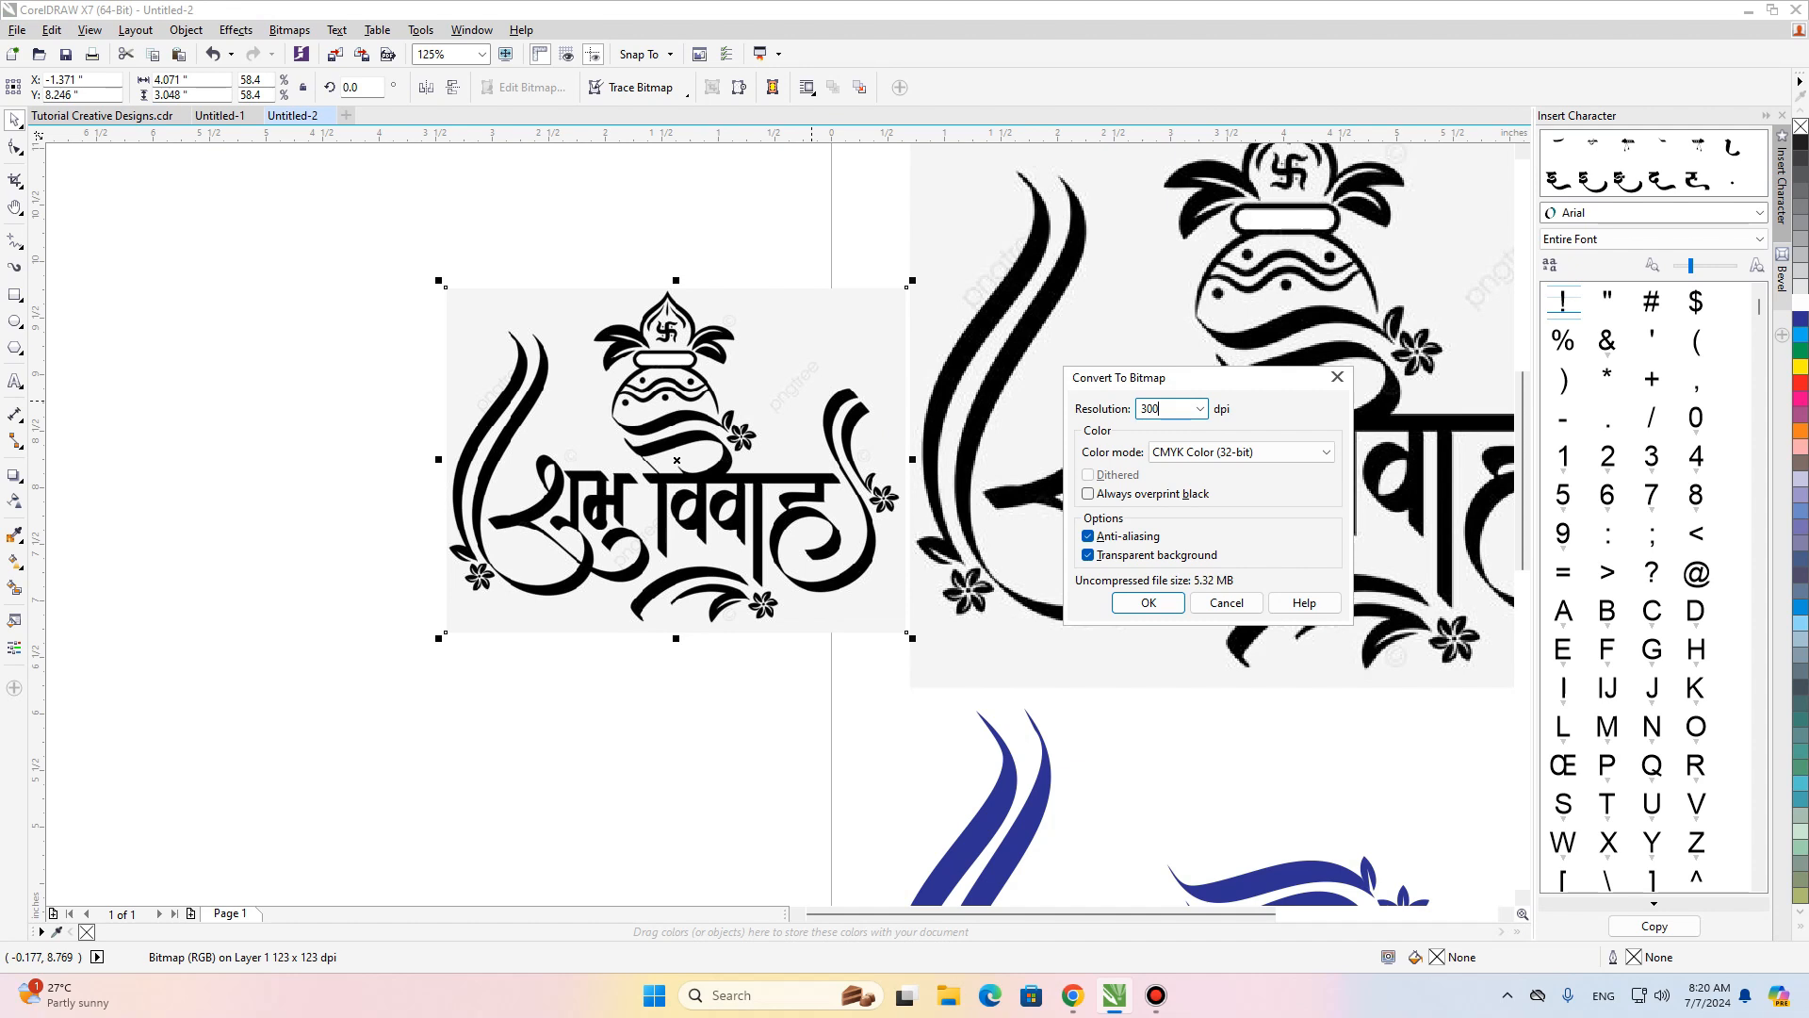
# Convert the selected lettering image to a Black and White (1-bit) bitmap at 300 dpi.
pyautogui.click(1203, 458)
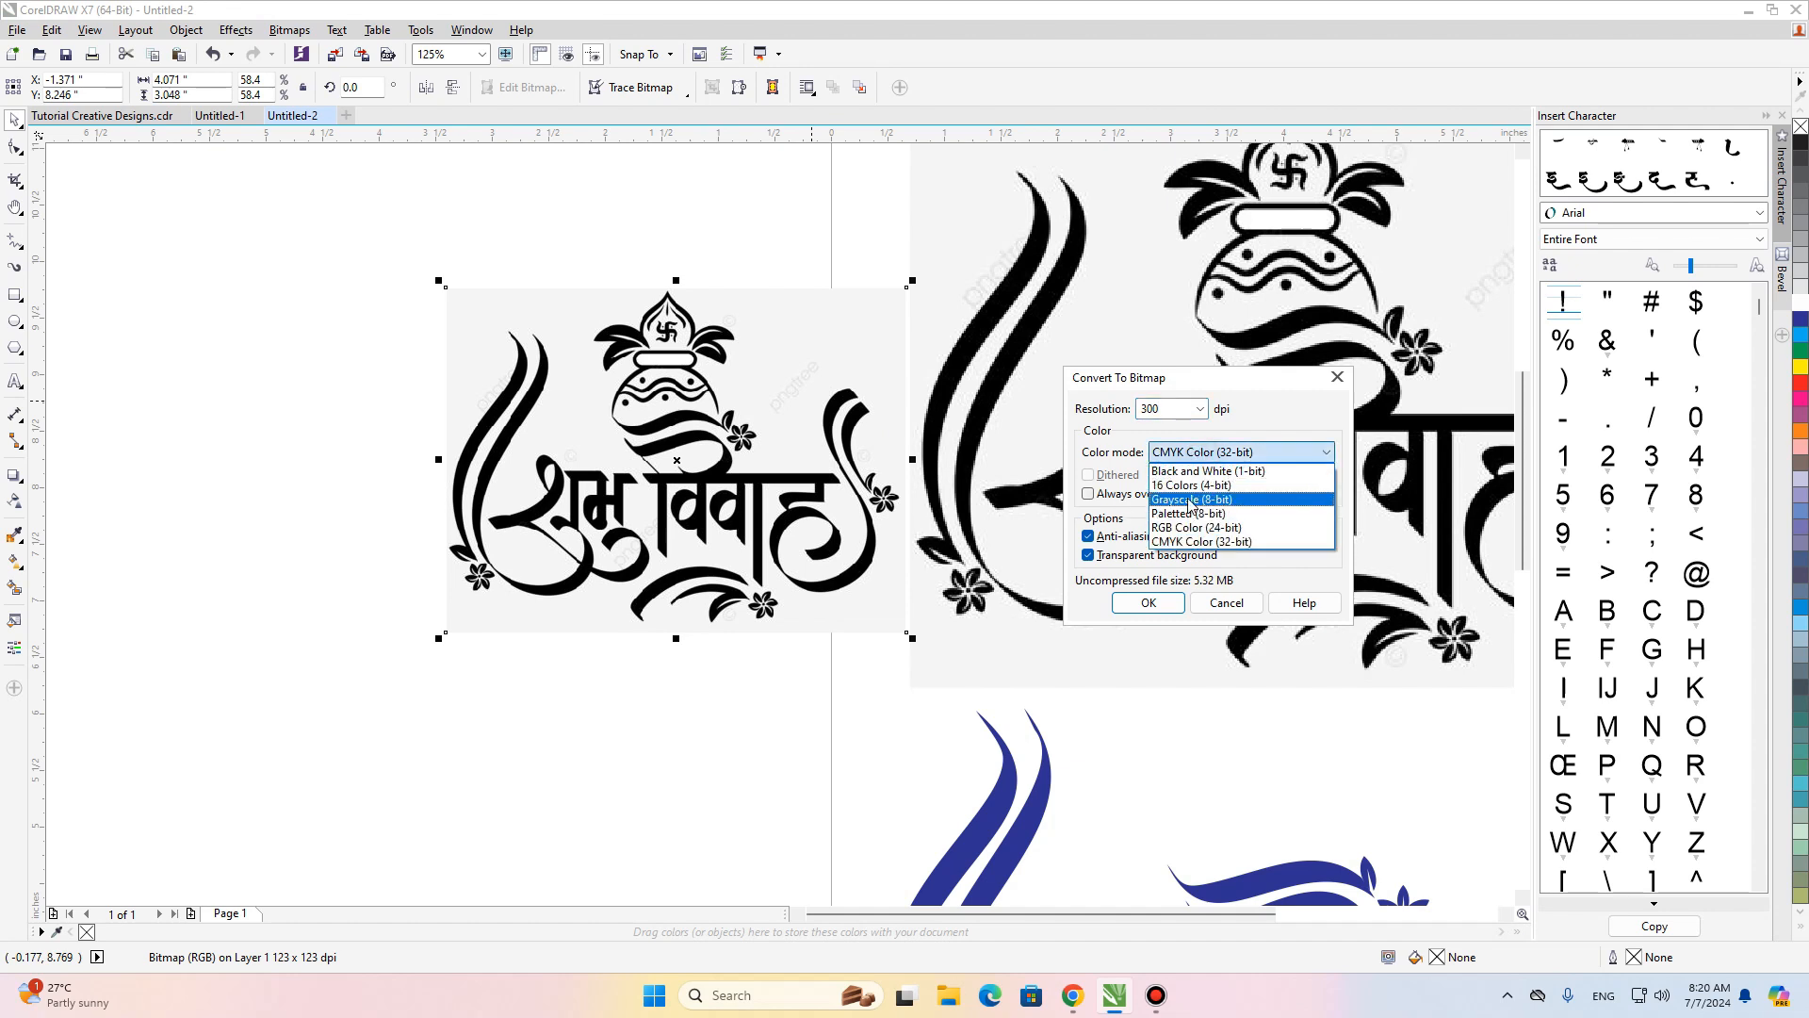
pyautogui.click(1206, 470)
pyautogui.click(1148, 602)
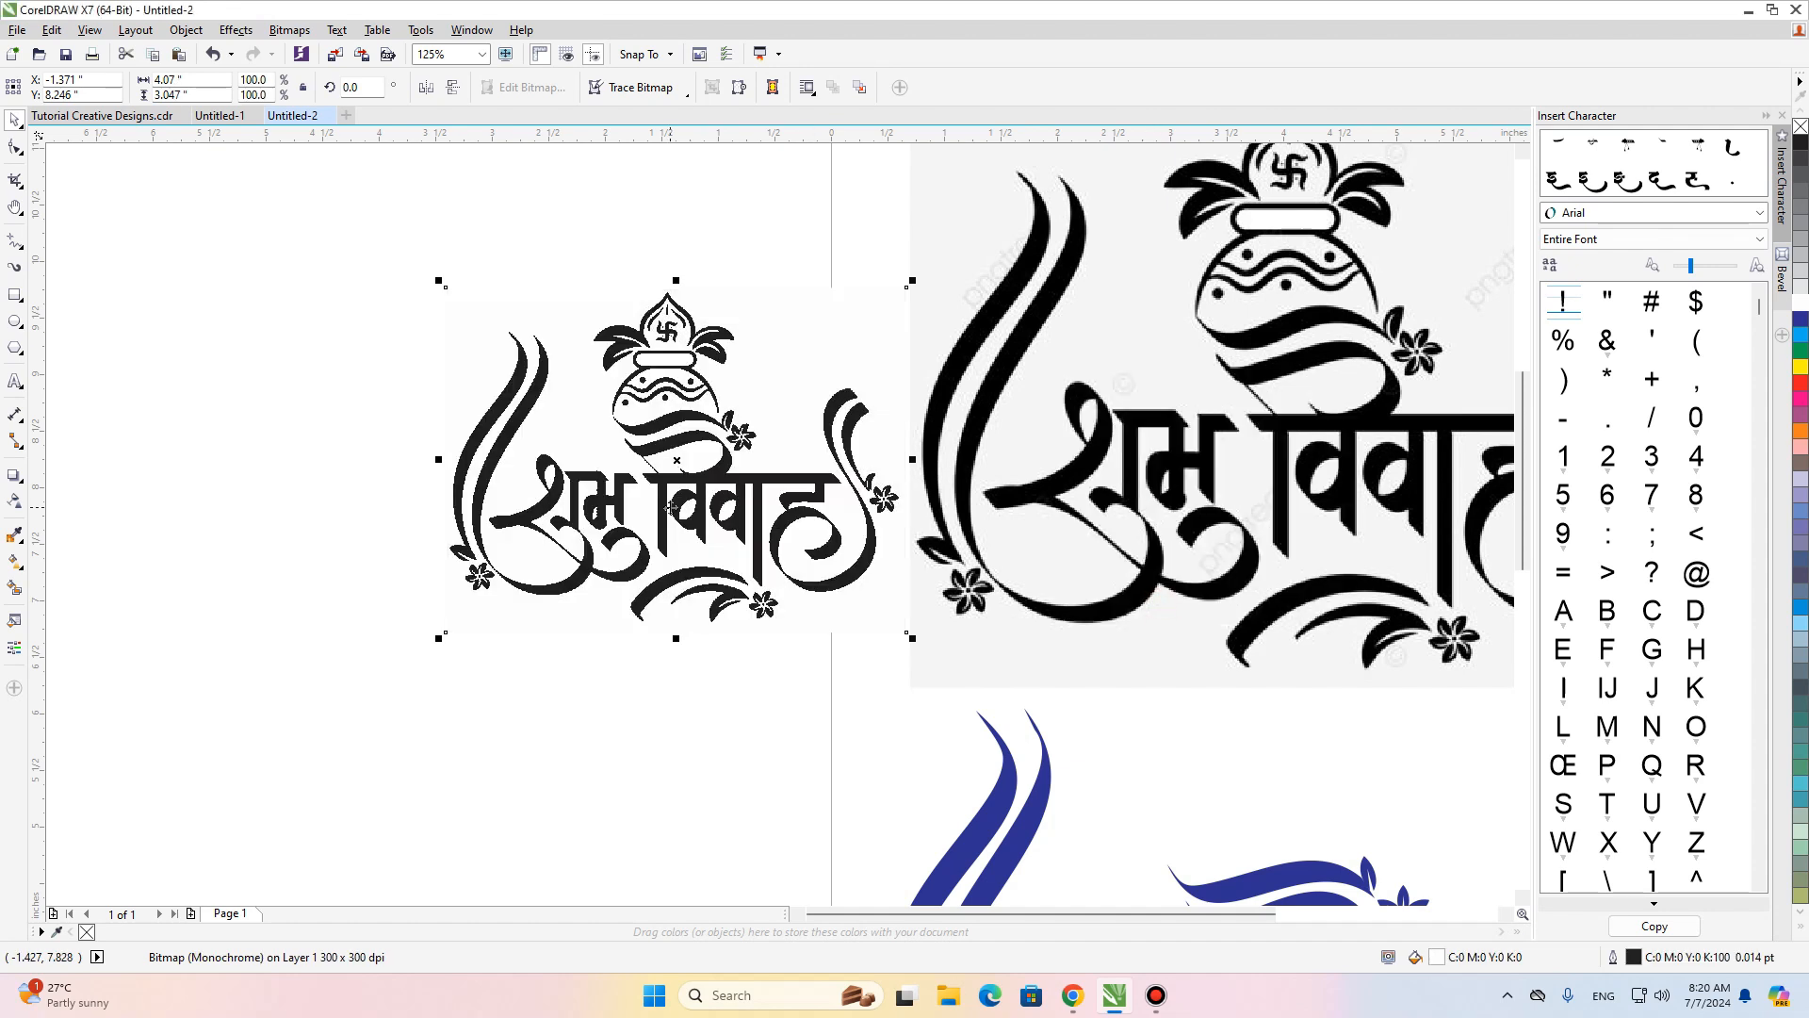
# Run an Outline Trace of the monochrome bitmap as line art and move the traced group below the bitmap.
pyautogui.click(641, 86)
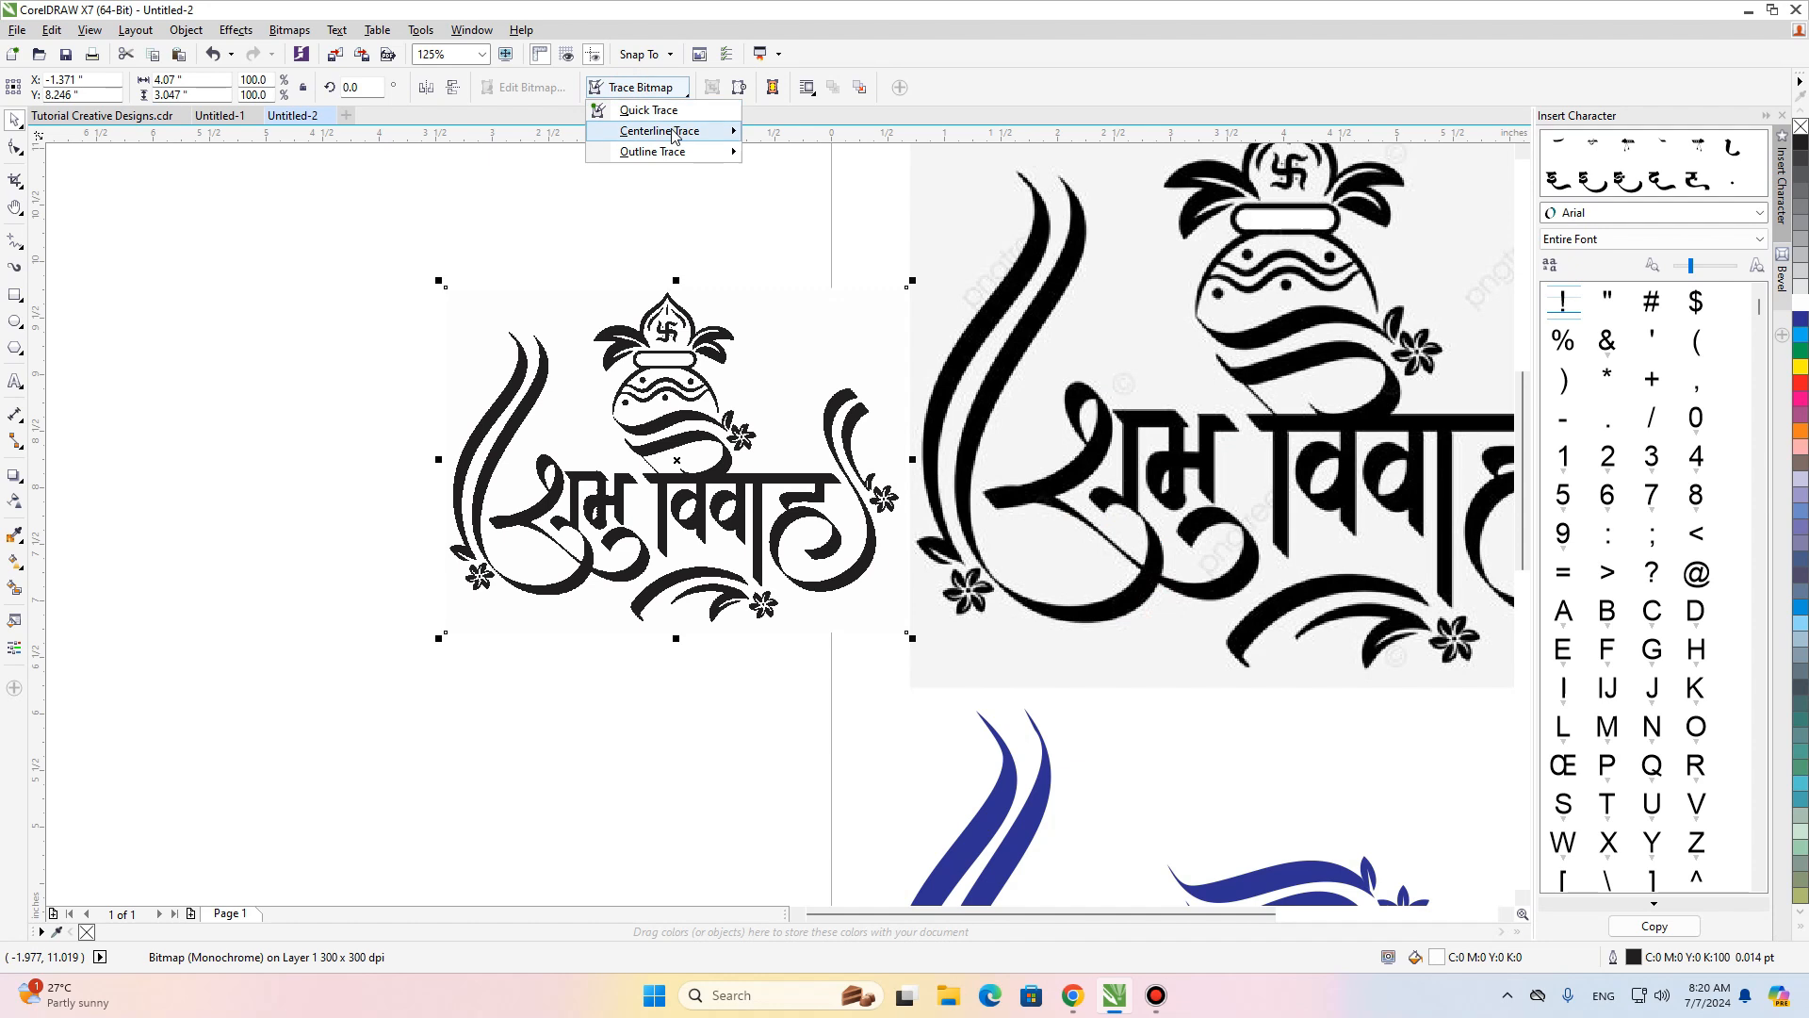
pyautogui.moveTo(670, 151)
pyautogui.click(782, 151)
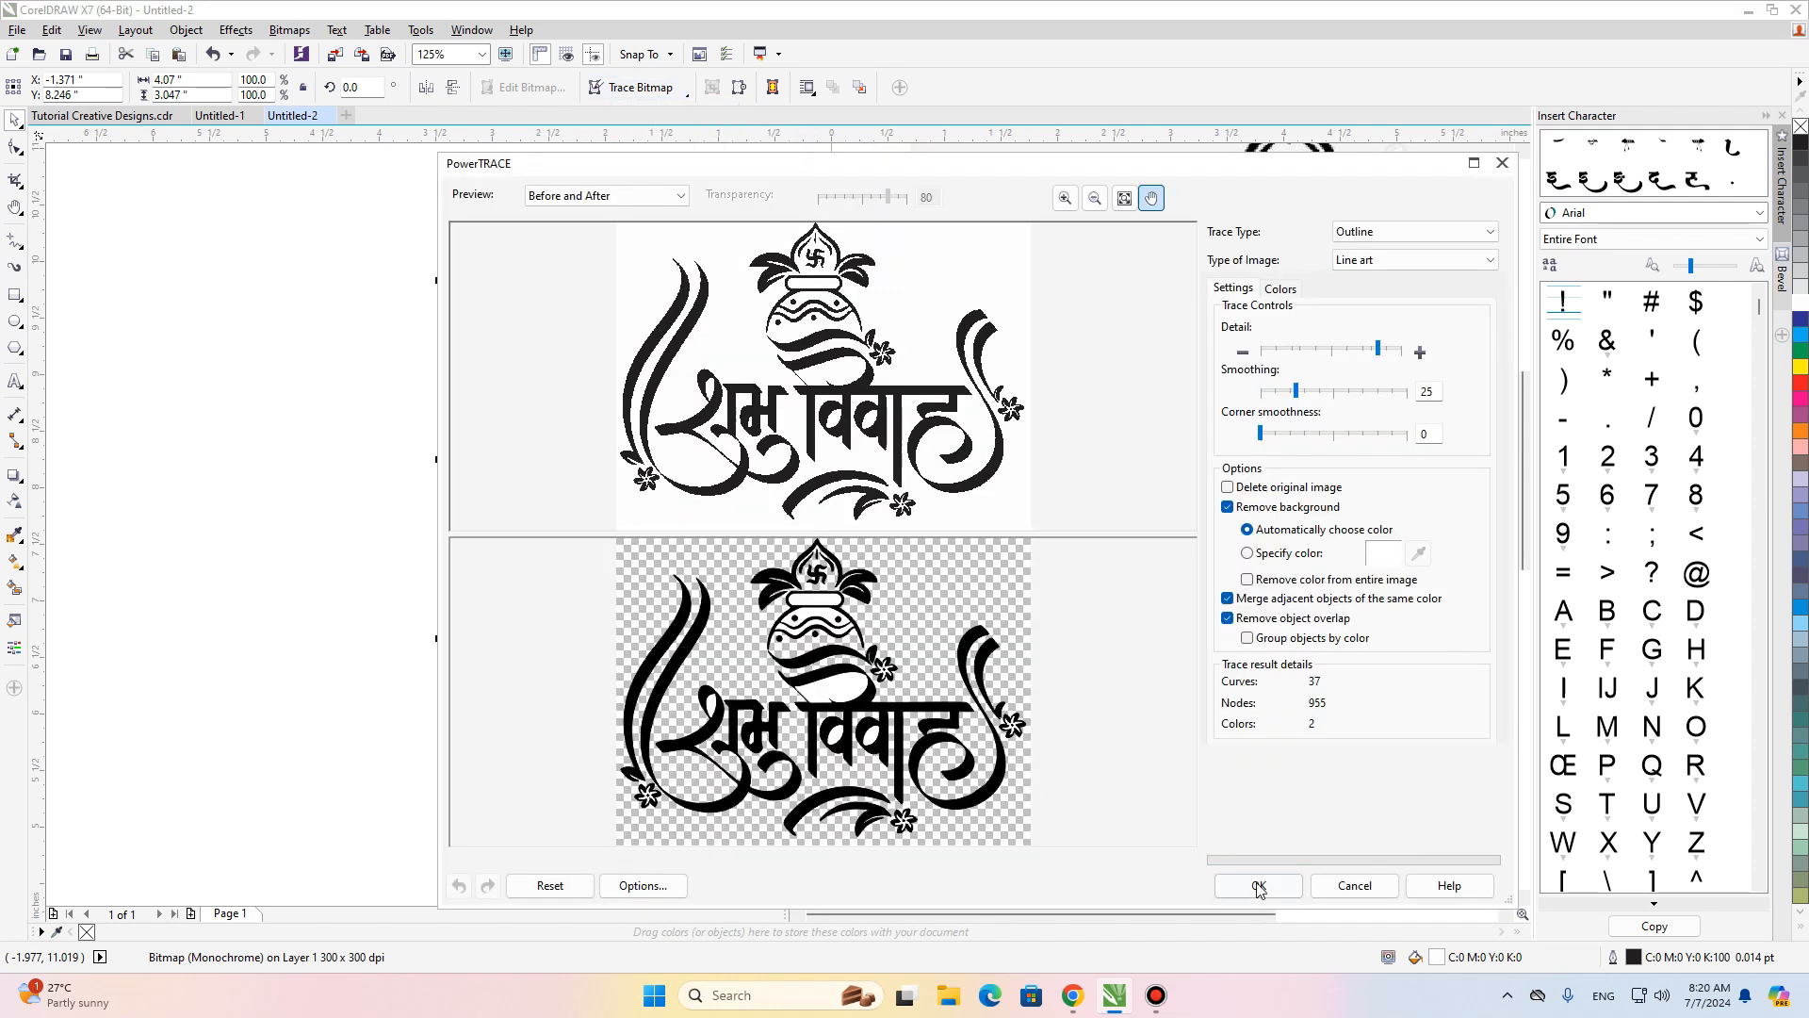
pyautogui.click(1259, 886)
pyautogui.moveTo(766, 306)
pyautogui.mouseDown()
pyautogui.moveTo(691, 547)
pyautogui.moveTo(526, 271)
pyautogui.mouseUp()
pyautogui.moveTo(649, 715); pyautogui.dragTo(689, 627)
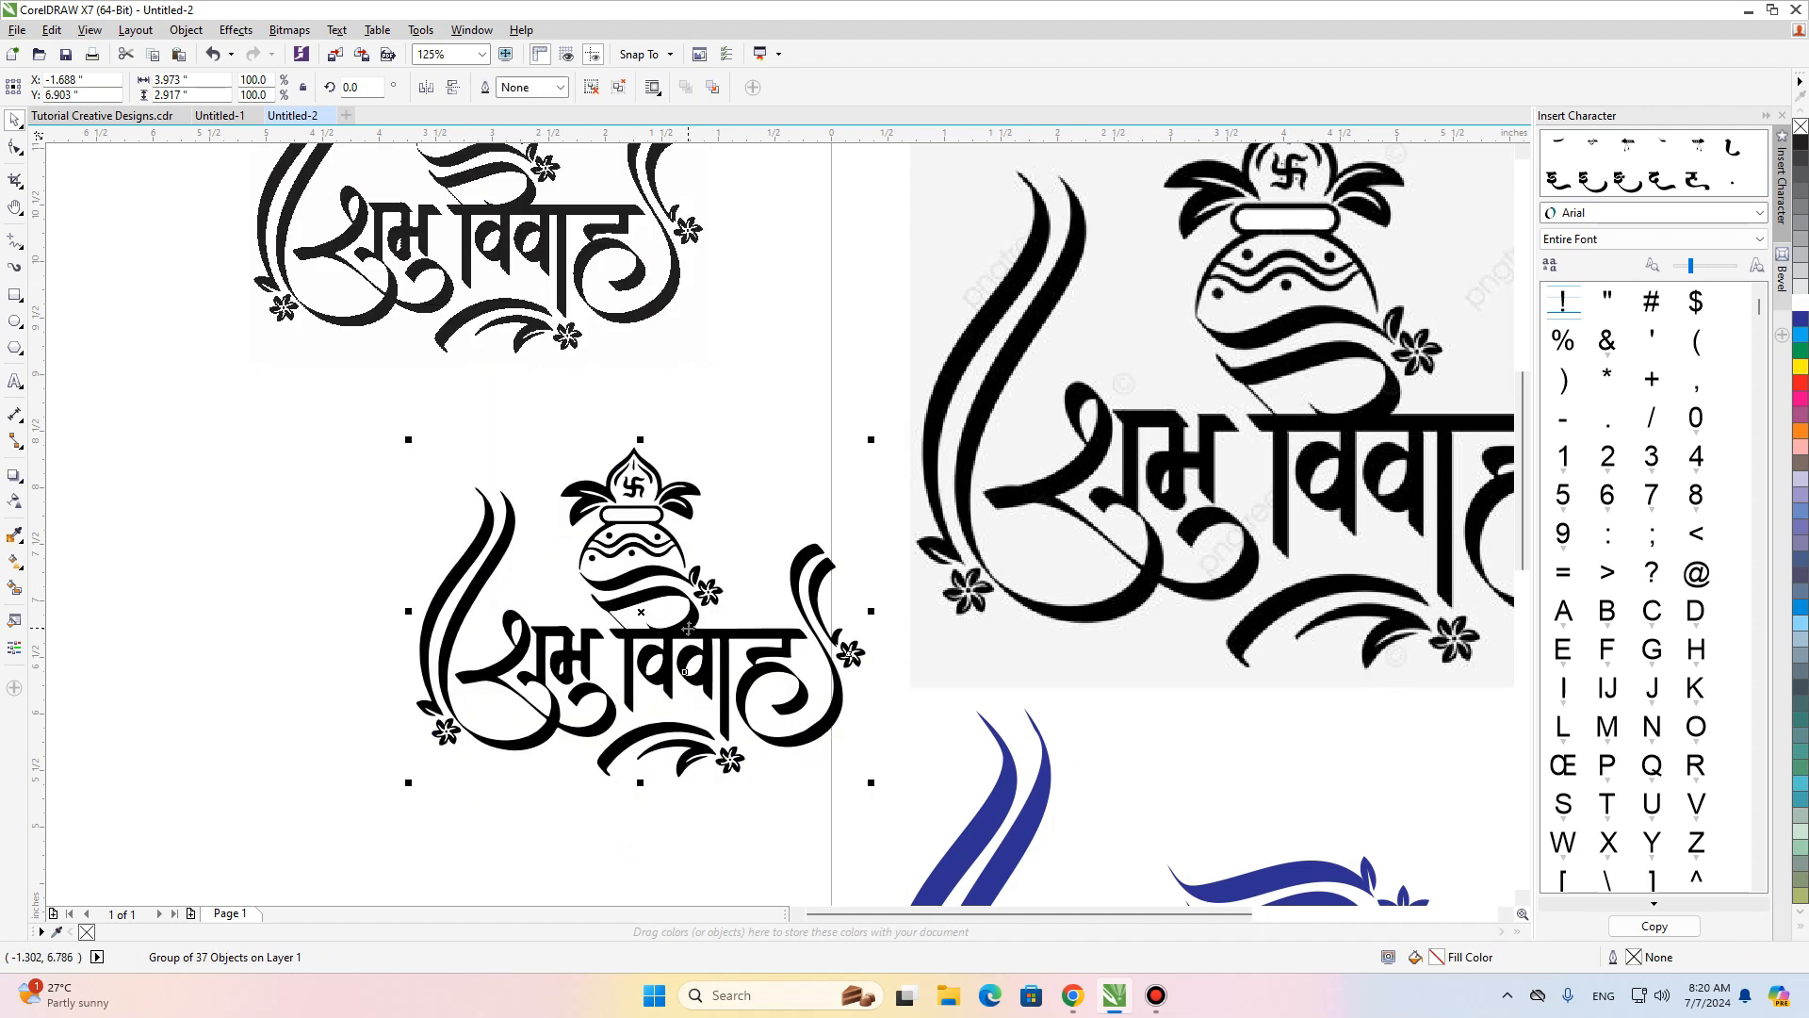
# Compare the traced group with the monochrome bitmap, the large source image and the blue redrawn lettering on the page.
pyautogui.scroll(-2, 689, 627)
pyautogui.hscroll(-2, 689, 627)
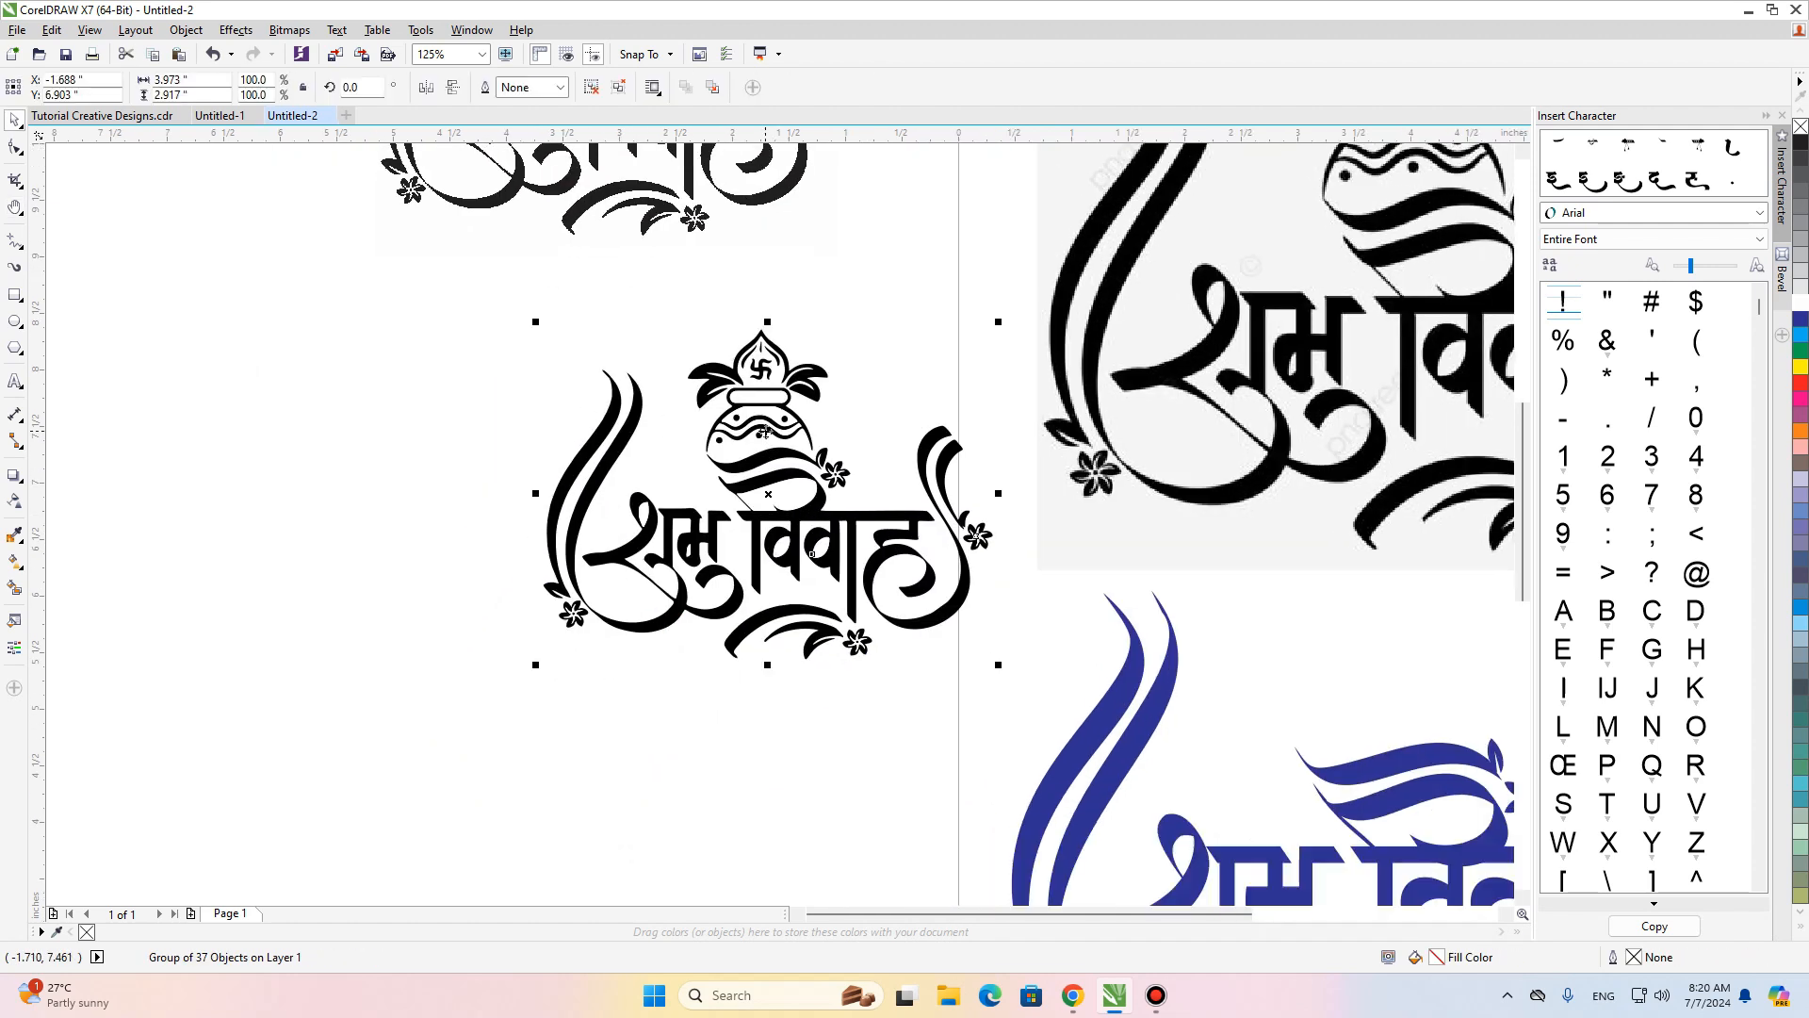
pyautogui.press('h')
pyautogui.moveTo(592, 540); pyautogui.dragTo(411, 613)
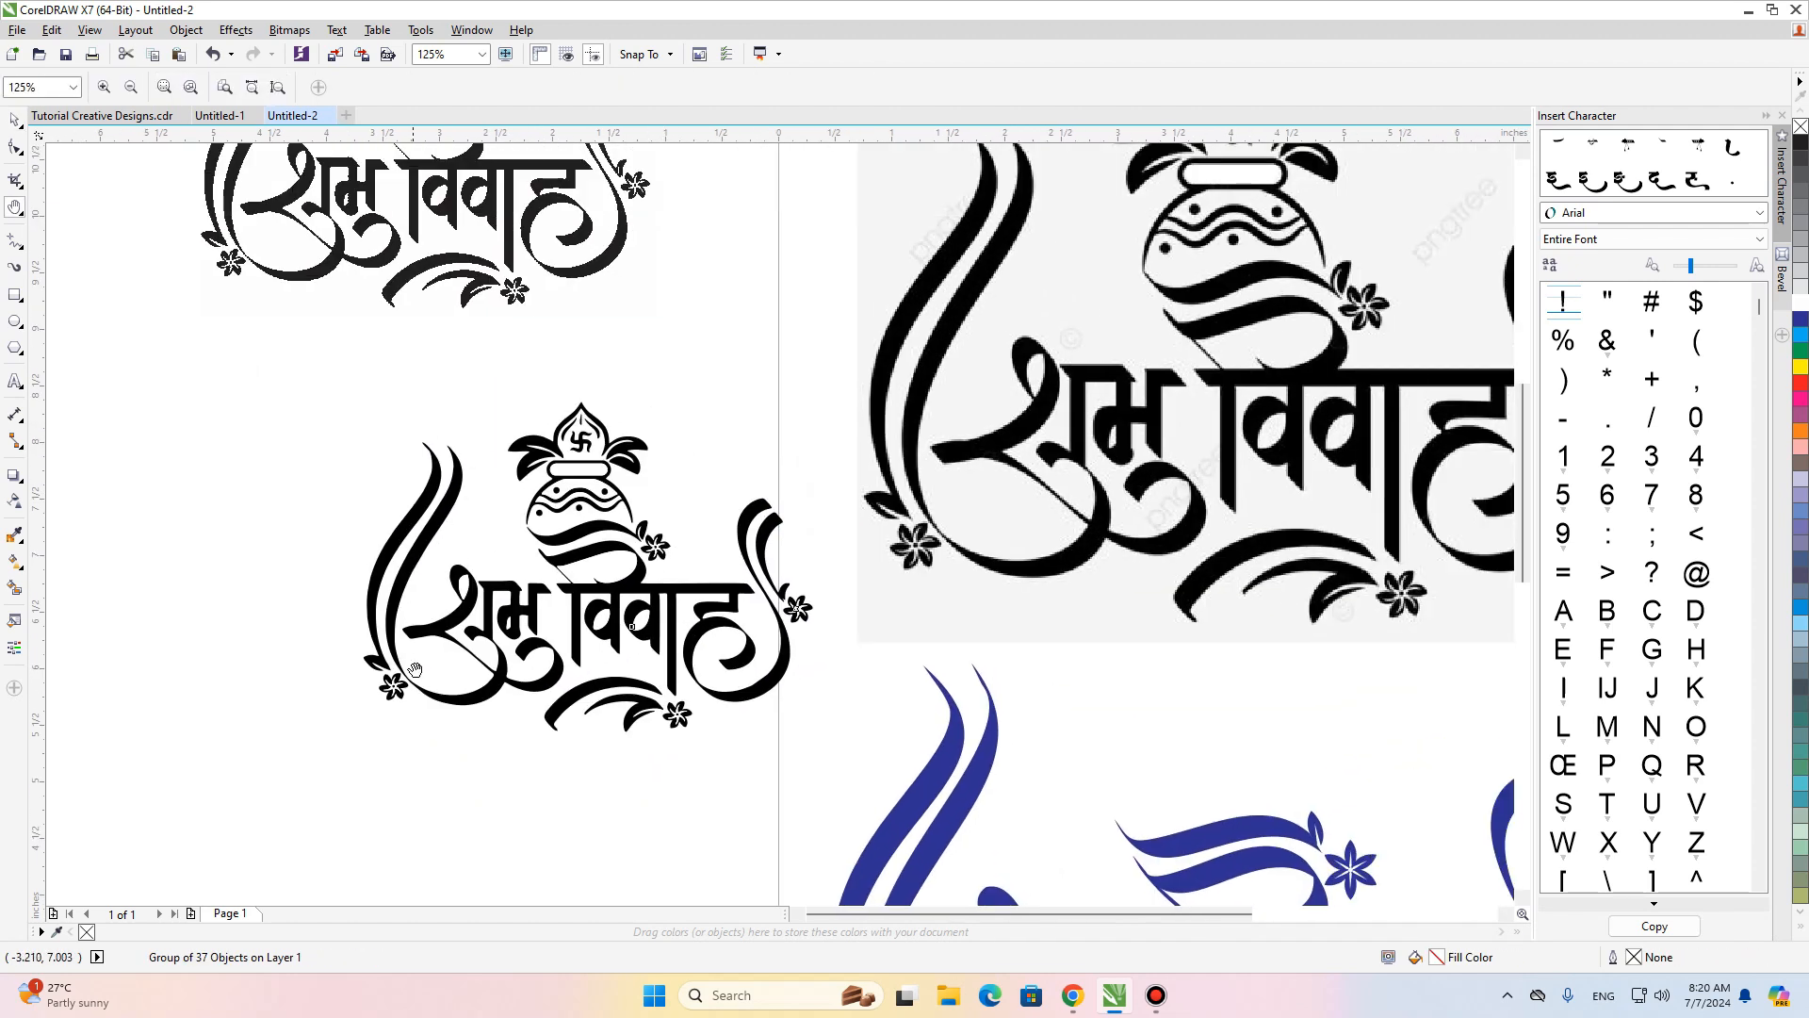
pyautogui.moveTo(636, 523); pyautogui.dragTo(594, 556)
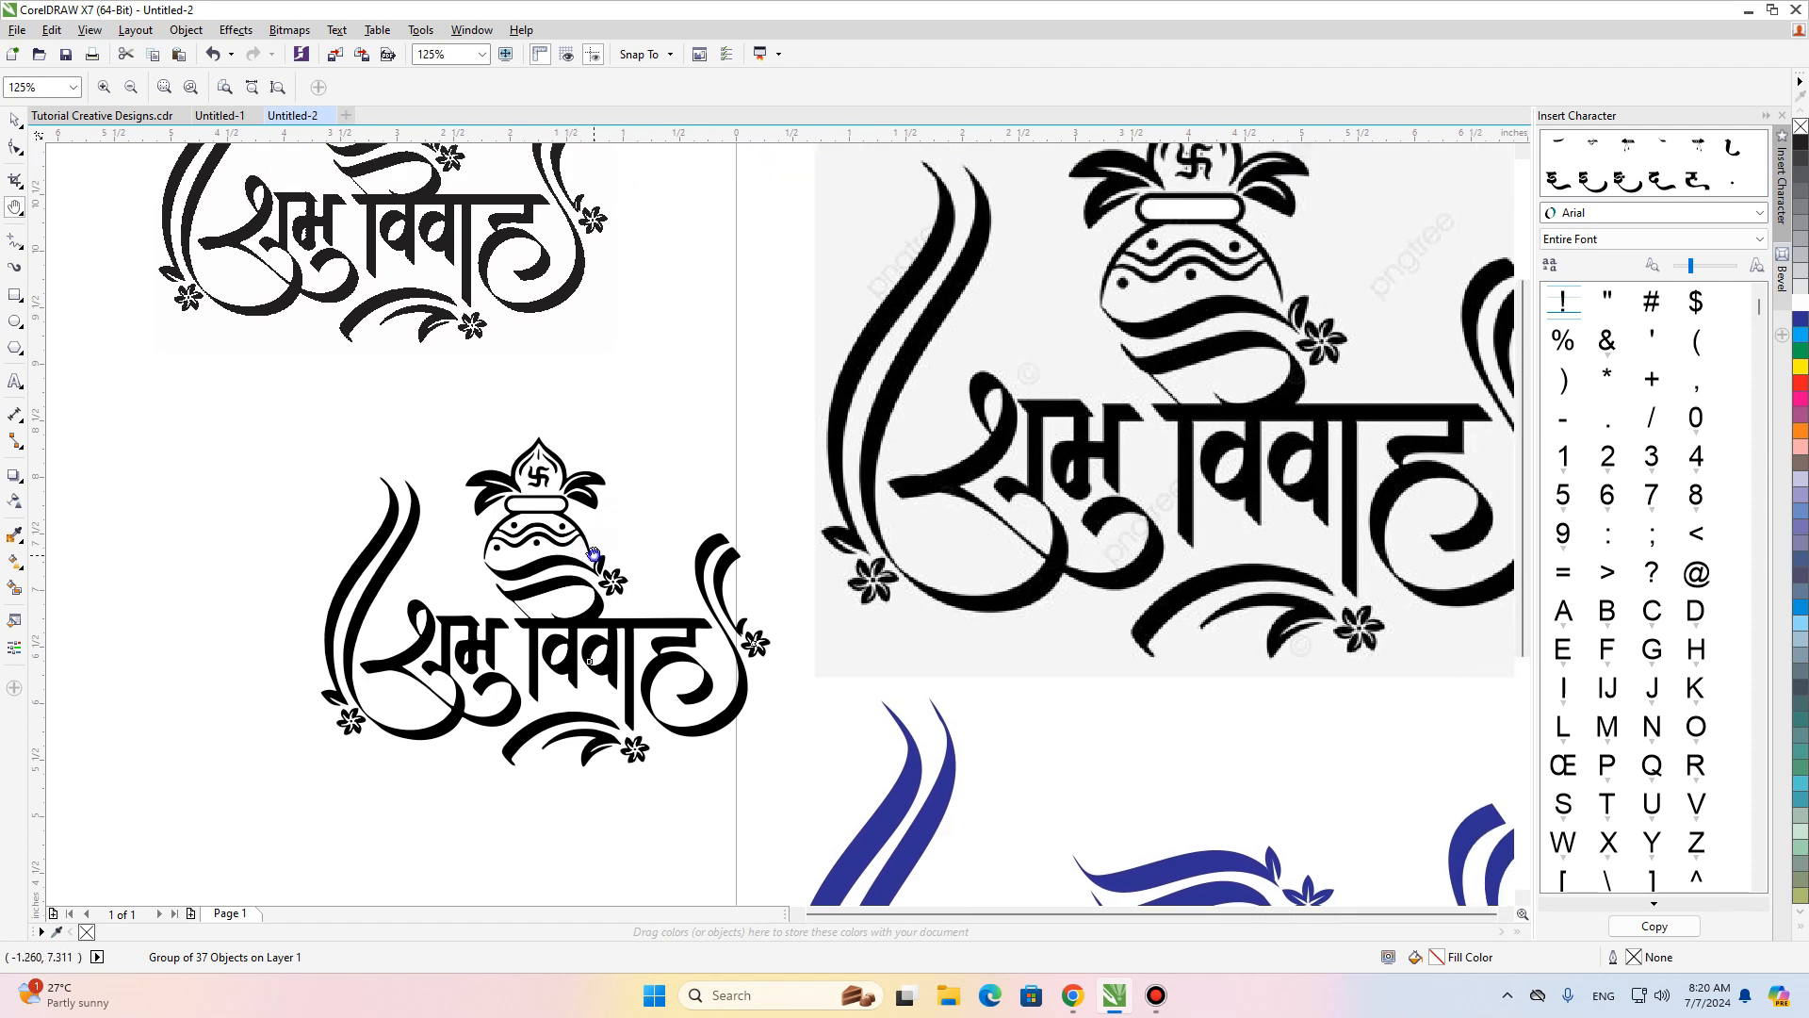
pyautogui.scroll(-2, 594, 556)
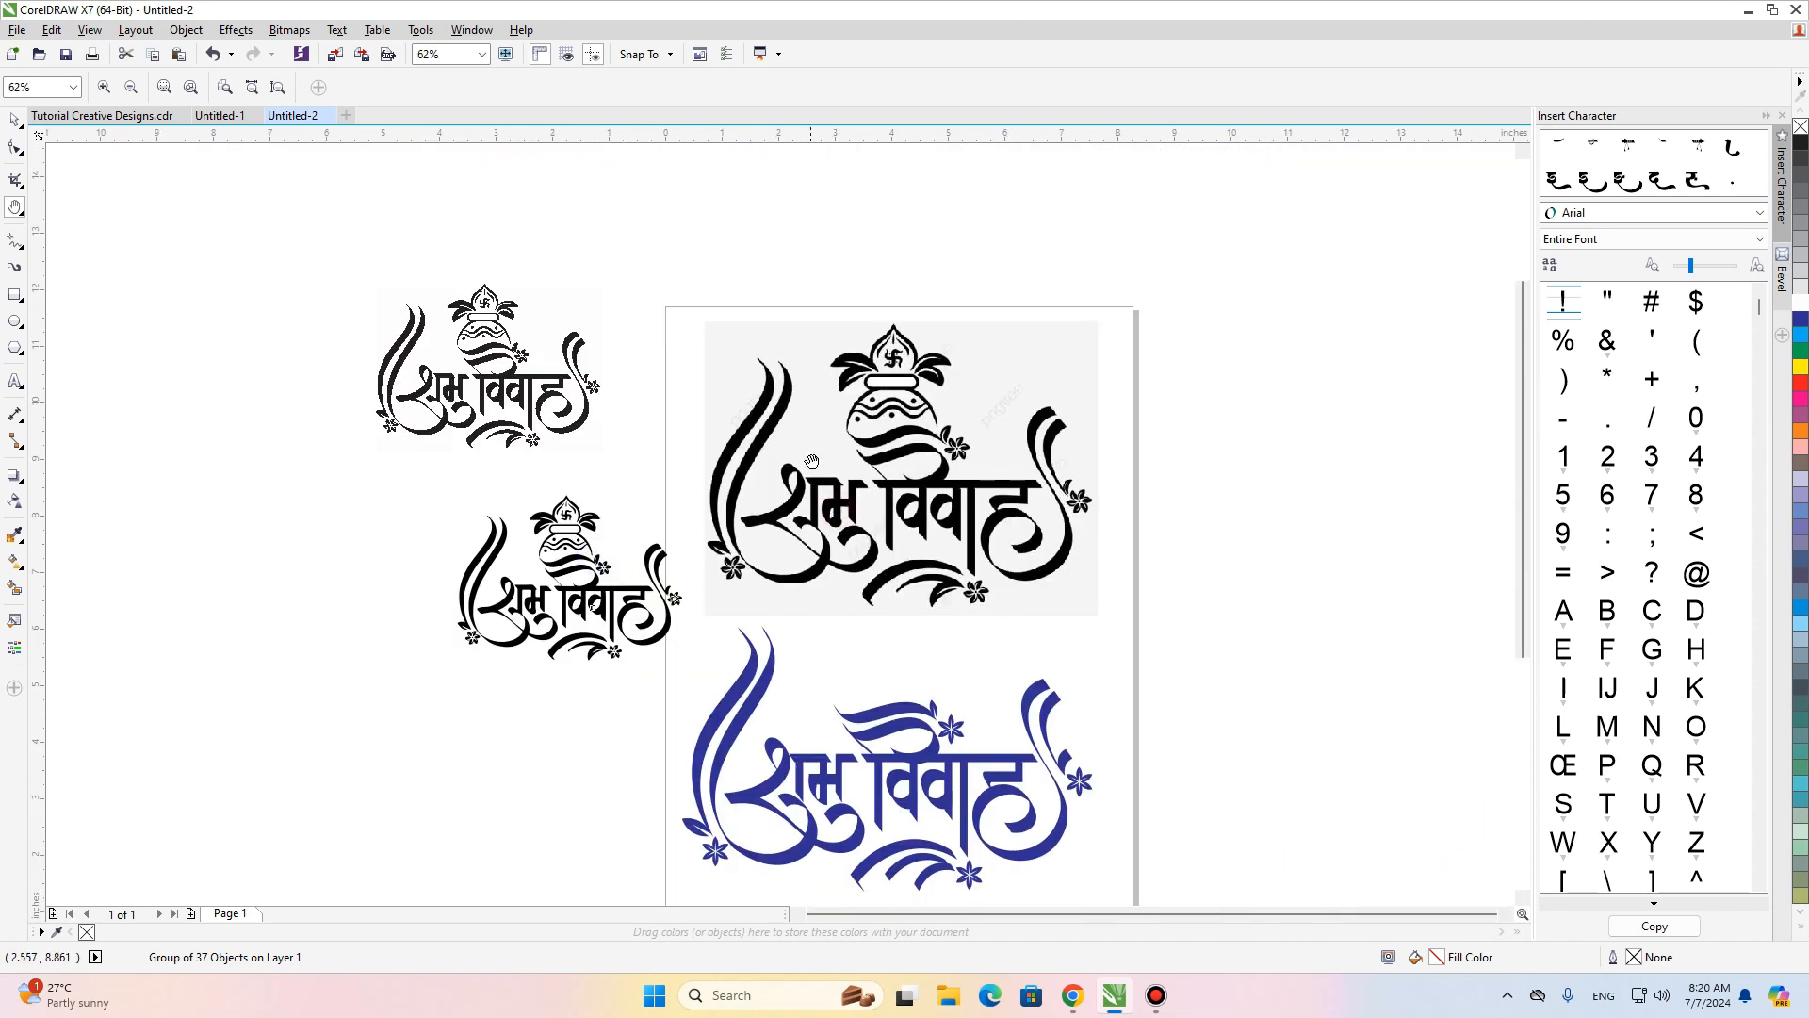
pyautogui.scroll(2, 811, 461)
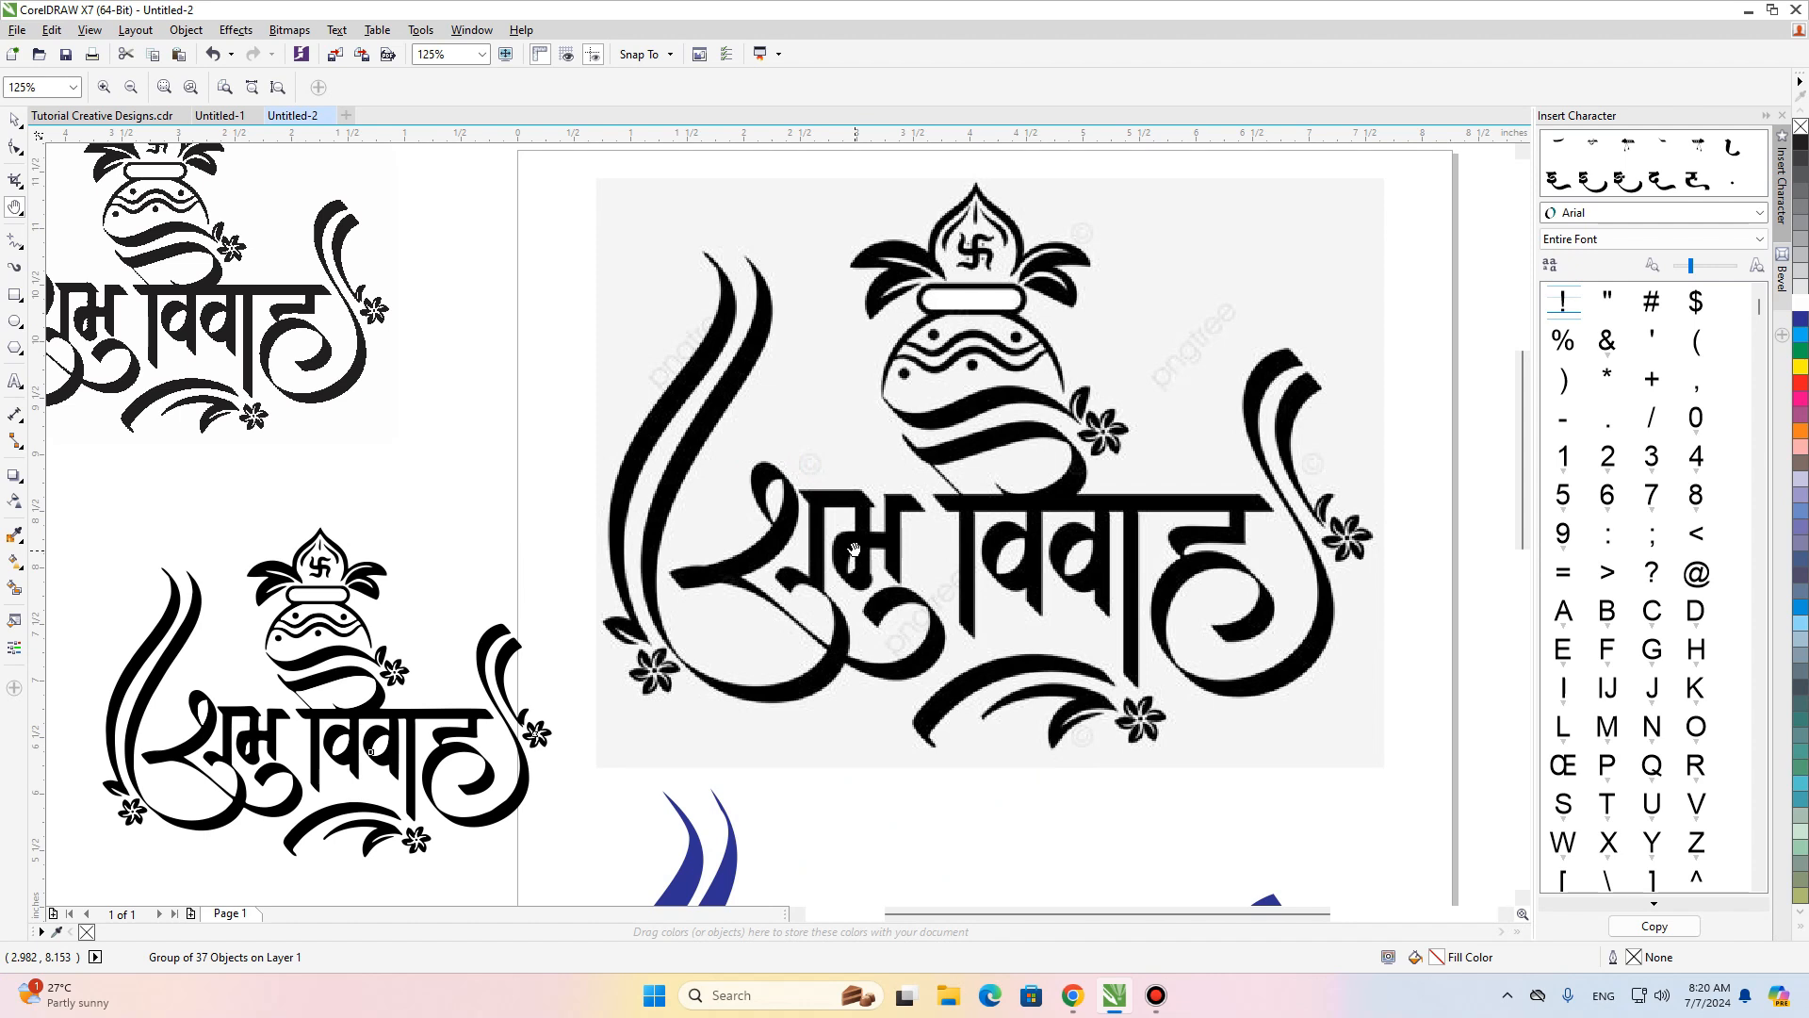
pyautogui.scroll(-2, 854, 549)
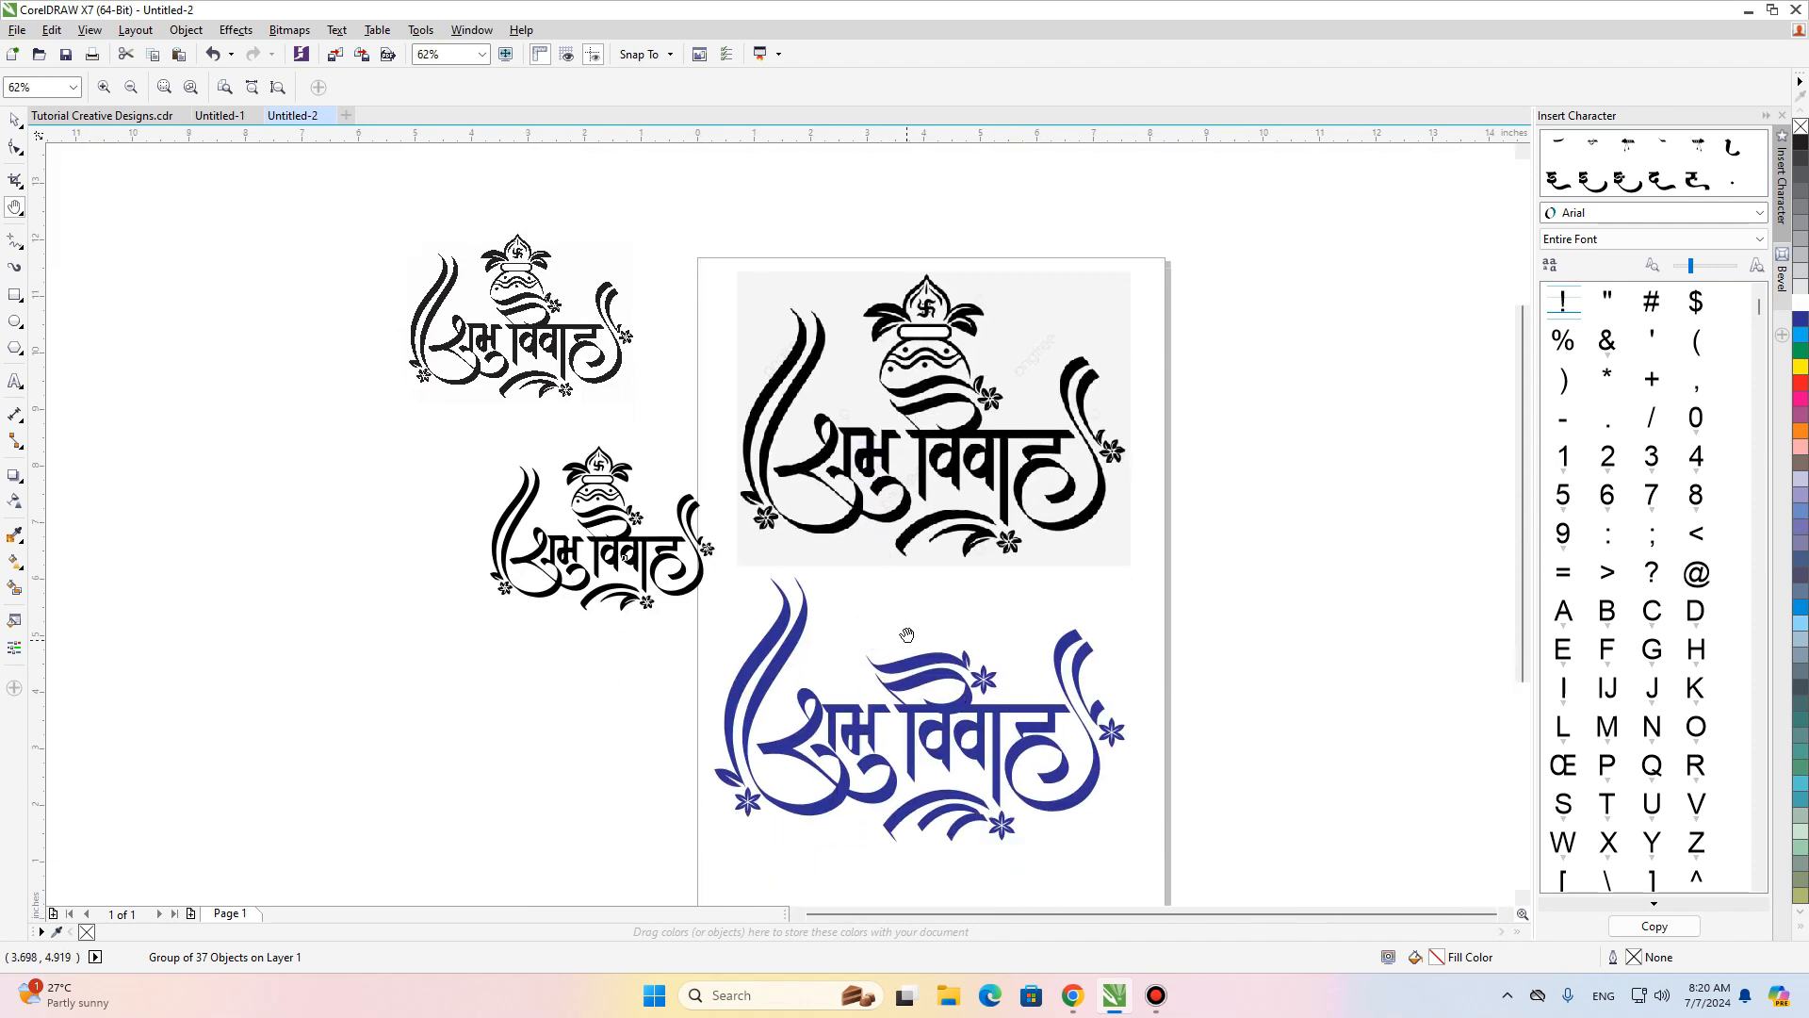
pyautogui.moveTo(738, 588); pyautogui.dragTo(868, 617)
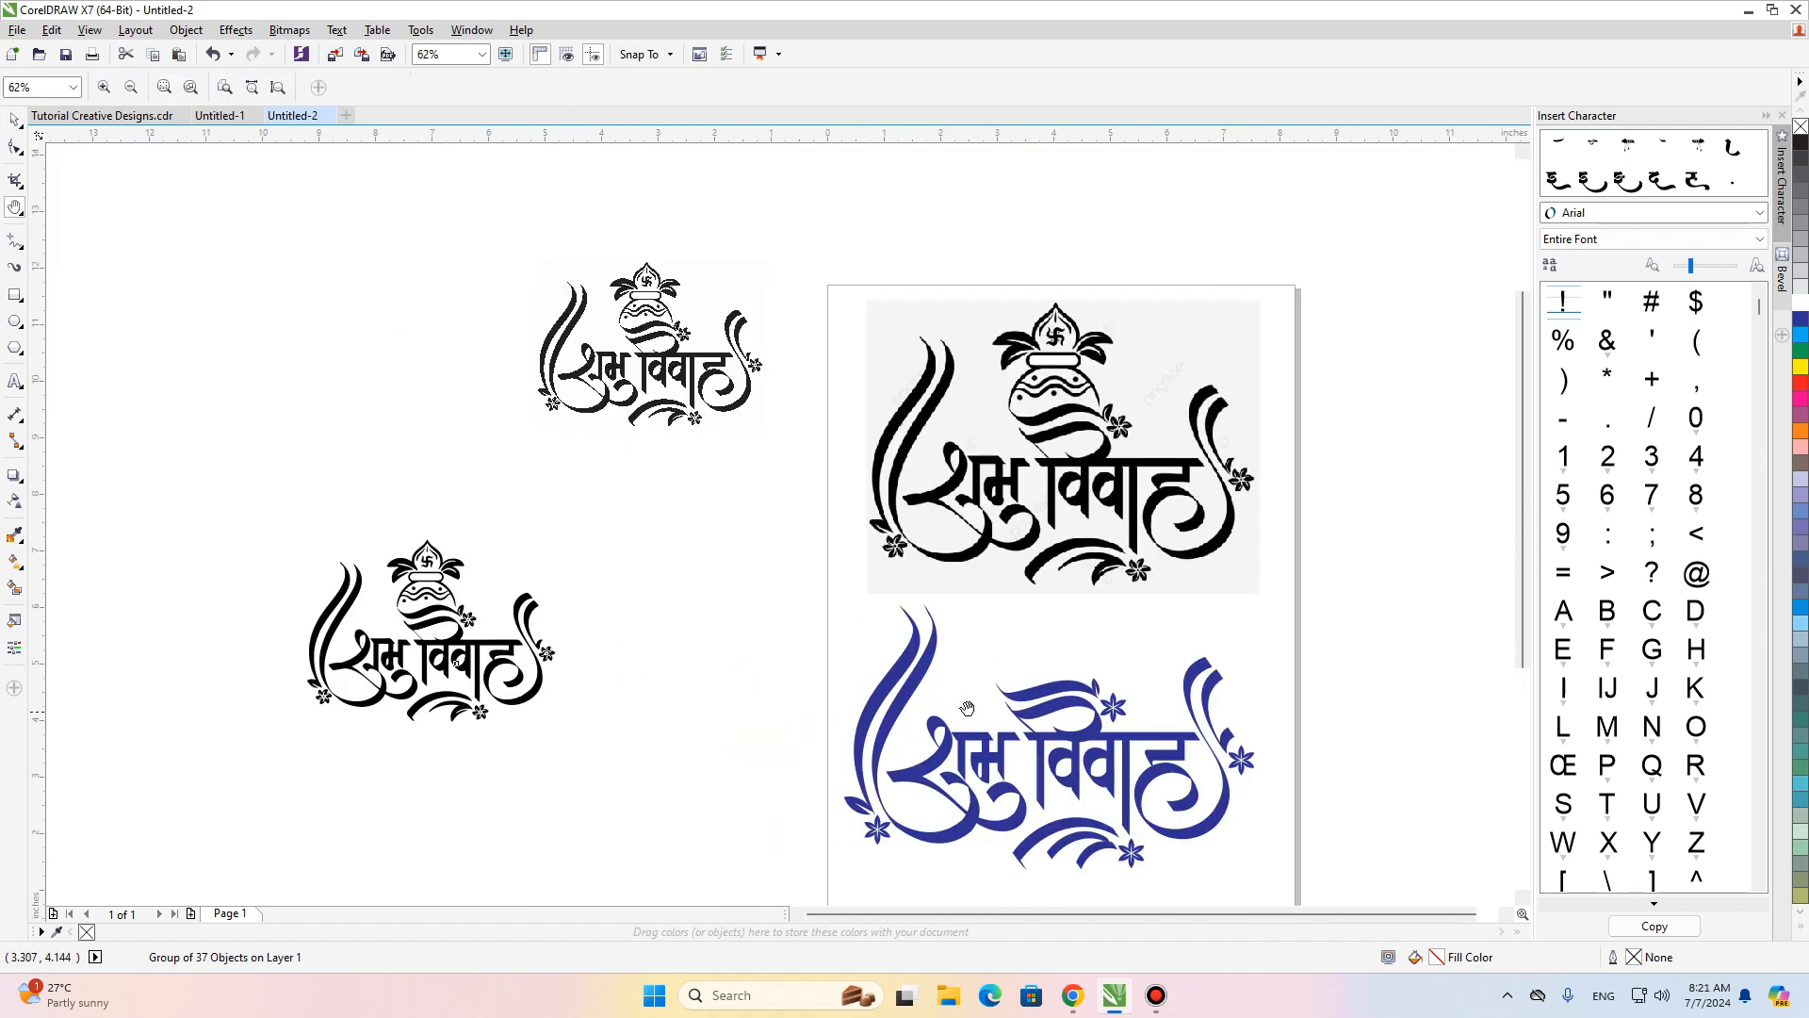
pyautogui.moveTo(1077, 556); pyautogui.dragTo(1056, 623)
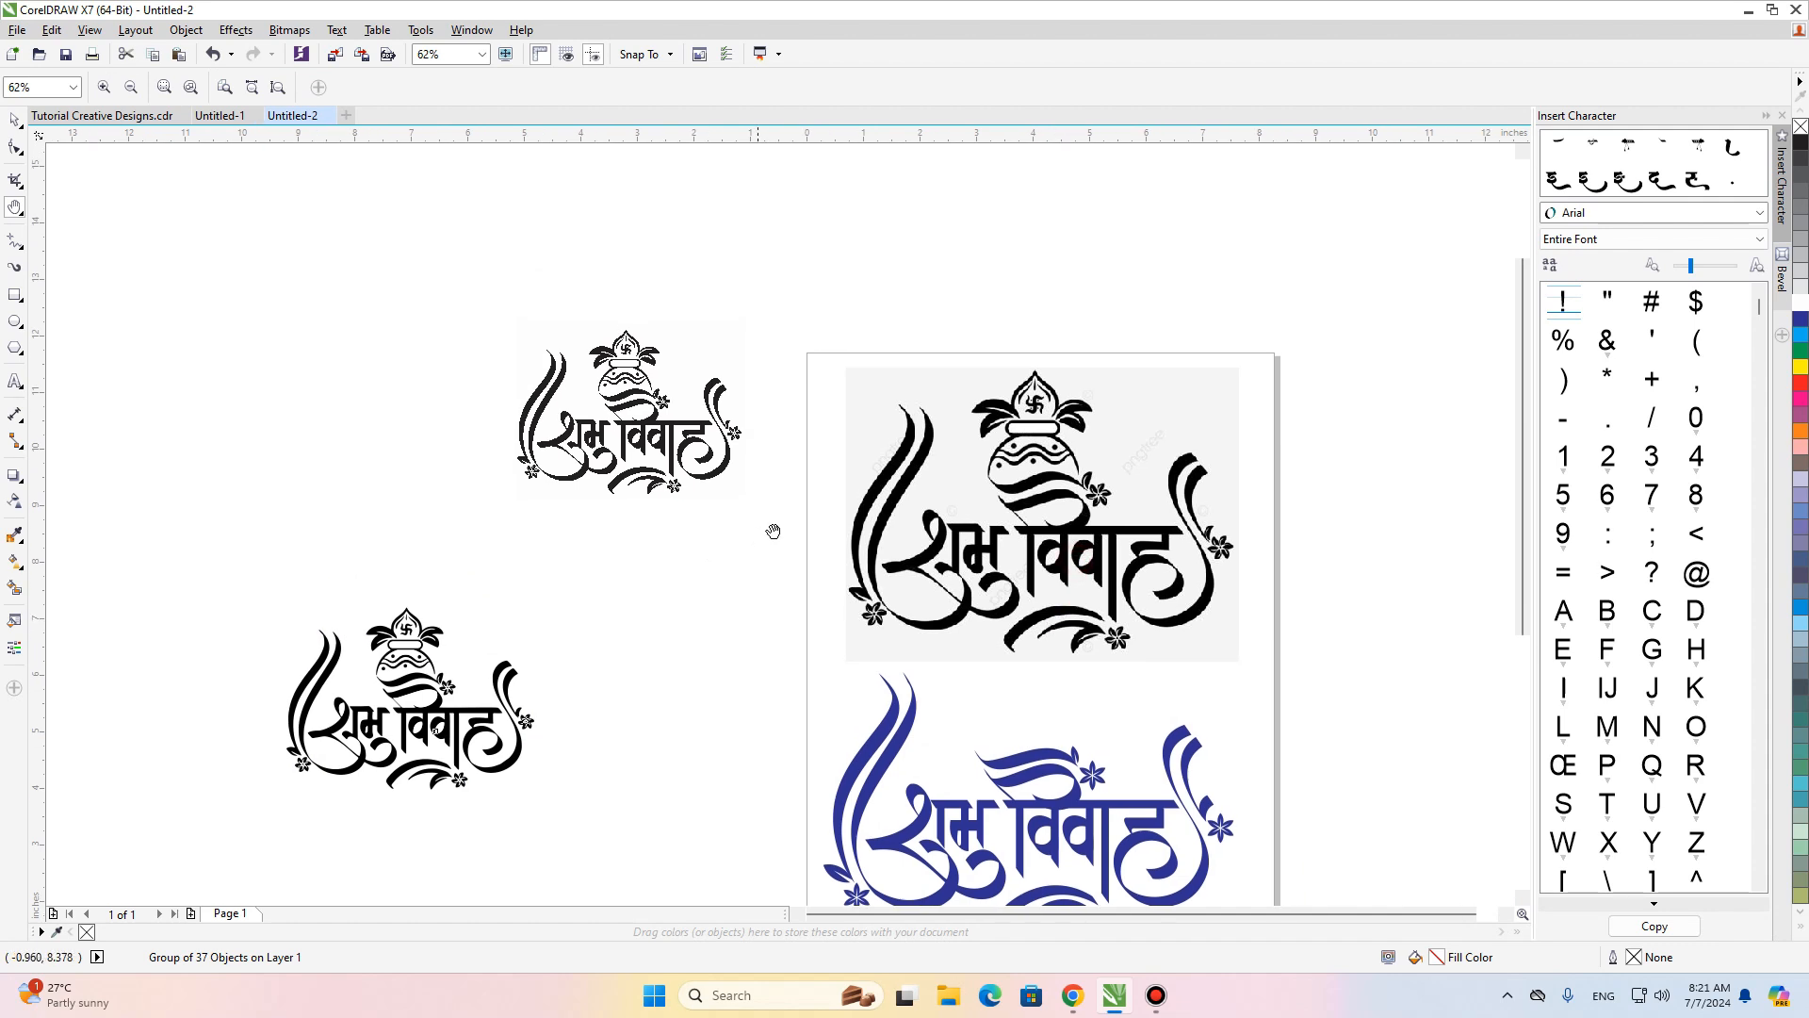
pyautogui.scroll(2, 913, 566)
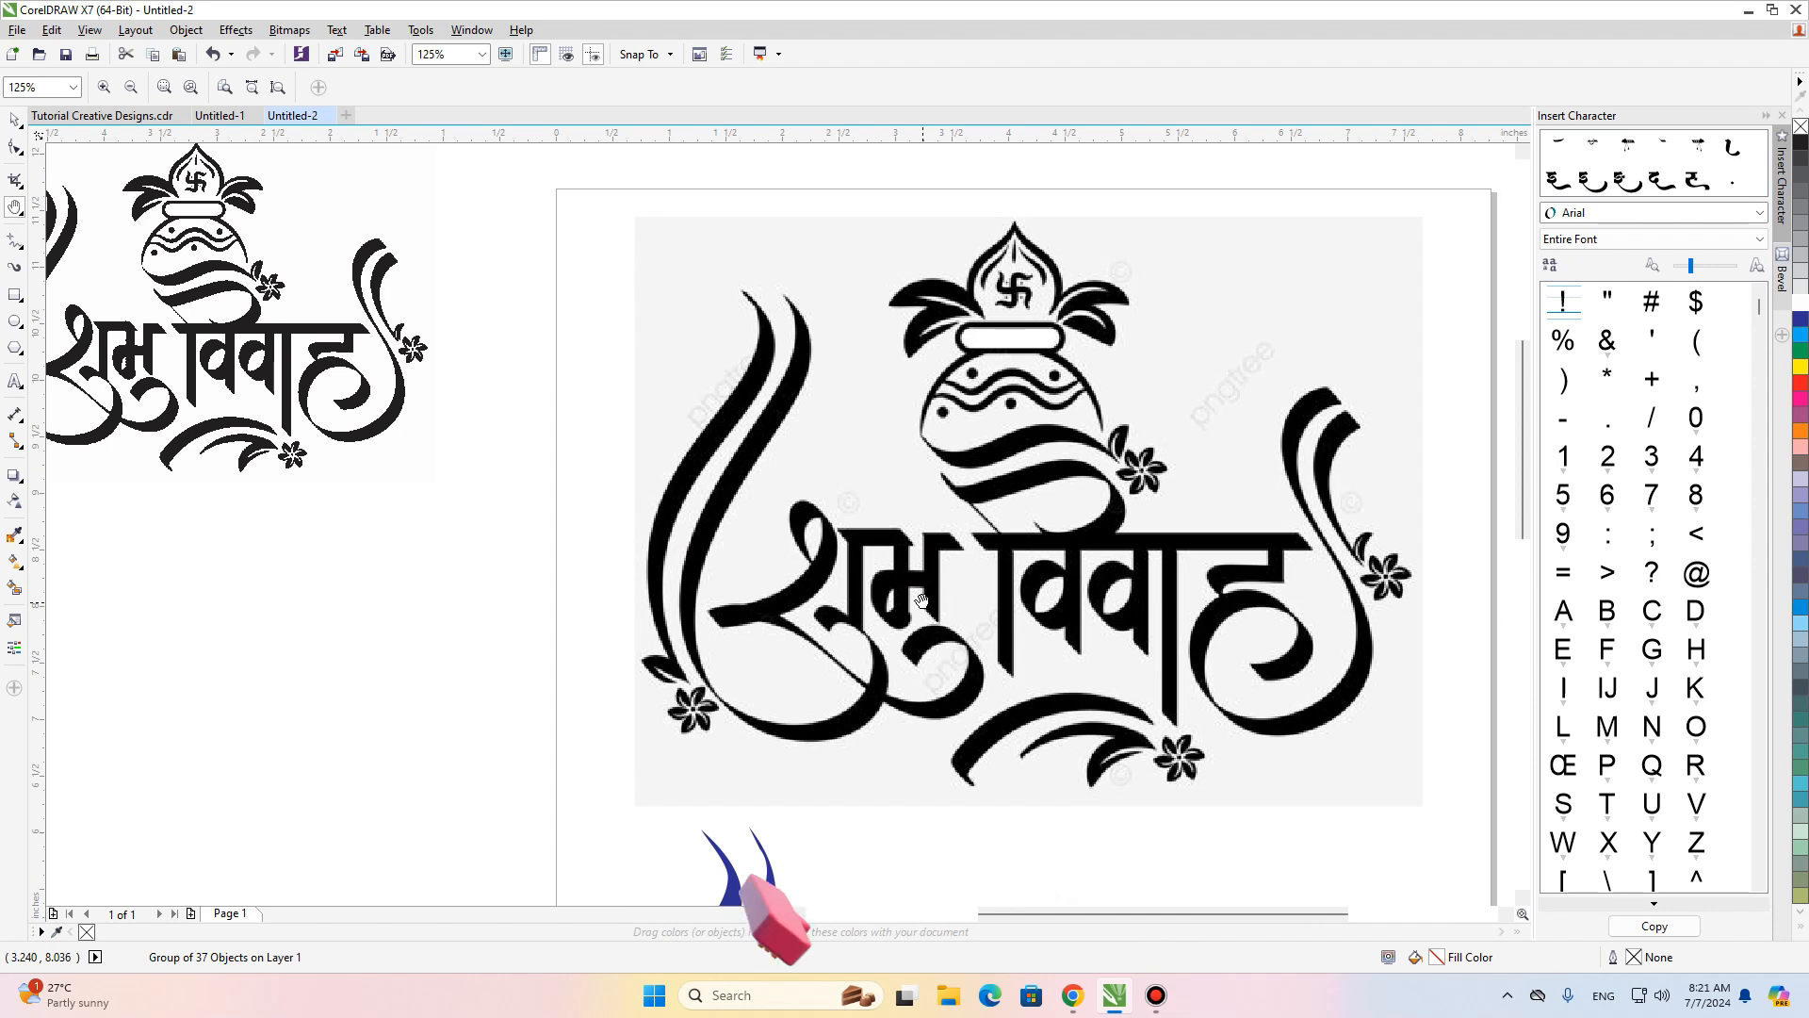
# With the Freehand tool, draw a curve about 1.56 by 3.85 inches along the source image's inner left swoosh and its lower loop.
pyautogui.moveTo(1006, 555); pyautogui.dragTo(850, 568)
pyautogui.press('space')
pyautogui.click(291, 497)
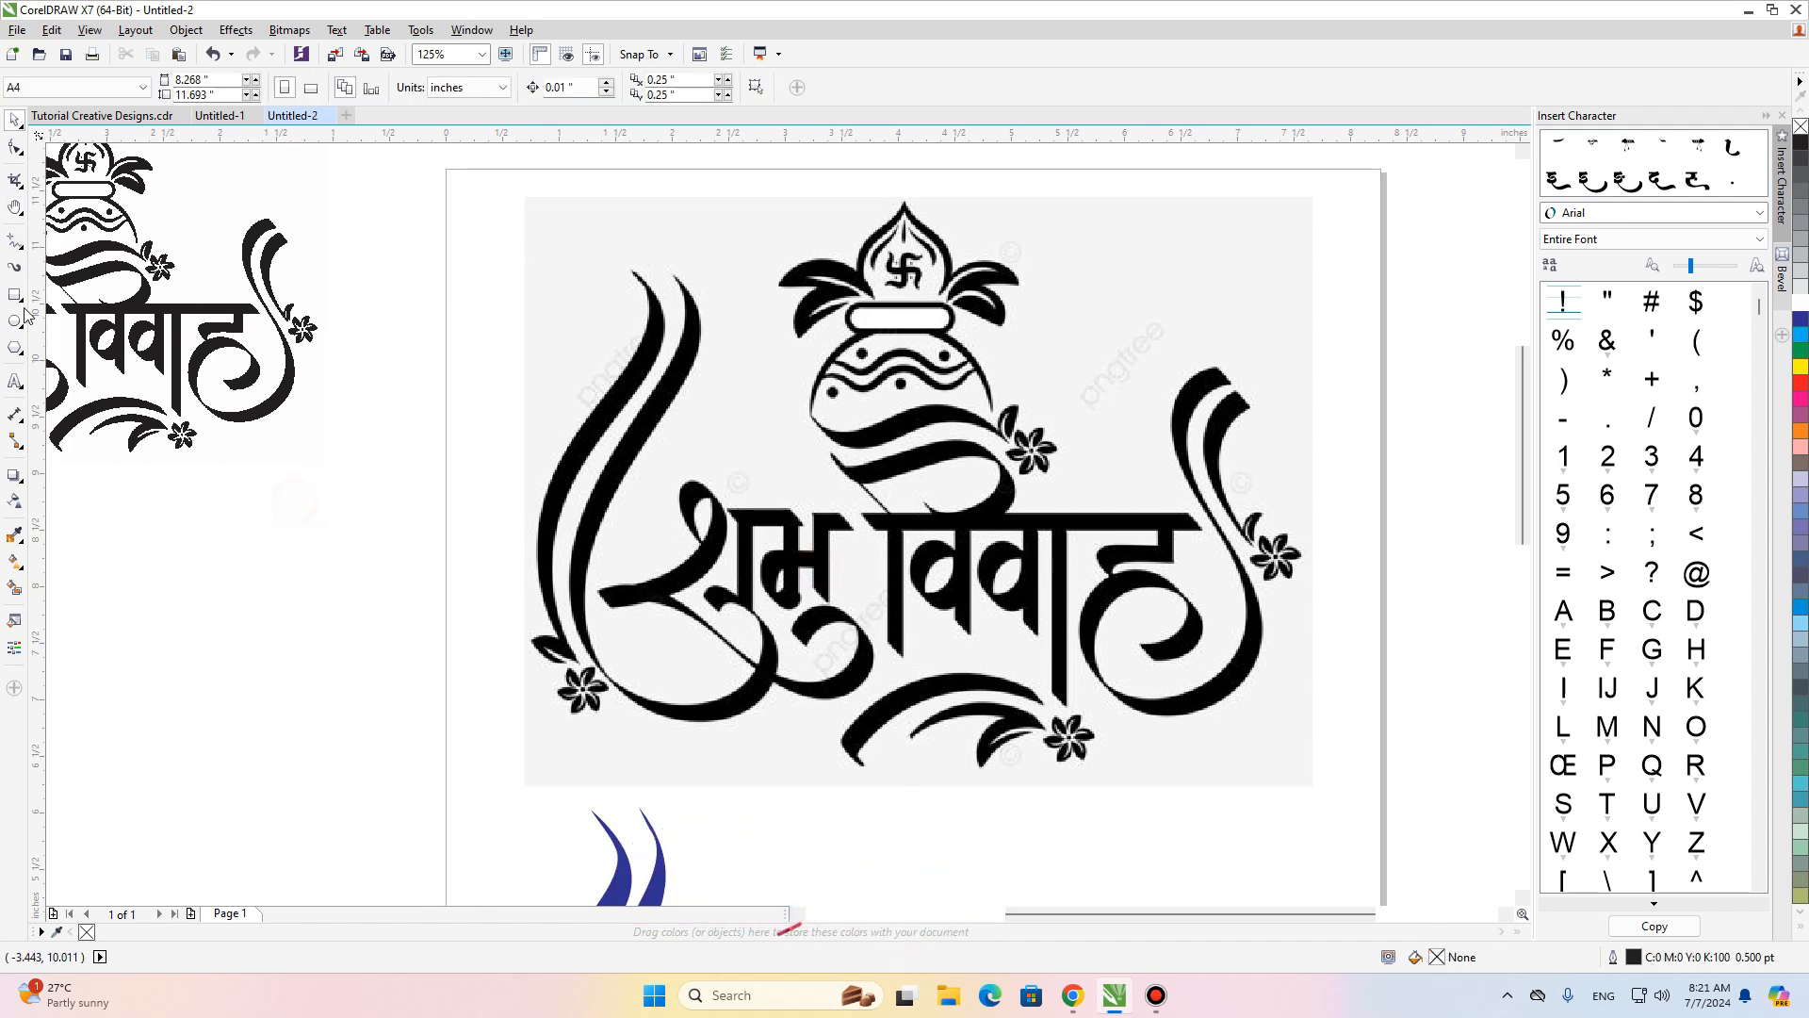
pyautogui.click(15, 244)
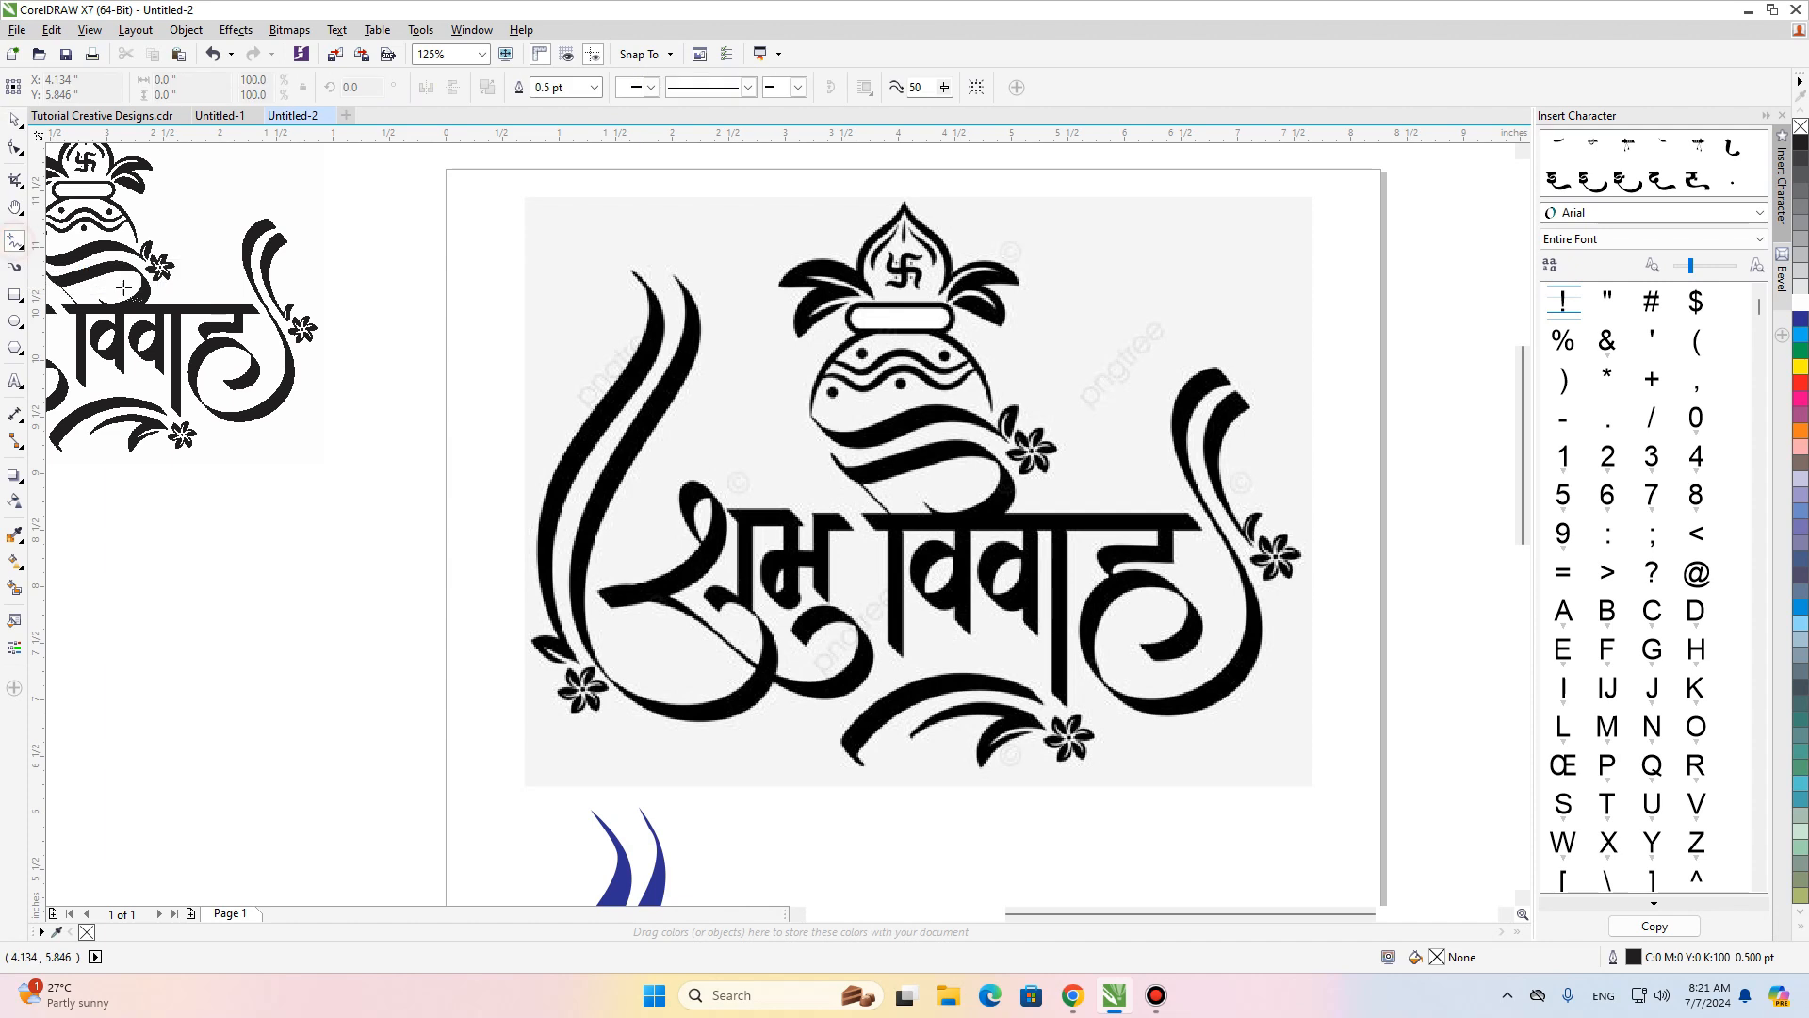
pyautogui.click(19, 247)
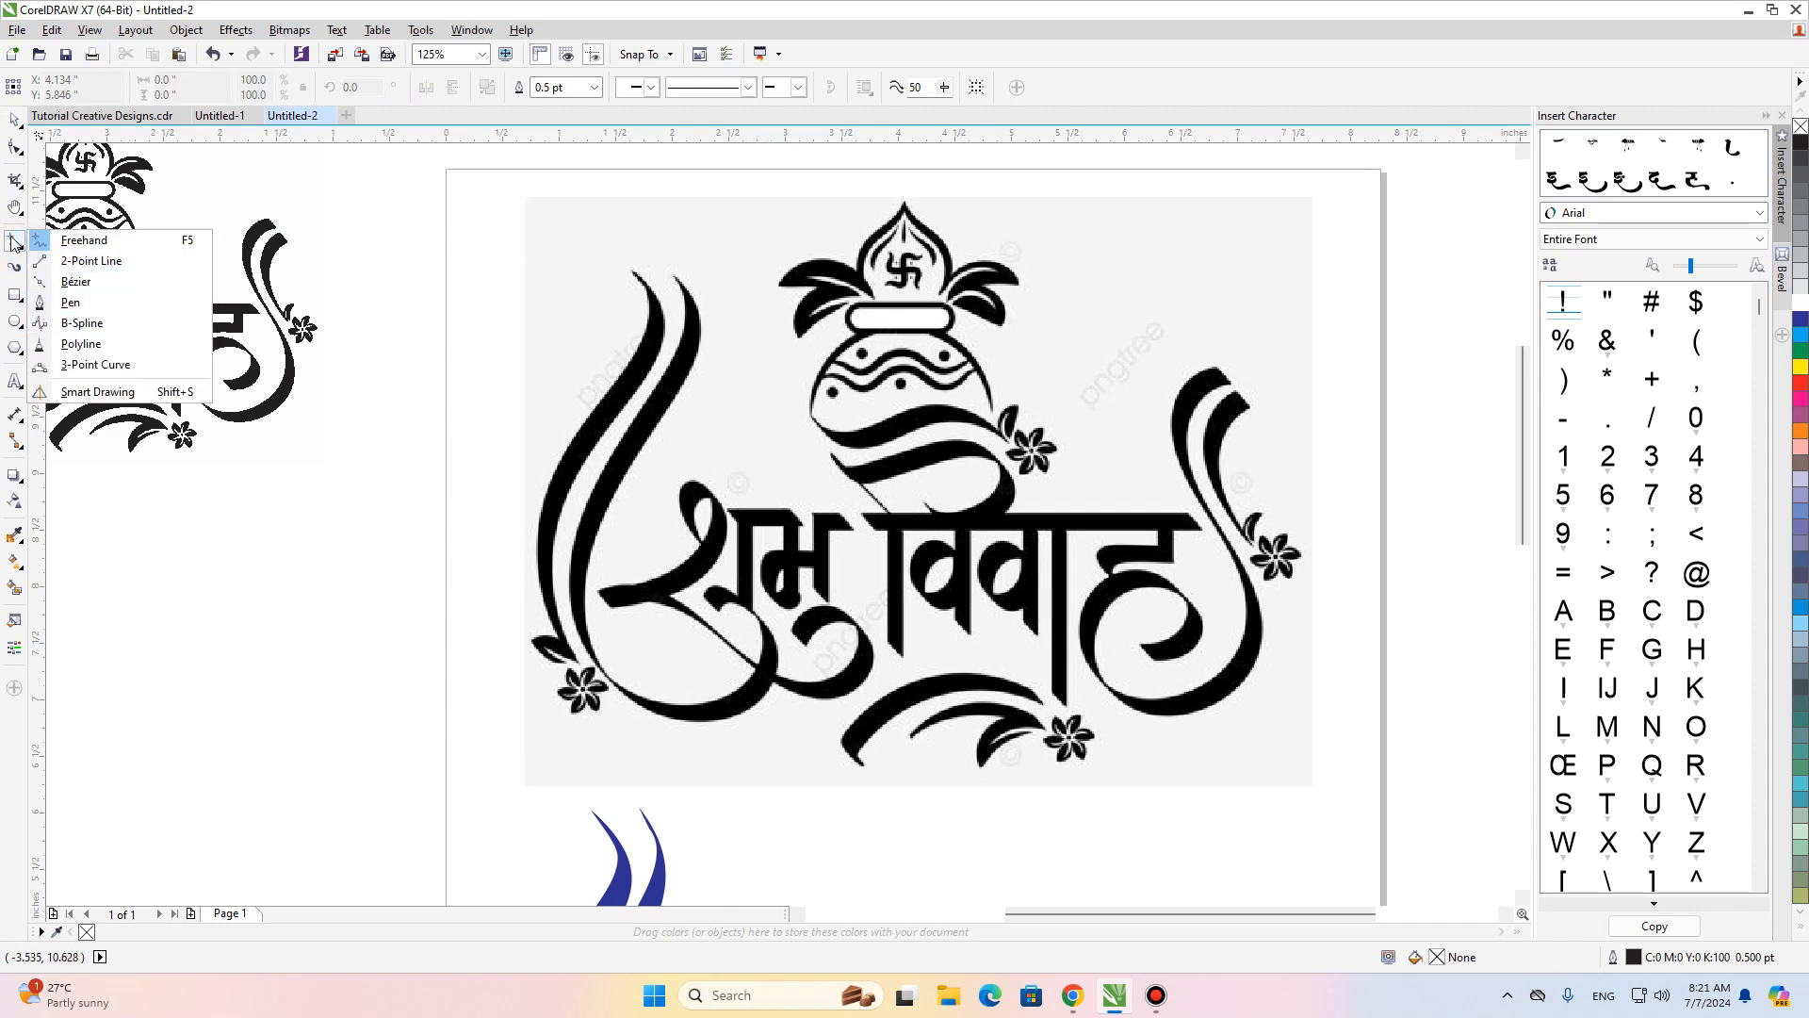
pyautogui.click(46, 242)
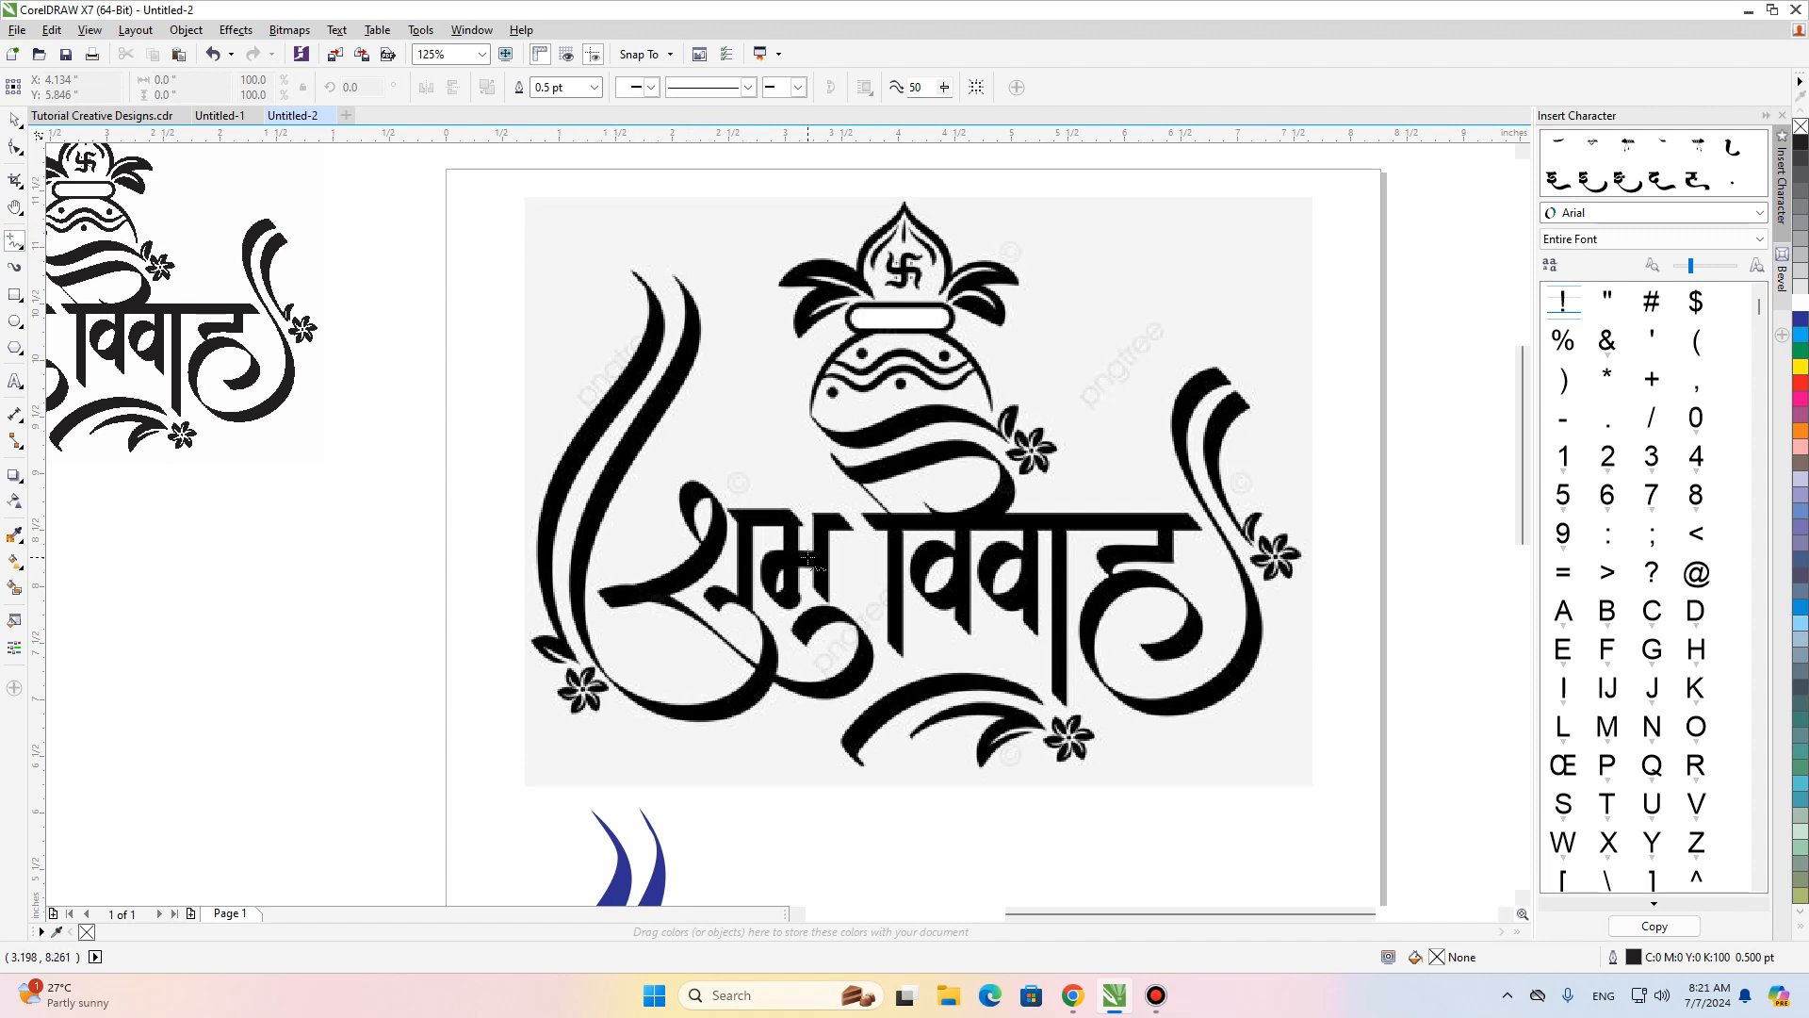
pyautogui.moveTo(808, 556); pyautogui.dragTo(852, 496)
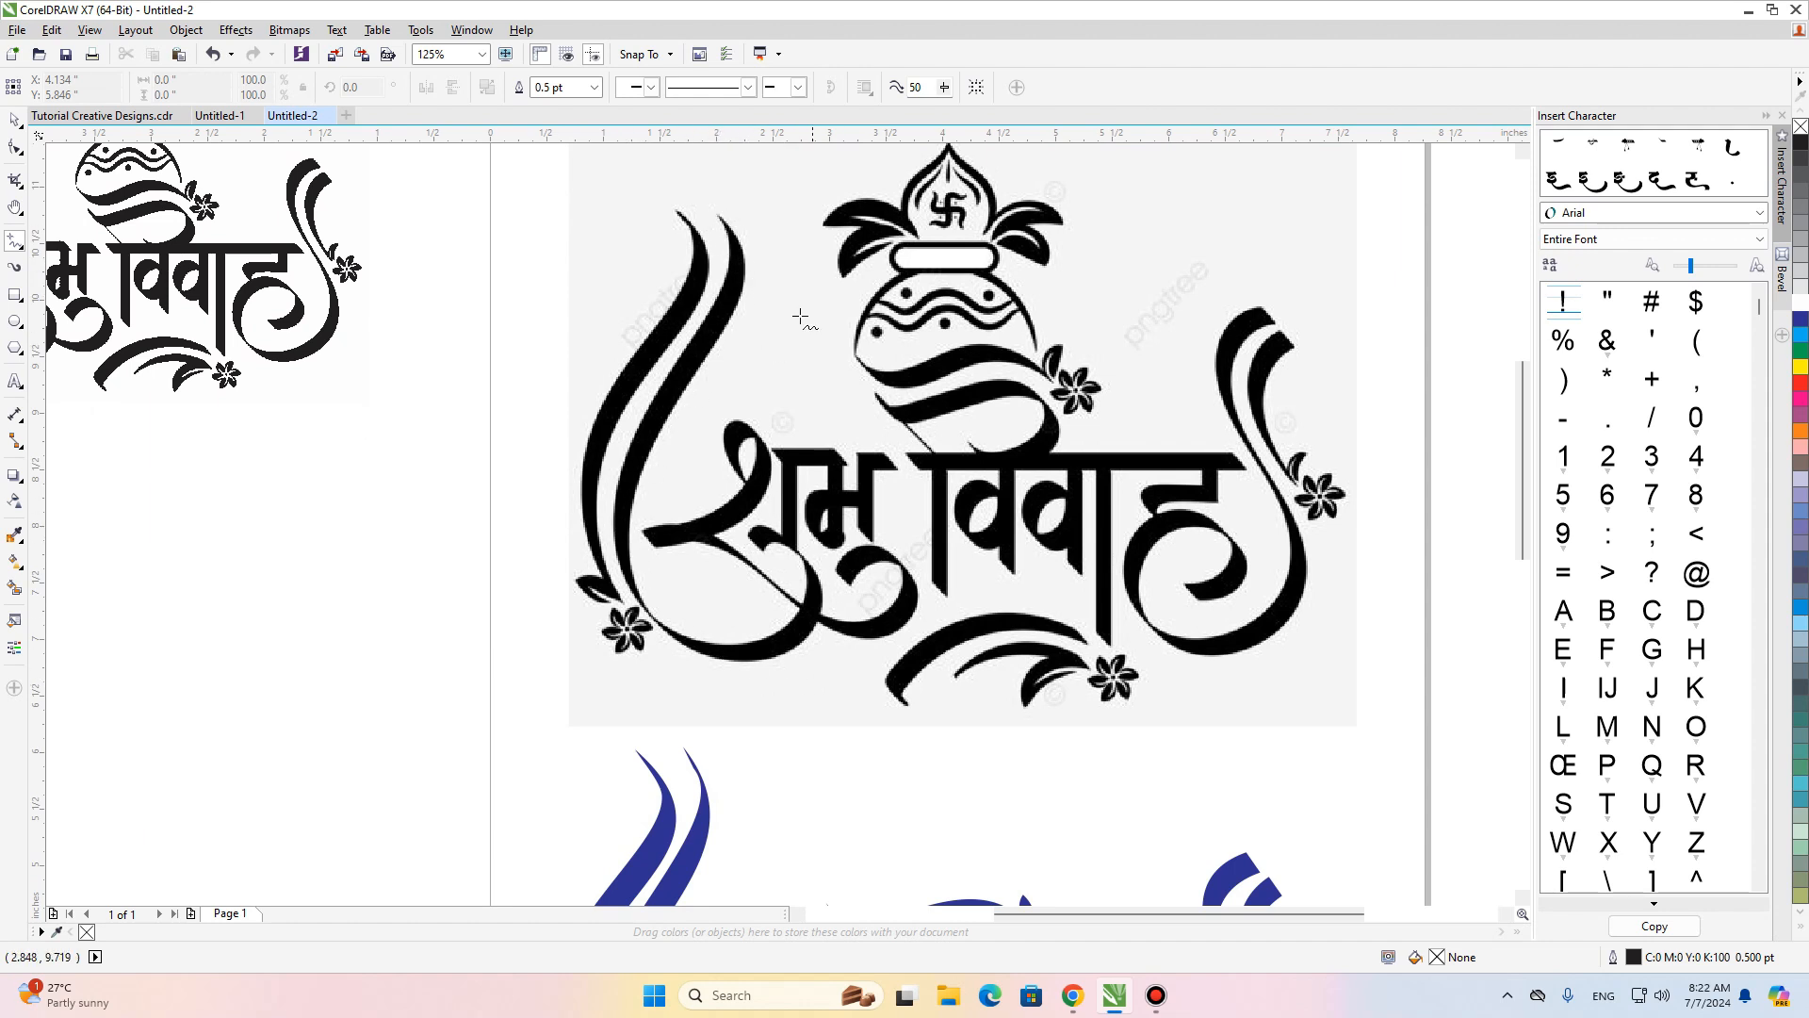
pyautogui.moveTo(721, 213)
pyautogui.mouseDown()
pyautogui.moveTo(649, 602)
pyautogui.moveTo(801, 622)
pyautogui.moveTo(754, 539)
pyautogui.mouseUp()
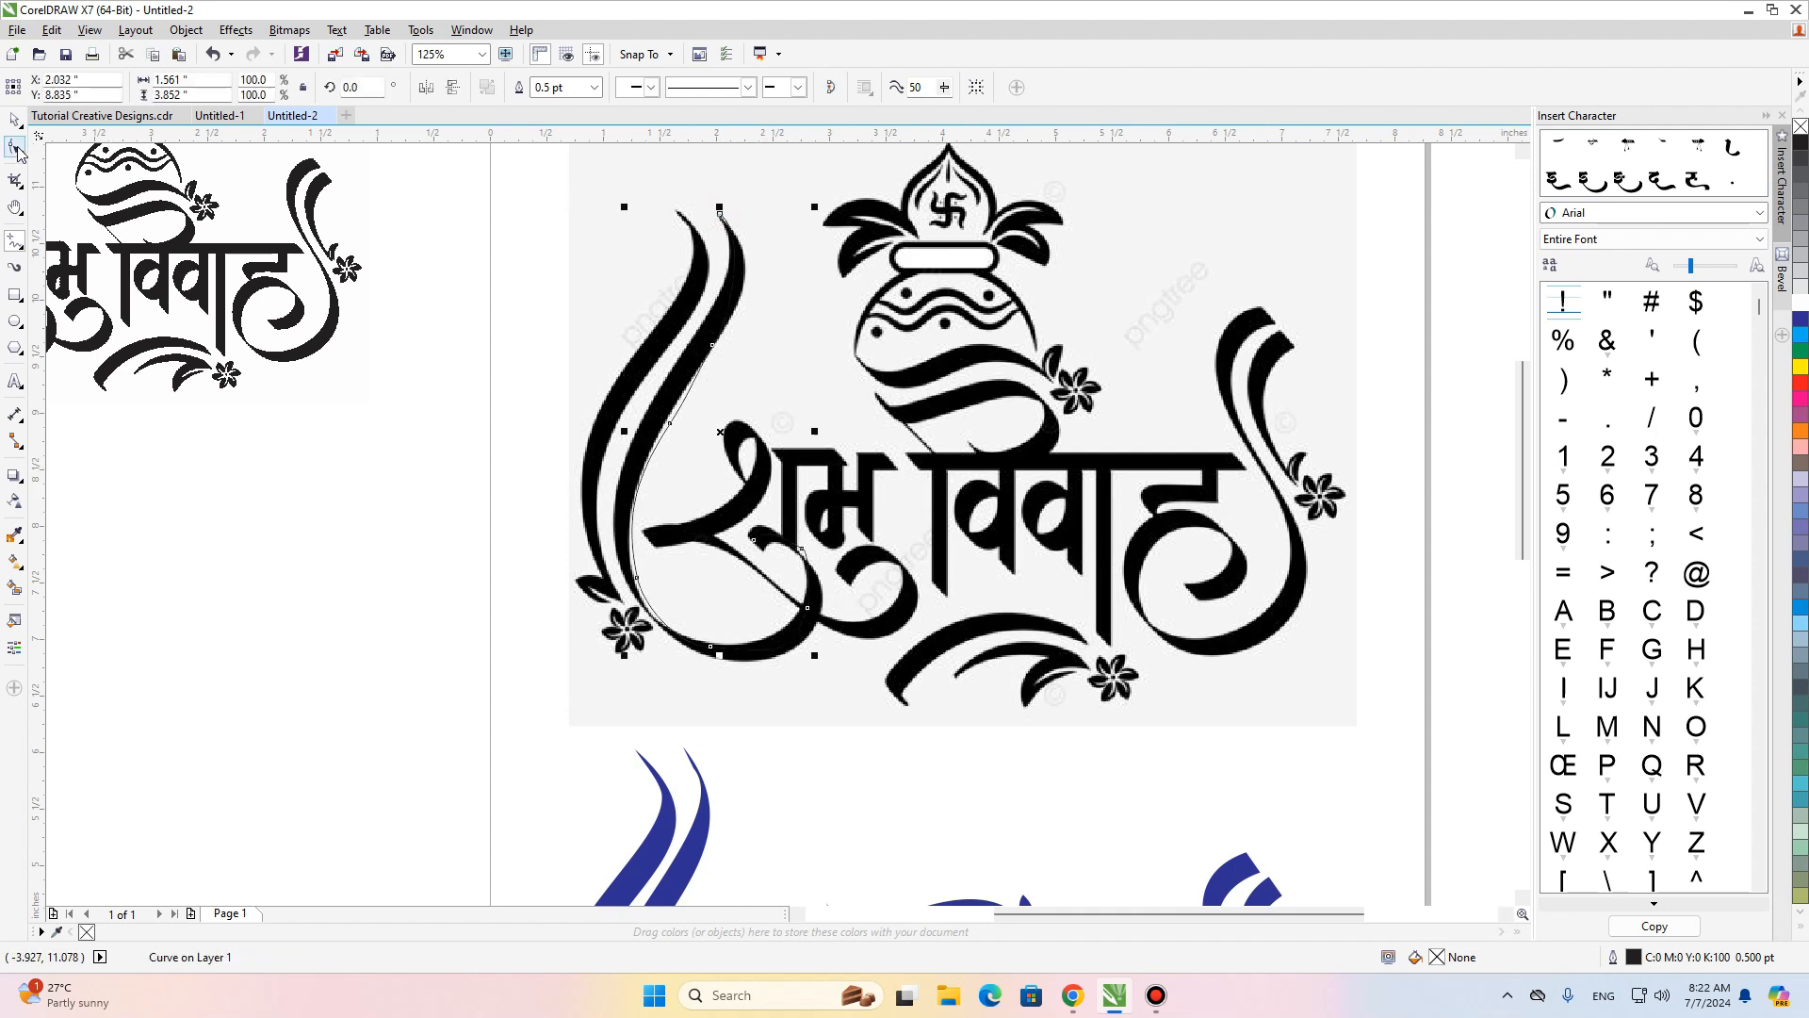
# Set the freehand curve's outline width to 2 pt and its outline color to red.
pyautogui.click(564, 86)
pyautogui.write('2')
pyautogui.press('Return')
pyautogui.rightClick(1800, 382)
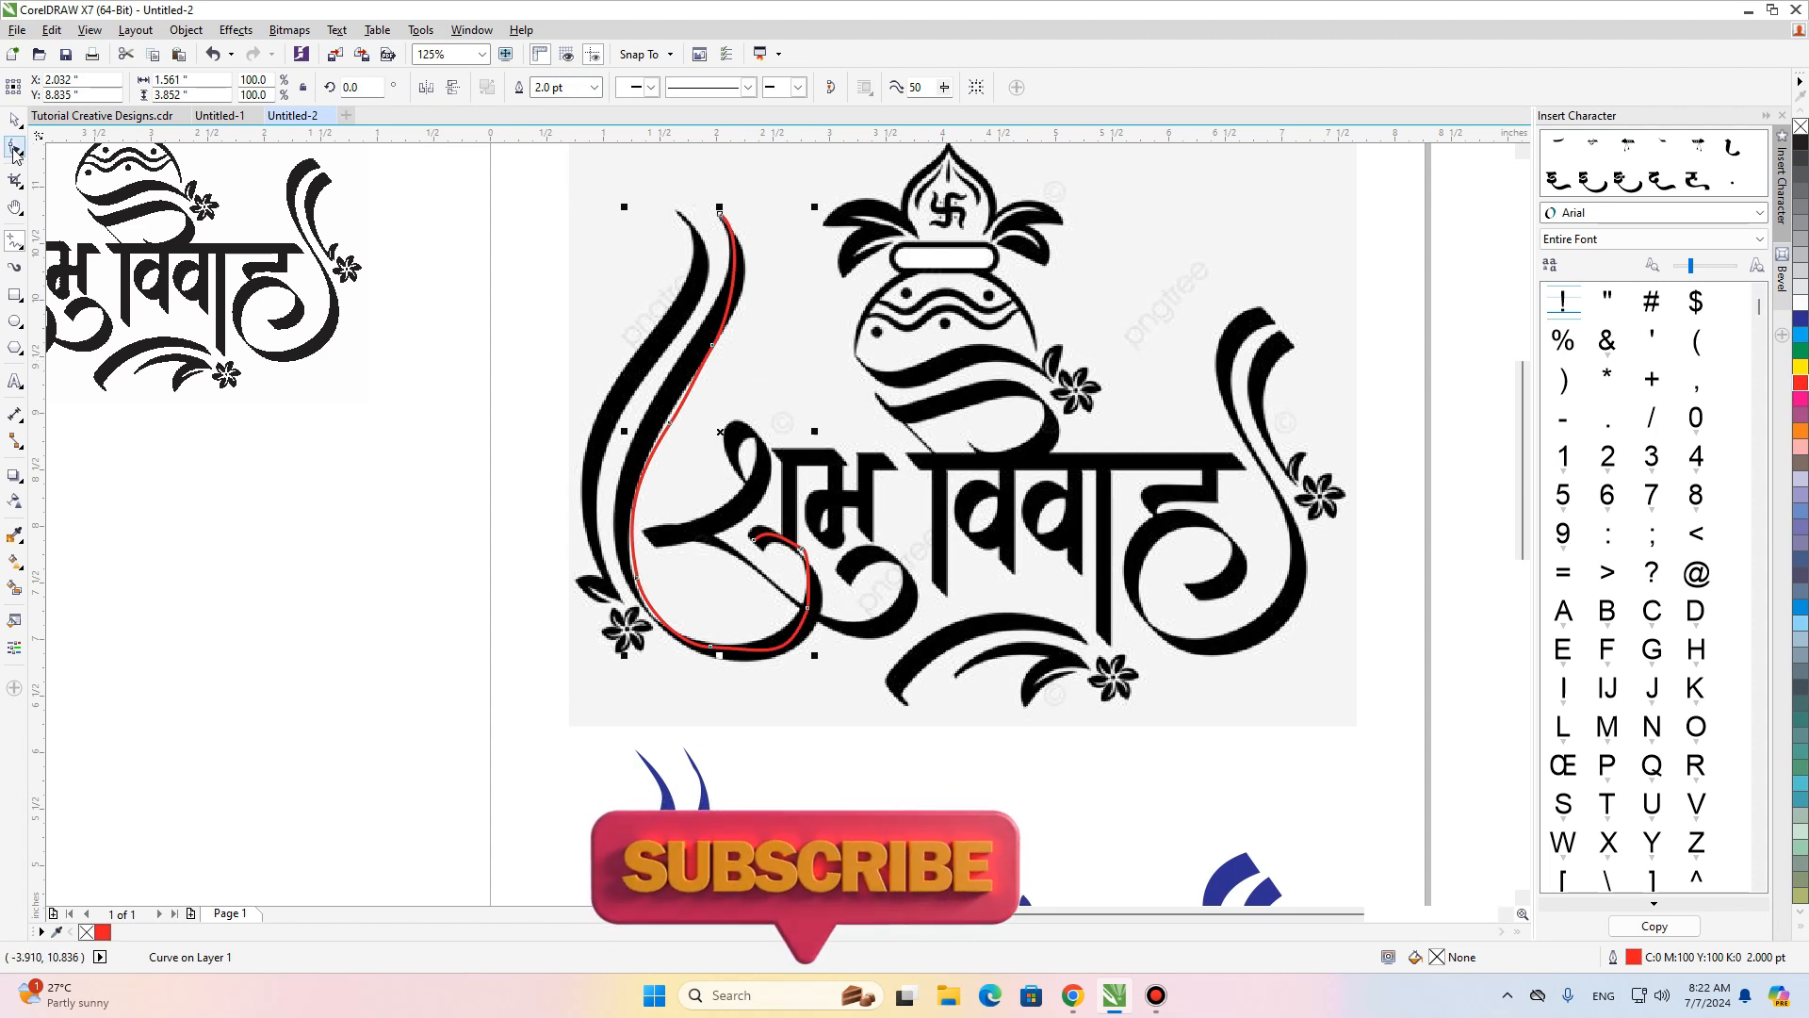
# Delete a stray node from the red curve's lower loop and adjust the remaining nodes and handles to follow the thick black stroke.
pyautogui.press('F10')
pyautogui.scroll(2, 803, 509)
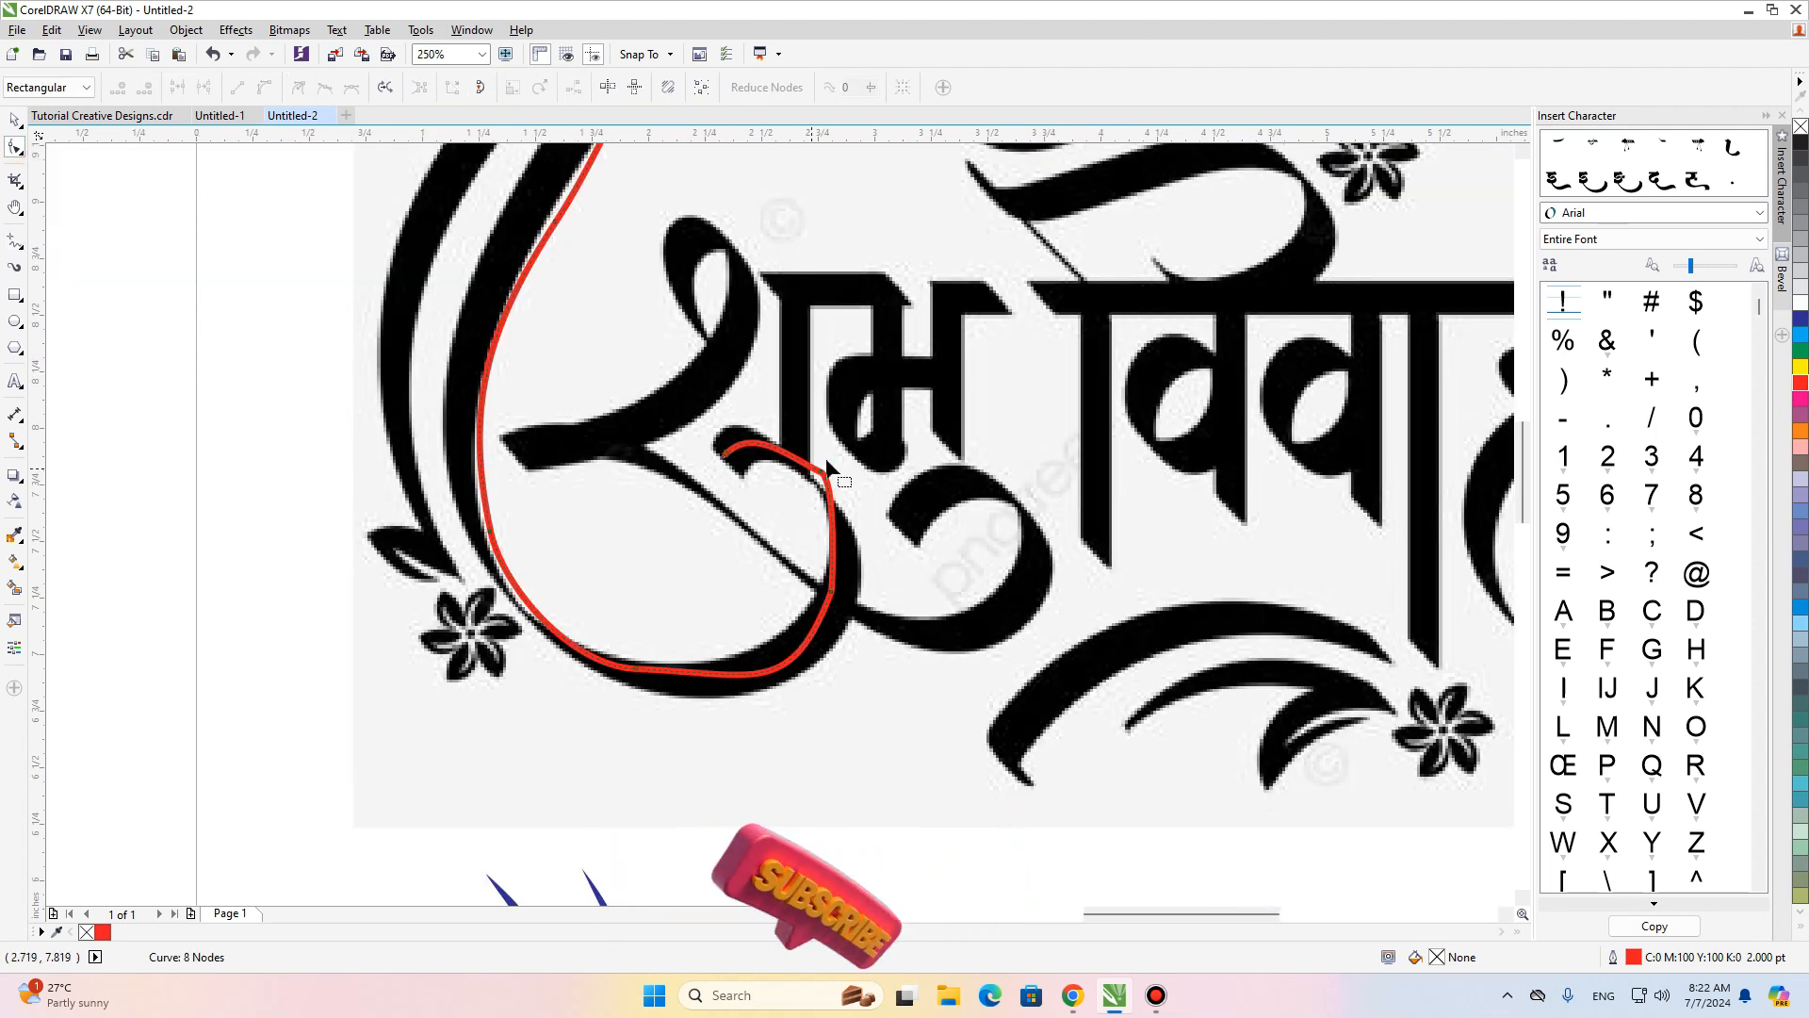
pyautogui.press('Delete')
pyautogui.click(732, 457)
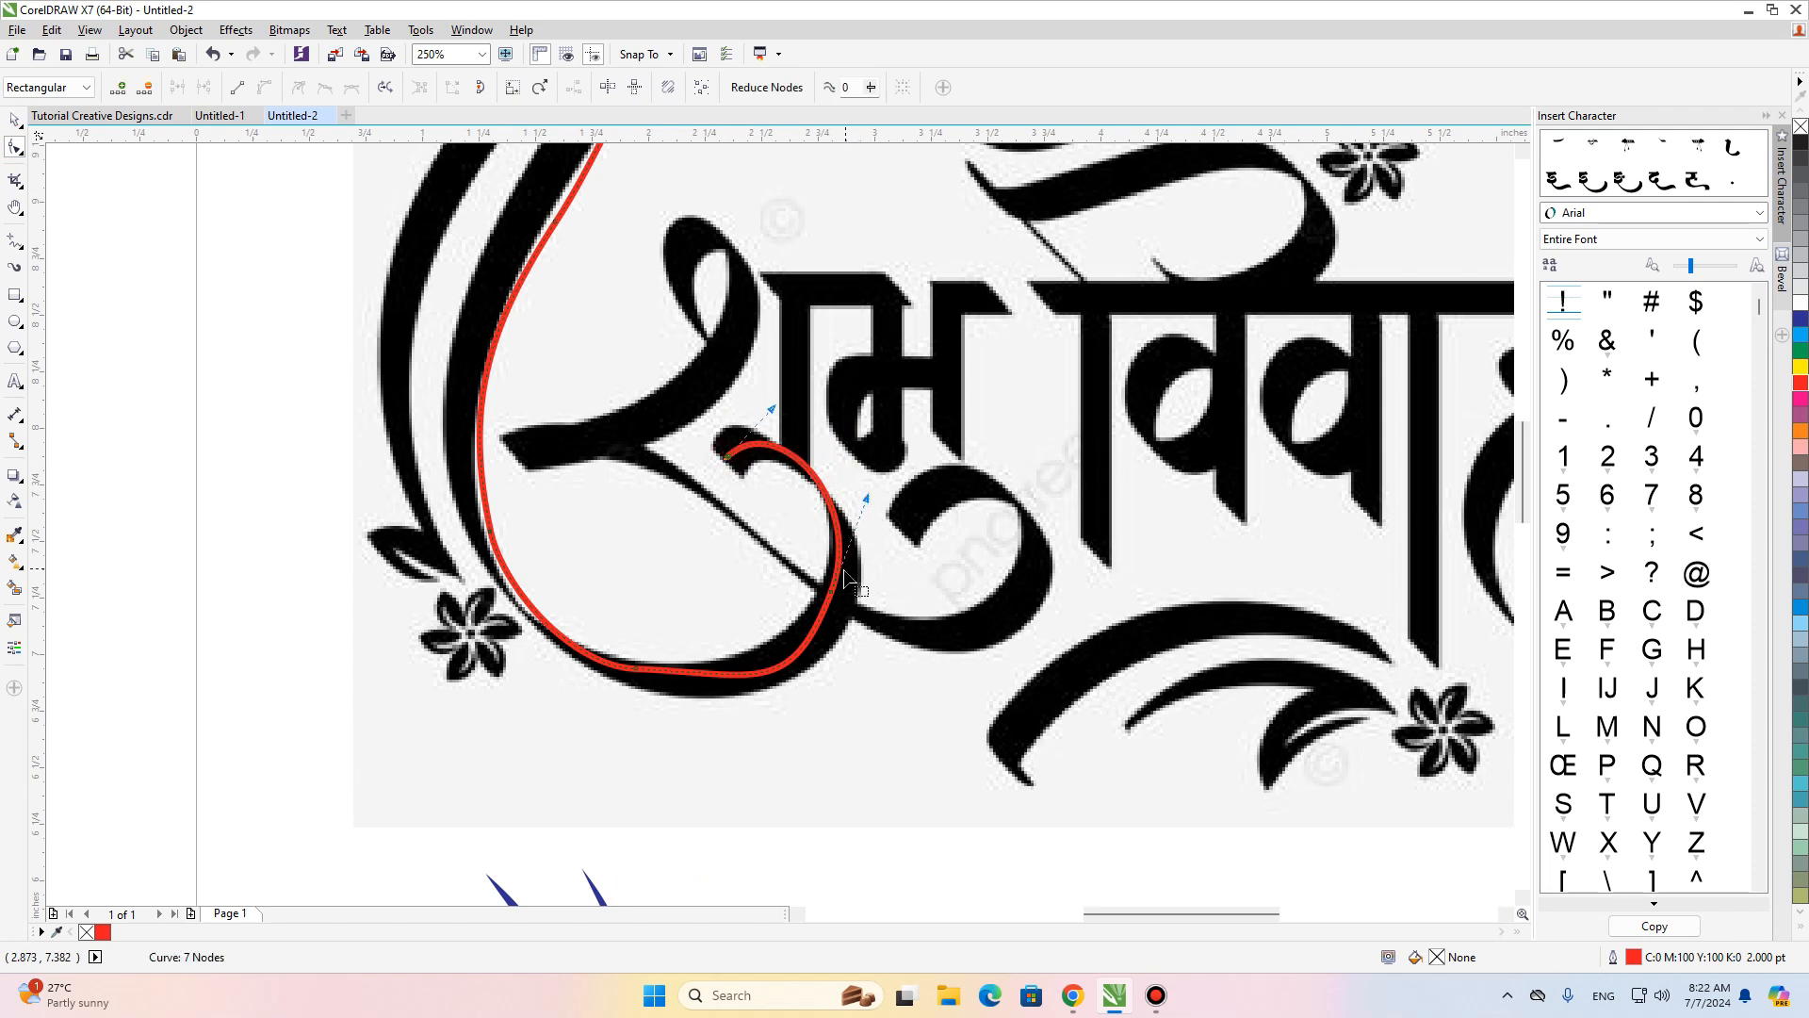
pyautogui.moveTo(831, 592); pyautogui.dragTo(837, 598)
pyautogui.moveTo(773, 409); pyautogui.dragTo(769, 423)
pyautogui.moveTo(693, 672); pyautogui.dragTo(797, 682)
pyautogui.moveTo(543, 505); pyautogui.dragTo(748, 517)
pyautogui.moveTo(747, 517); pyautogui.dragTo(682, 544)
pyautogui.moveTo(839, 686); pyautogui.dragTo(842, 688)
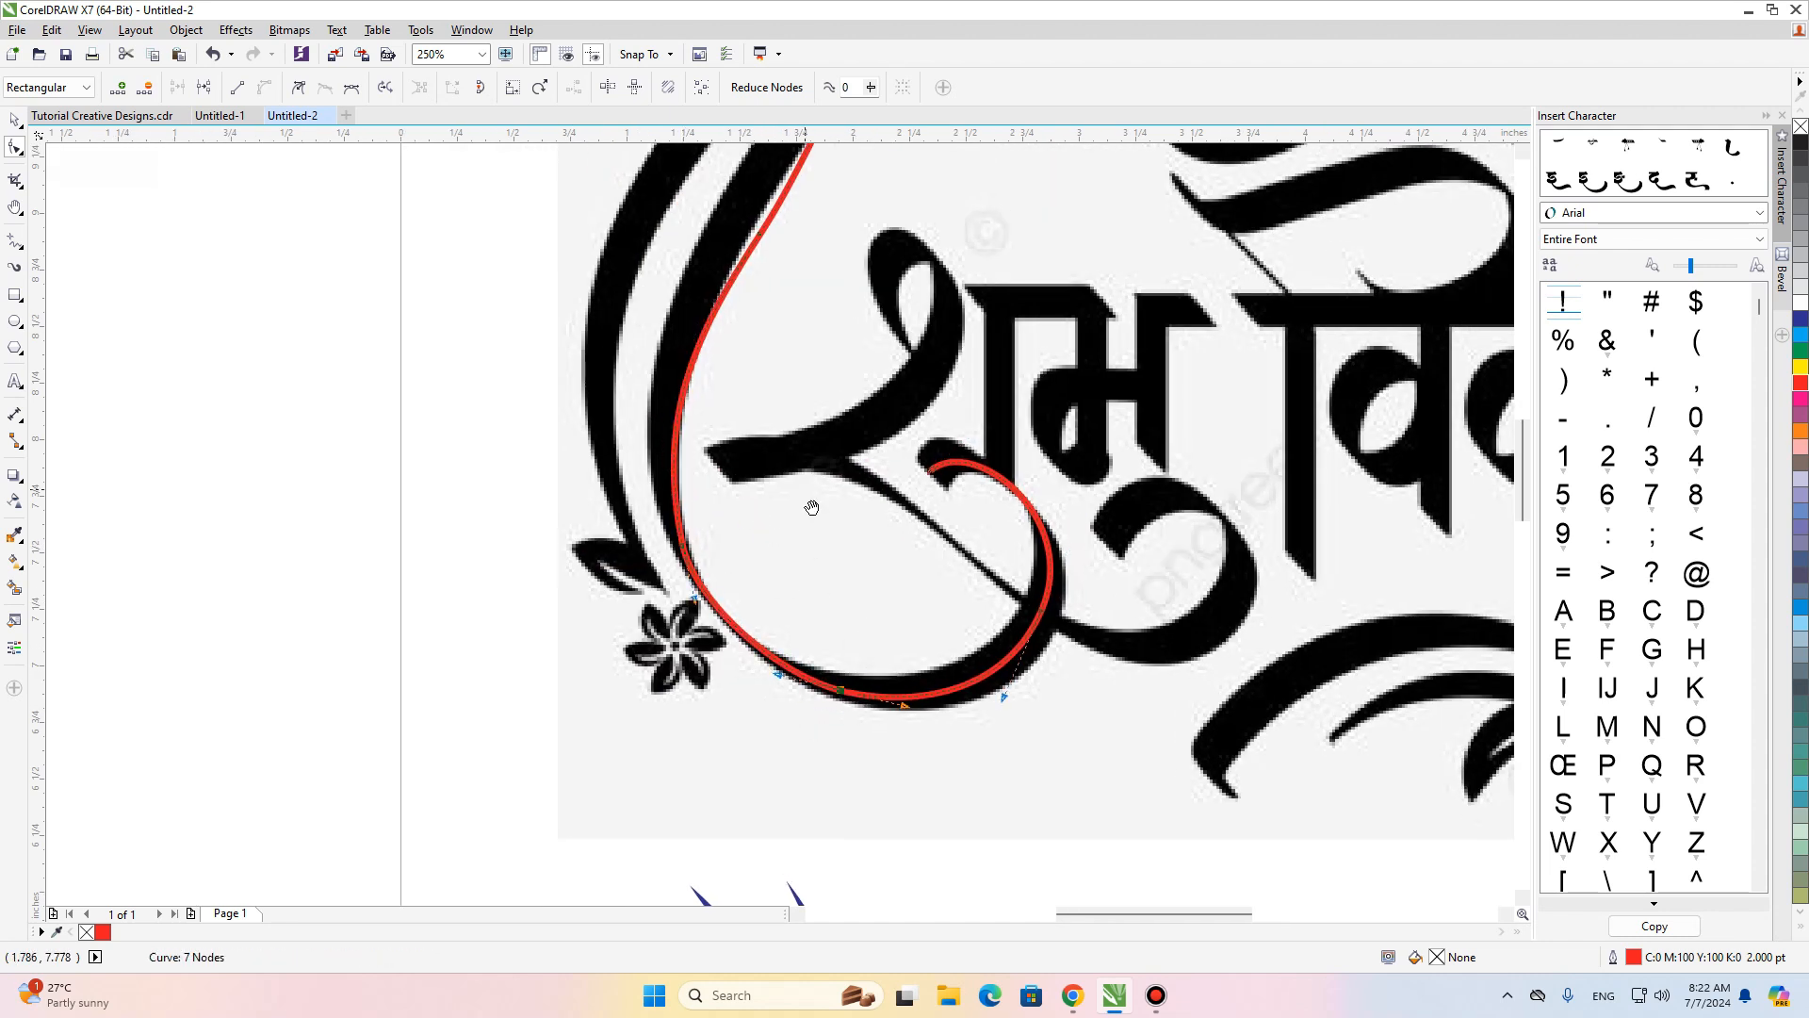
# Reshape the nodes and handles along the red curve's left side and upper end to follow the swoosh, and finish node editing.
pyautogui.moveTo(723, 480); pyautogui.dragTo(789, 636)
pyautogui.moveTo(825, 388); pyautogui.dragTo(808, 370)
pyautogui.moveTo(723, 577); pyautogui.dragTo(715, 583)
pyautogui.moveTo(956, 210); pyautogui.dragTo(751, 497)
pyautogui.click(762, 259)
pyautogui.moveTo(848, 332); pyautogui.dragTo(869, 353)
pyautogui.moveTo(697, 677); pyautogui.dragTo(703, 507)
pyautogui.doubleClick(695, 567)
pyautogui.scroll(-1, 794, 615)
pyautogui.press('h')
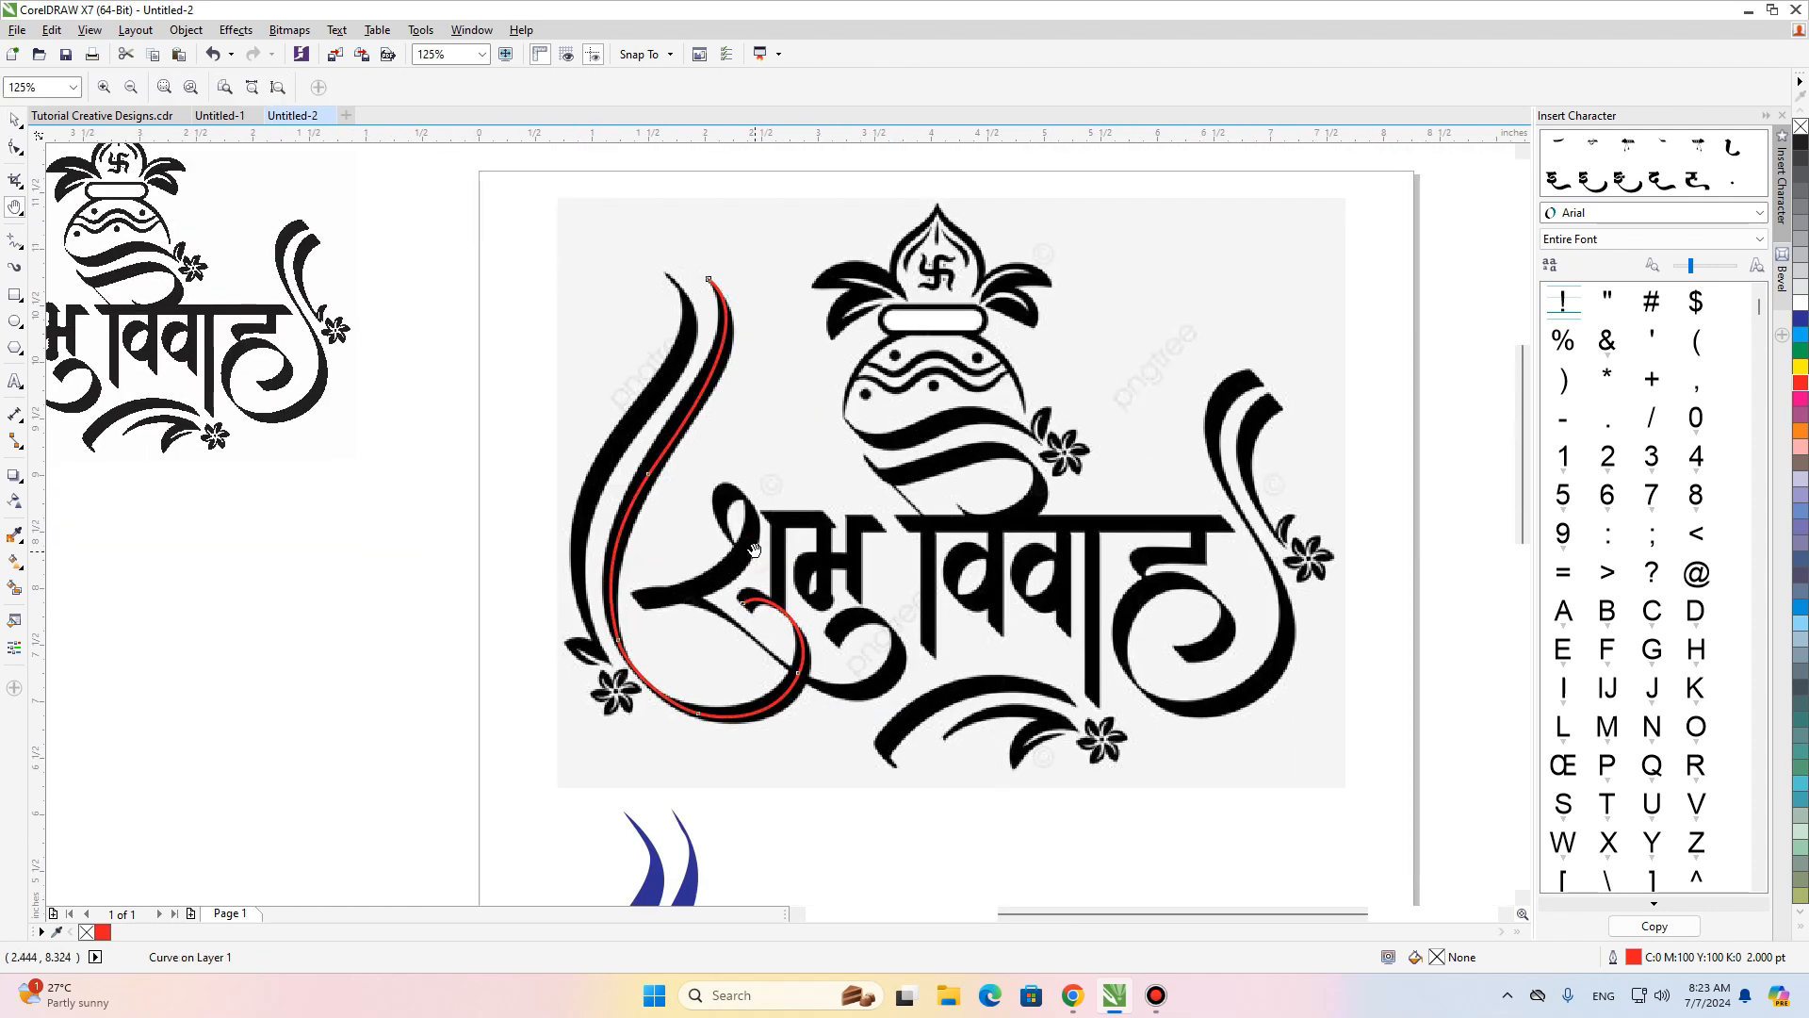
pyautogui.scroll(1, 735, 561)
pyautogui.moveTo(799, 656)
pyautogui.mouseDown()
pyautogui.moveTo(927, 562)
pyautogui.moveTo(817, 635)
pyautogui.mouseUp()
pyautogui.press('space')
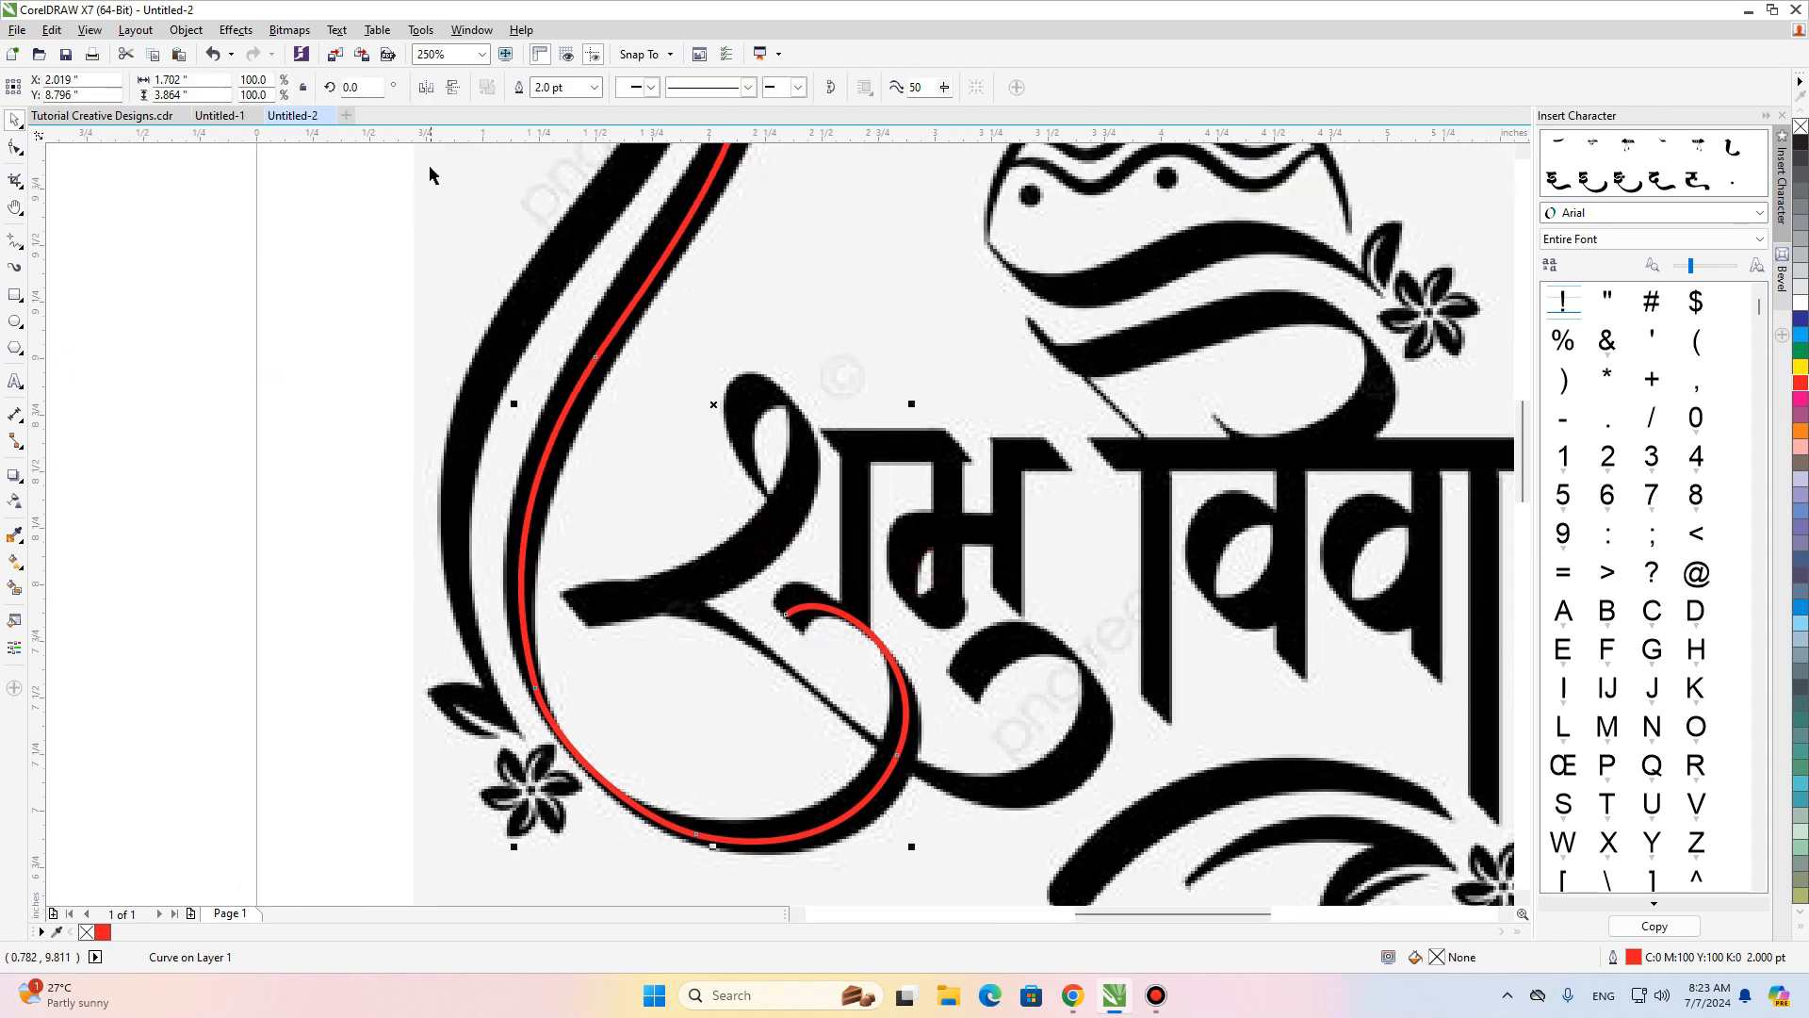
# In the red curve's outline properties, set the width to 10 pt and the calligraphy nib to 10% stretch at a 35° angle.
pyautogui.press('F12')
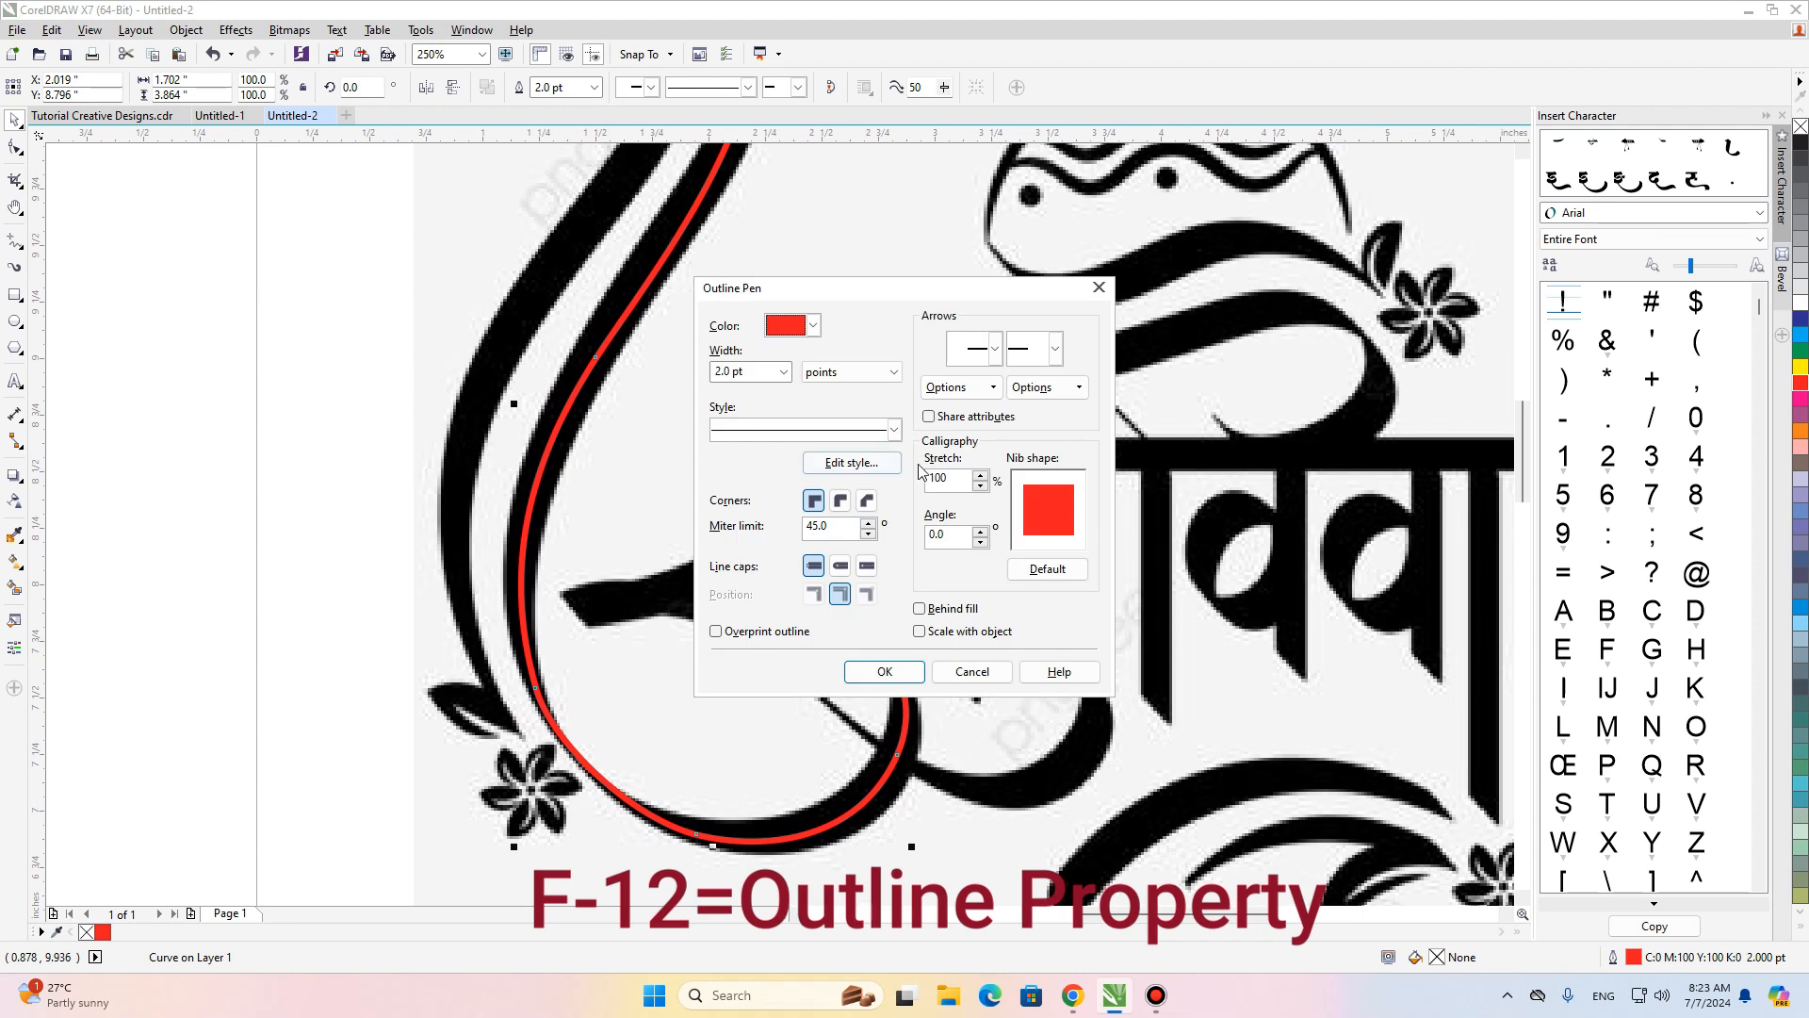
pyautogui.moveTo(759, 377); pyautogui.dragTo(647, 431)
pyautogui.scroll(-4, 629, 438)
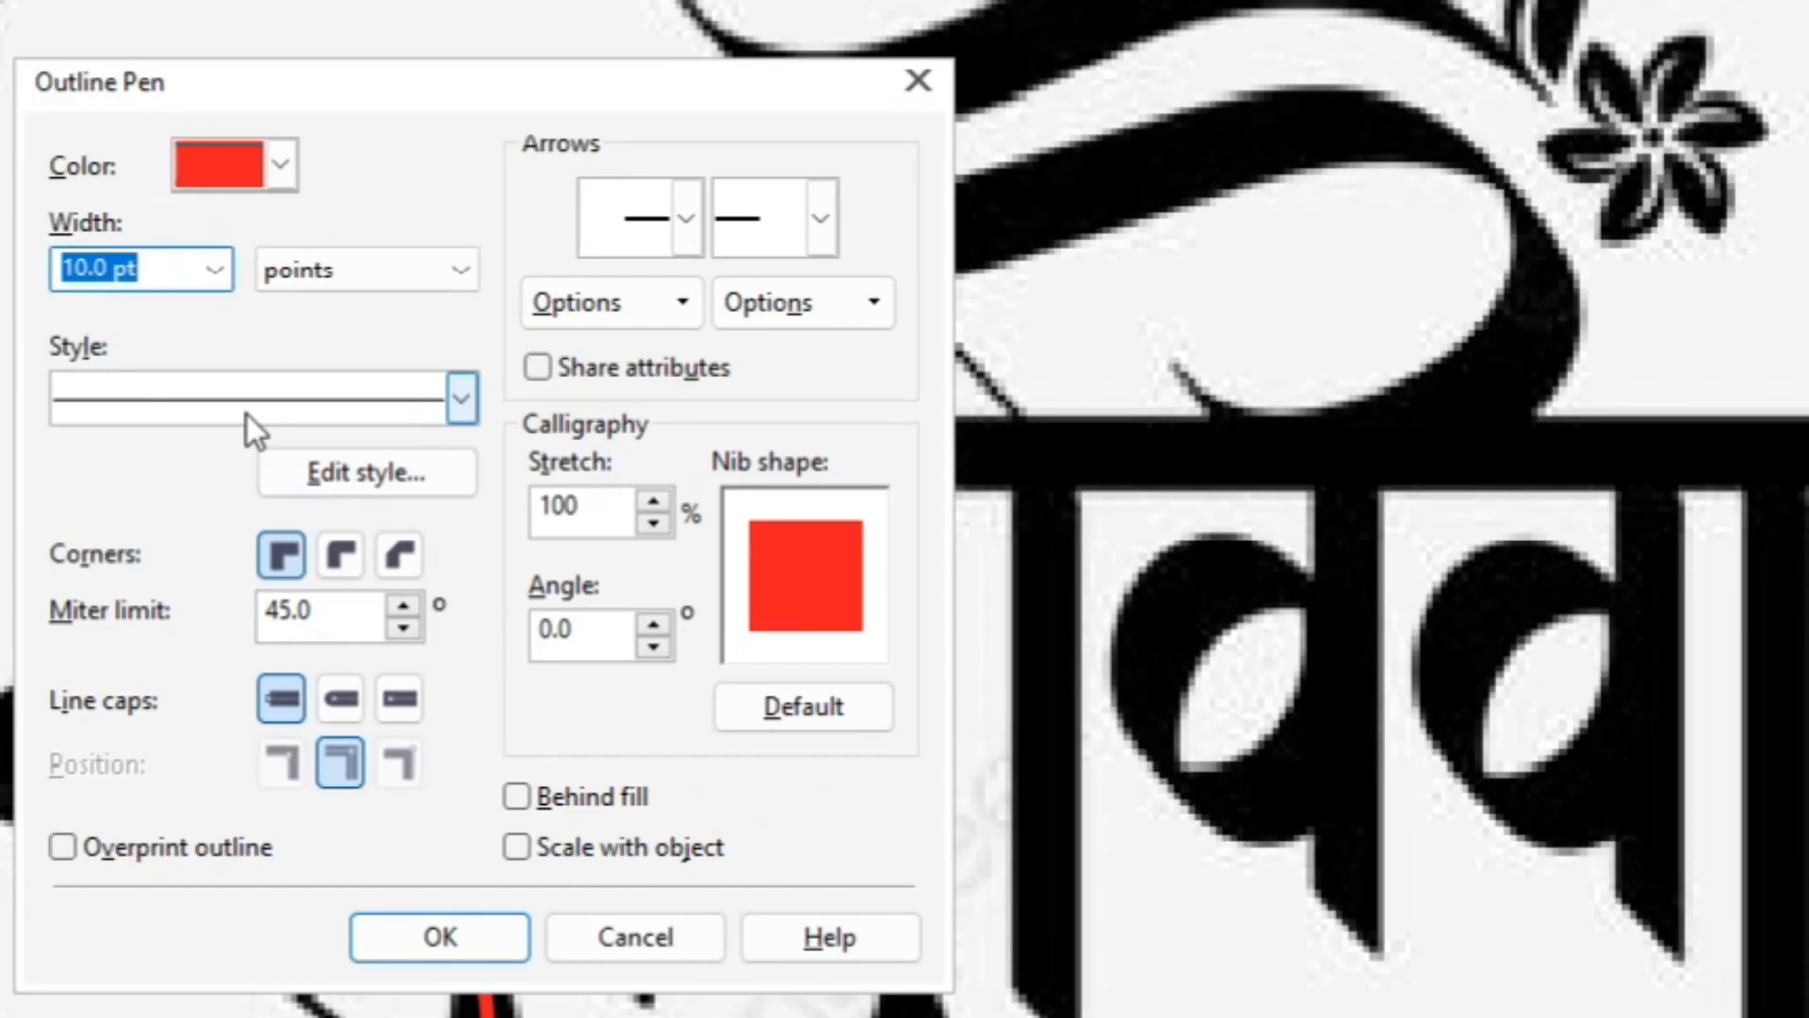
pyautogui.write('10')
pyautogui.press('Tab')
pyautogui.doubleClick(606, 505)
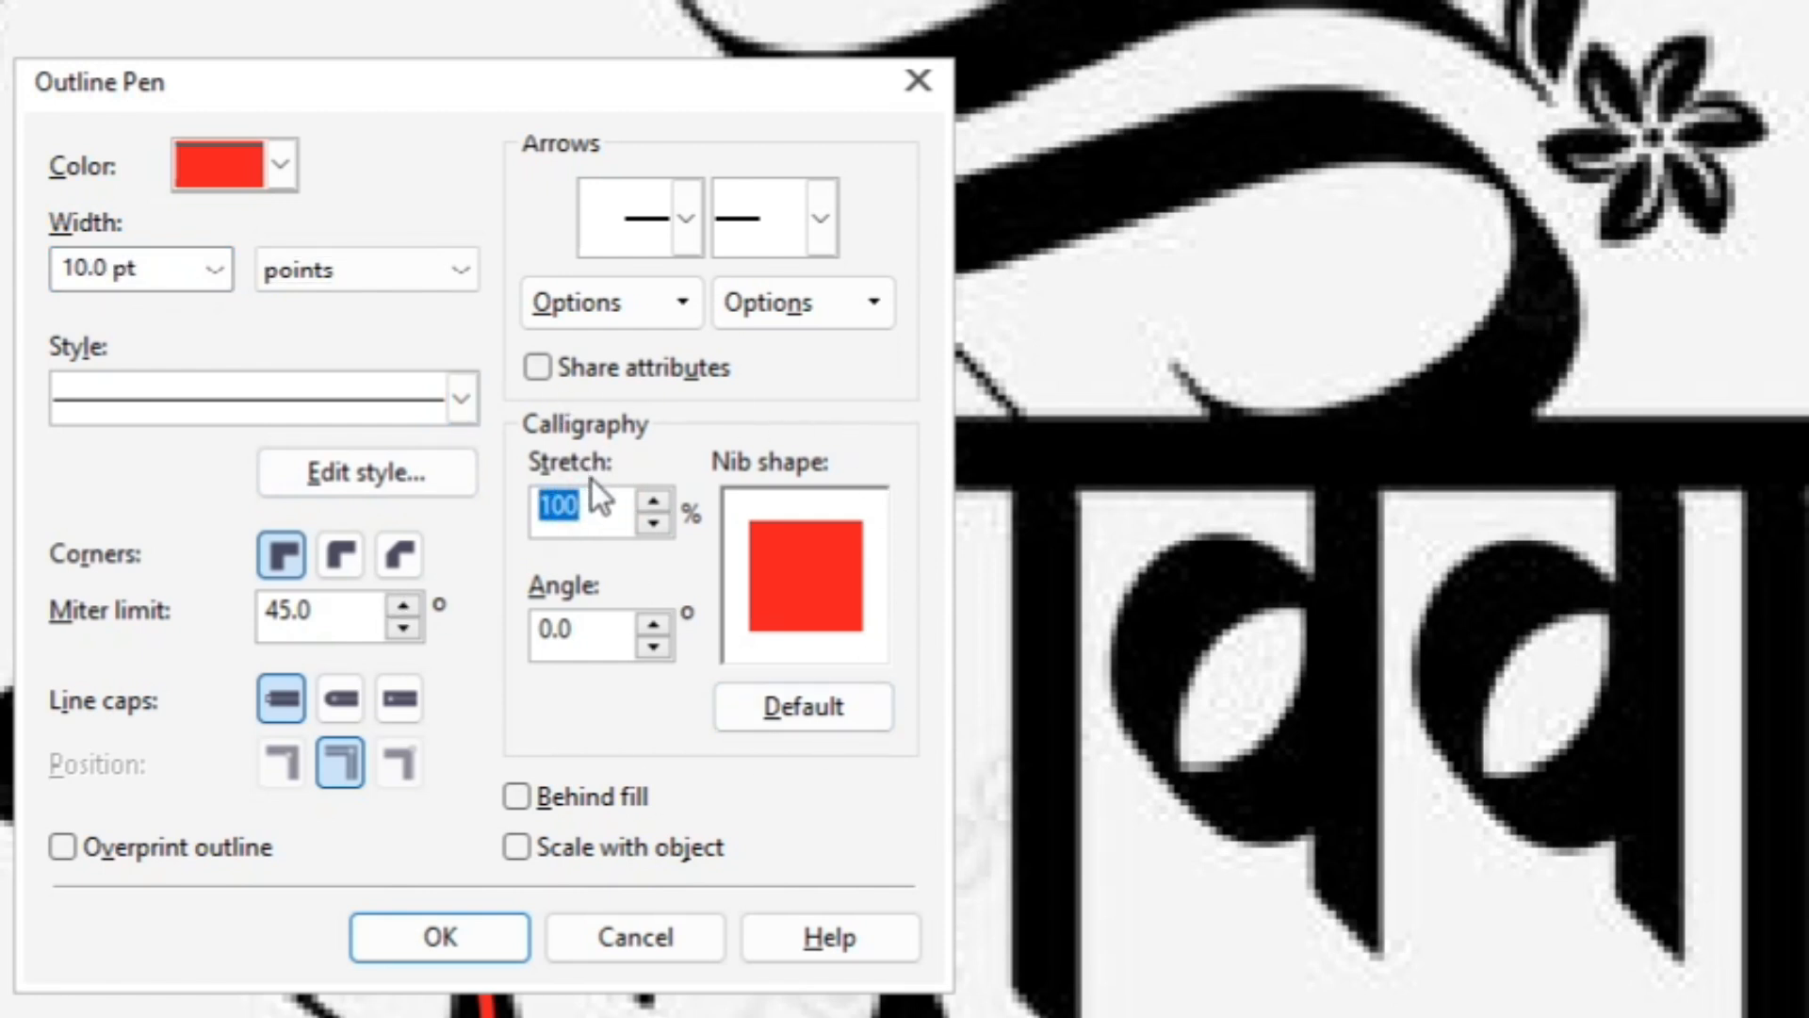
pyautogui.write('10')
pyautogui.press('Tab')
pyautogui.write('35')
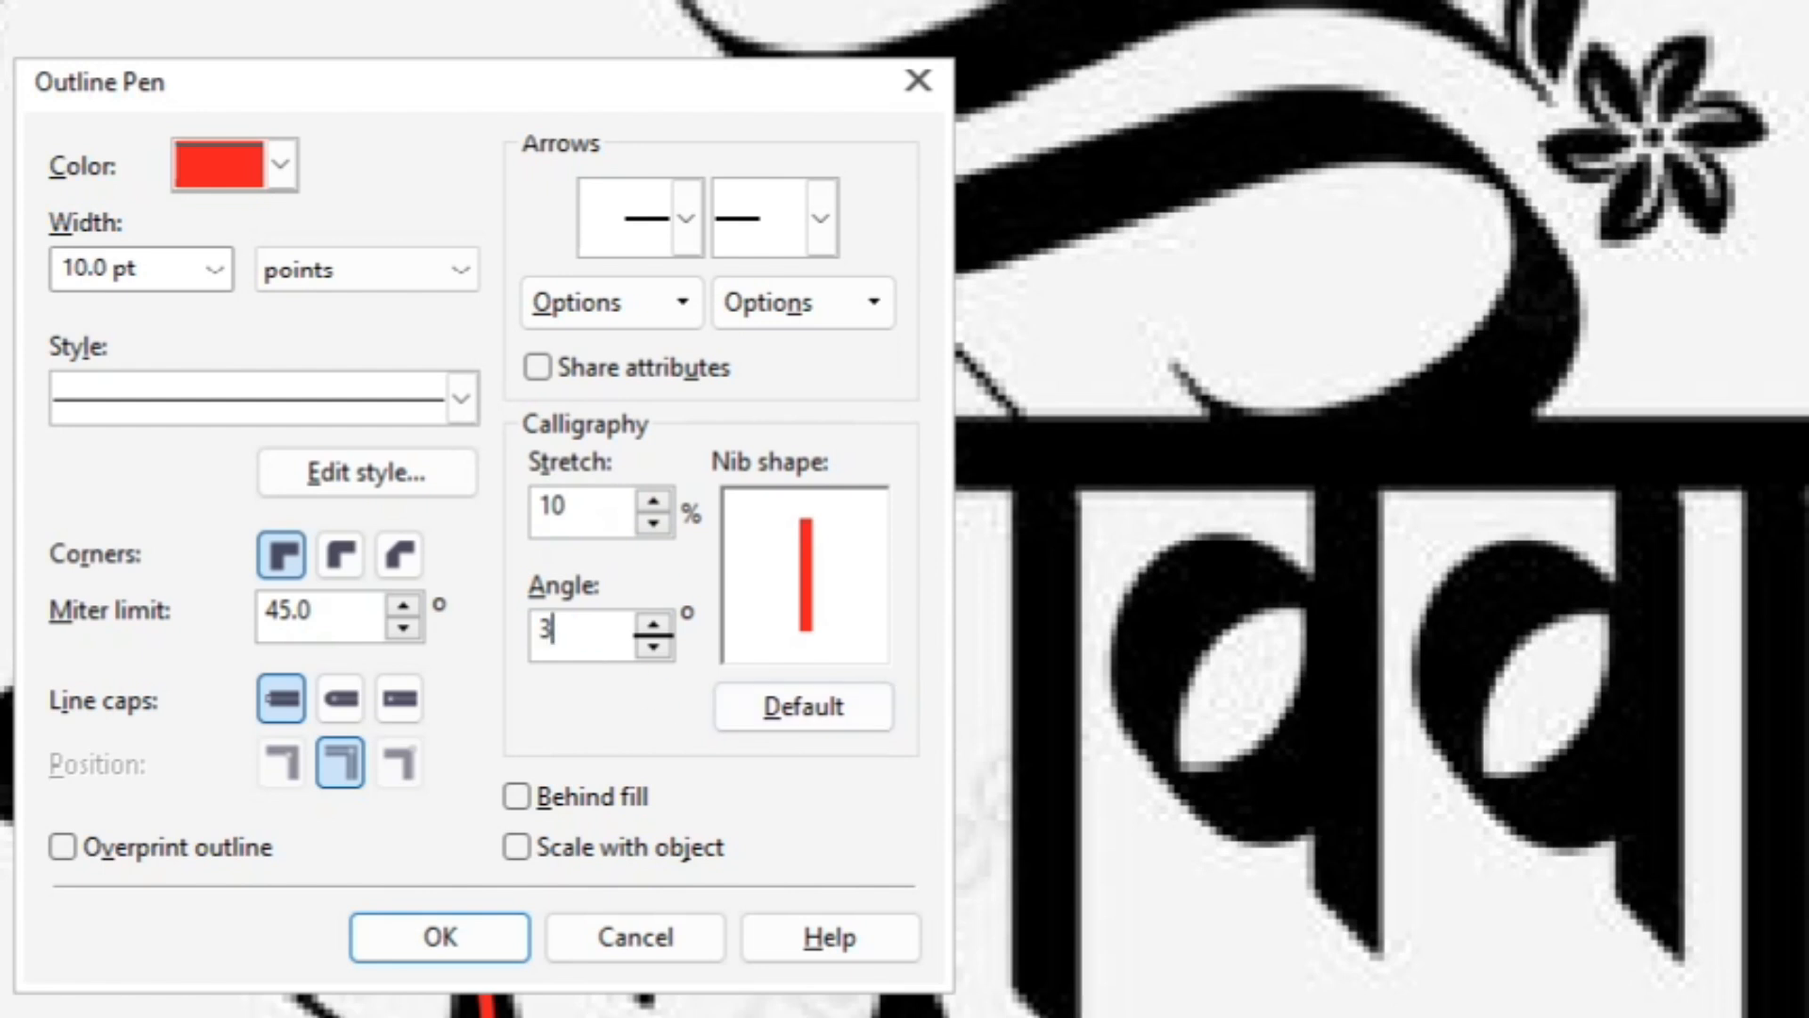
pyautogui.press('Tab')
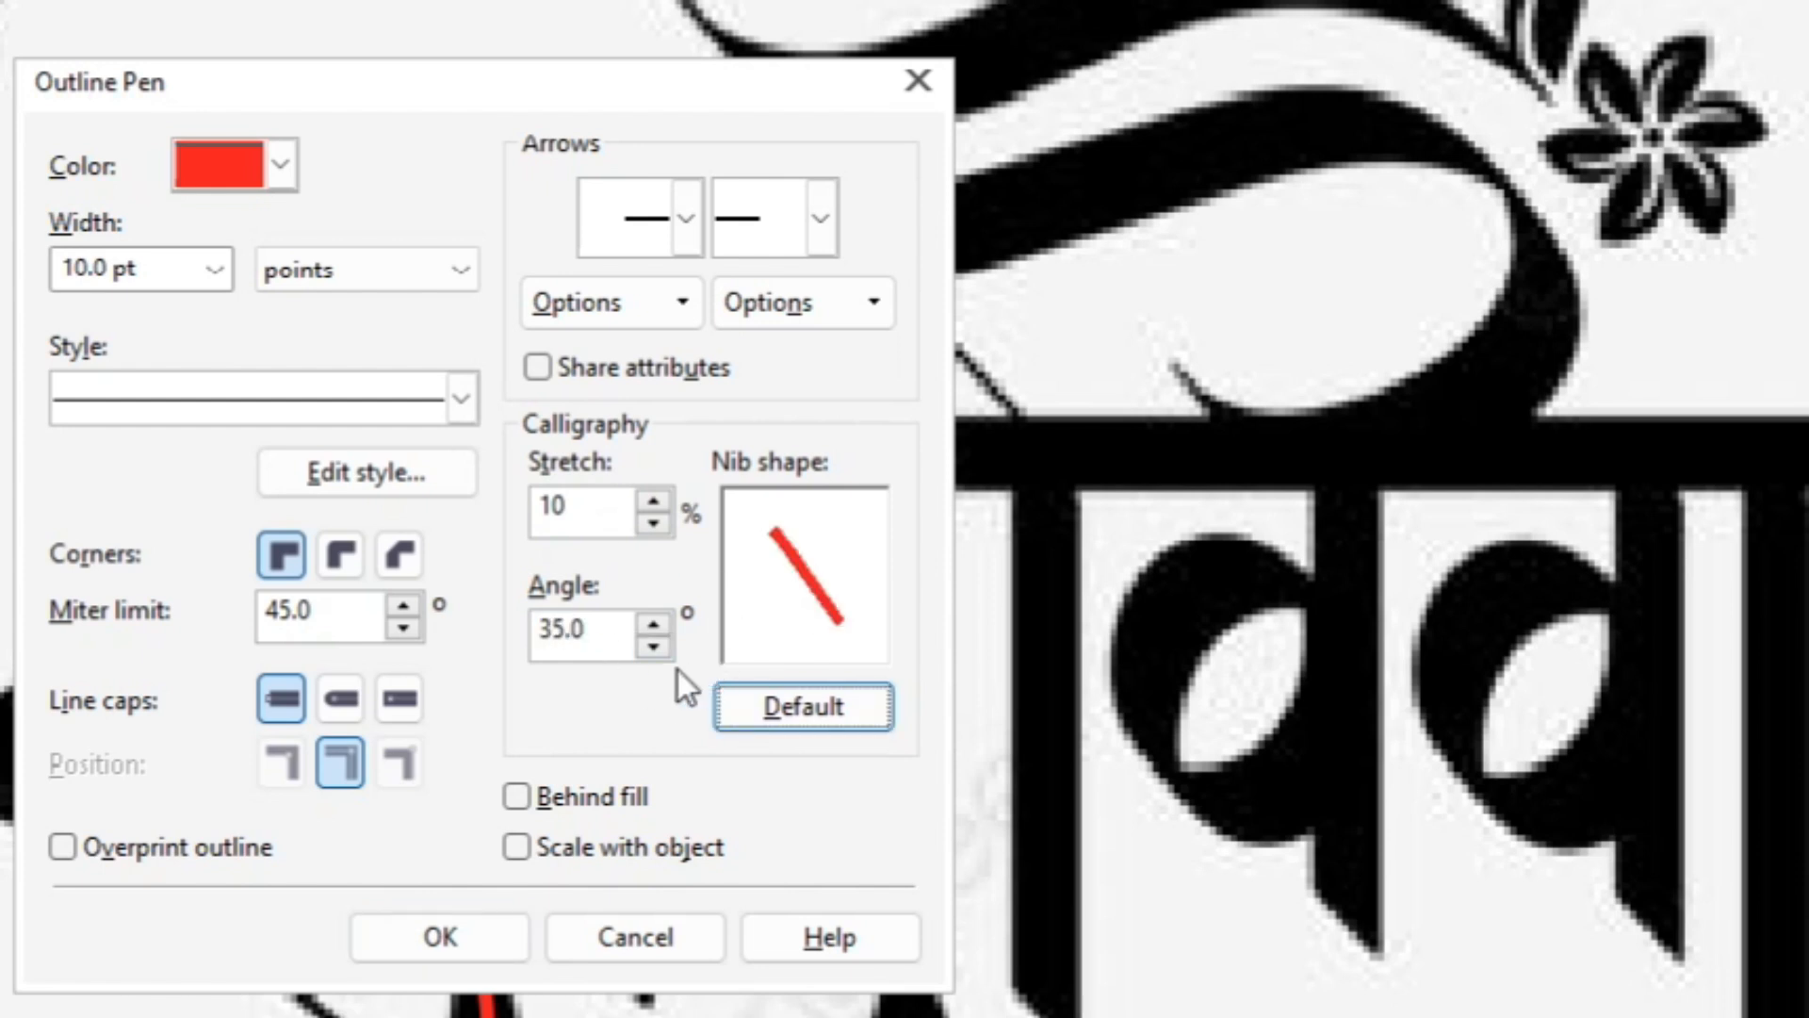
pyautogui.moveTo(535, 64); pyautogui.dragTo(962, 48)
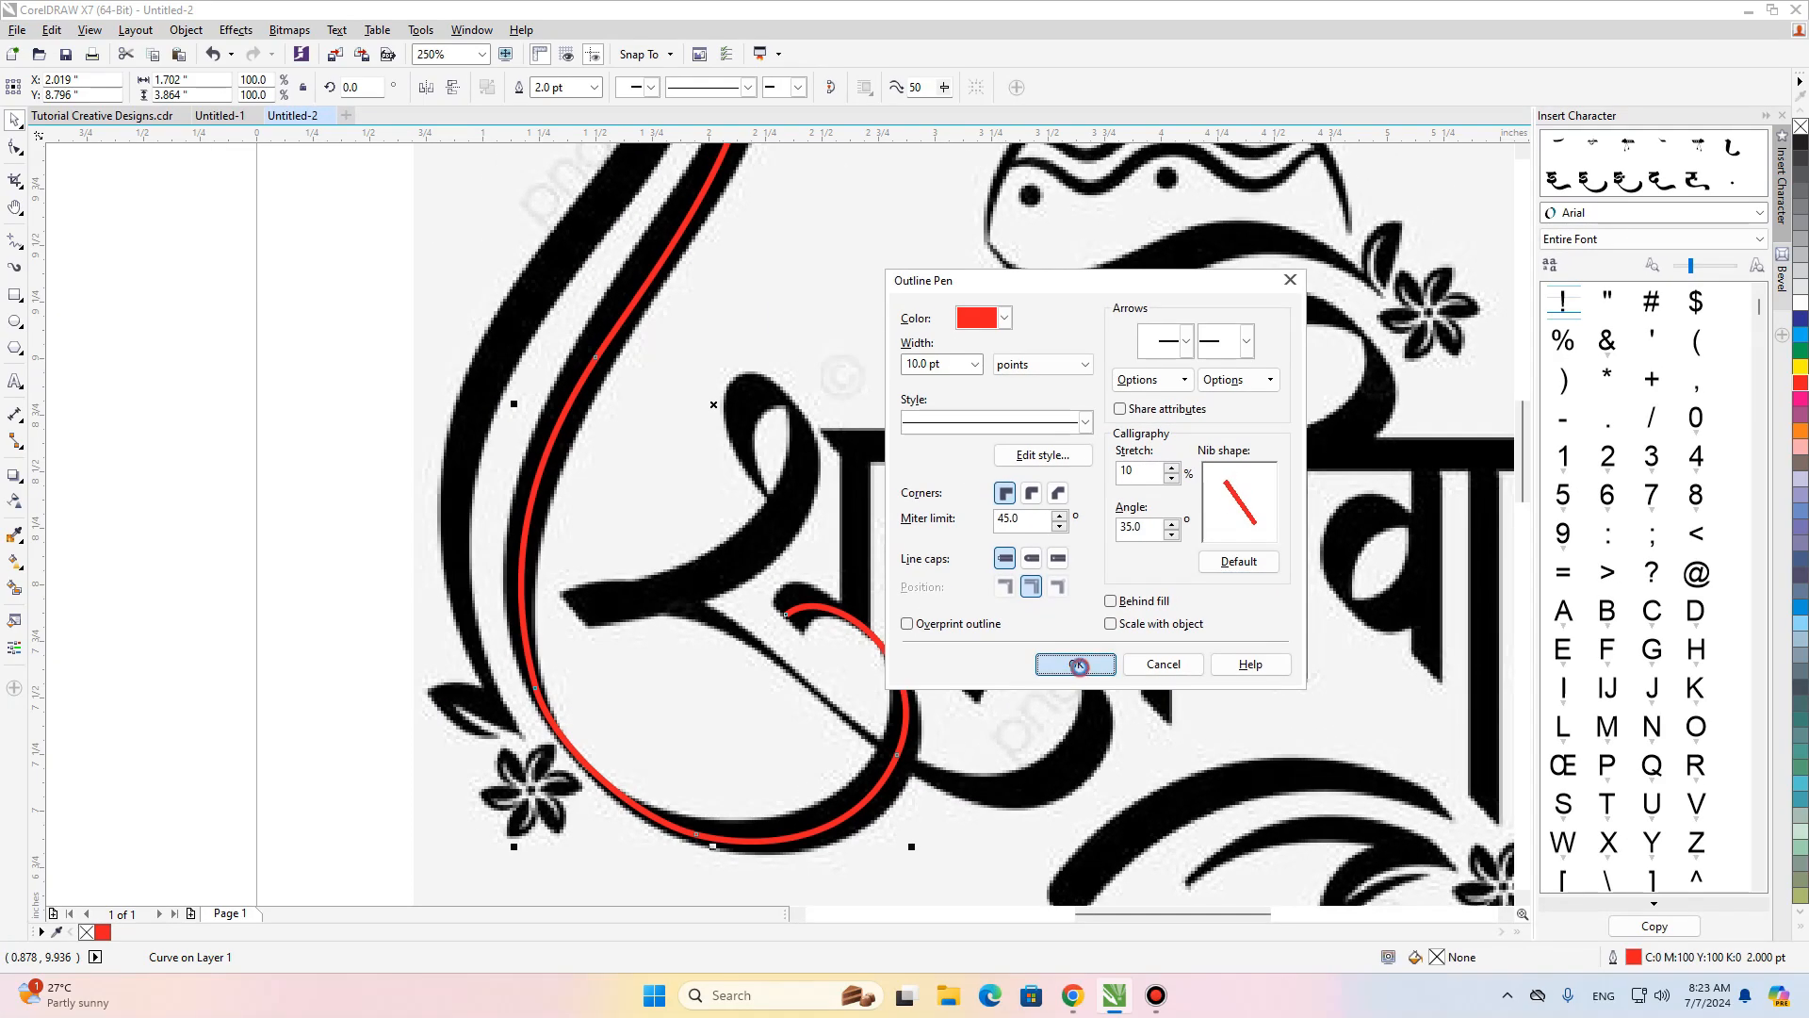
pyautogui.click(876, 909)
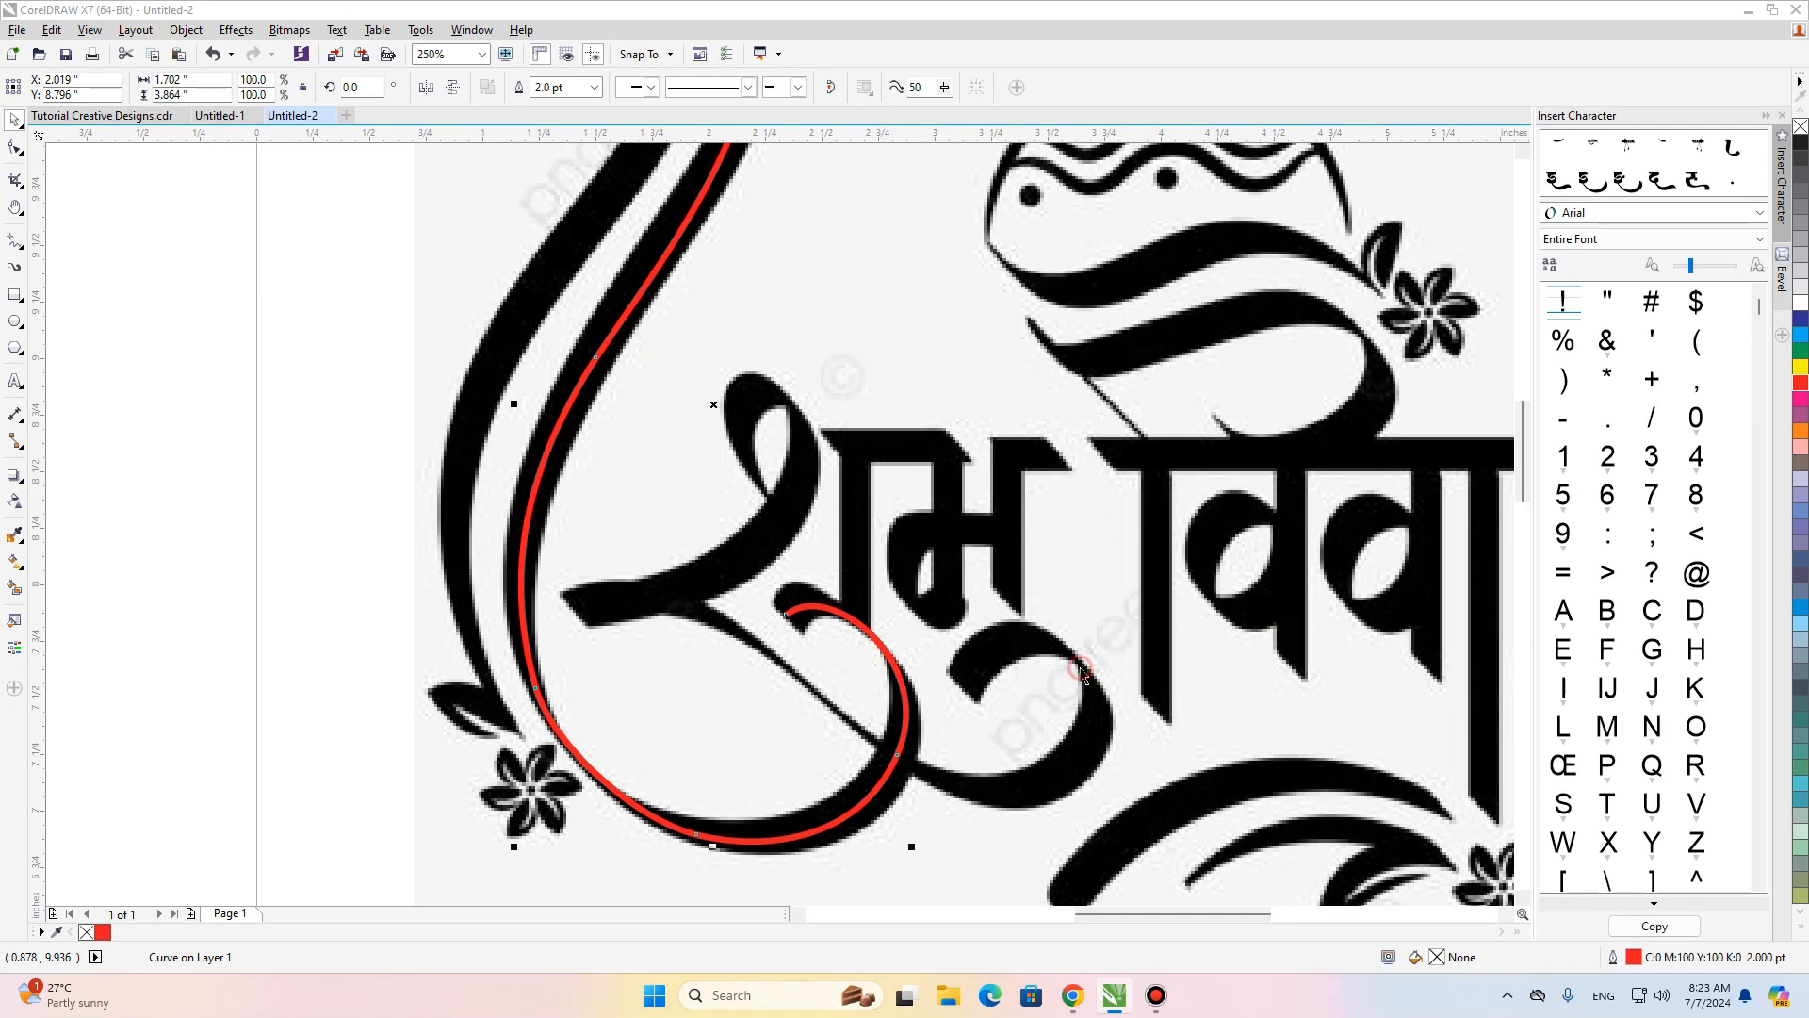
# Increase the red curve's outline width to 18 pt.
pyautogui.scroll(-3, 754, 434)
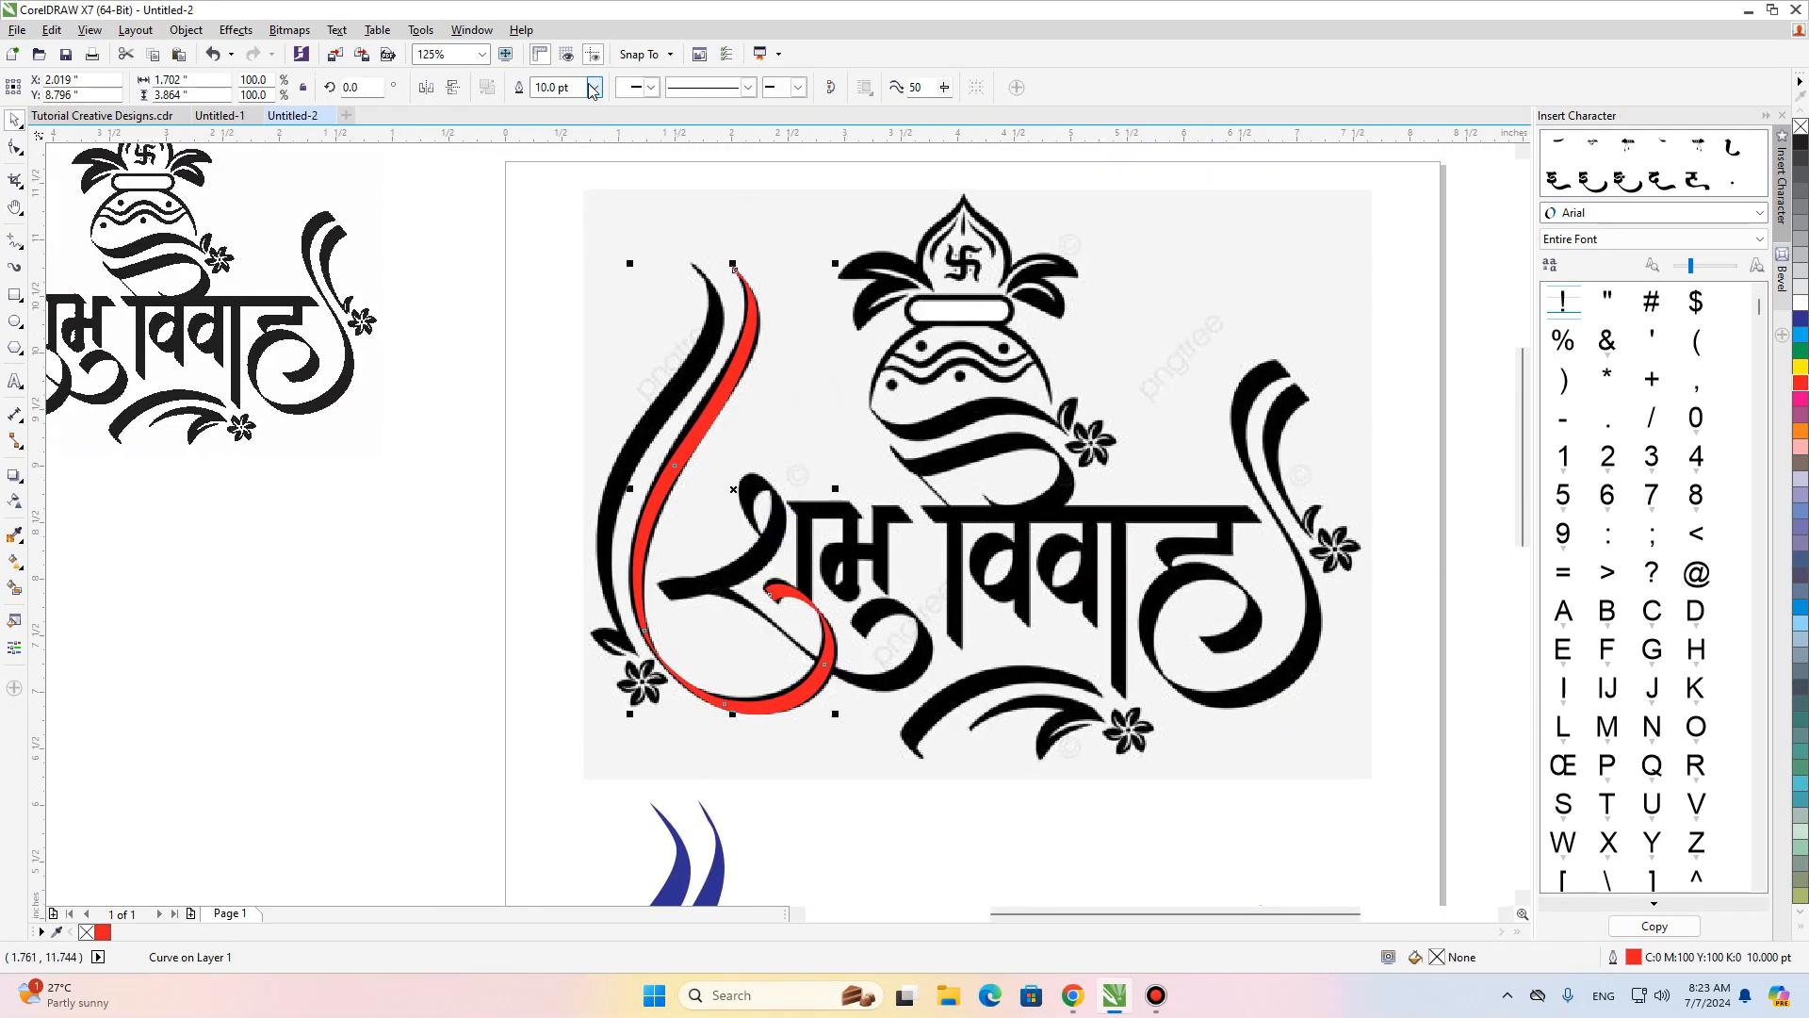
pyautogui.click(566, 87)
pyautogui.write('18')
pyautogui.press('Return')
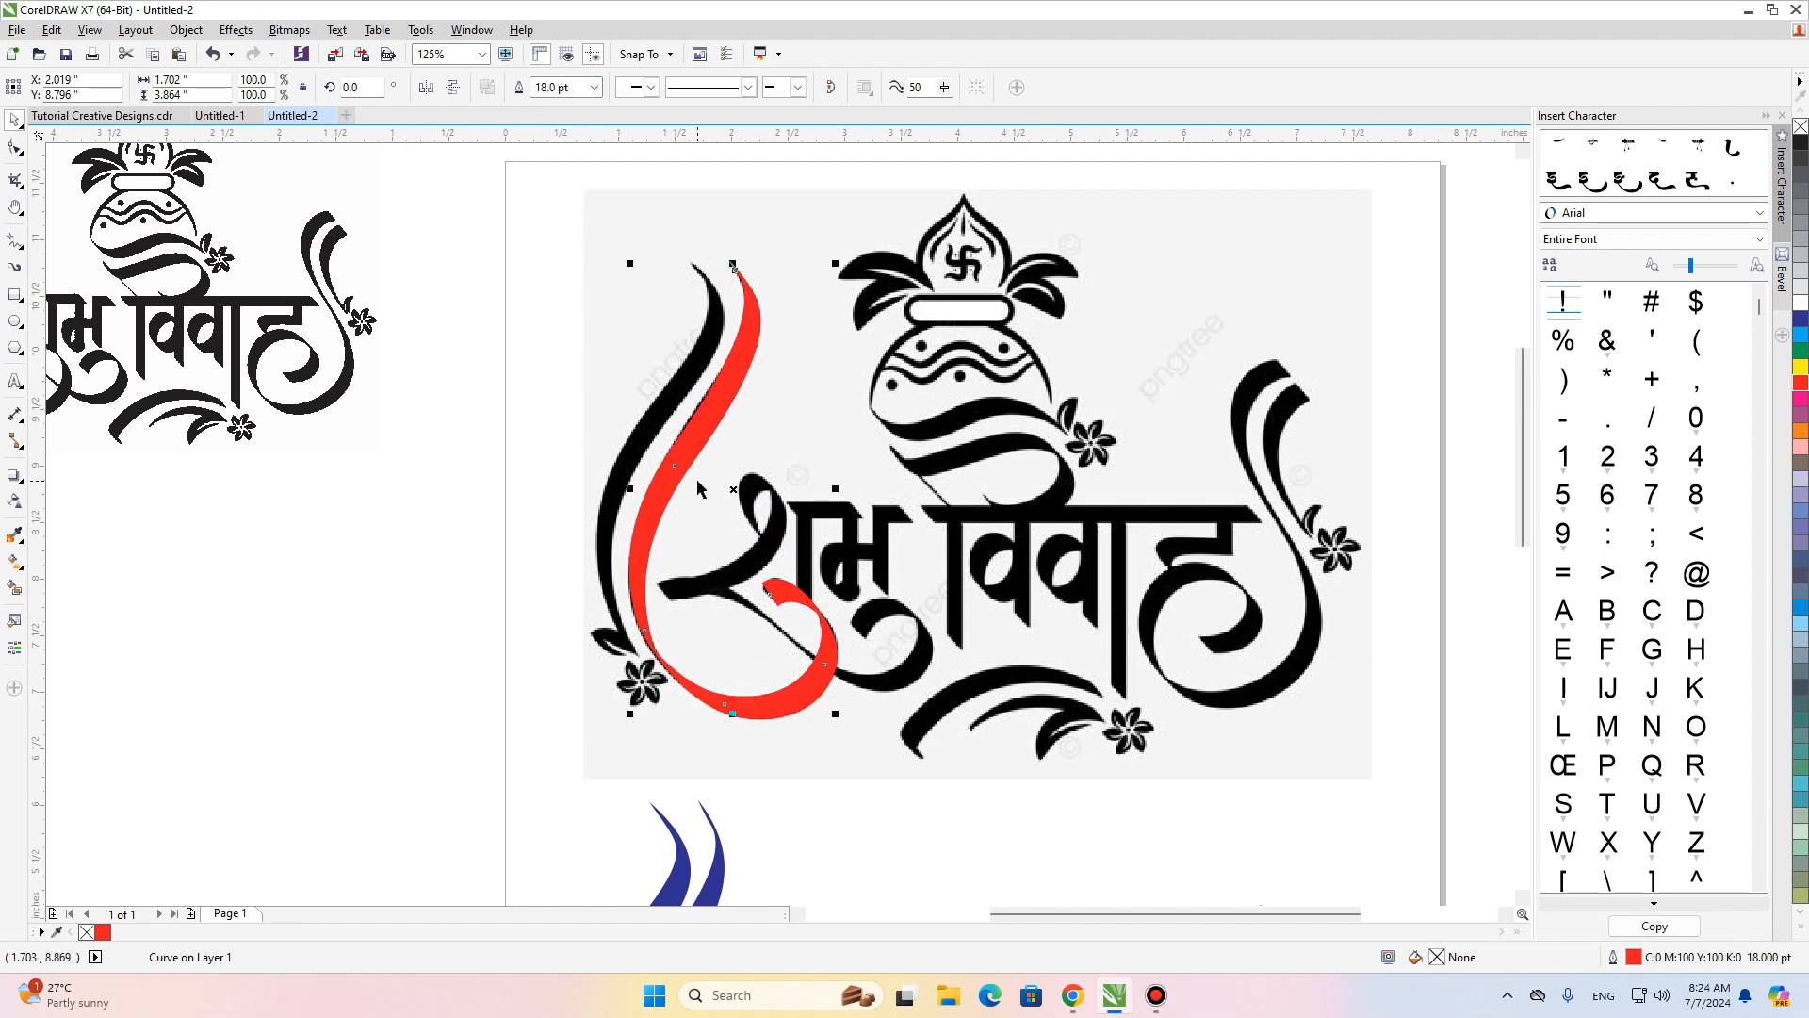
# Duplicate the red curve and place the copy over the outer black swoosh on the far left of the calligraphy.
pyautogui.moveTo(706, 429)
pyautogui.mouseDown()
pyautogui.moveTo(671, 427)
pyautogui.moveTo(680, 439)
pyautogui.moveTo(685, 395)
pyautogui.mouseUp()
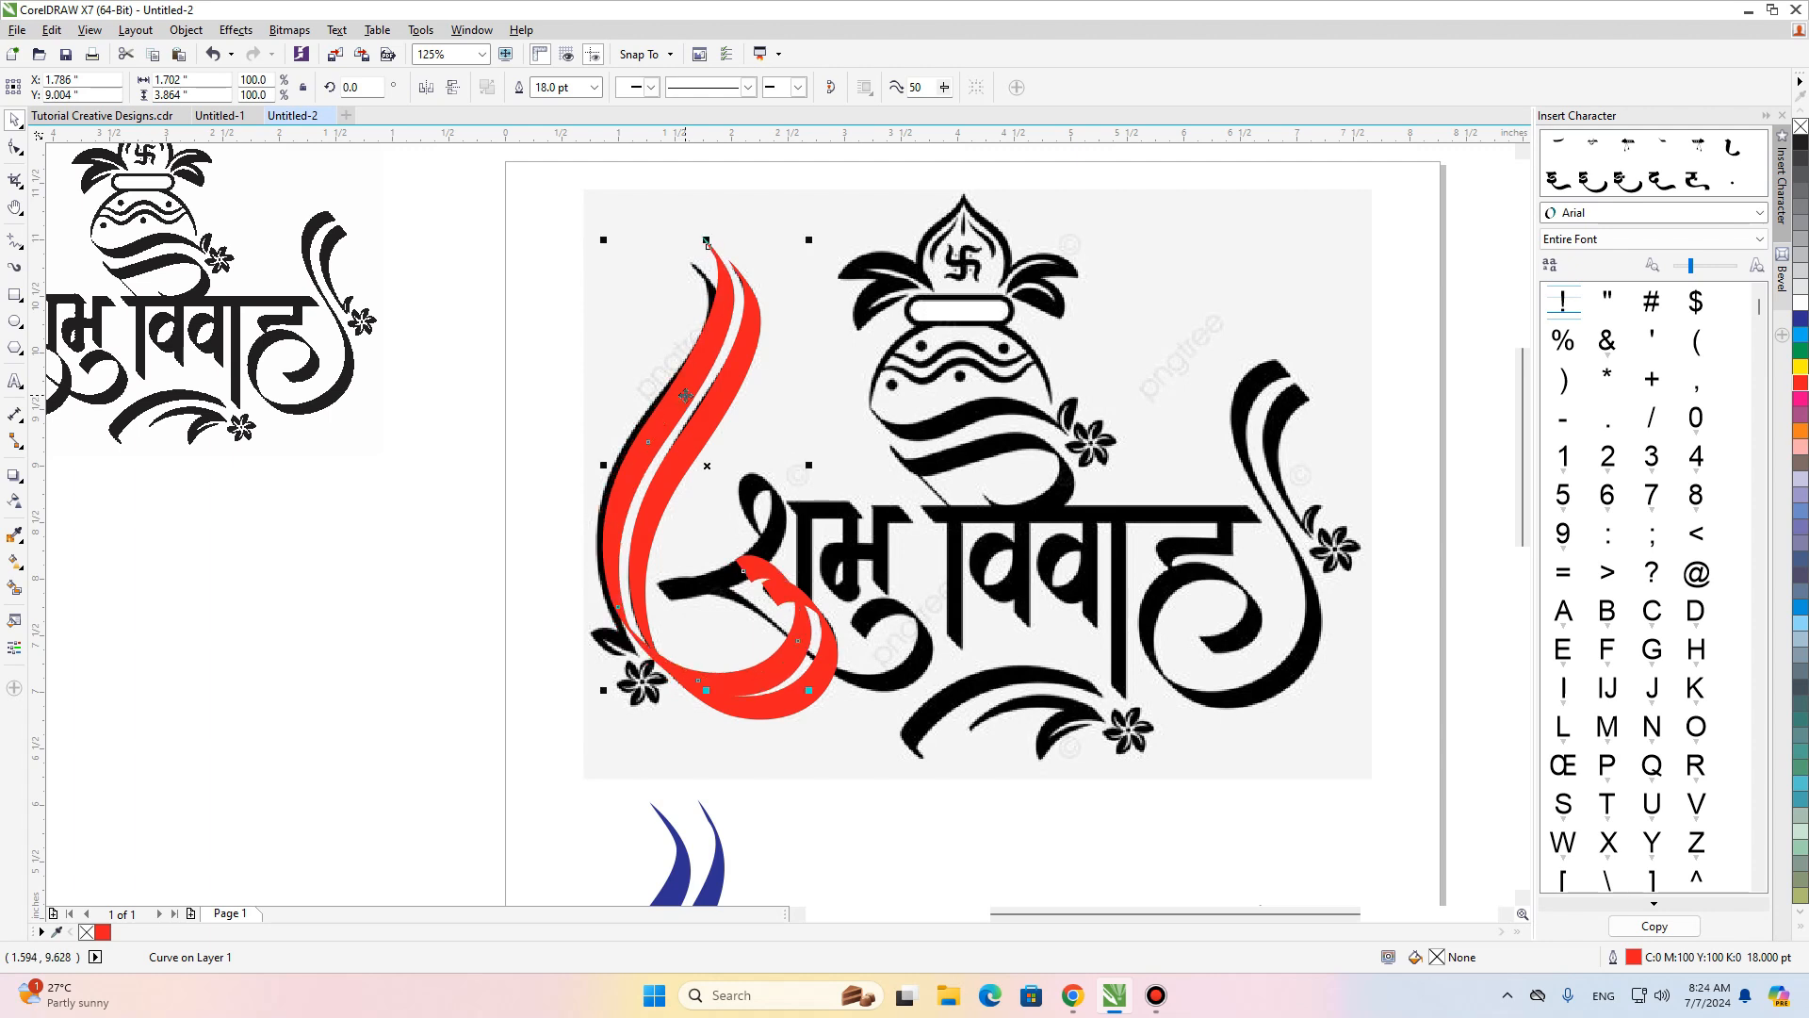
pyautogui.moveTo(684, 394); pyautogui.dragTo(683, 395)
pyautogui.moveTo(751, 491); pyautogui.dragTo(785, 406)
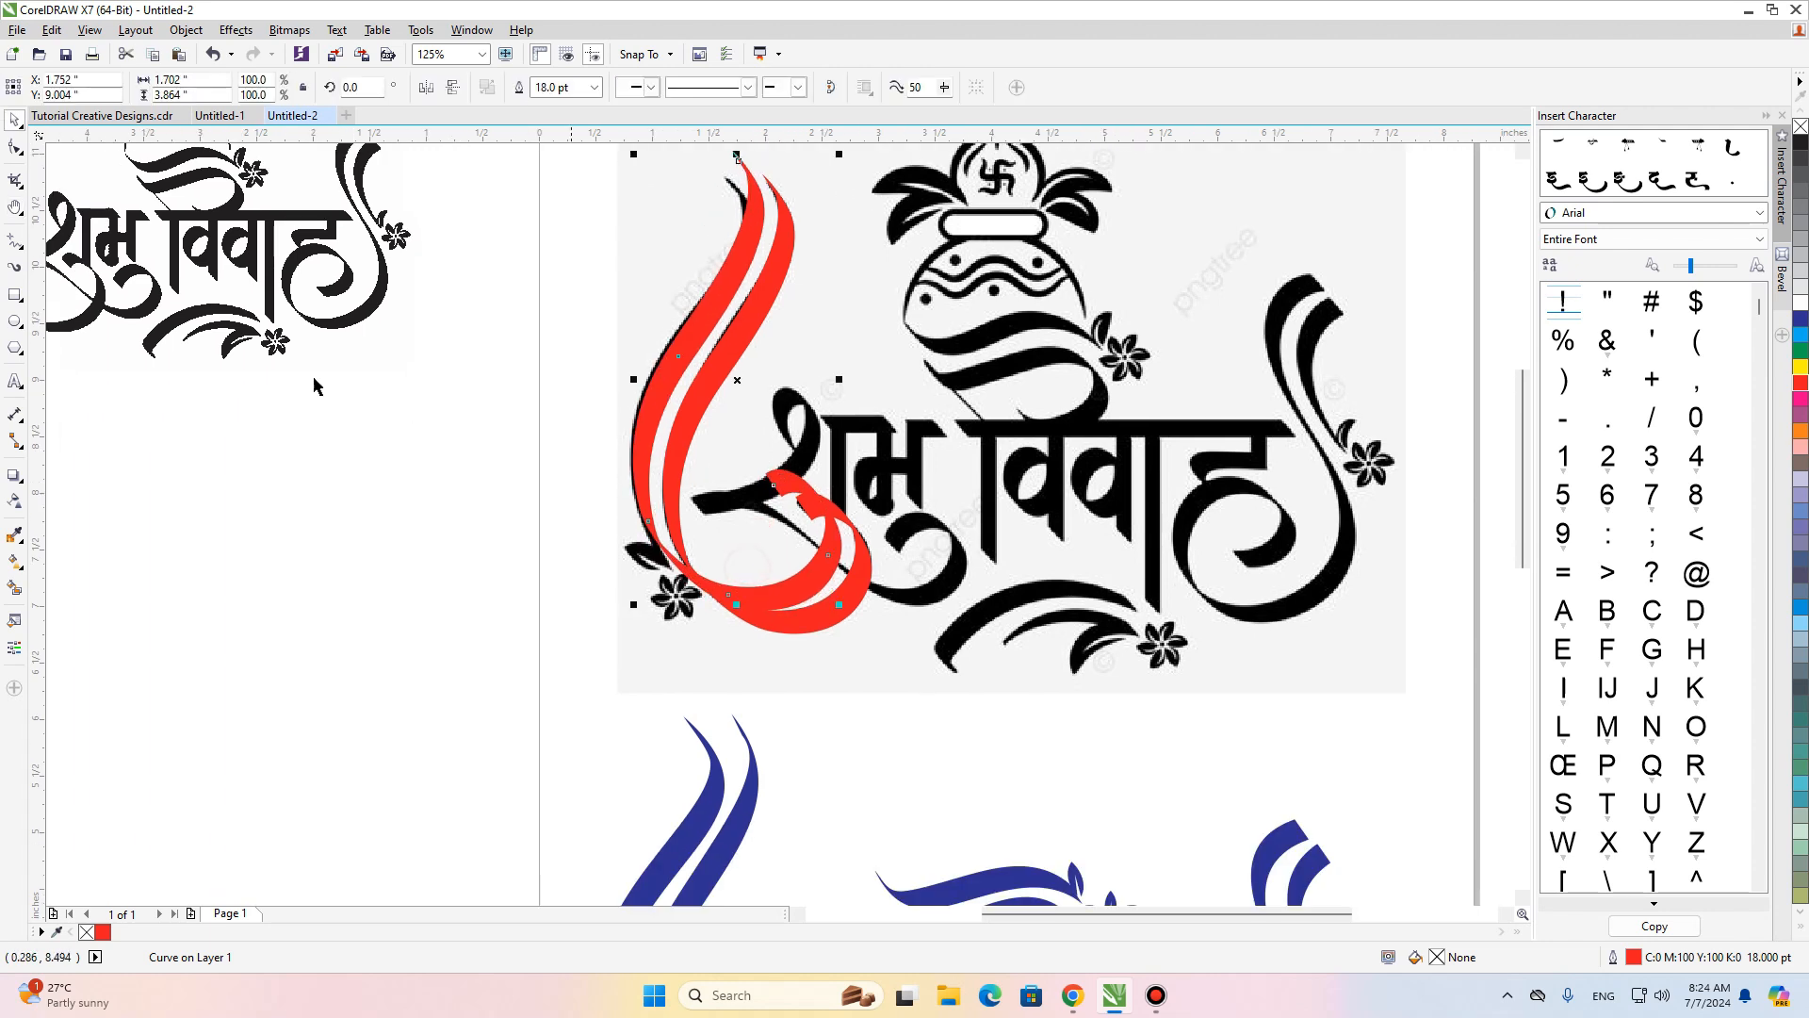
# Add a node low on the left side of the copied curve and delete the nodes forming its lower loop, leaving only the swoosh.
pyautogui.click(12, 151)
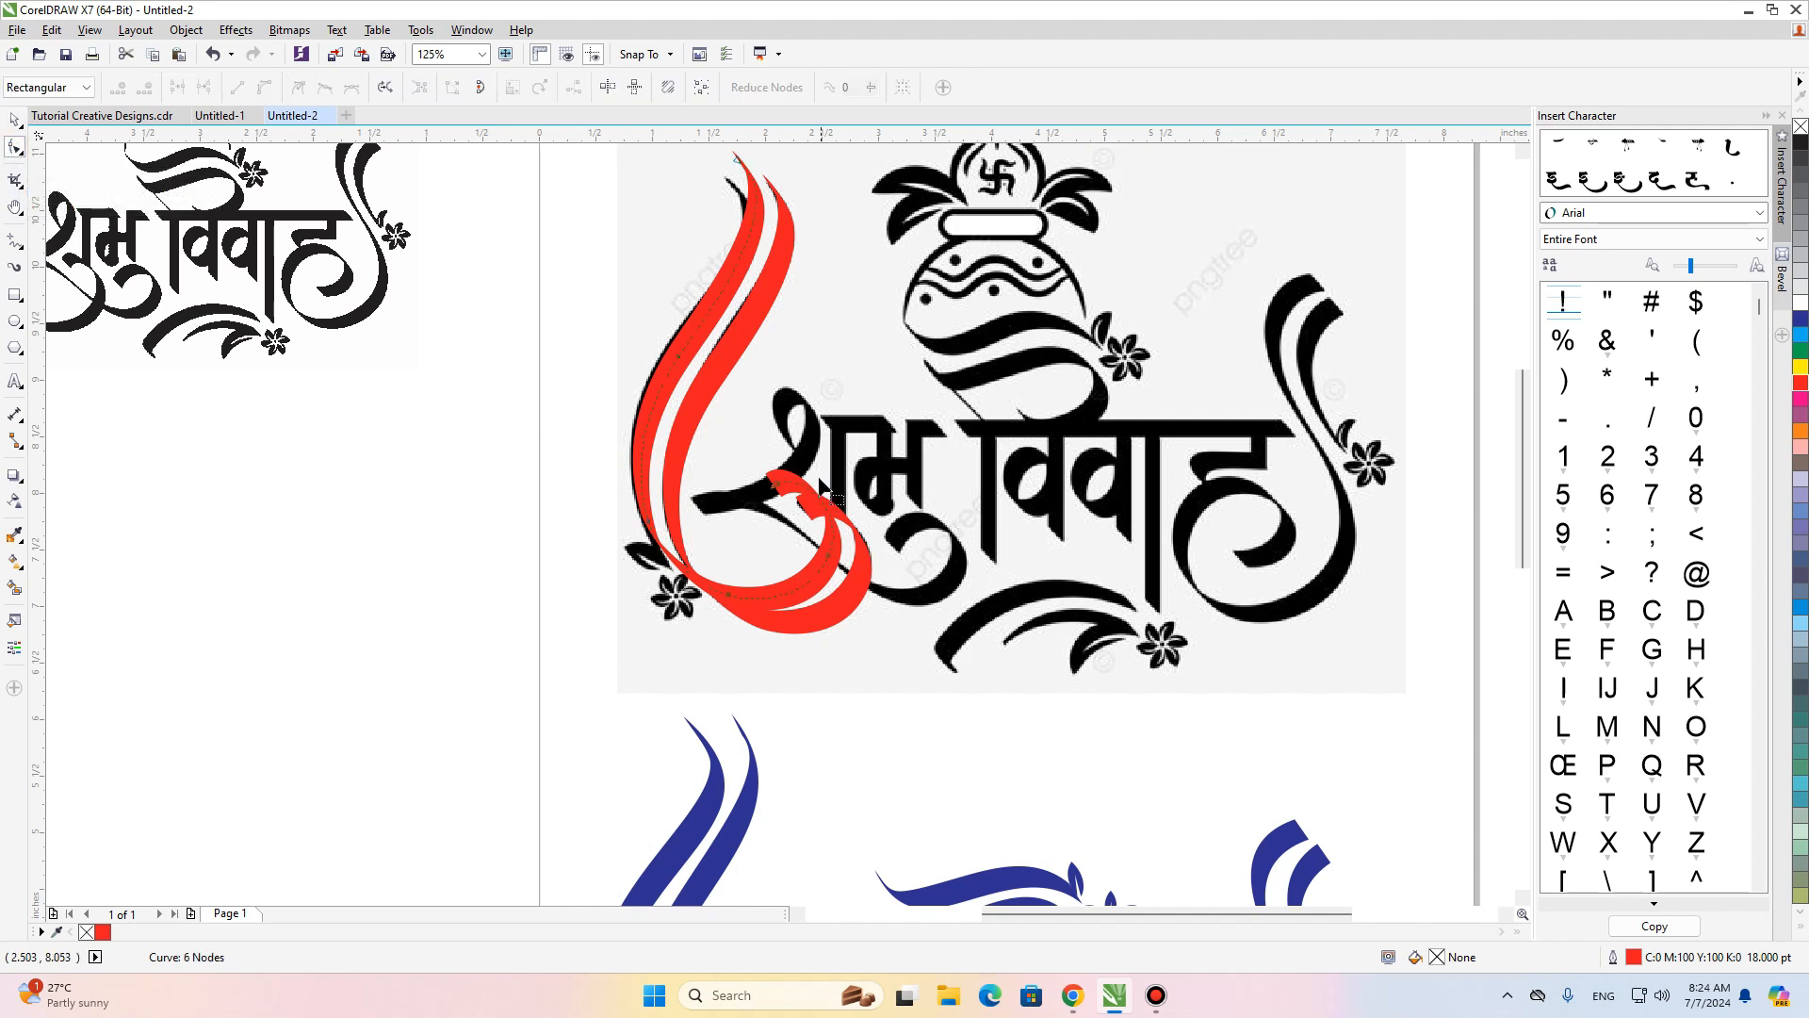
pyautogui.moveTo(872, 425); pyautogui.dragTo(720, 657)
pyautogui.doubleClick(661, 545)
pyautogui.moveTo(881, 419); pyautogui.dragTo(705, 647)
pyautogui.press('Delete')
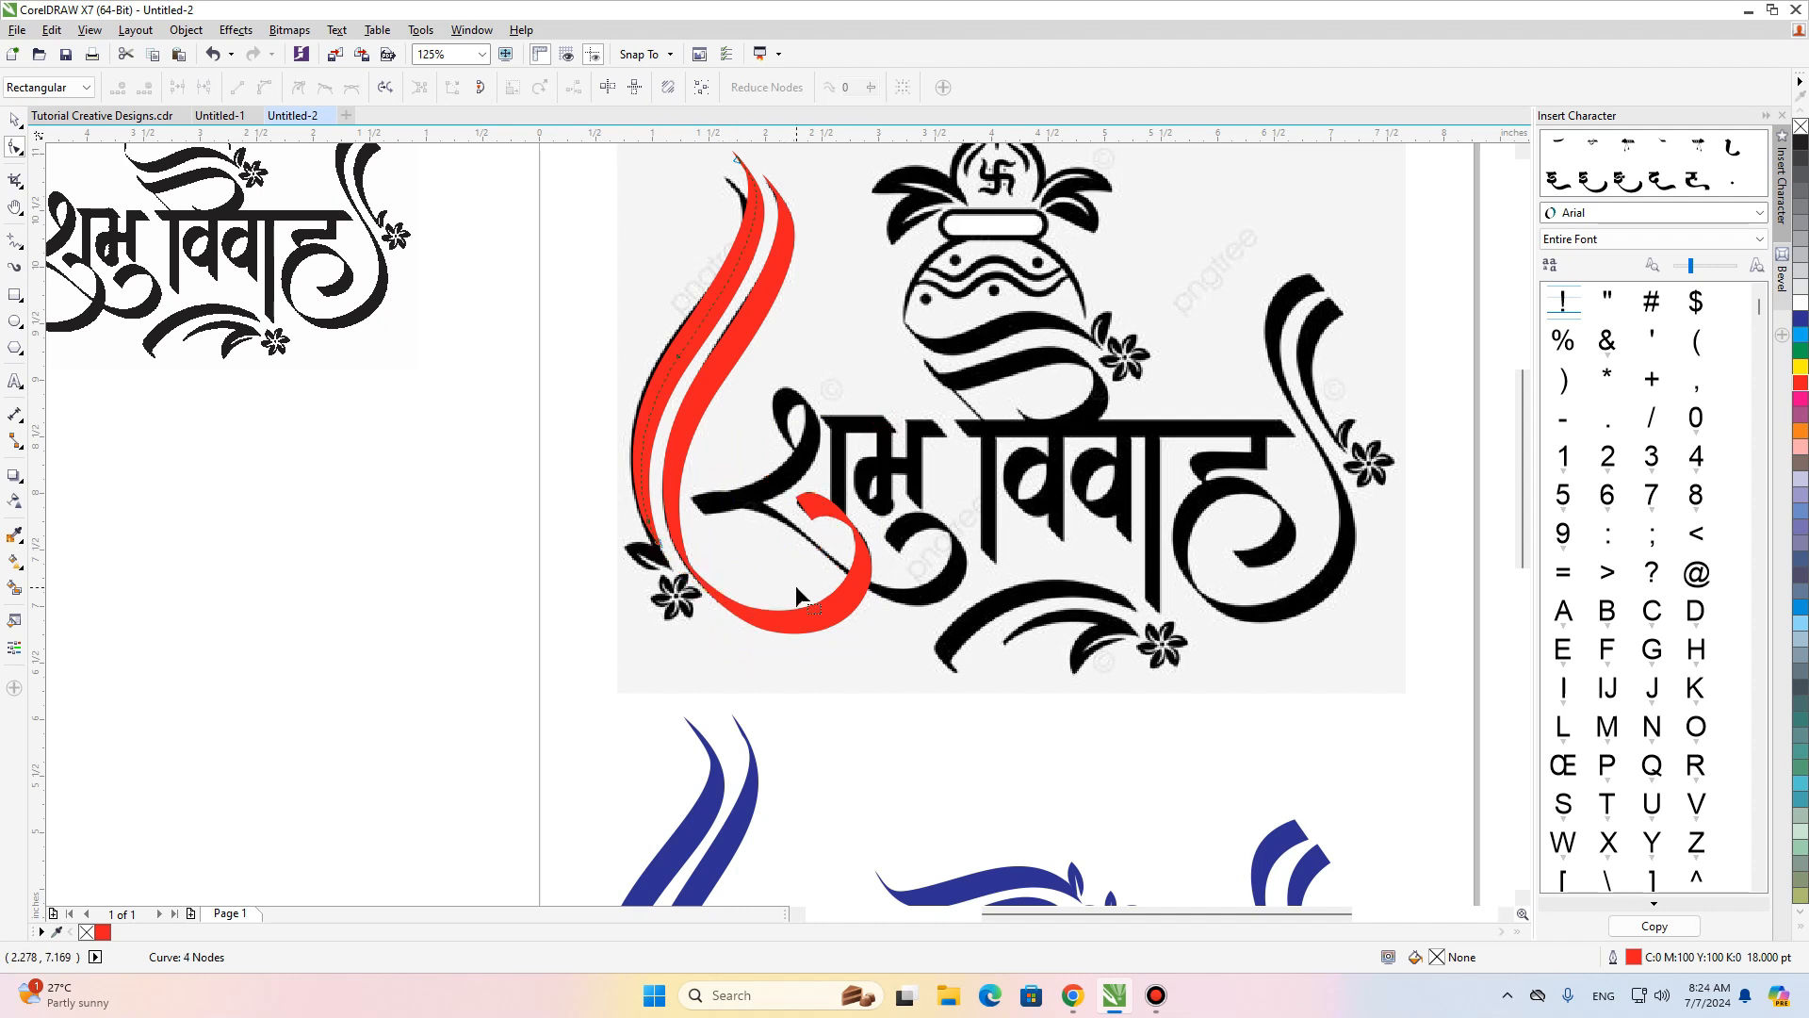
pyautogui.click(14, 120)
pyautogui.click(279, 562)
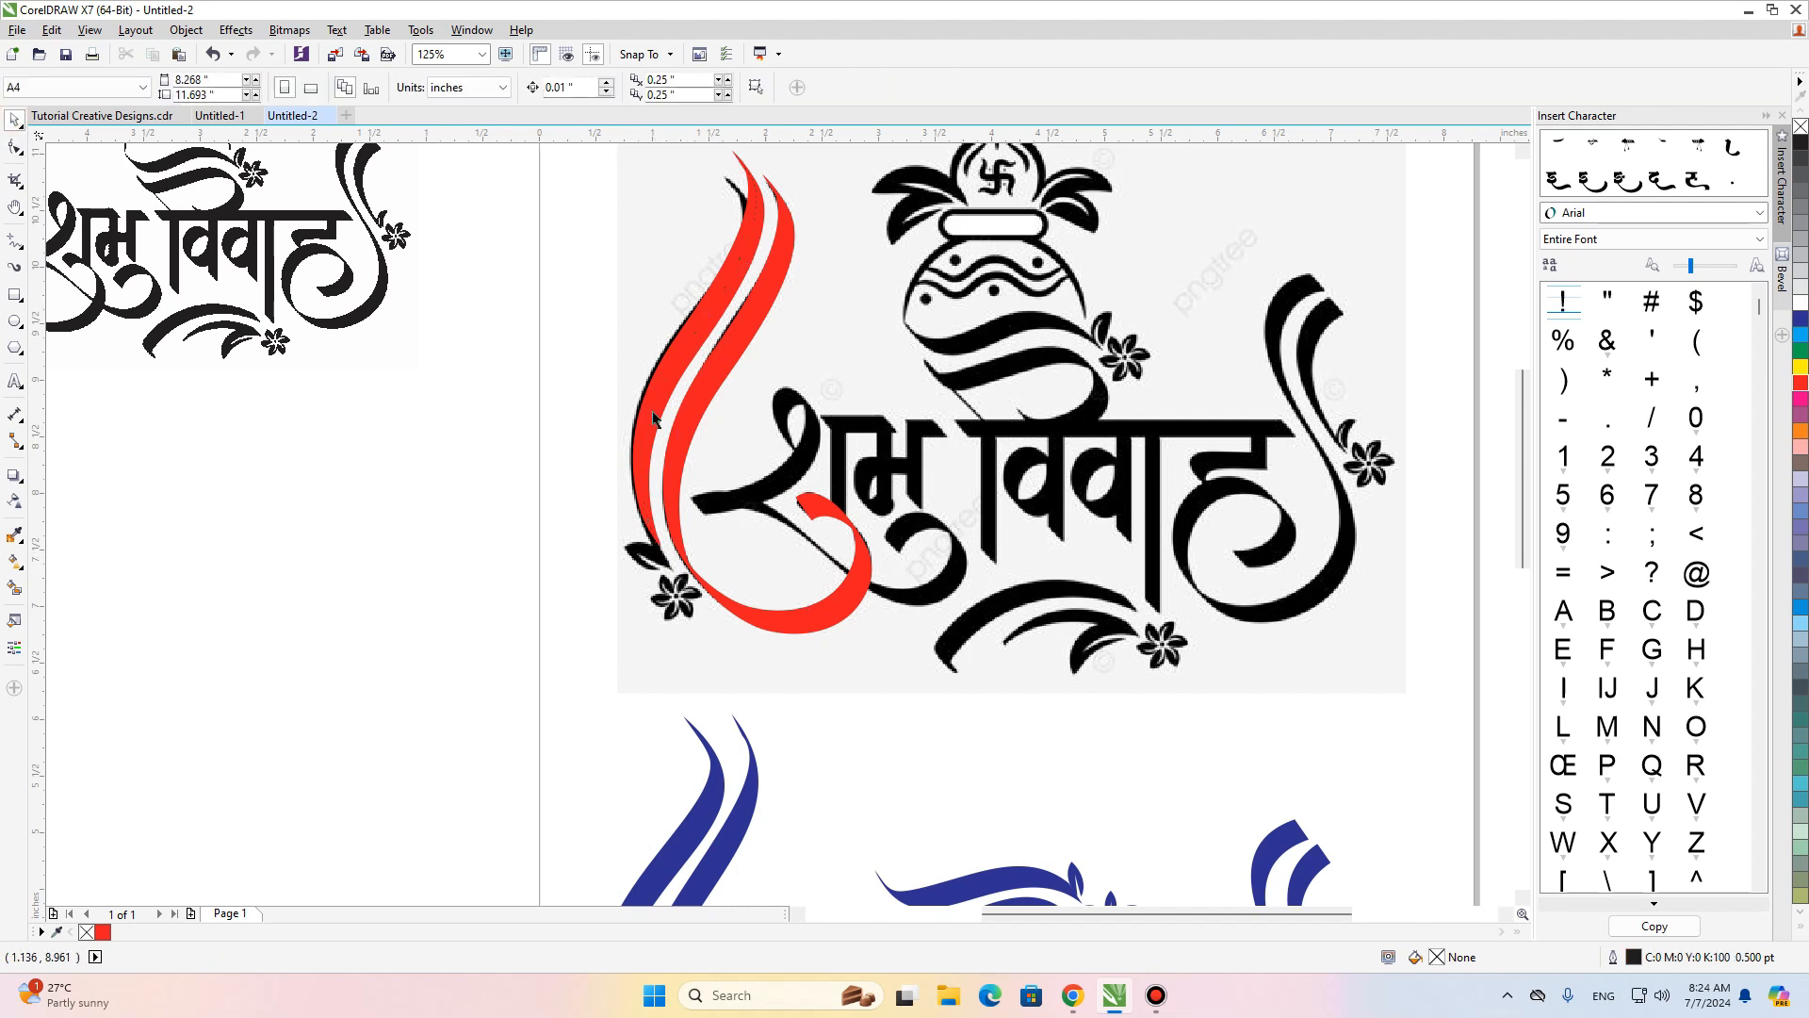
# Draw a freehand curve about 1.05 by 0.96 in along the upper loop and left tail of श, and color its outline red.
pyautogui.press('h')
pyautogui.moveTo(892, 550); pyautogui.dragTo(732, 622)
pyautogui.scroll(1, 770, 533)
pyautogui.click(14, 241)
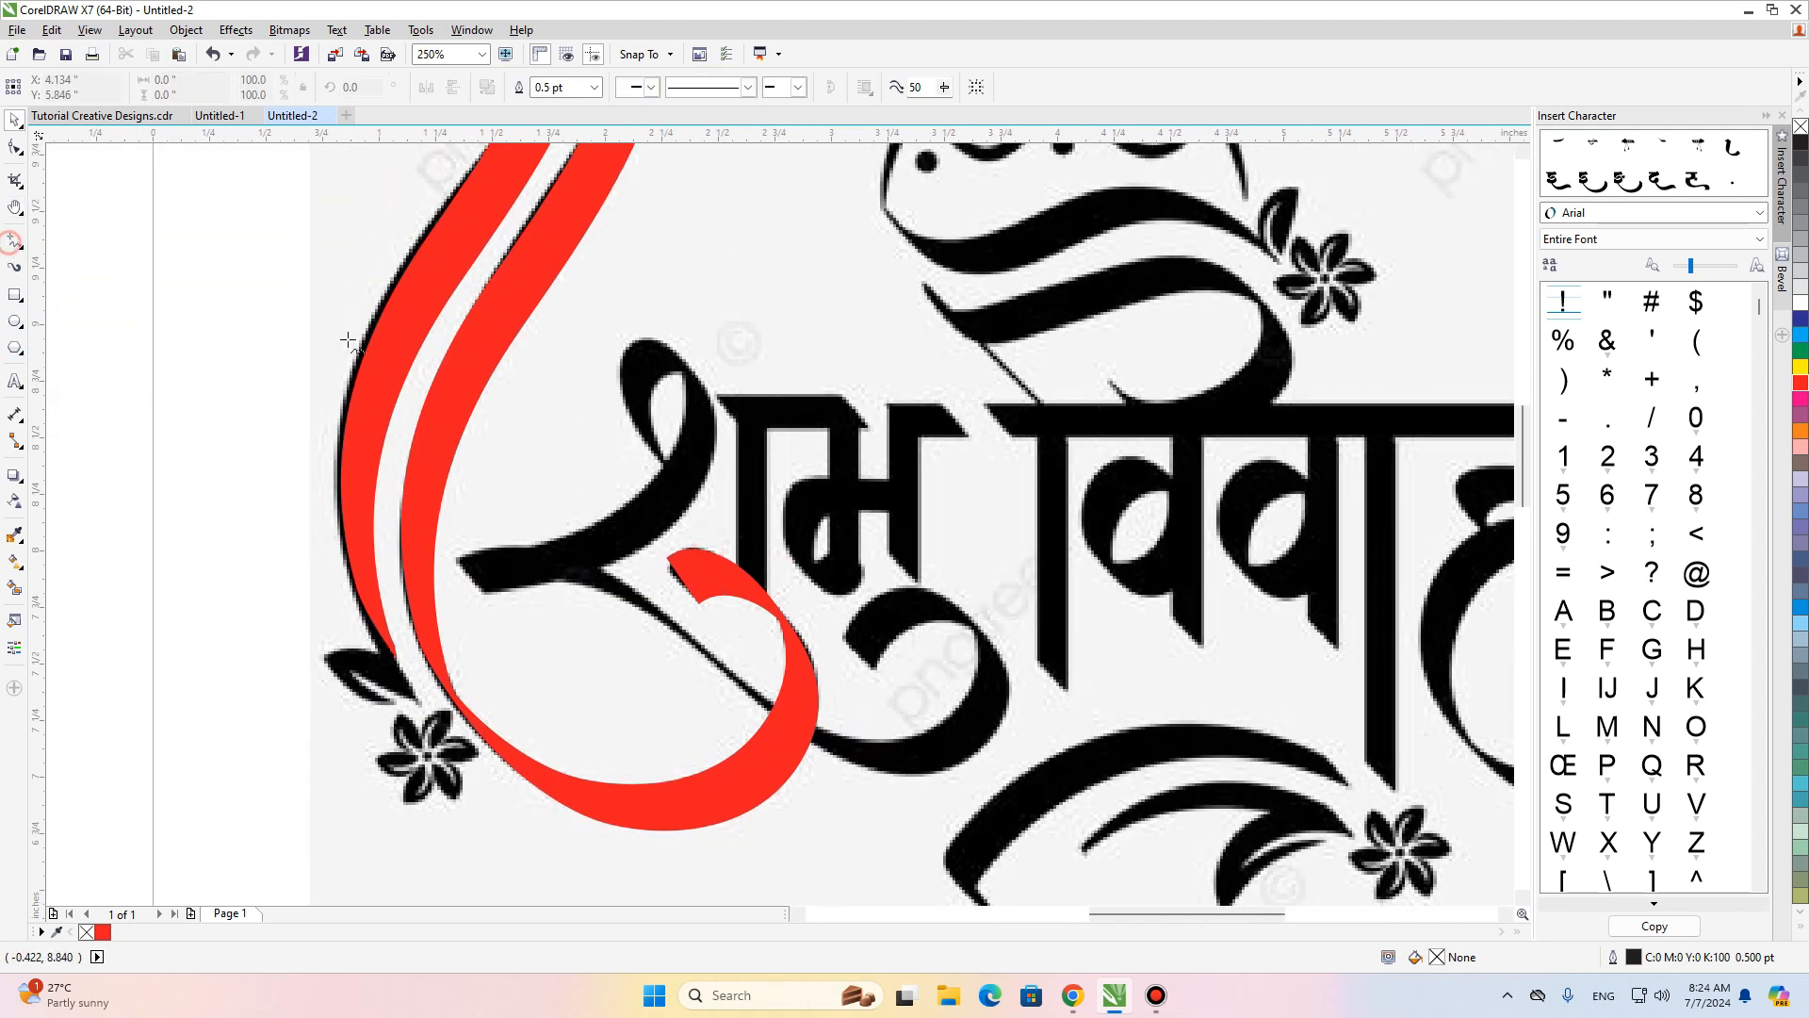
pyautogui.moveTo(666, 463)
pyautogui.mouseDown()
pyautogui.moveTo(642, 362)
pyautogui.moveTo(681, 371)
pyautogui.moveTo(680, 495)
pyautogui.moveTo(468, 568)
pyautogui.mouseUp()
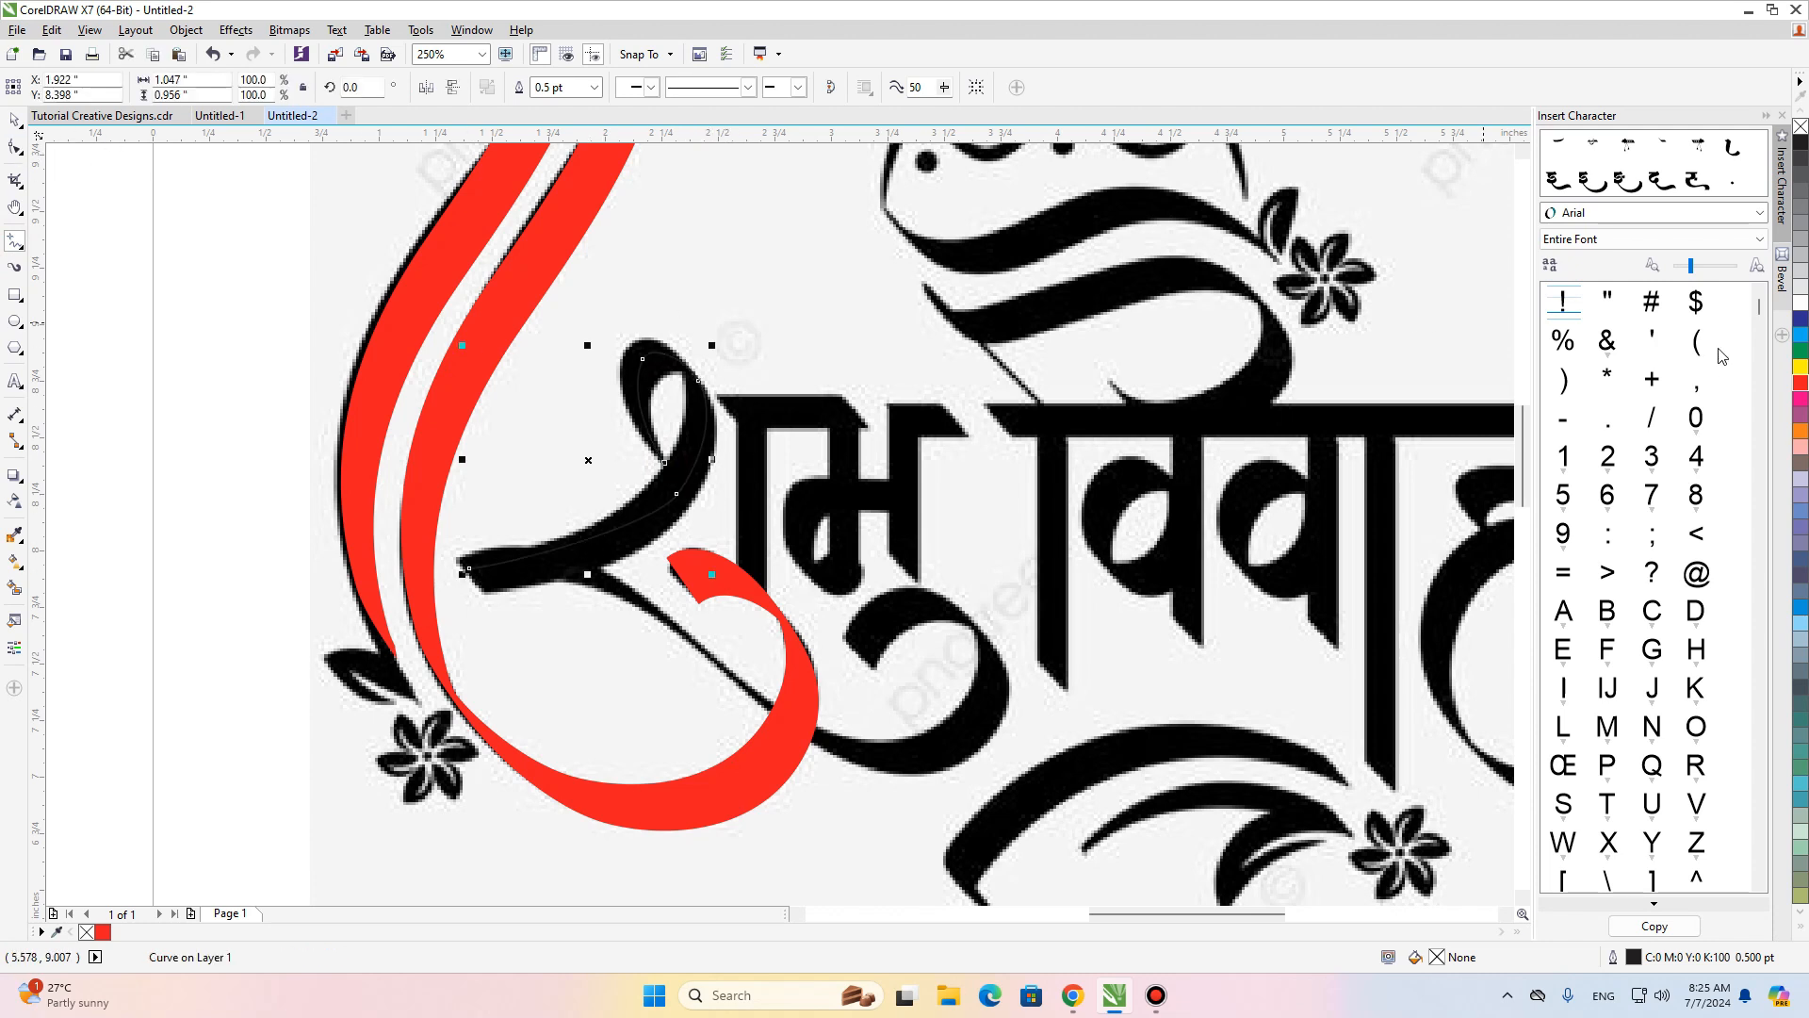
pyautogui.rightClick(1801, 382)
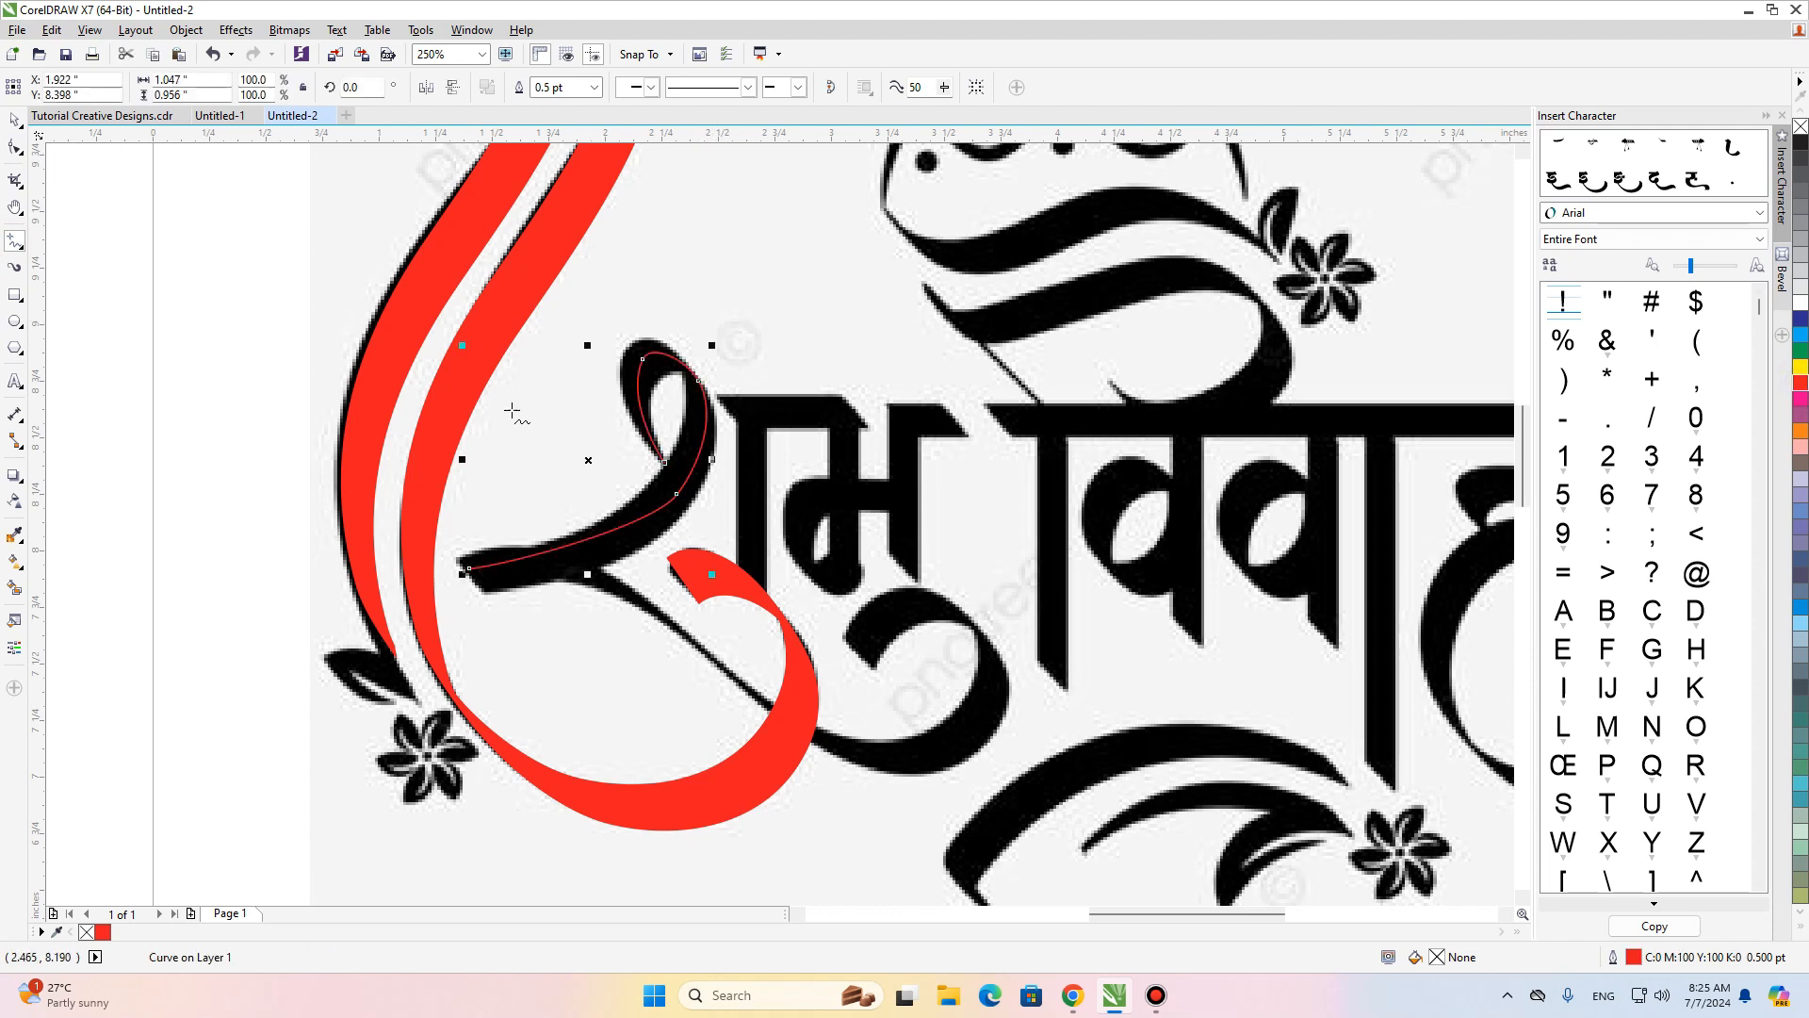
# Adjust the nodes and handles of the new श curve so it runs through the middle of the black stroke.
pyautogui.click(14, 147)
pyautogui.moveTo(709, 524); pyautogui.dragTo(619, 567)
pyautogui.moveTo(699, 380); pyautogui.dragTo(631, 364)
pyautogui.moveTo(665, 464); pyautogui.dragTo(662, 457)
pyautogui.moveTo(631, 364); pyautogui.dragTo(634, 361)
pyautogui.moveTo(619, 391); pyautogui.dragTo(617, 387)
pyautogui.press('space')
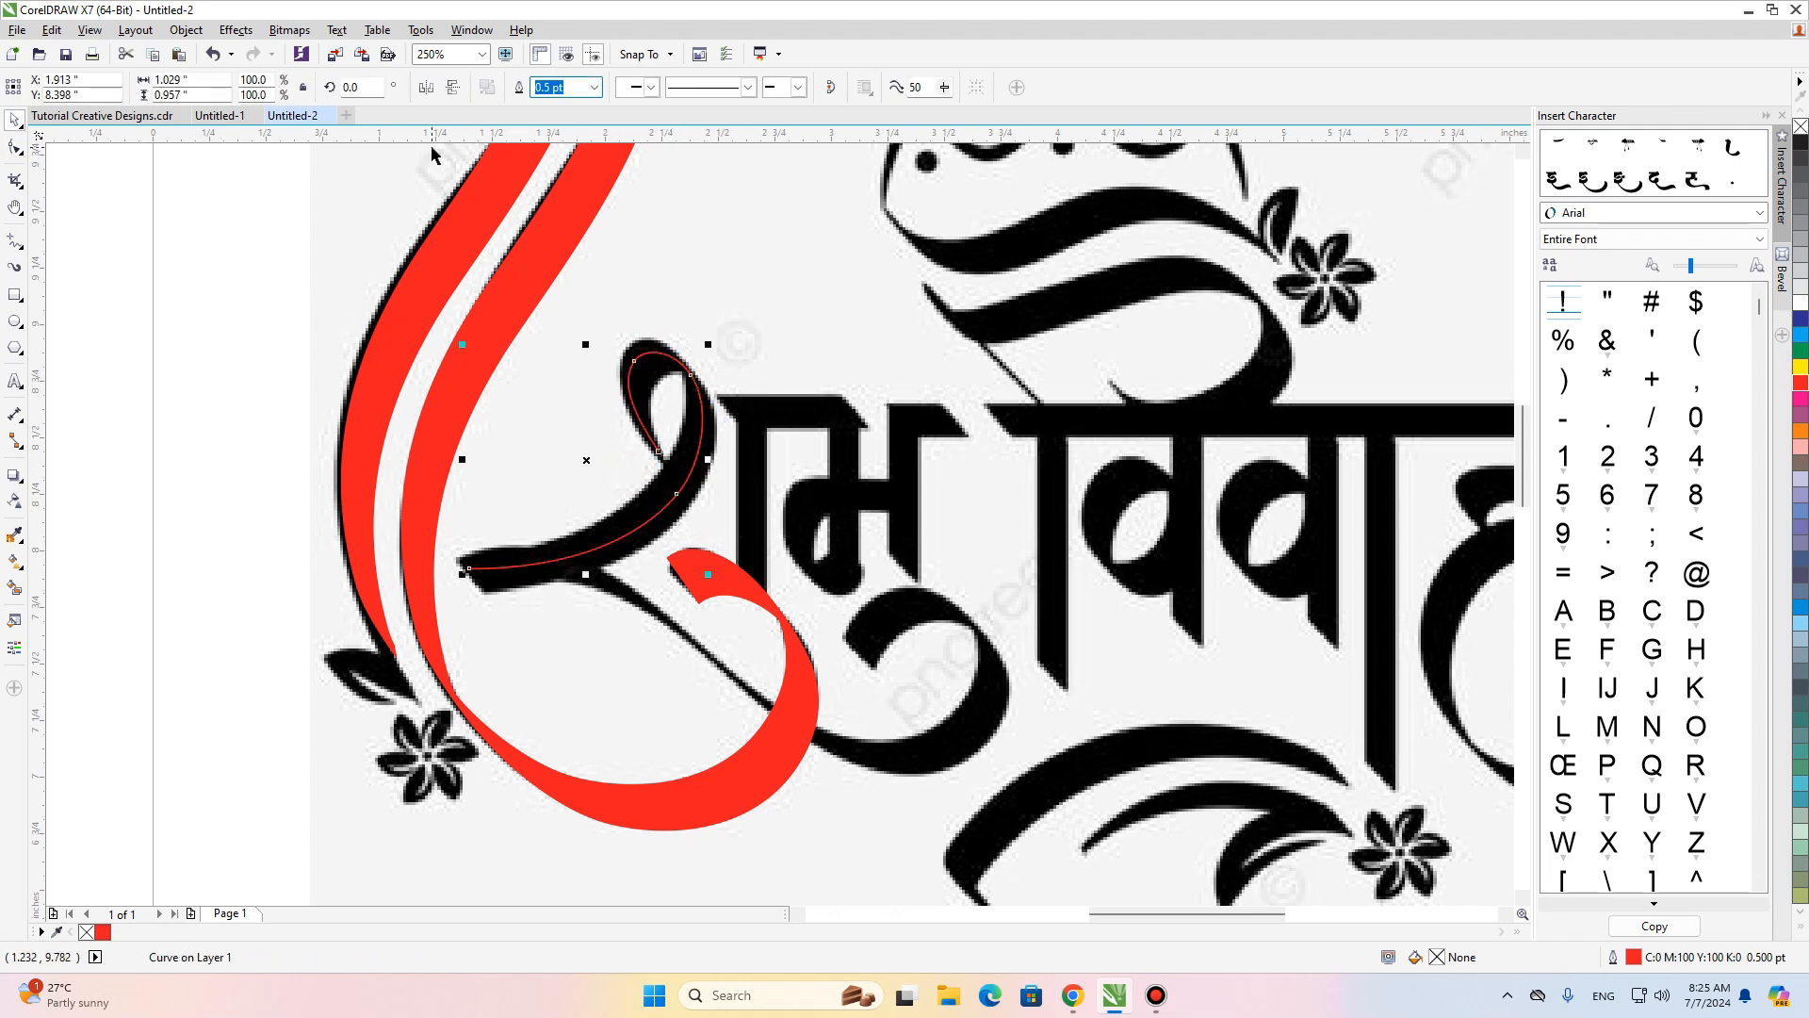
# Set the श curve's outline to 18 pt with a slanted calligraphic nib at 10% stretch.
pyautogui.write('18')
pyautogui.press('Return')
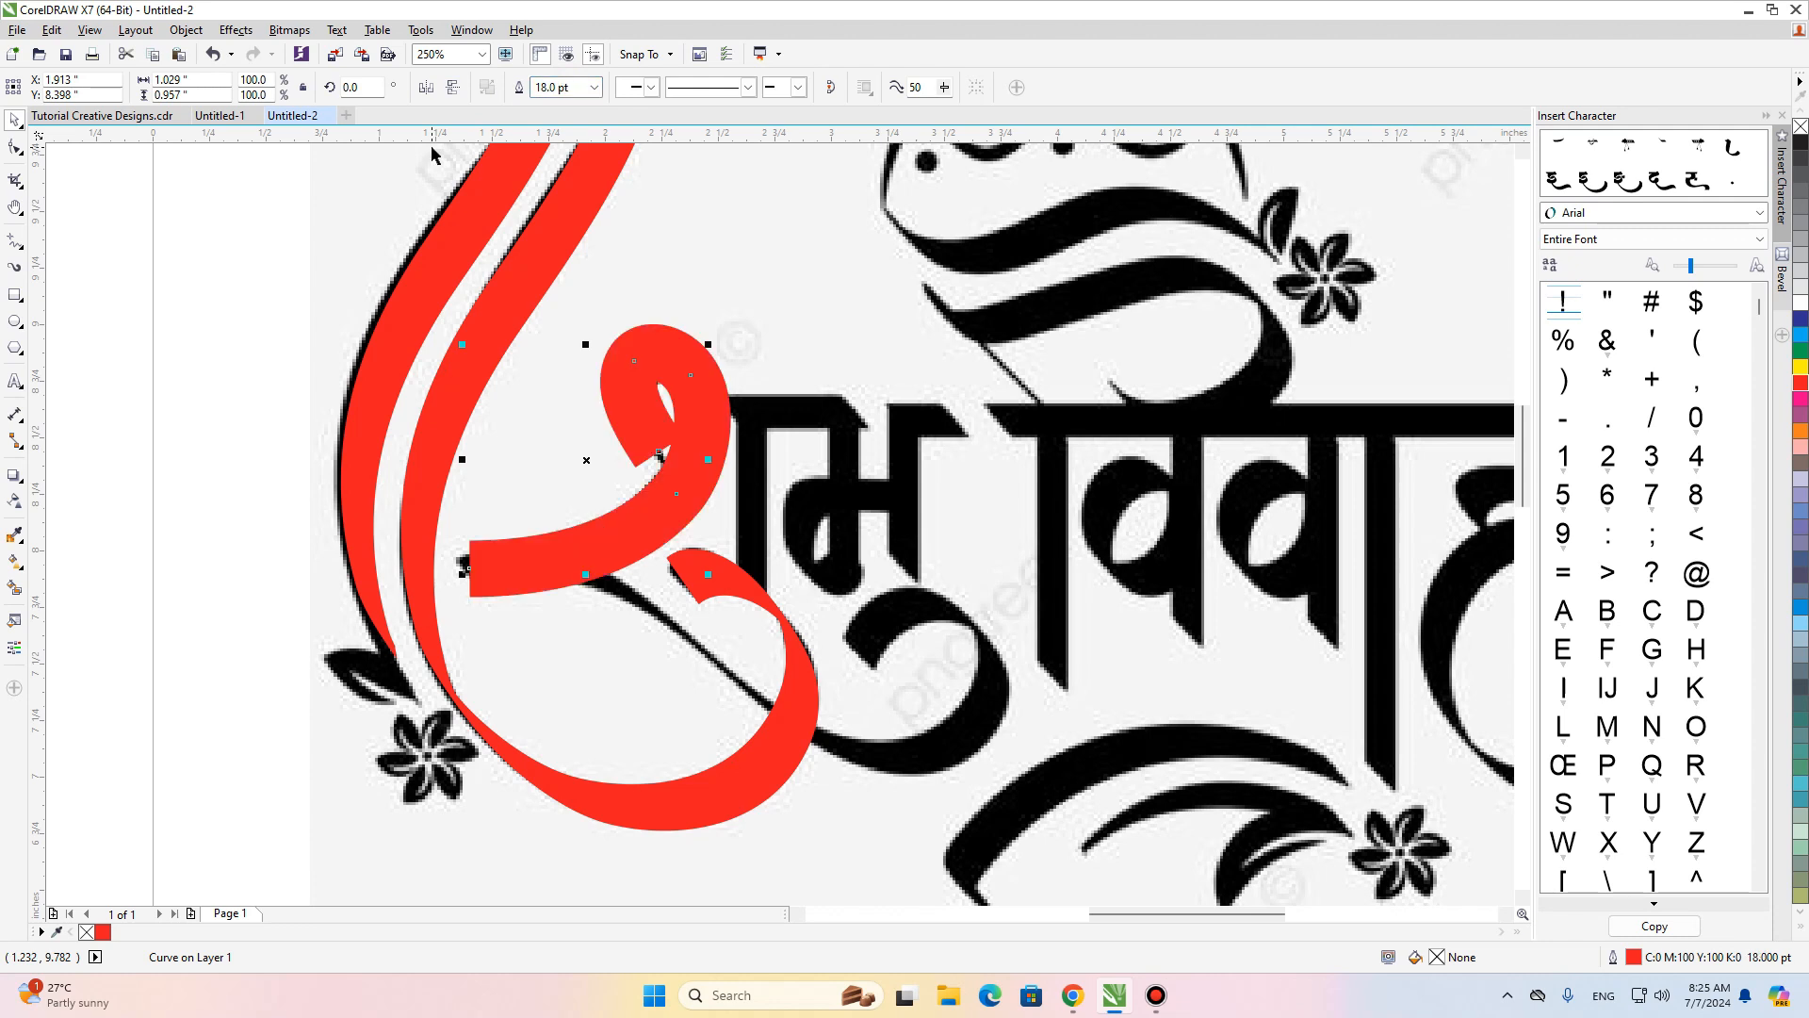
pyautogui.press('F12')
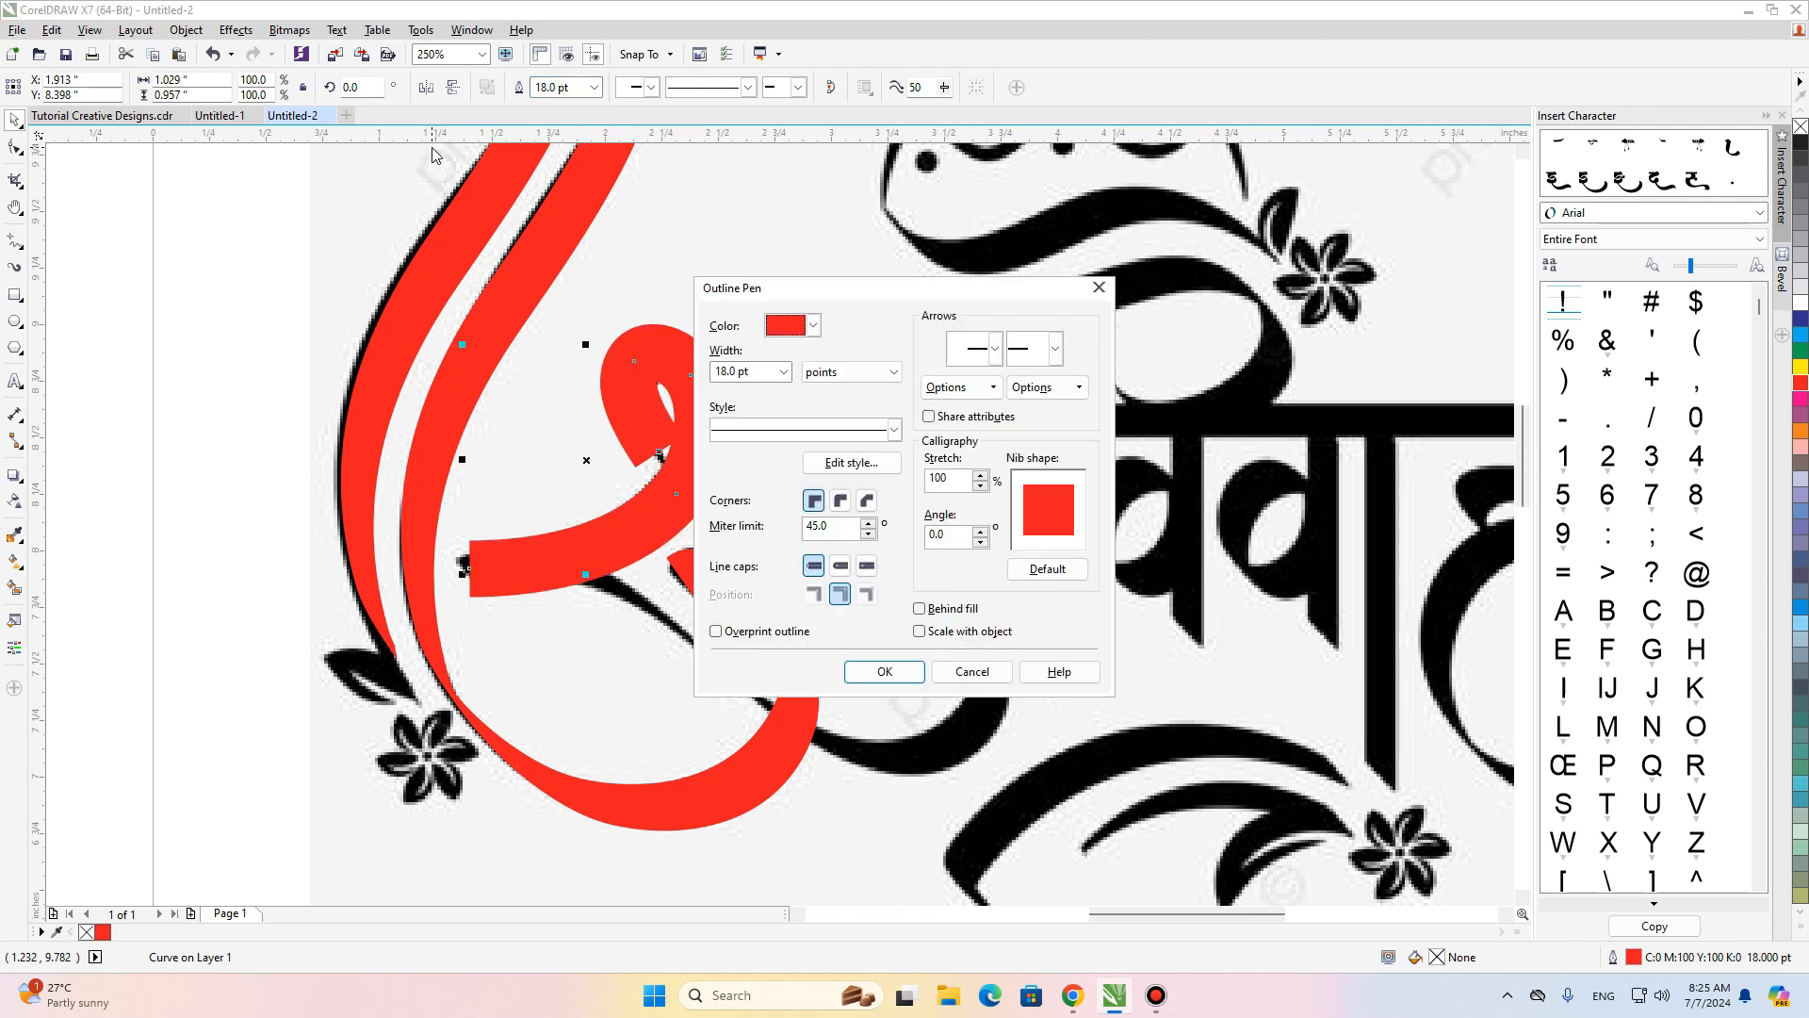
pyautogui.doubleClick(928, 483)
pyautogui.write('10')
pyautogui.press('Tab')
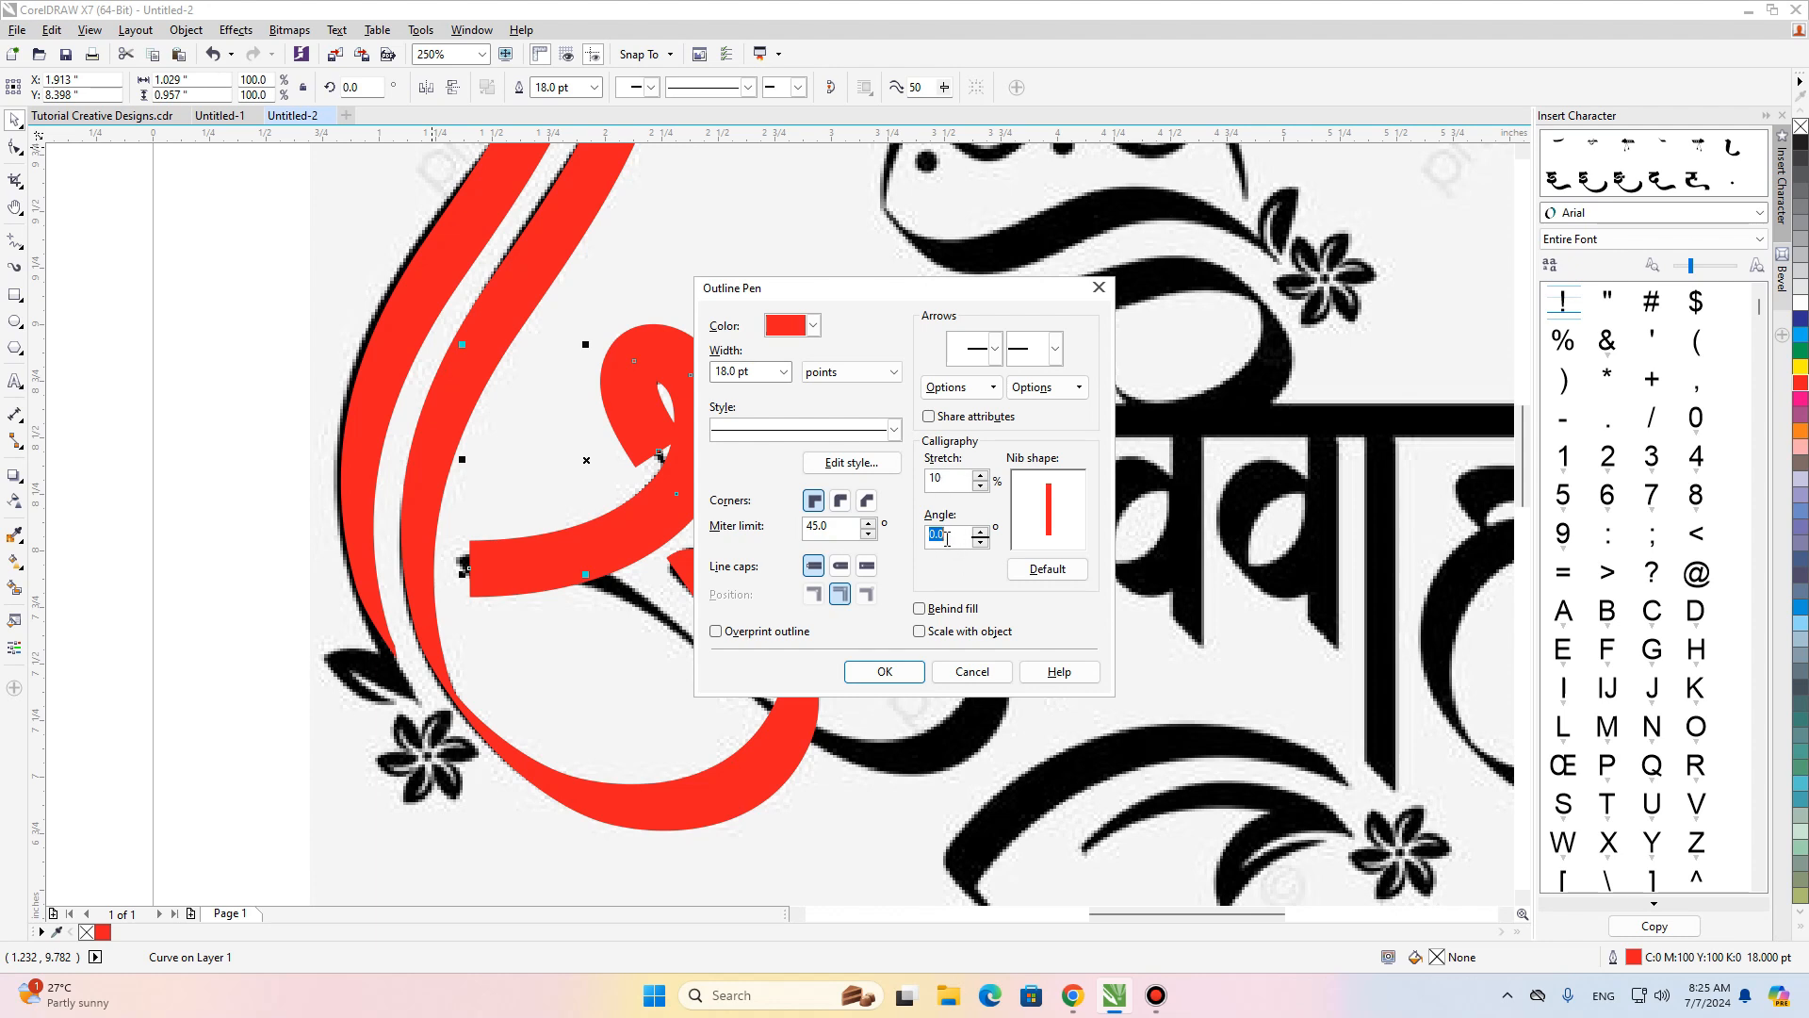
pyautogui.press('Tab')
pyautogui.click(885, 671)
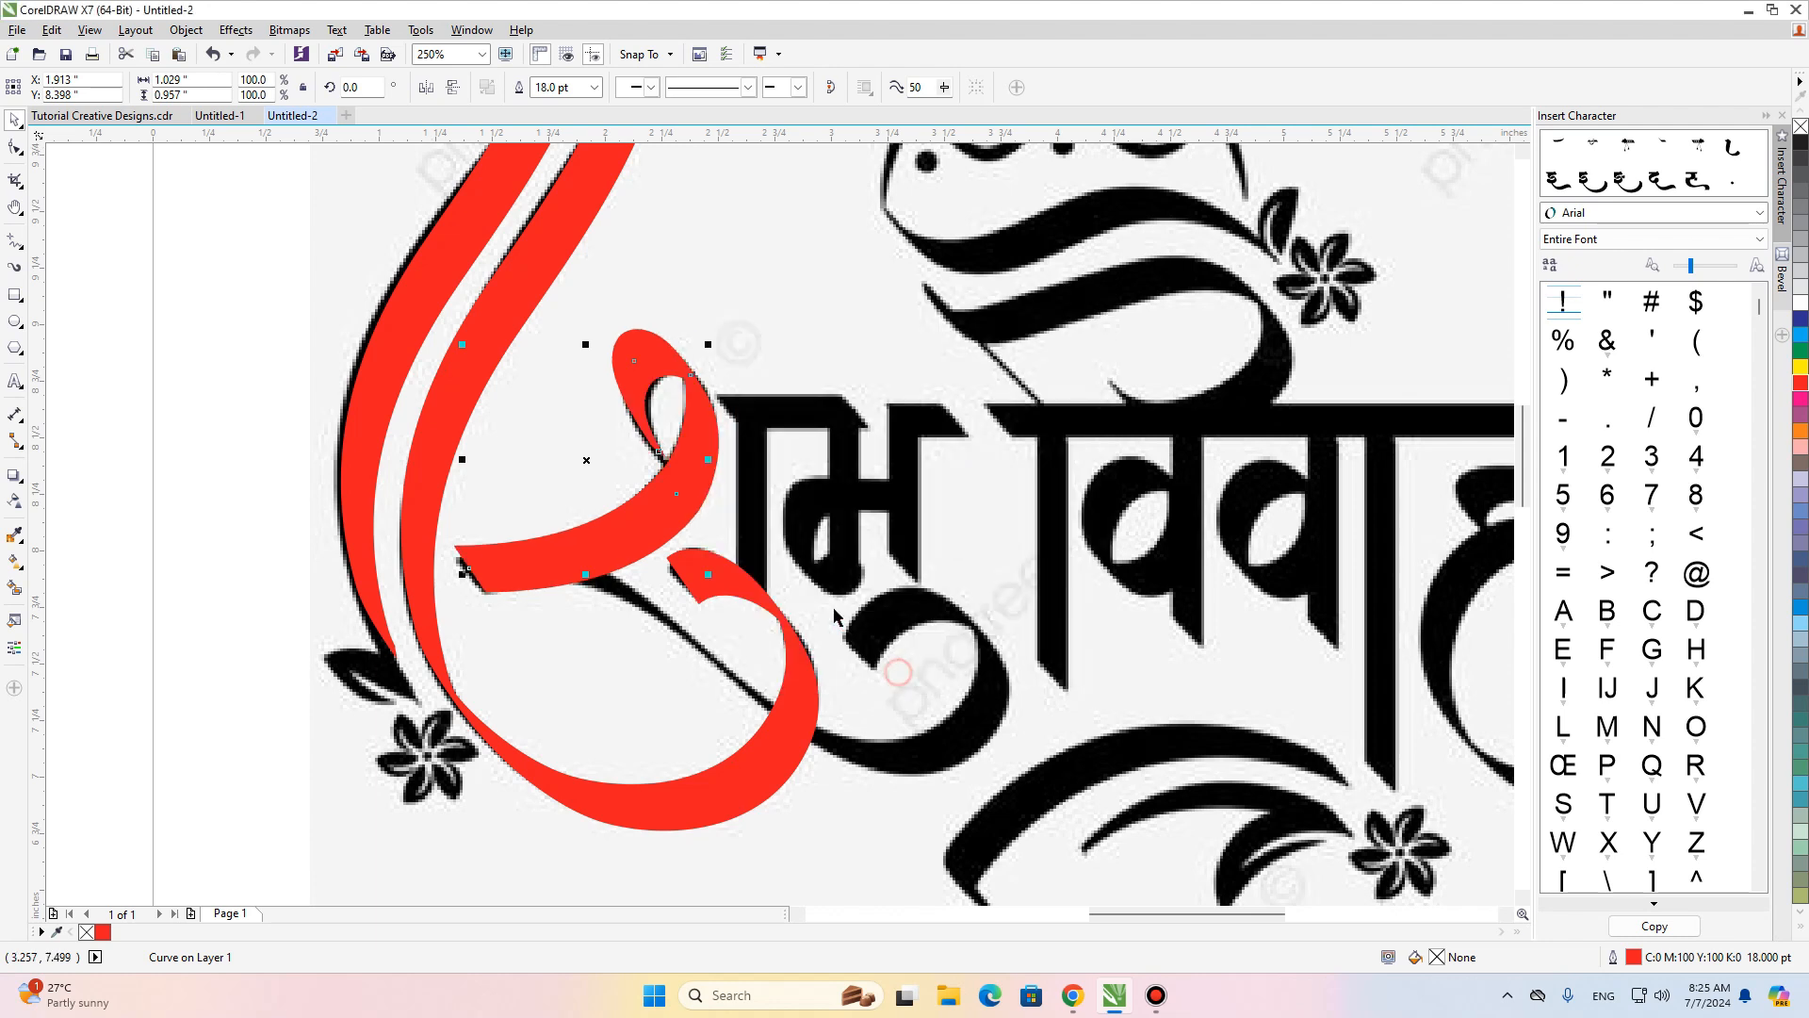
# Draw a red freehand curve from the left tip of श along the thin diagonal to the hook under भ.
pyautogui.scroll(-1, 803, 554)
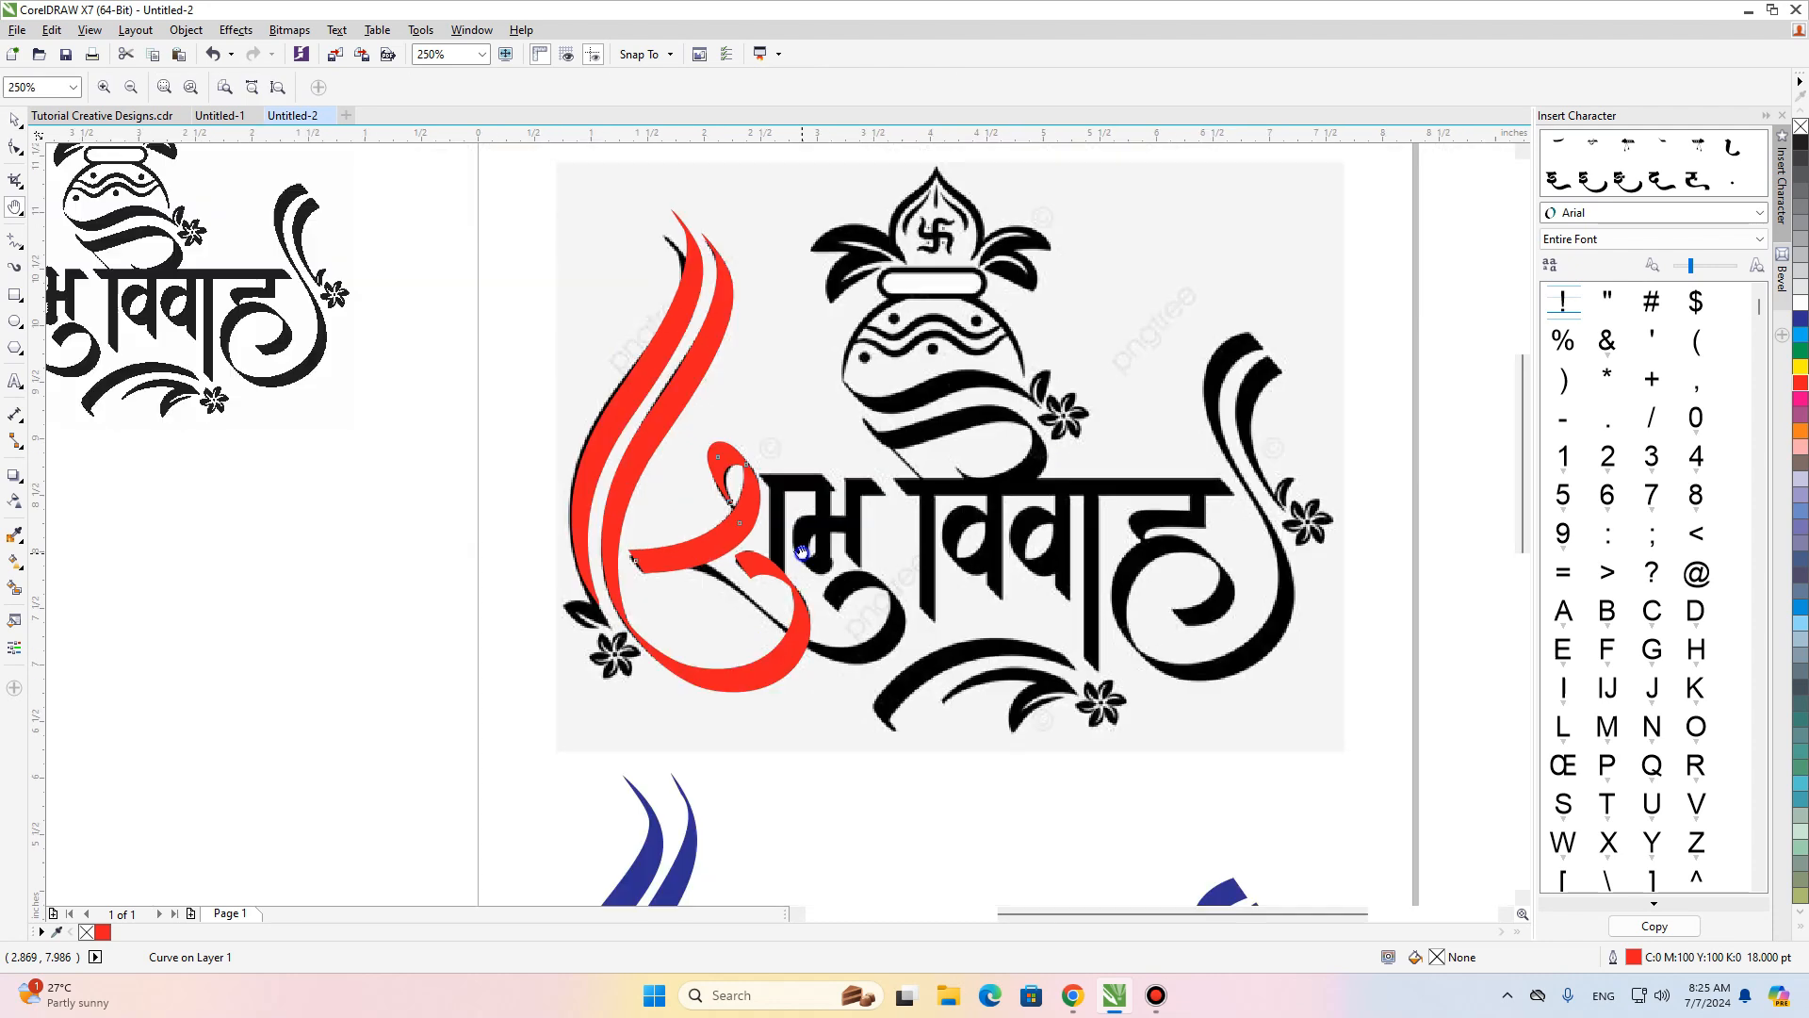
pyautogui.moveTo(827, 577); pyautogui.dragTo(747, 523)
pyautogui.click(280, 489)
pyautogui.click(14, 241)
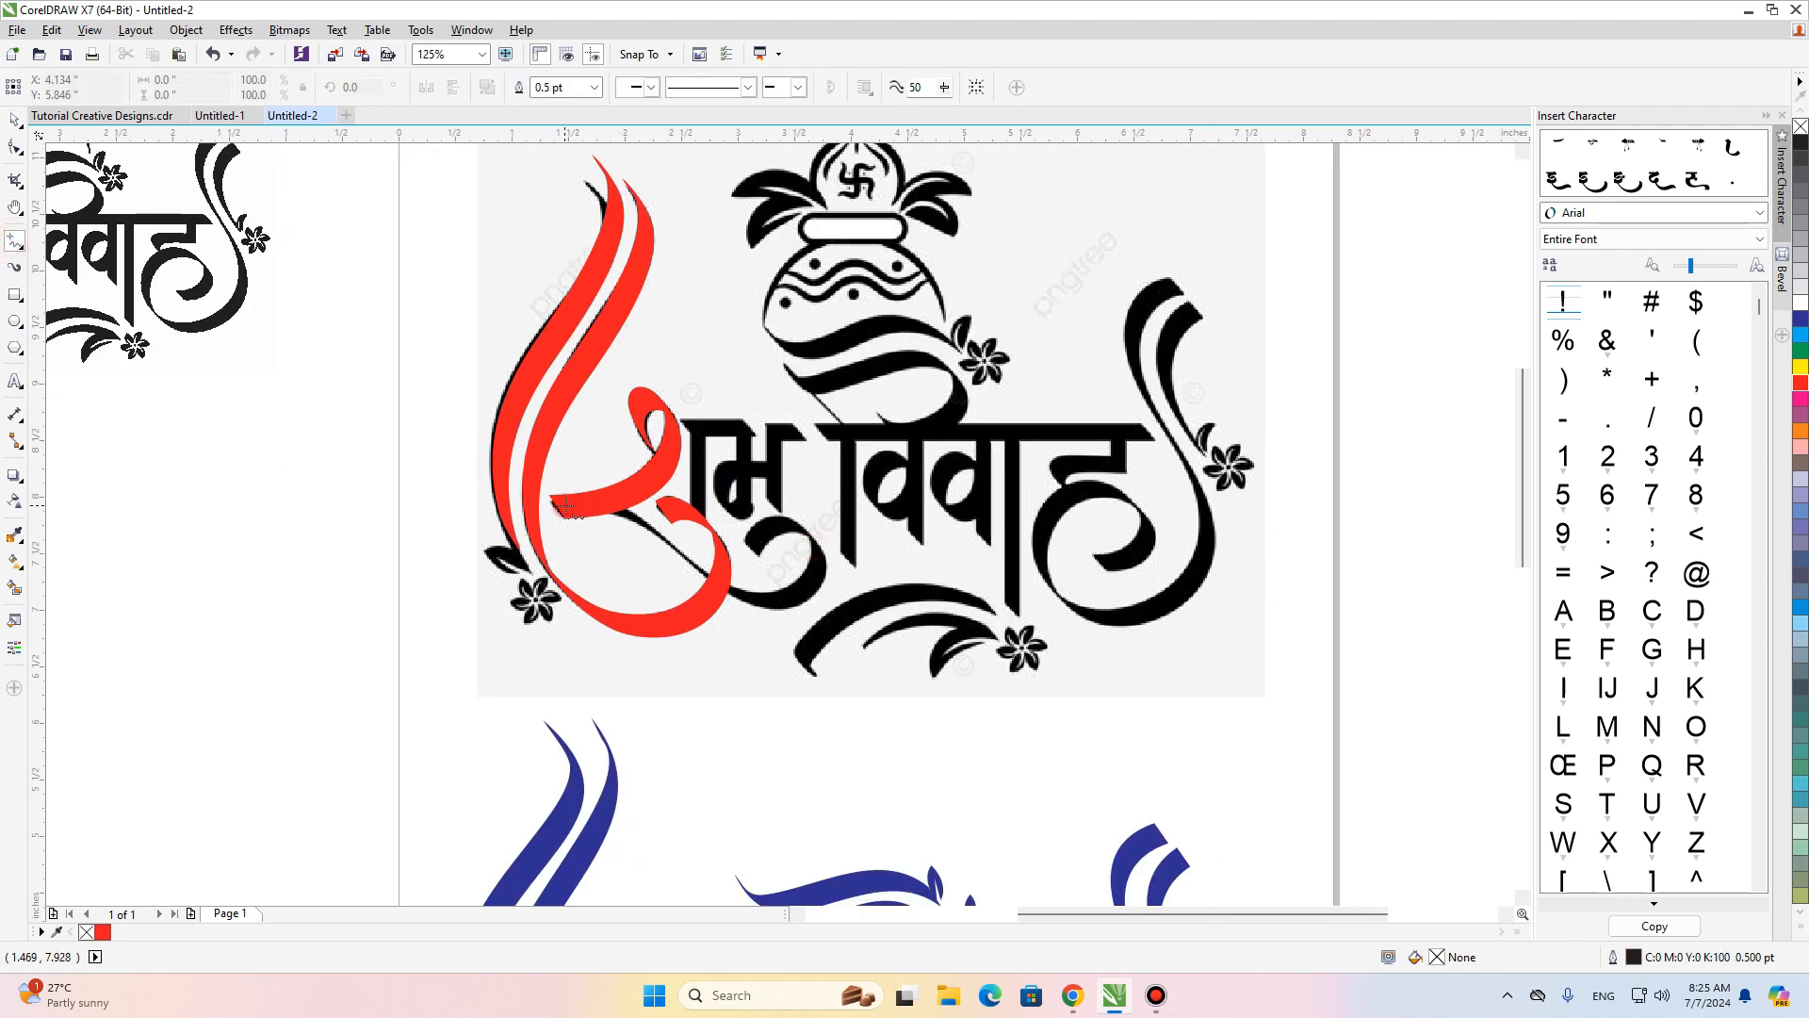
# Remove surplus nodes from the diagonal-and-hook curve and reshape the remaining nodes and handles to follow the black stroke.
pyautogui.press('F10')
pyautogui.scroll(3, 715, 534)
pyautogui.click(1088, 479)
pyautogui.press('Delete')
pyautogui.doubleClick(1048, 460)
pyautogui.moveTo(1039, 717); pyautogui.dragTo(1084, 518)
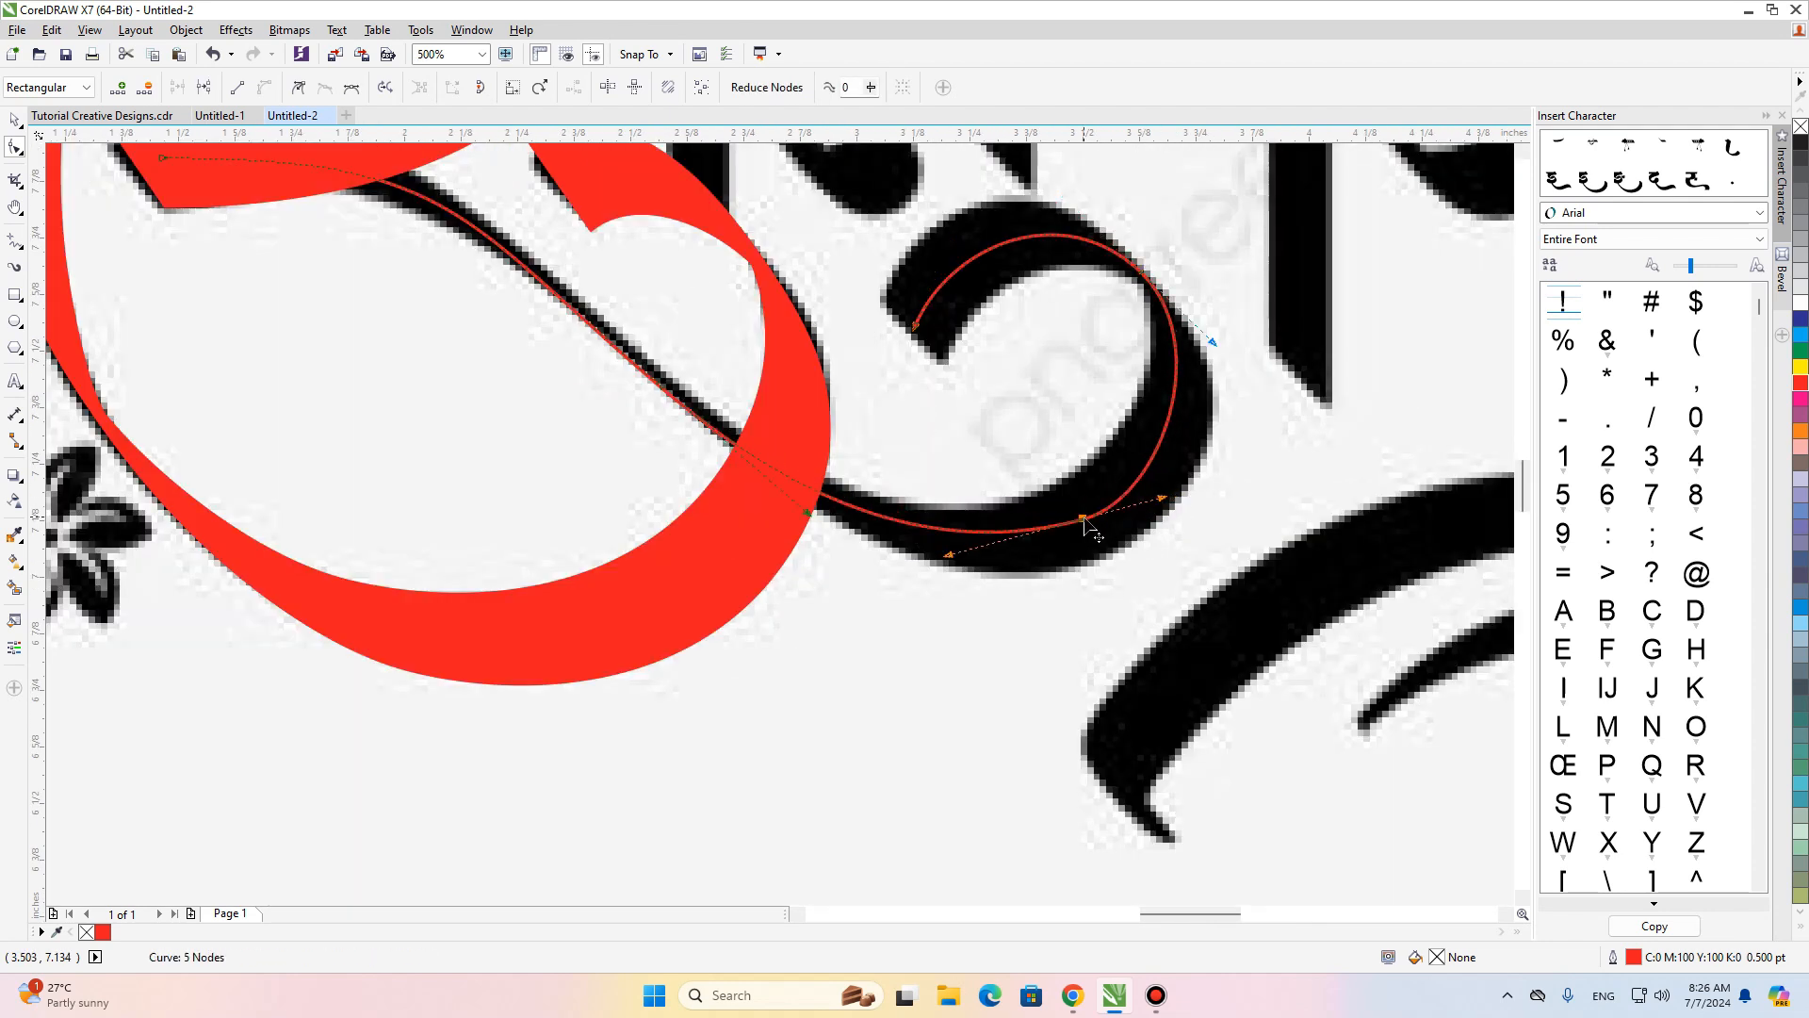
pyautogui.press('Delete')
pyautogui.doubleClick(881, 517)
pyautogui.moveTo(660, 388); pyautogui.dragTo(1078, 612)
pyautogui.moveTo(1071, 615); pyautogui.dragTo(1078, 619)
pyautogui.moveTo(1311, 787); pyautogui.dragTo(893, 602)
pyautogui.scroll(-1, 972, 585)
pyautogui.press('space')
# Set the diagonal-and-hook curve's outline to 18 pt with a calligraphic nib at 10% stretch and a 35° angle.
pyautogui.click(575, 87)
pyautogui.write('18')
pyautogui.press('Return')
pyautogui.press('F12')
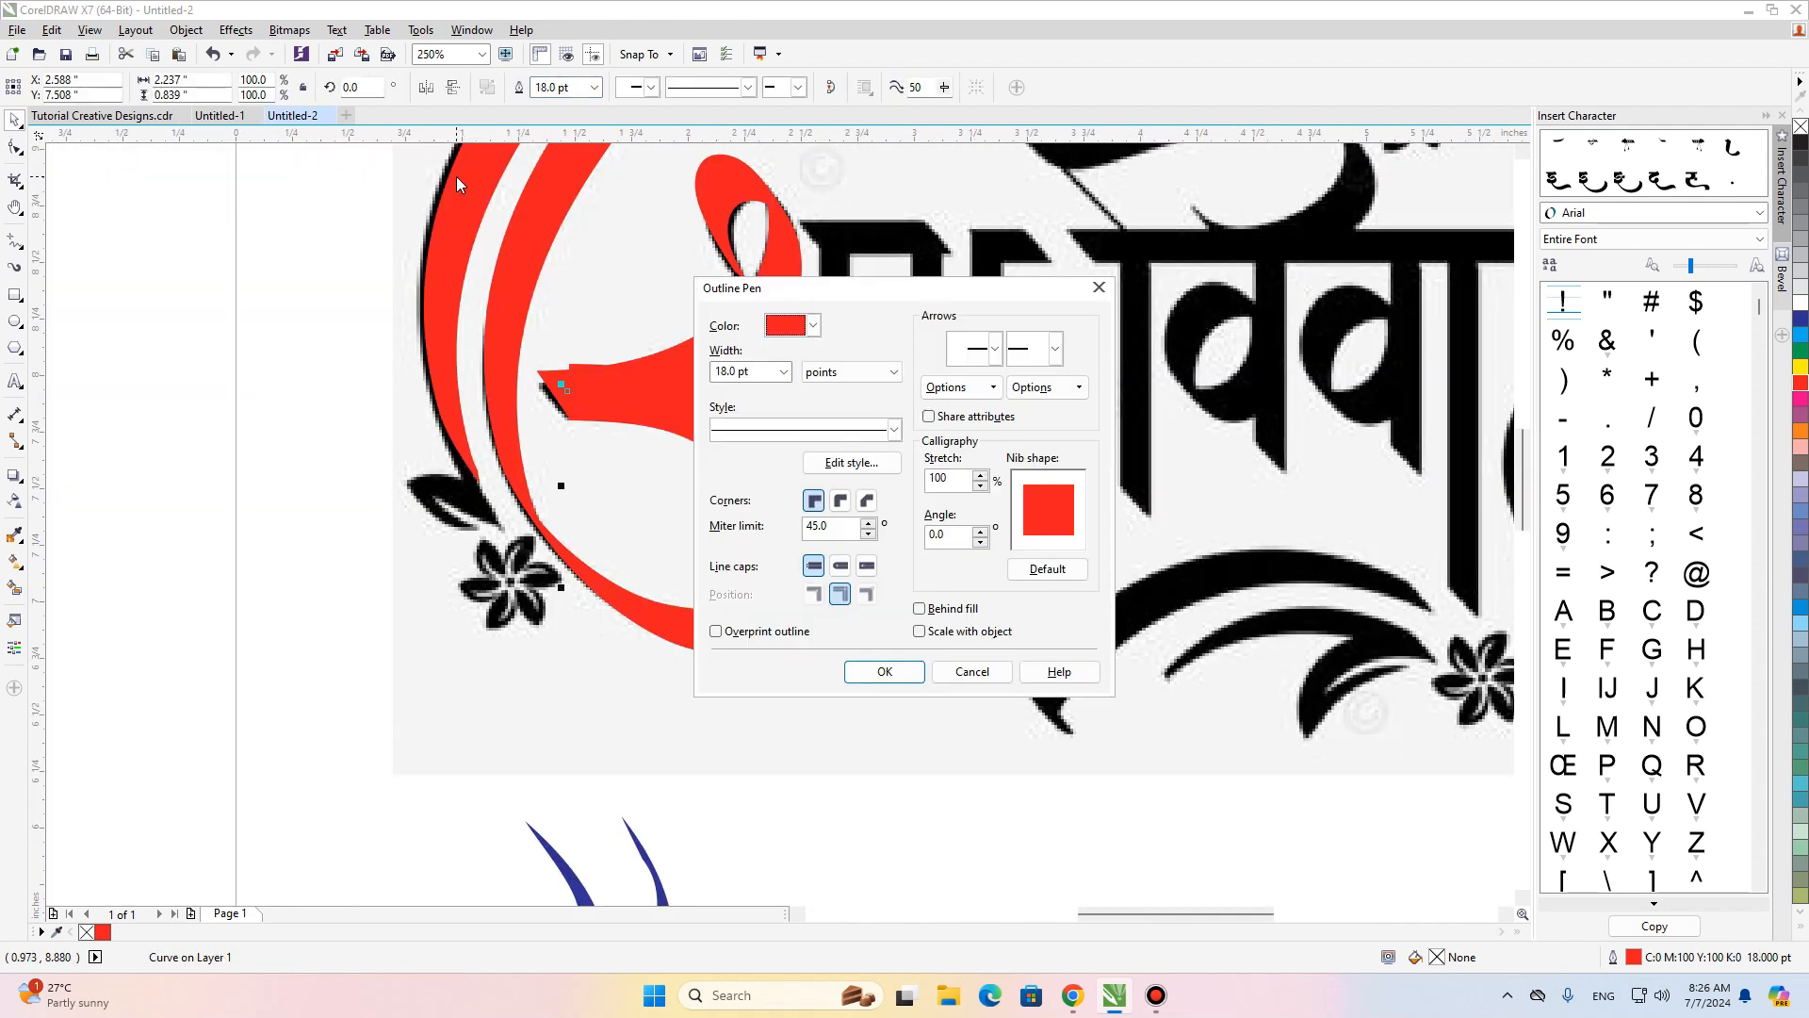
pyautogui.doubleClick(950, 479)
pyautogui.write('10')
pyautogui.press('Tab')
pyautogui.write('30')
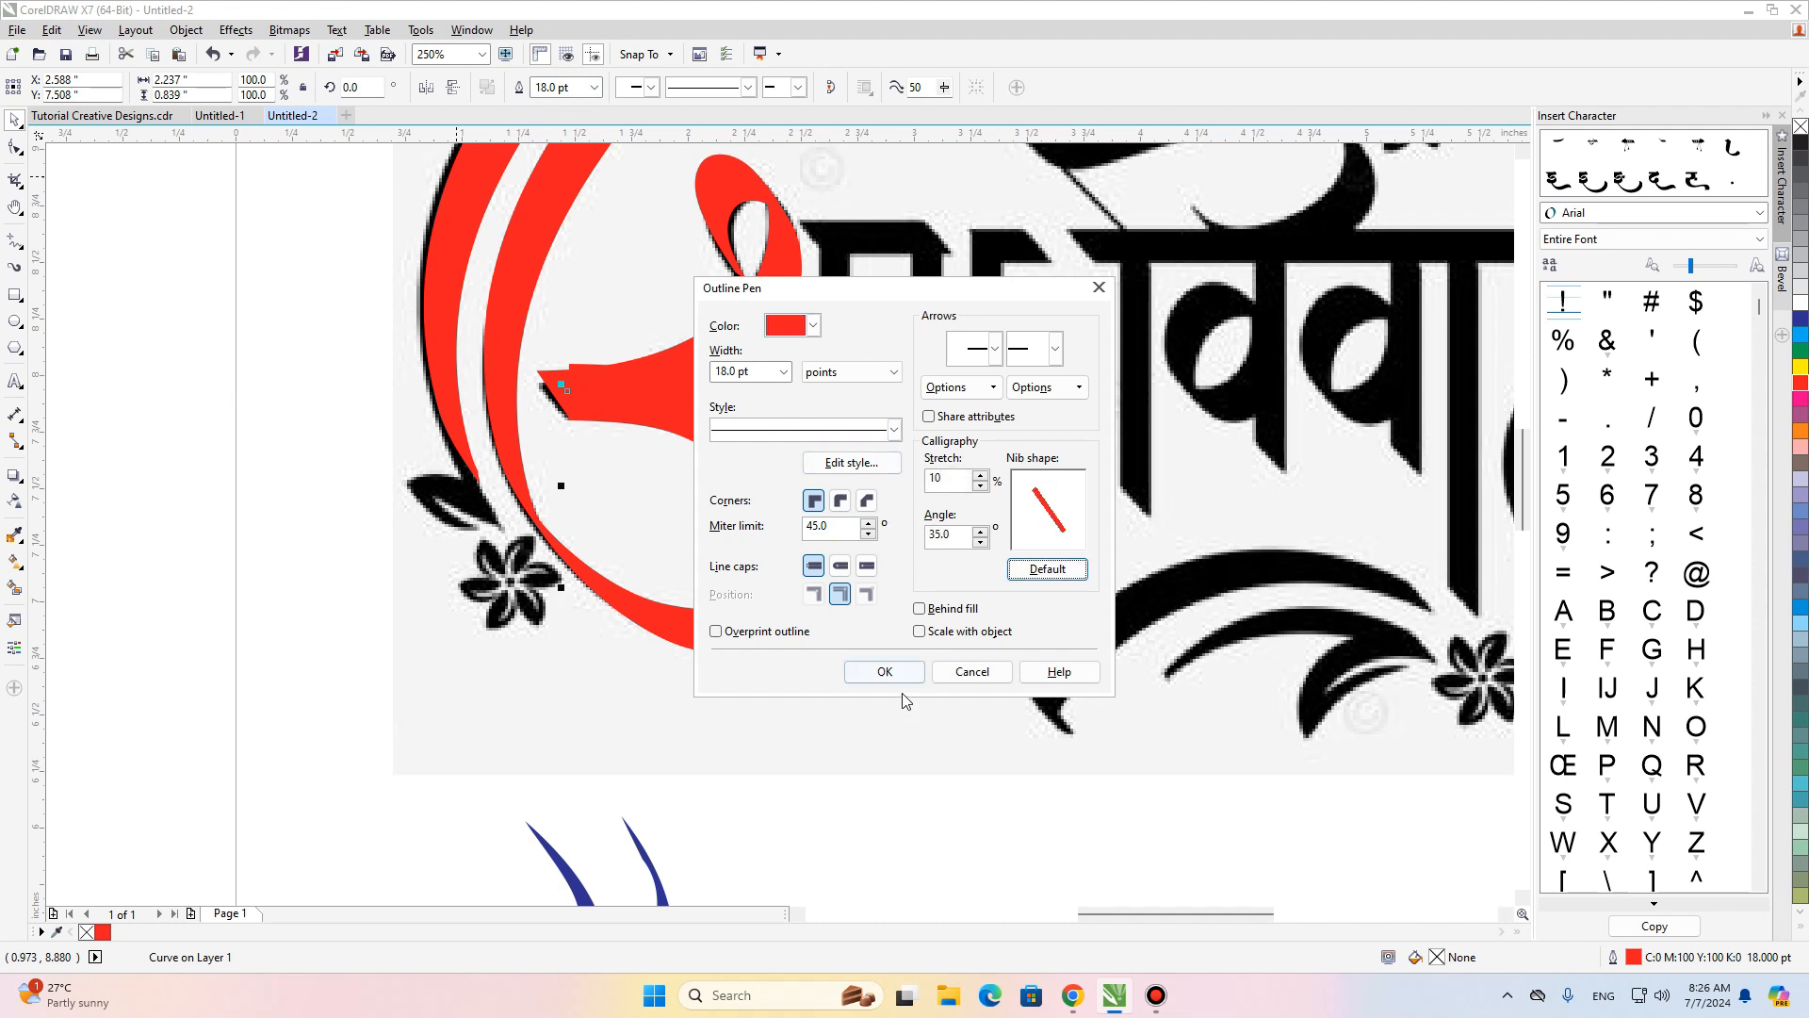
pyautogui.click(885, 671)
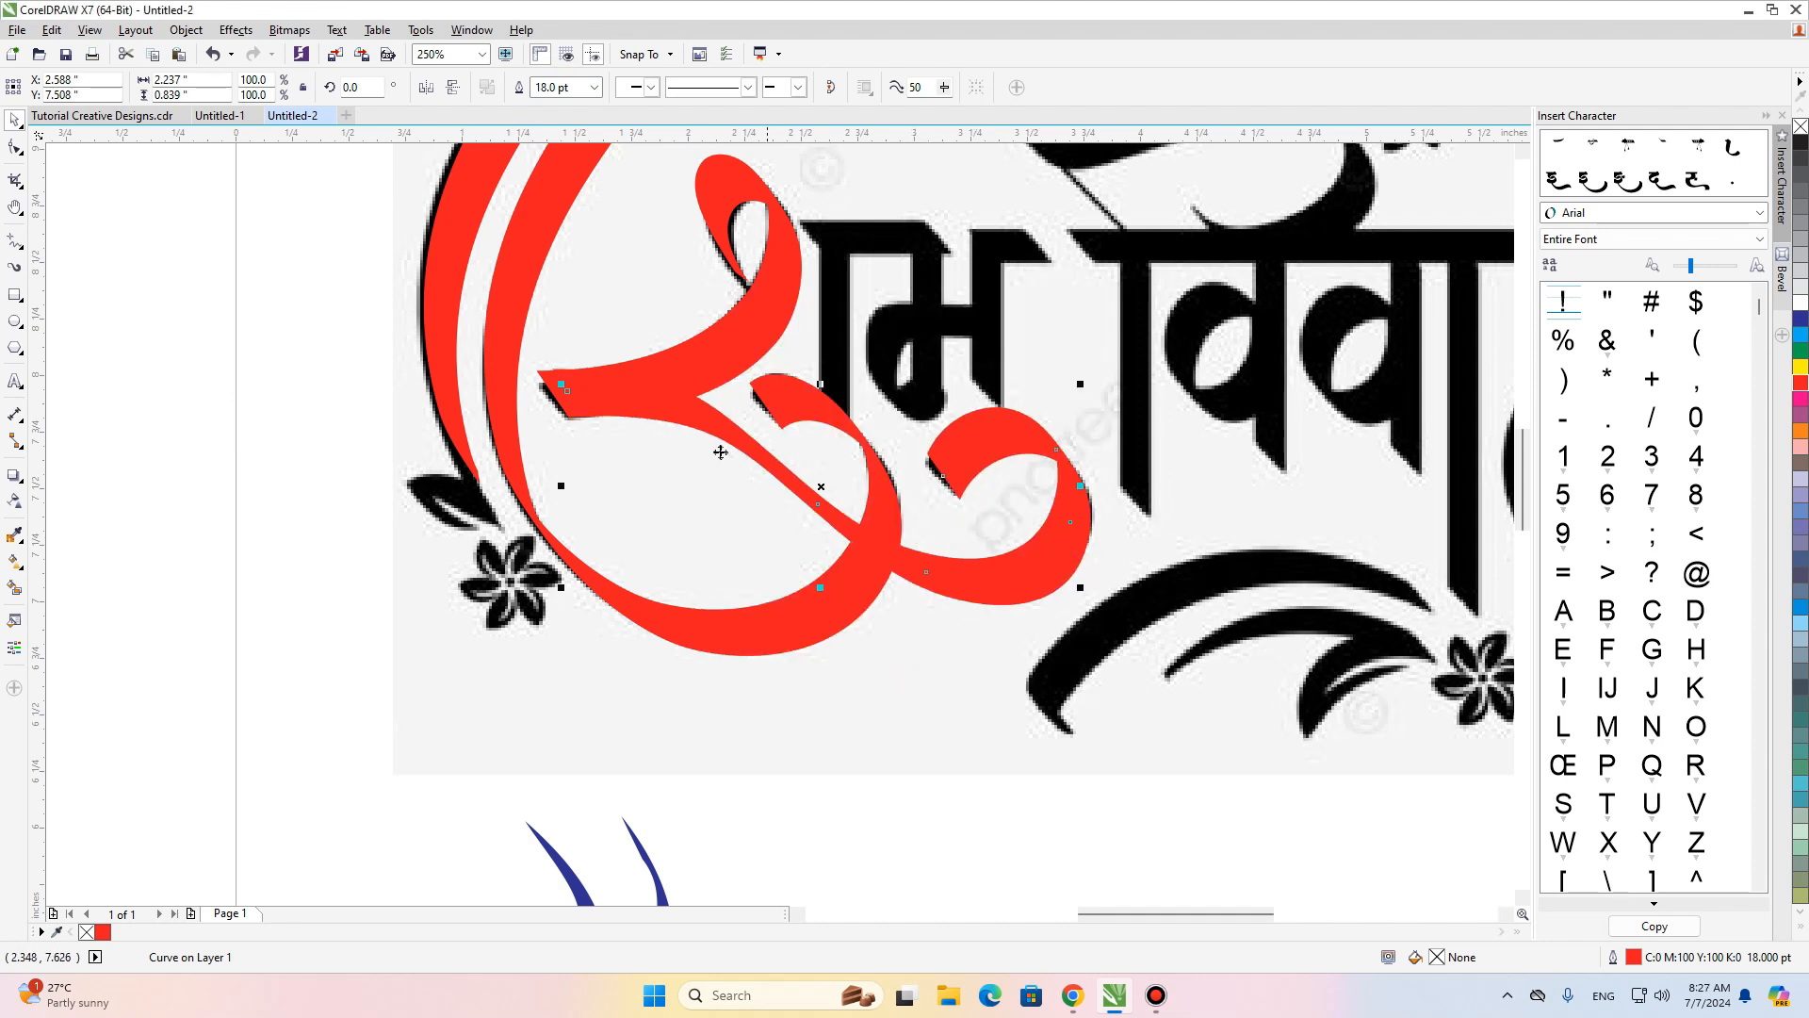
# Draw a vertical line about 0.82 in long down the stem of श and set its outline width to 18 pt.
pyautogui.scroll(-1, 911, 414)
pyautogui.scroll(1, 935, 323)
pyautogui.click(14, 241)
pyautogui.click(808, 322)
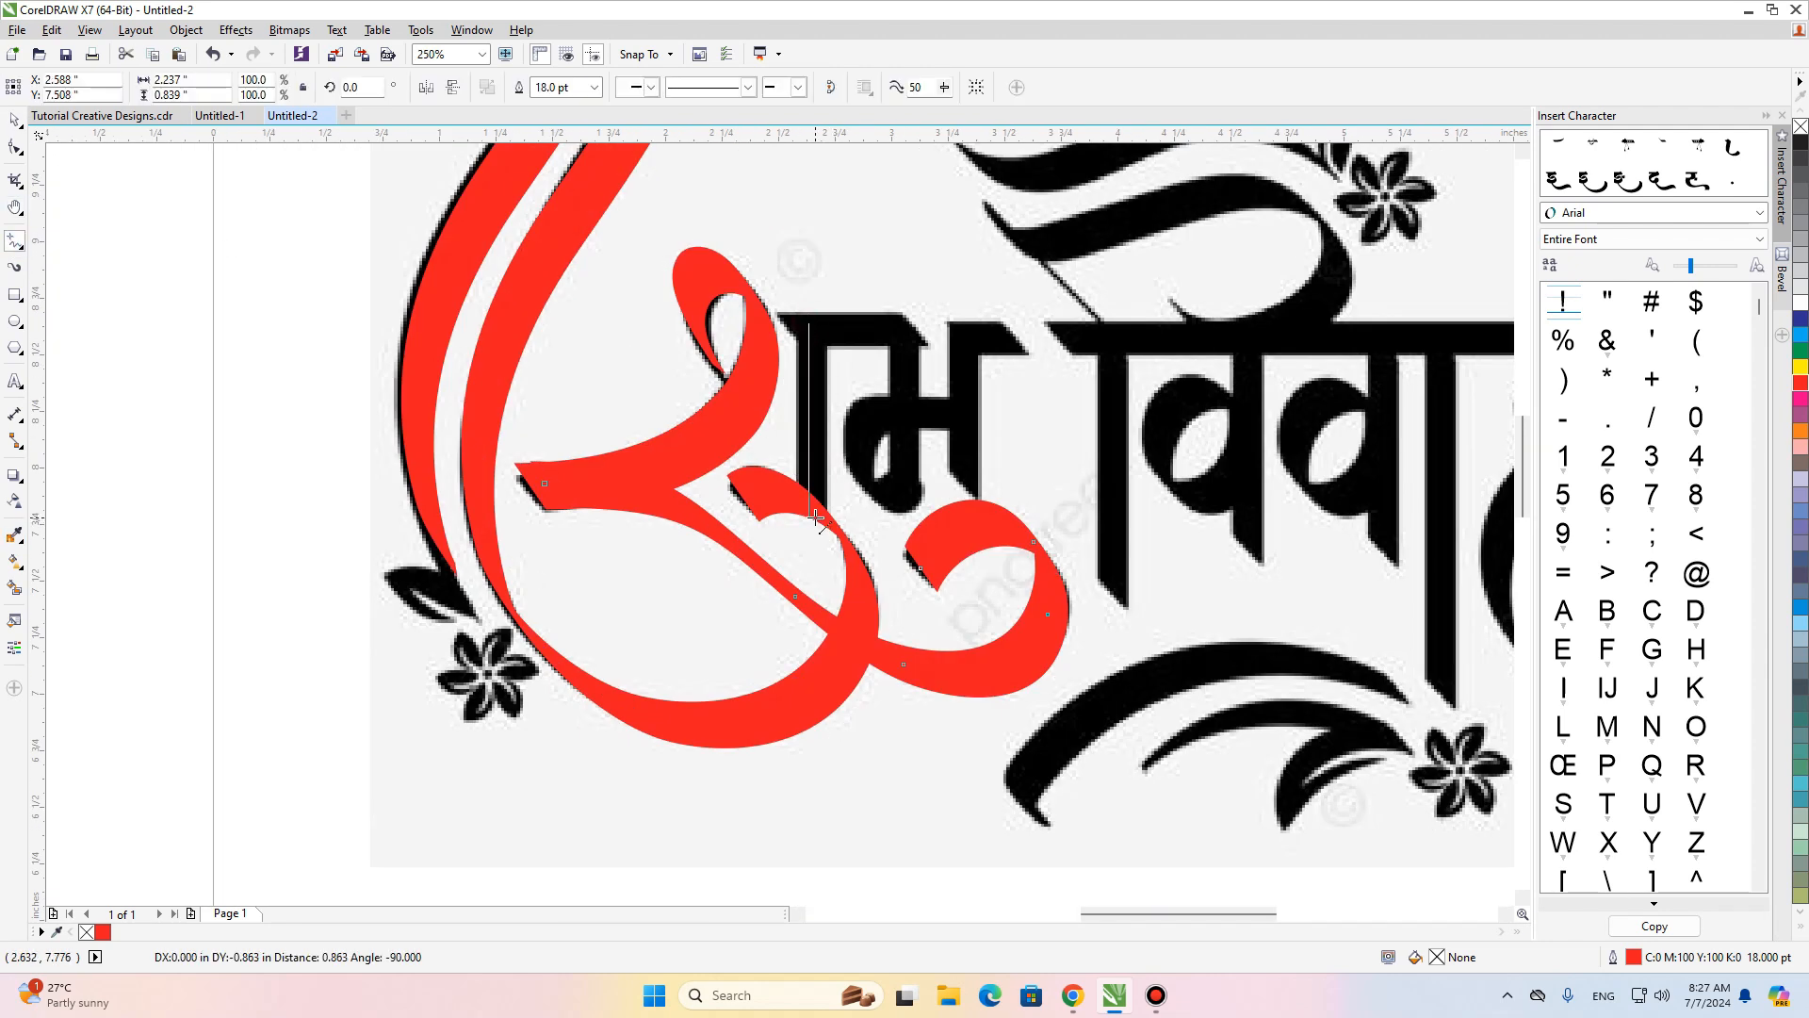
pyautogui.click(816, 509)
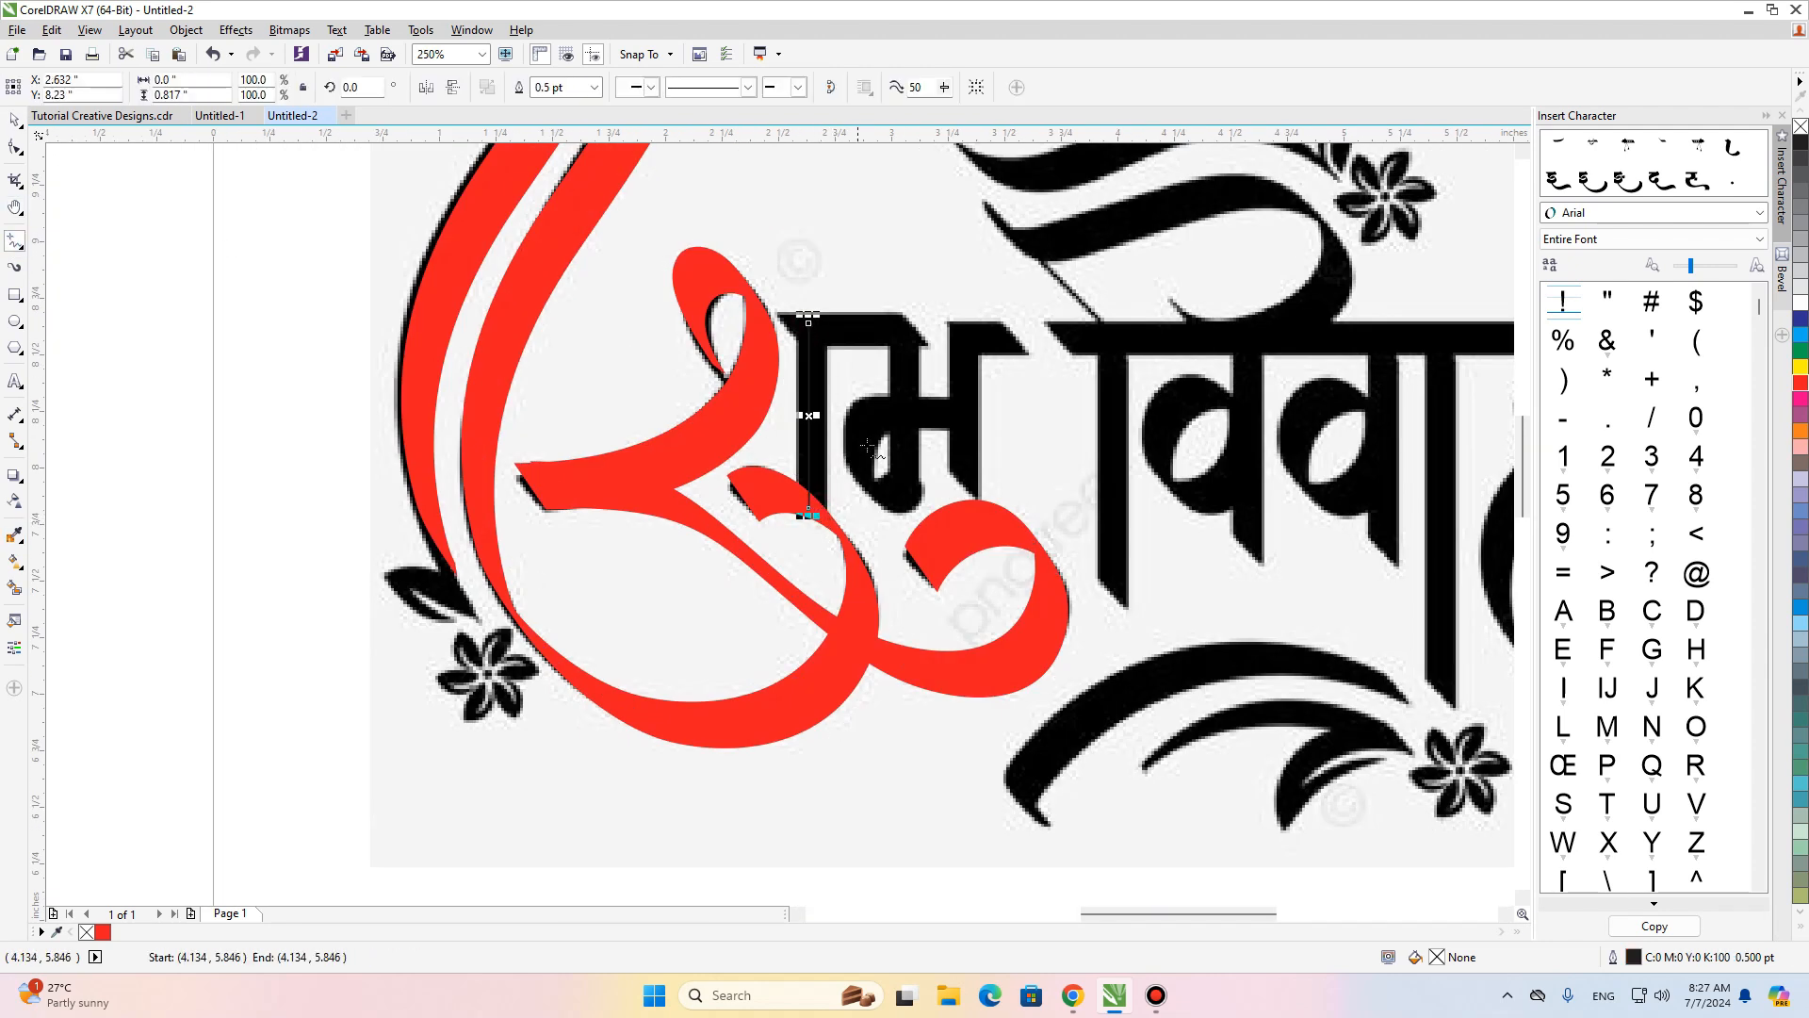
pyautogui.click(571, 86)
pyautogui.write('18')
pyautogui.press('Return')
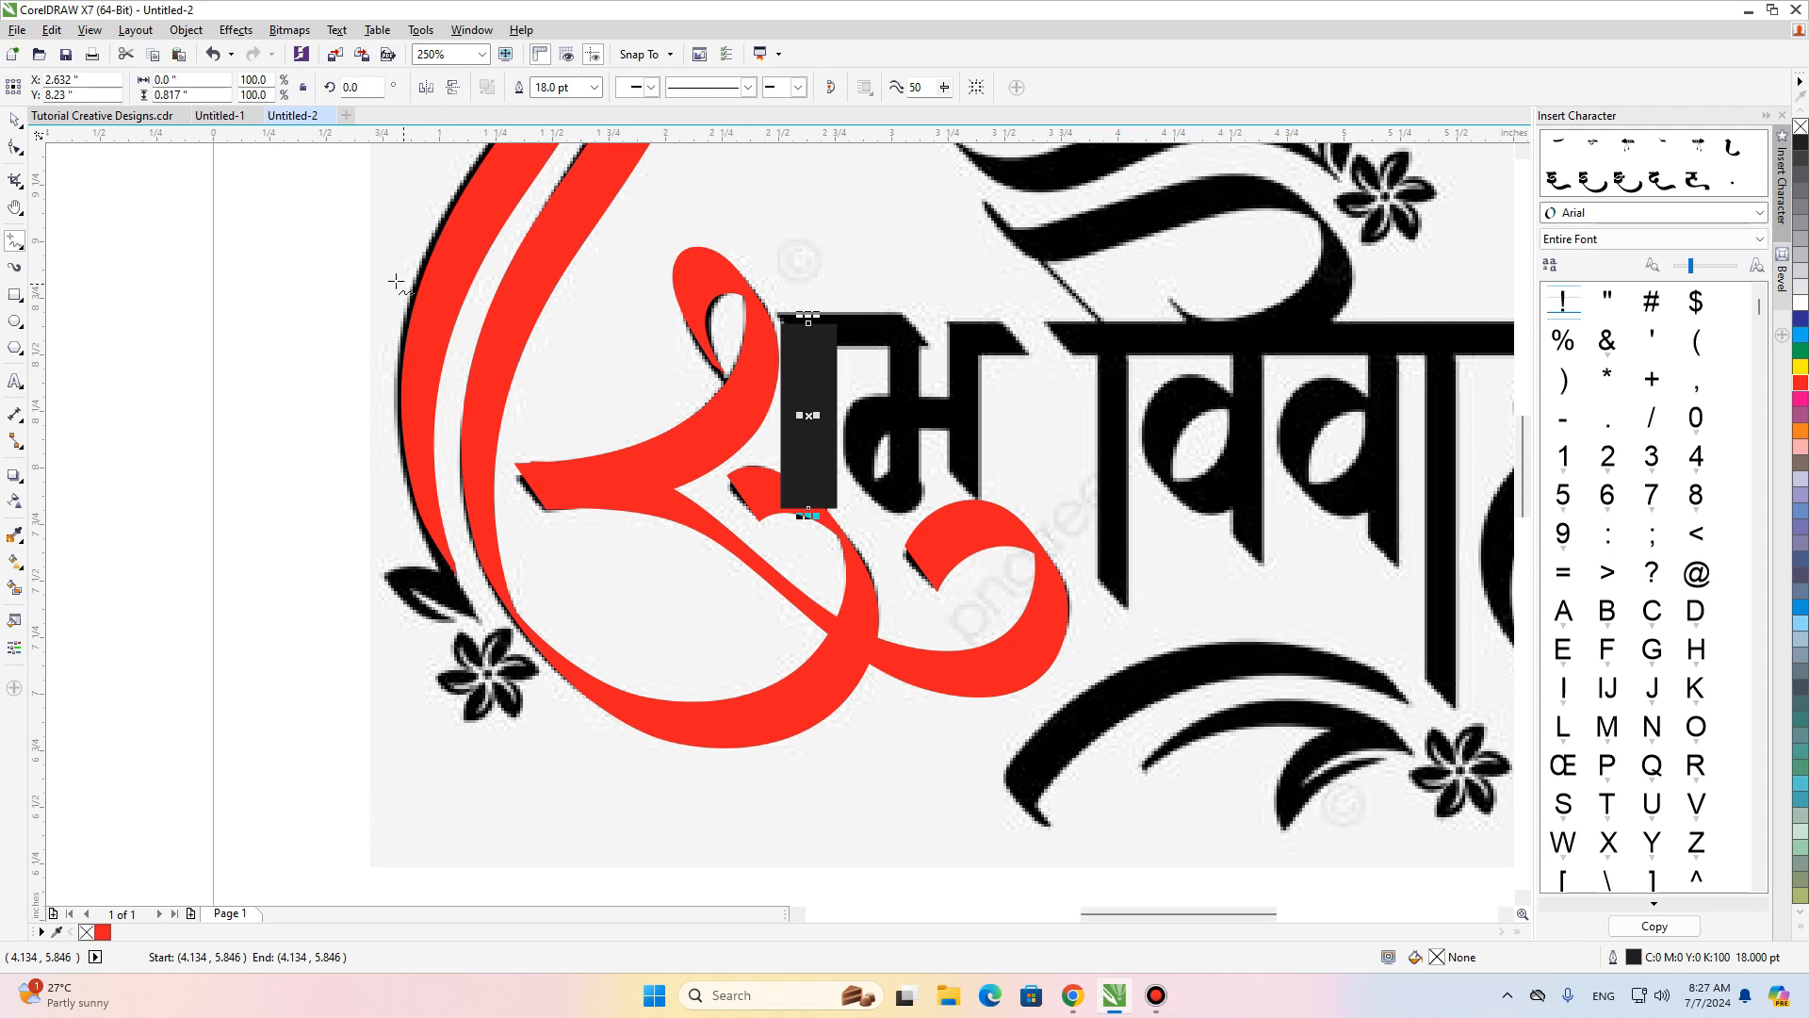
# Copy the outline pen and outline color from the red श curve onto the vertical stem line.
pyautogui.click(14, 120)
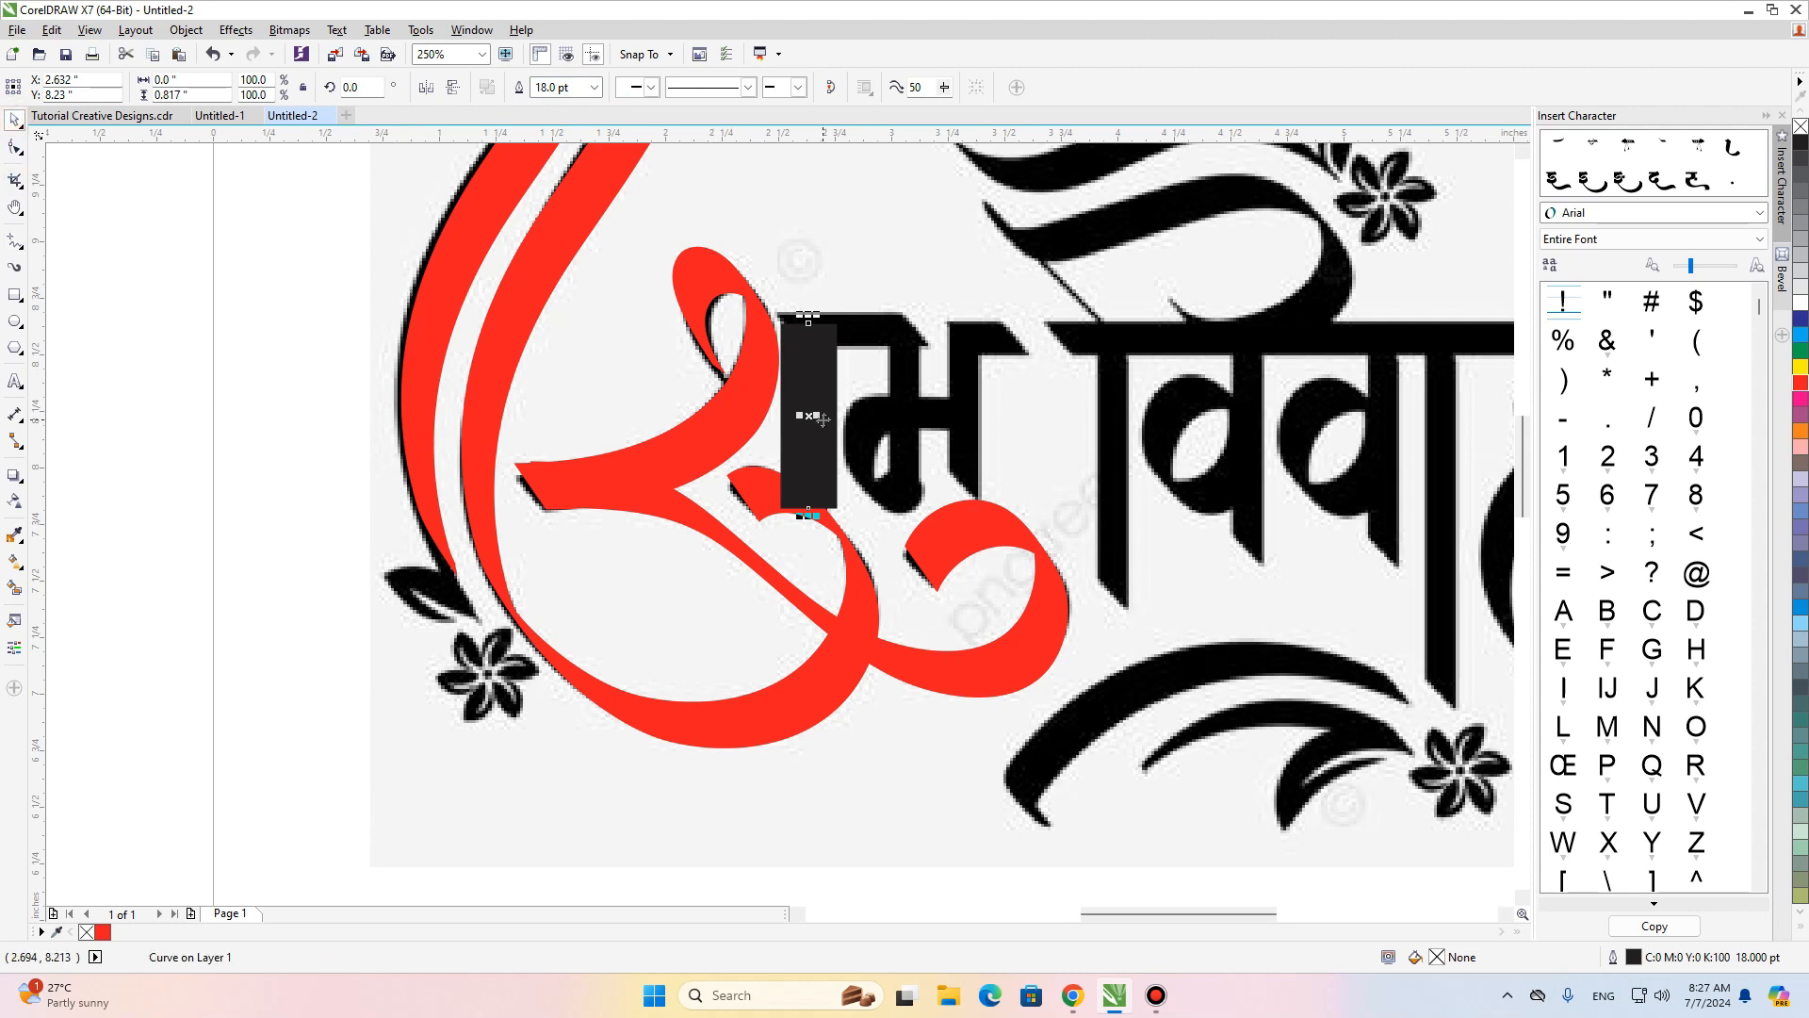
pyautogui.hotkey('alt', 'e')
pyautogui.press('m')
pyautogui.click(755, 440)
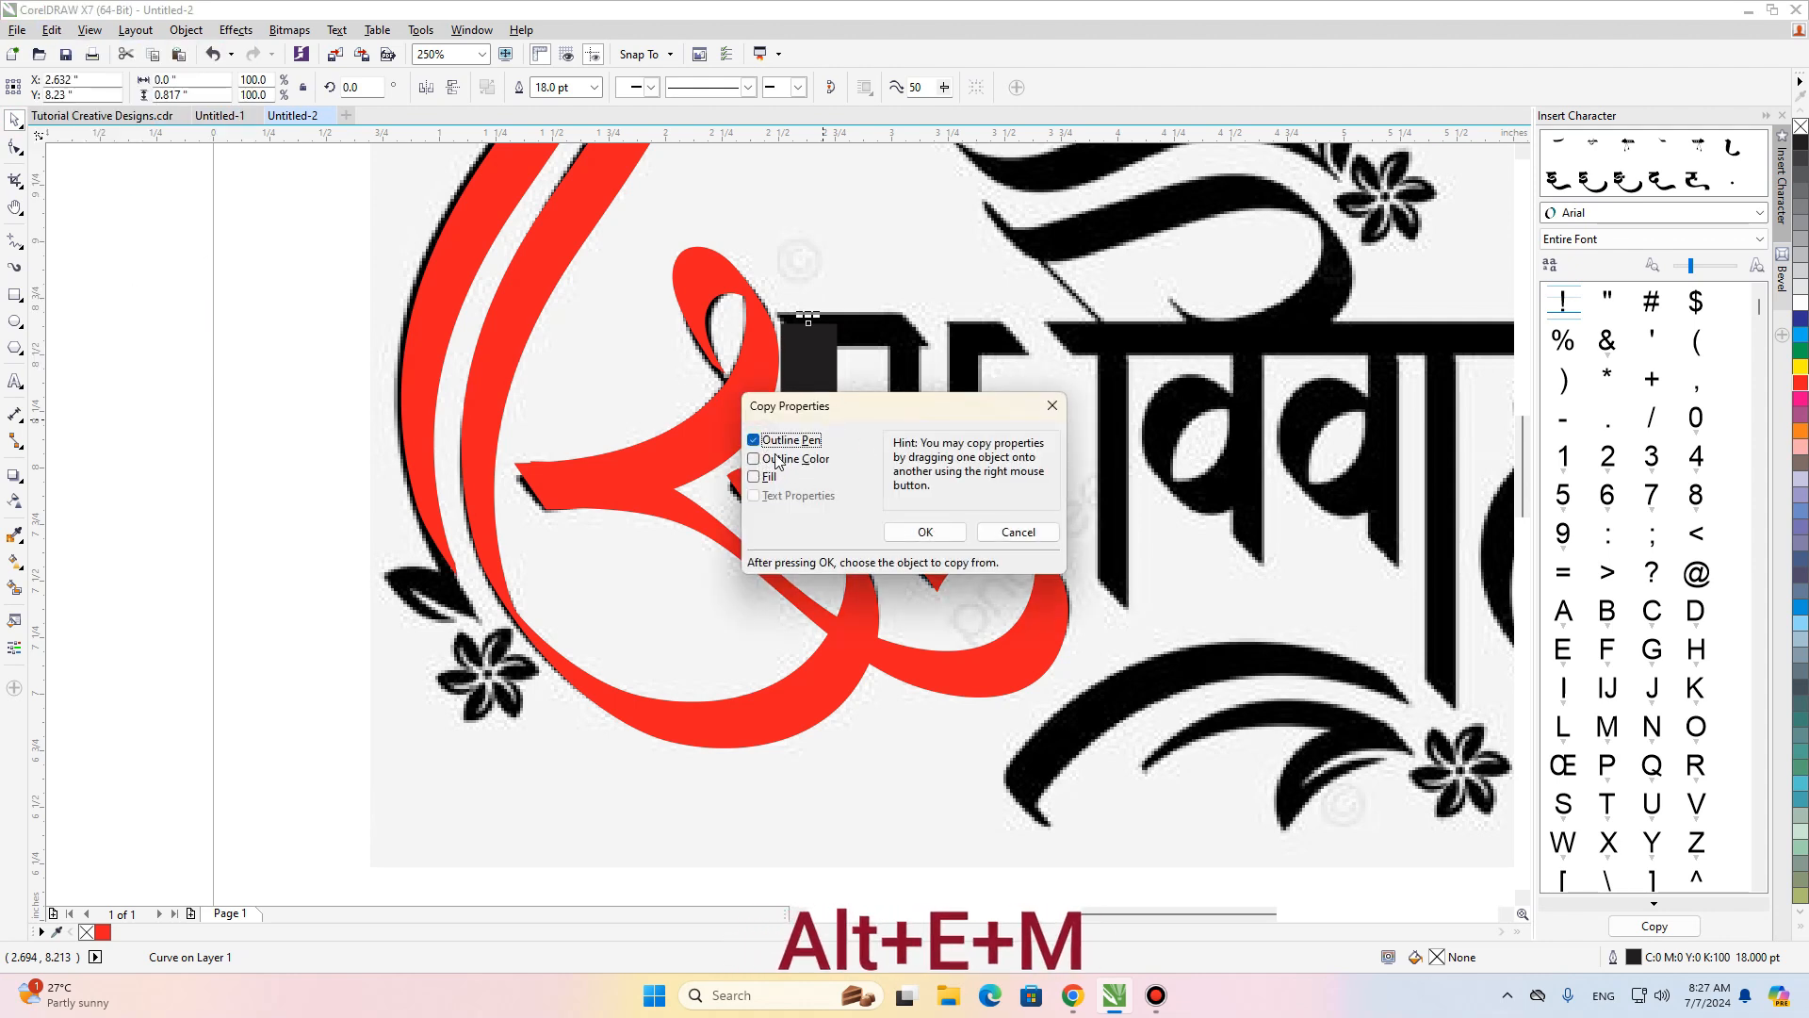
pyautogui.click(754, 459)
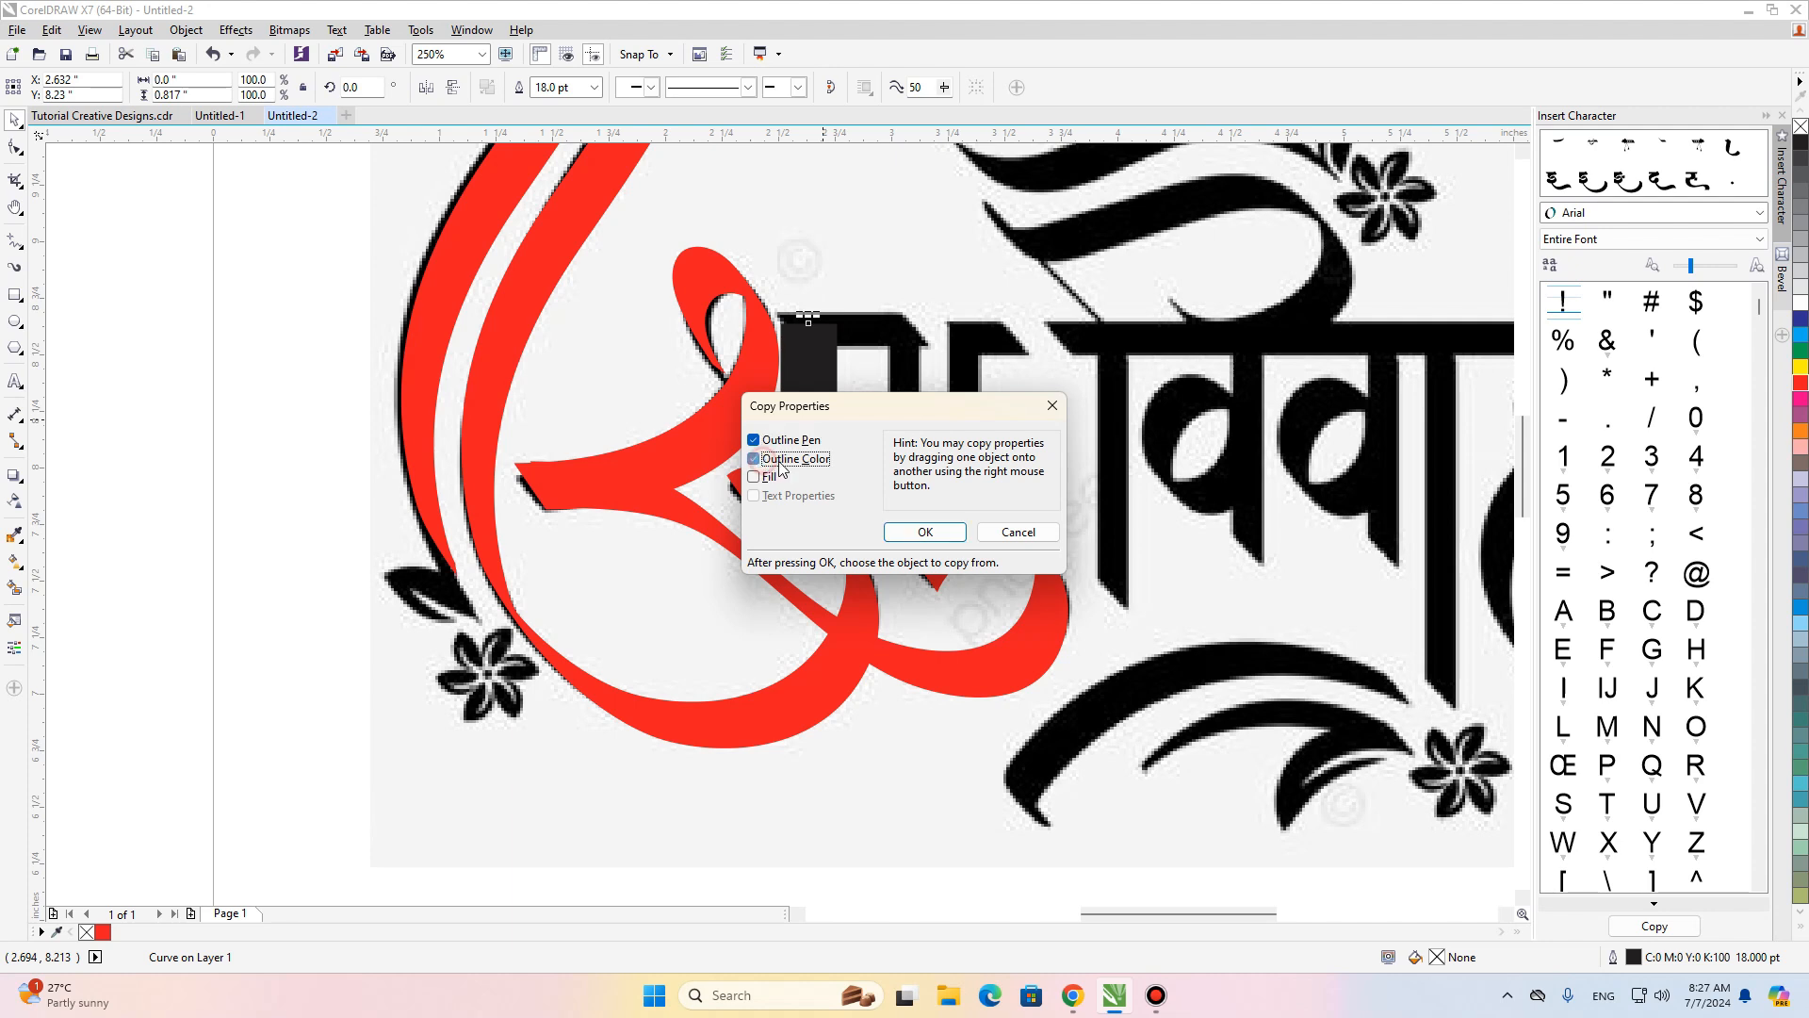
pyautogui.click(925, 532)
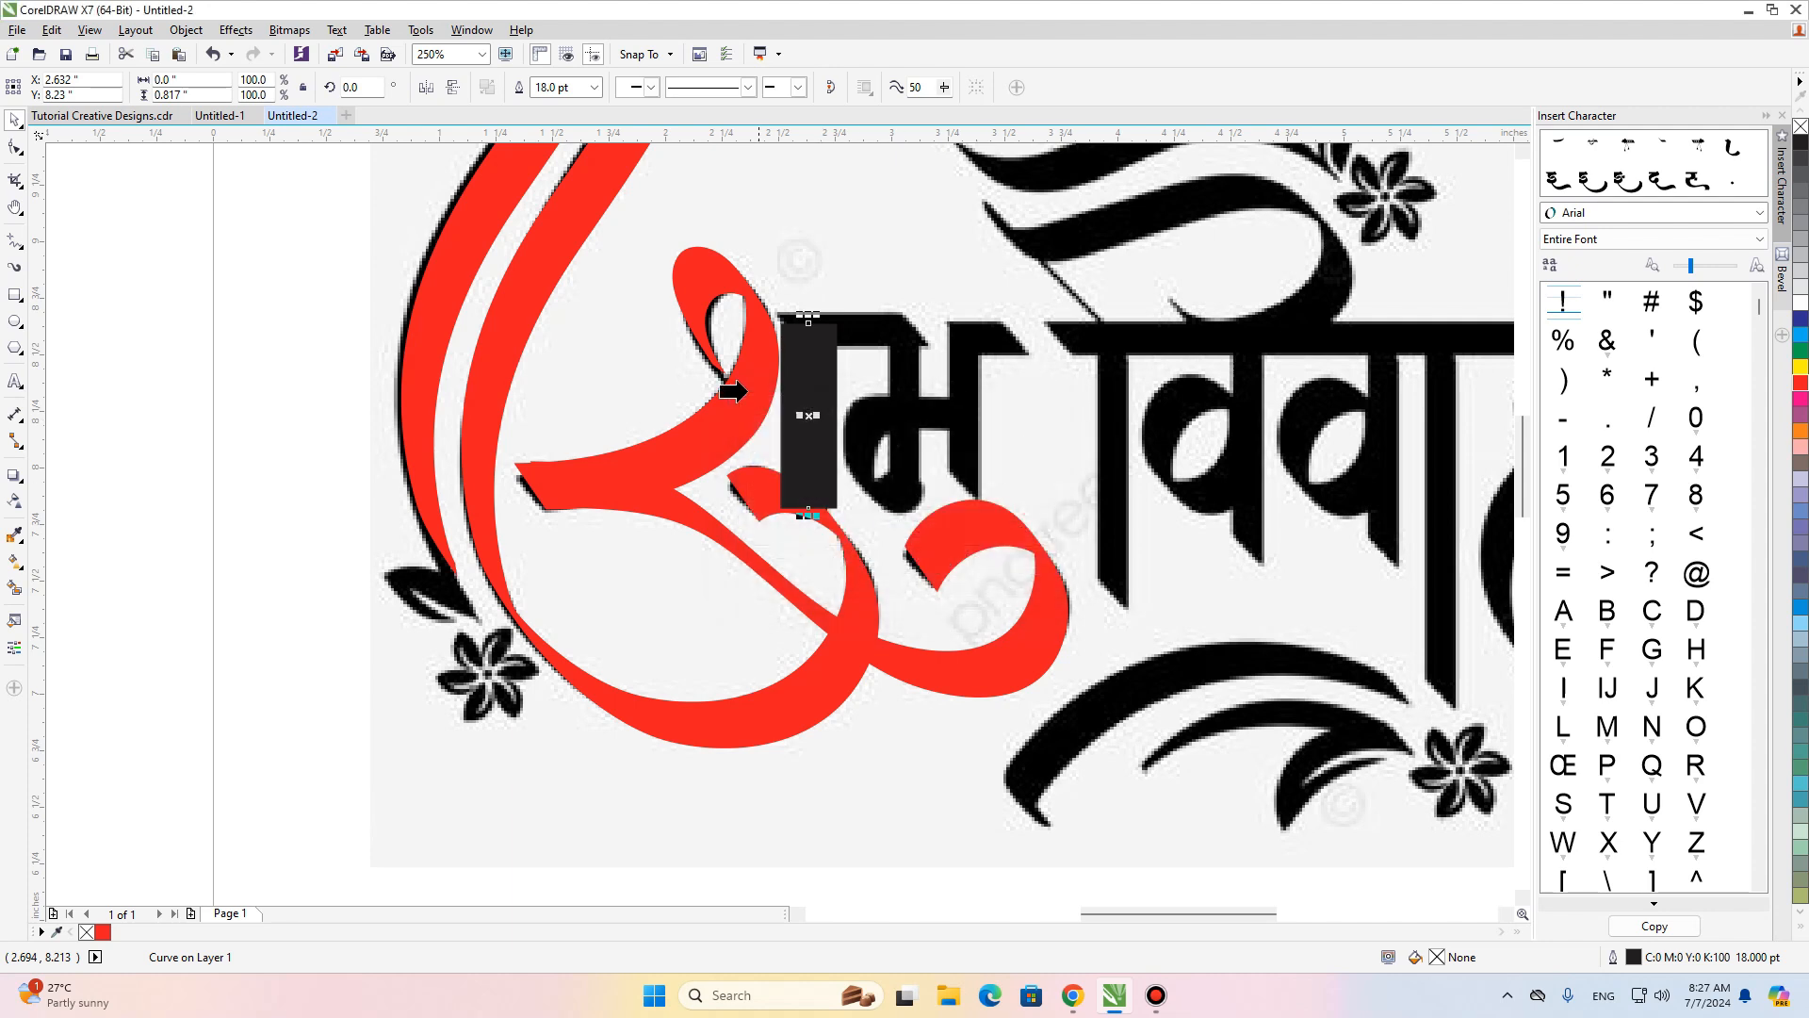
pyautogui.click(678, 446)
# Duplicate the red stem onto the vertical strokes of भ and विवा, stretching copies to match, the last to about 1.65 in long.
pyautogui.moveTo(818, 422); pyautogui.dragTo(620, 425)
pyautogui.moveTo(615, 426)
pyautogui.mouseDown()
pyautogui.moveTo(1244, 432)
pyautogui.moveTo(919, 430)
pyautogui.mouseUp()
pyautogui.moveTo(921, 519); pyautogui.dragTo(916, 605)
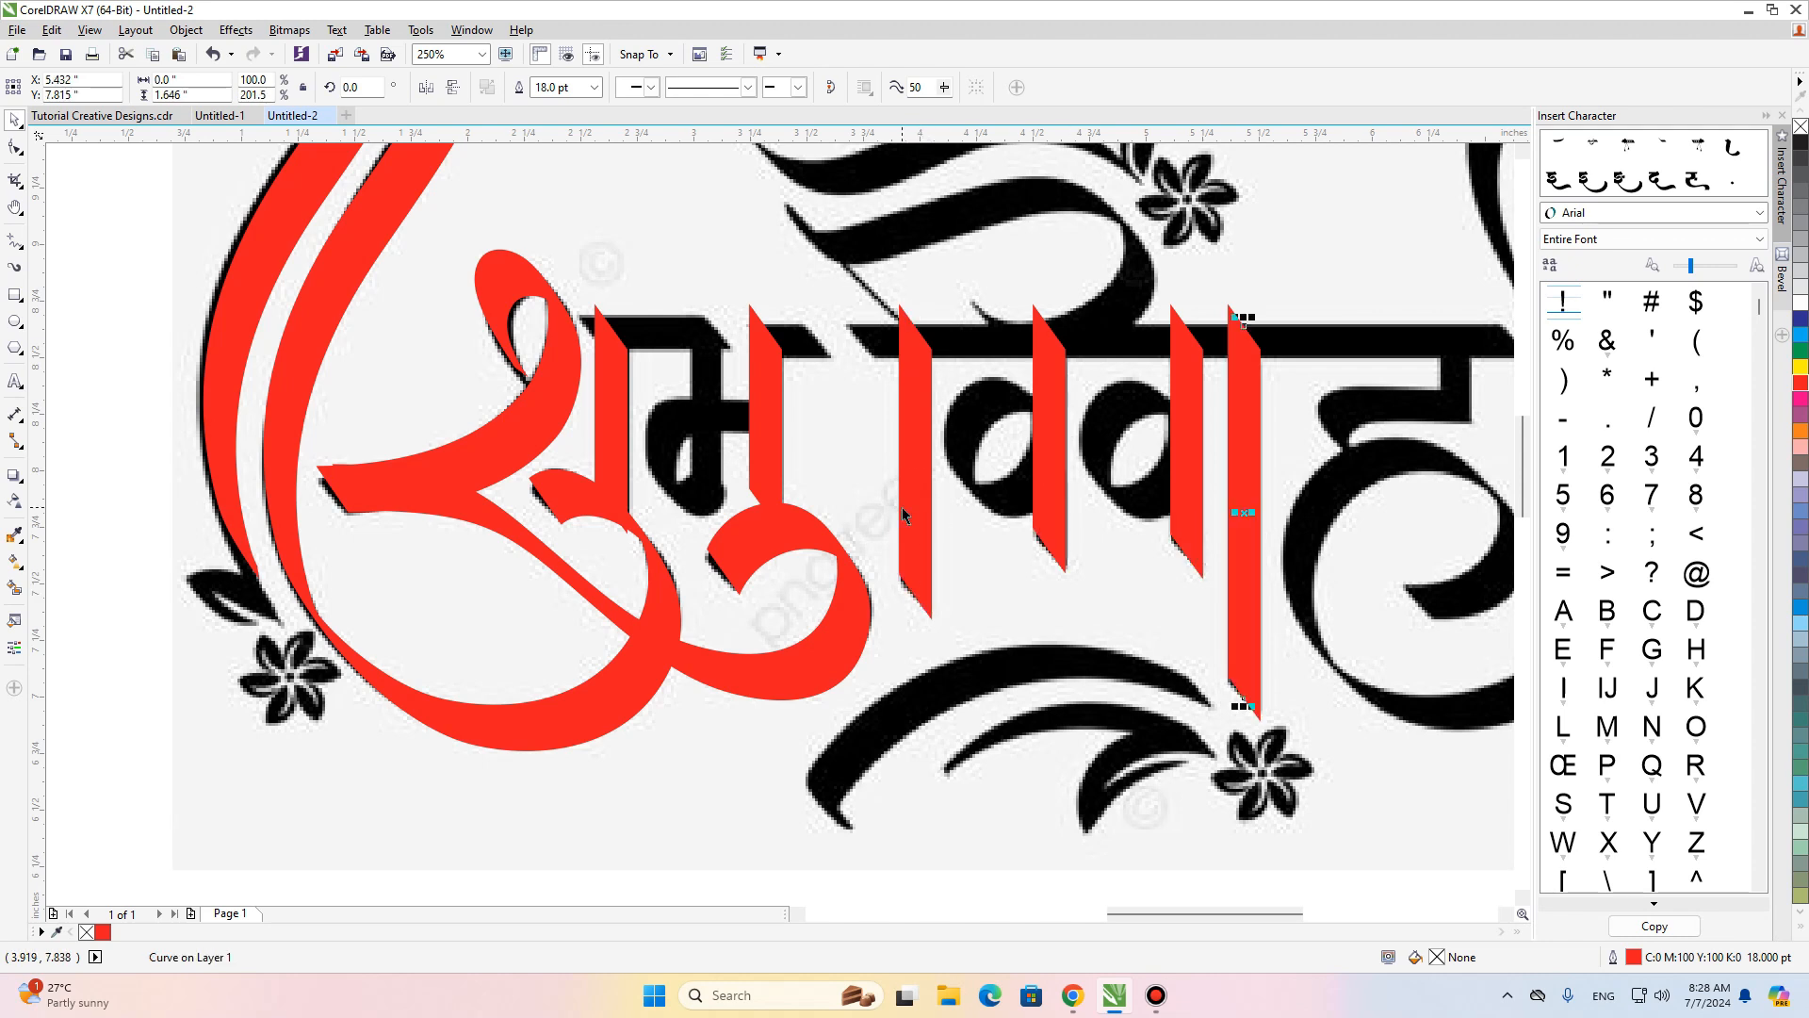
# Draw a connected line down the inner stem of भ, up its left side and across to the red stem.
pyautogui.press('h')
pyautogui.moveTo(893, 474); pyautogui.dragTo(825, 517)
pyautogui.moveTo(666, 469); pyautogui.dragTo(899, 487)
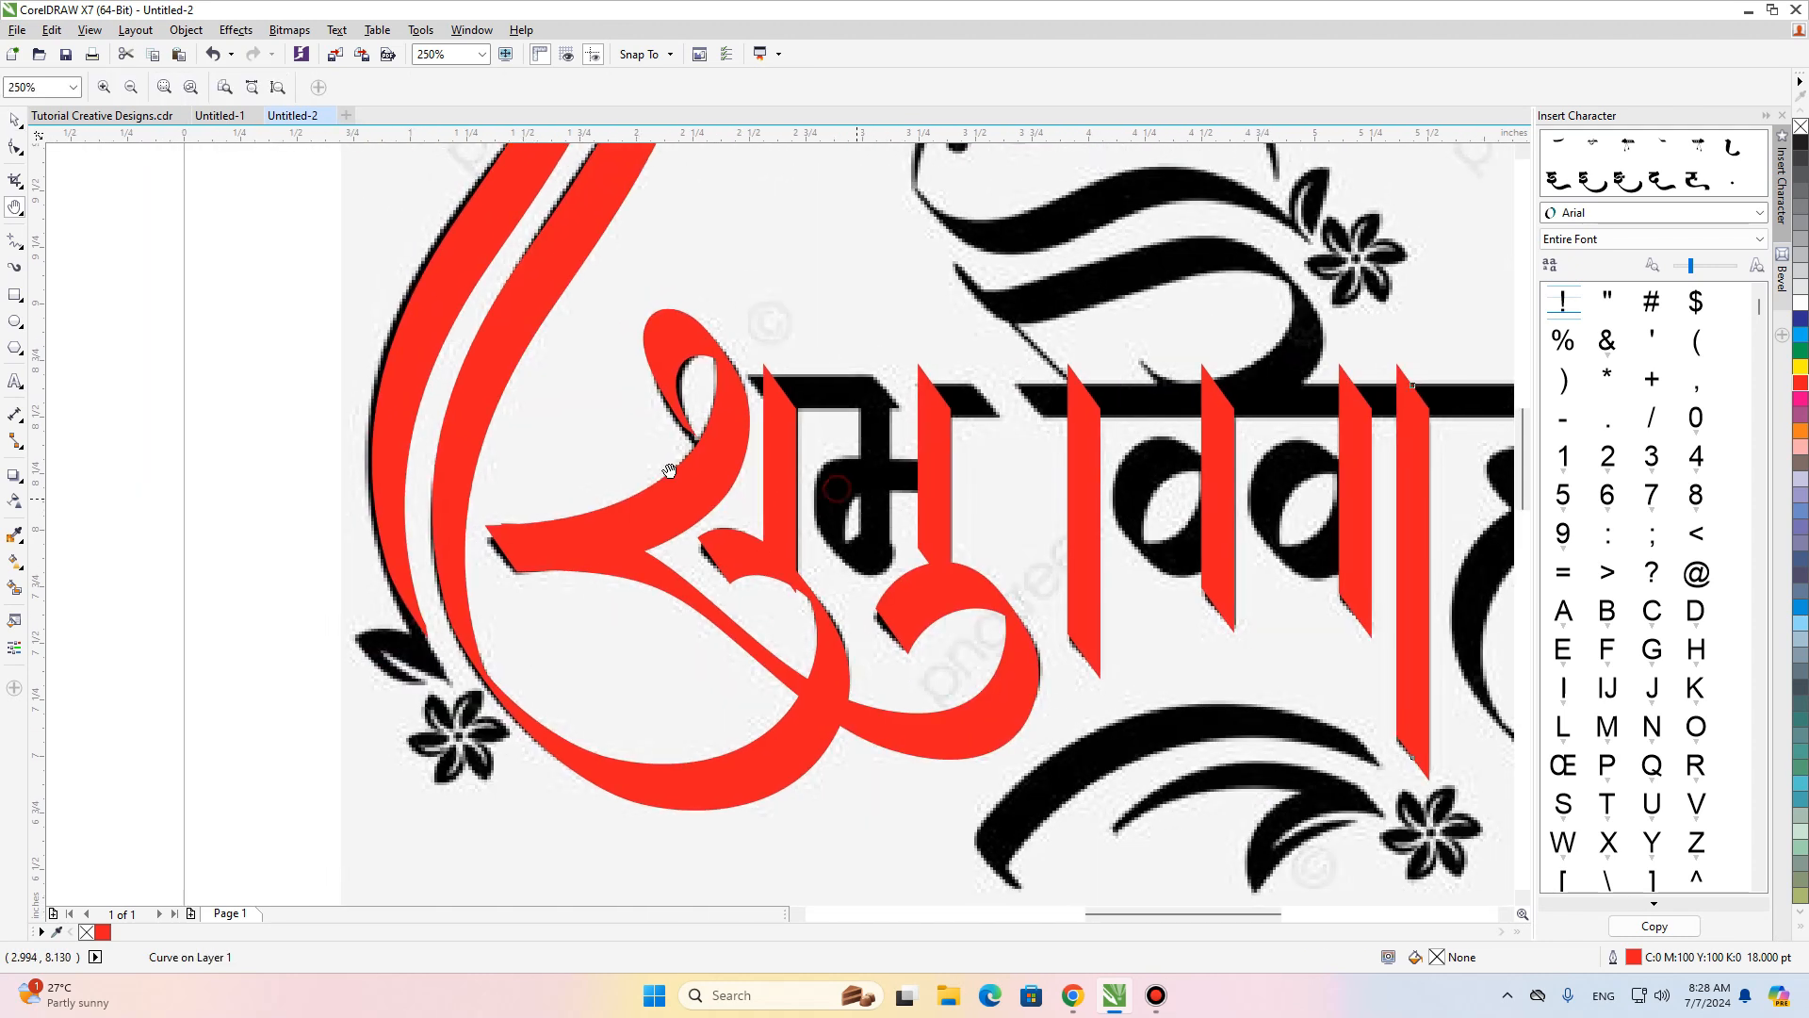
pyautogui.click(15, 242)
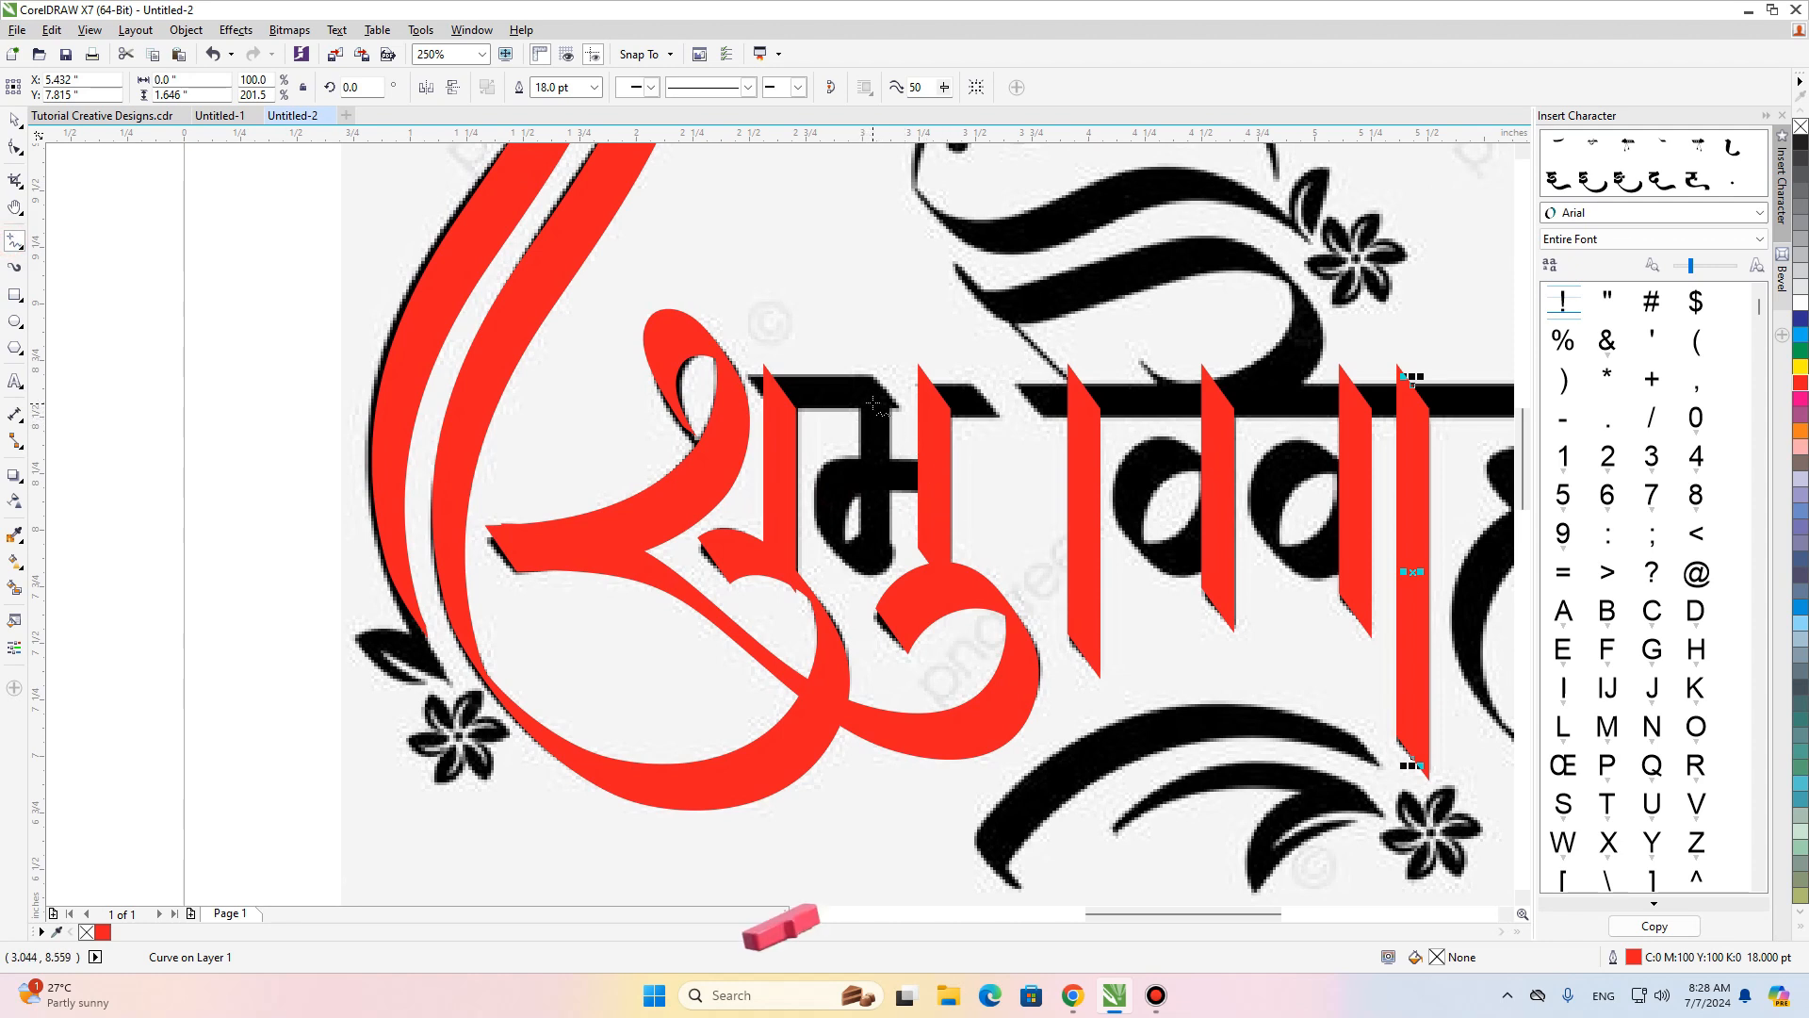
pyautogui.moveTo(873, 389); pyautogui.dragTo(872, 564)
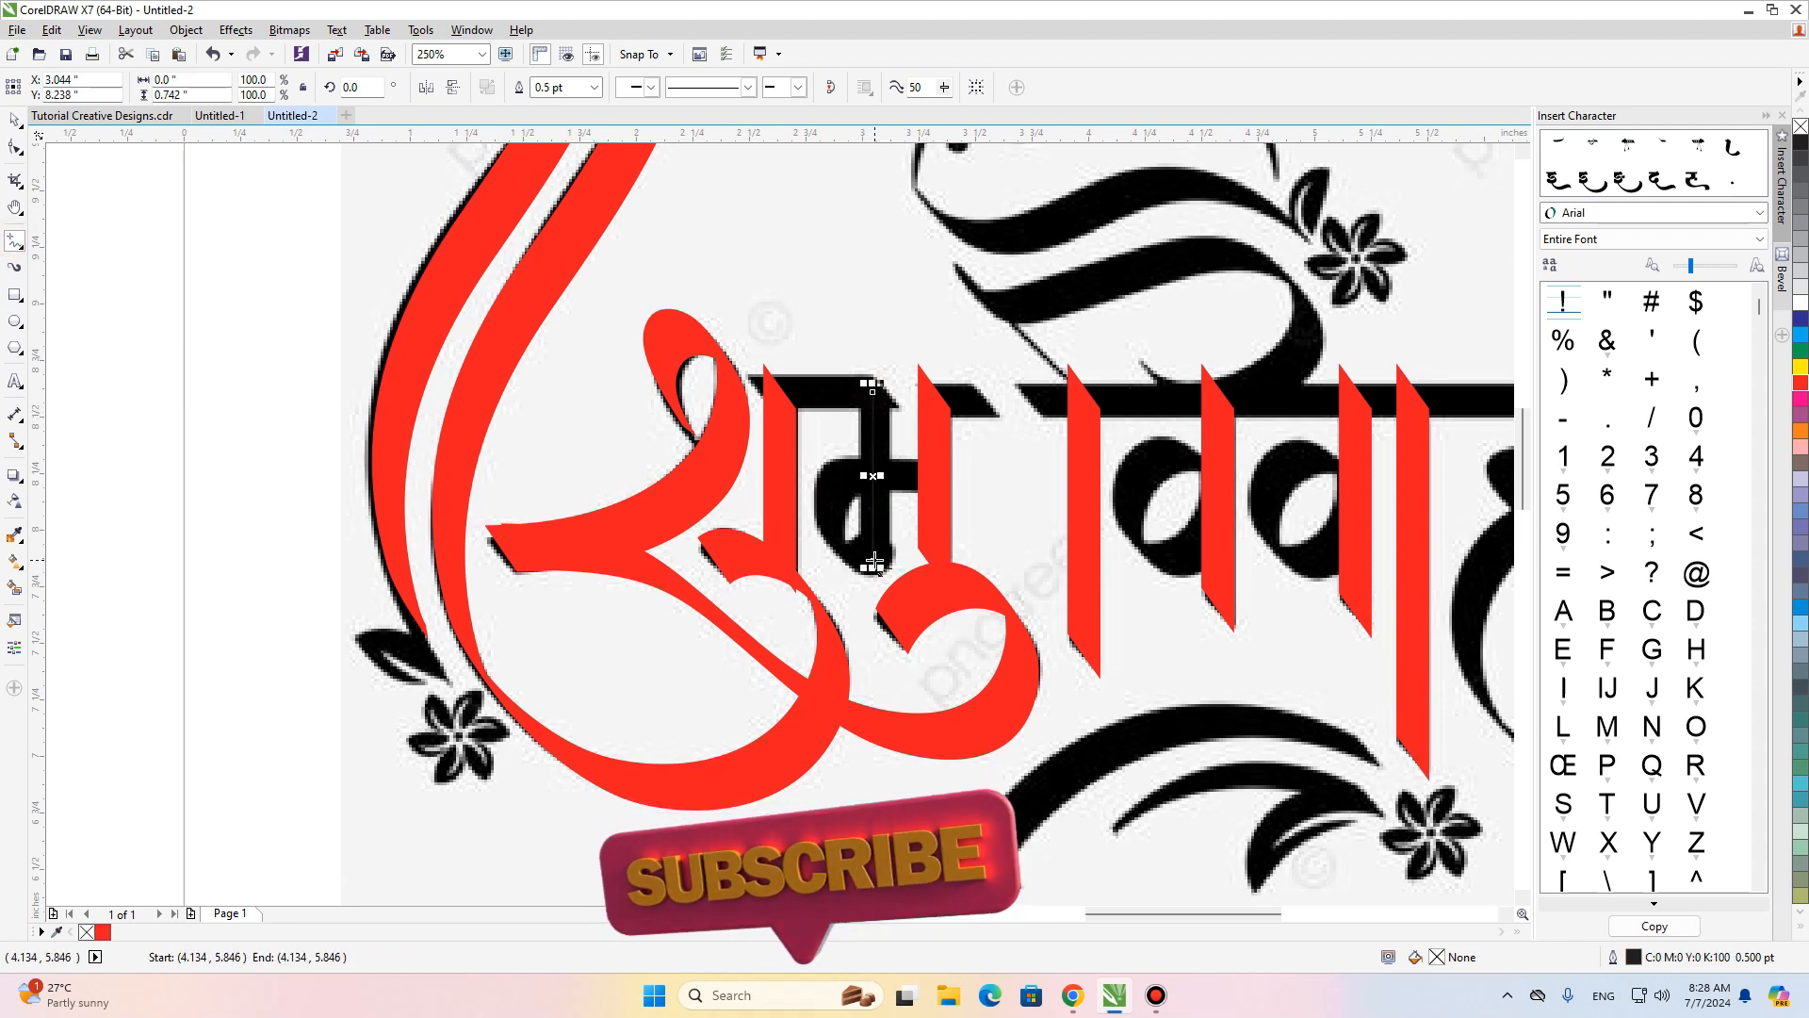
pyautogui.moveTo(871, 562); pyautogui.dragTo(803, 521)
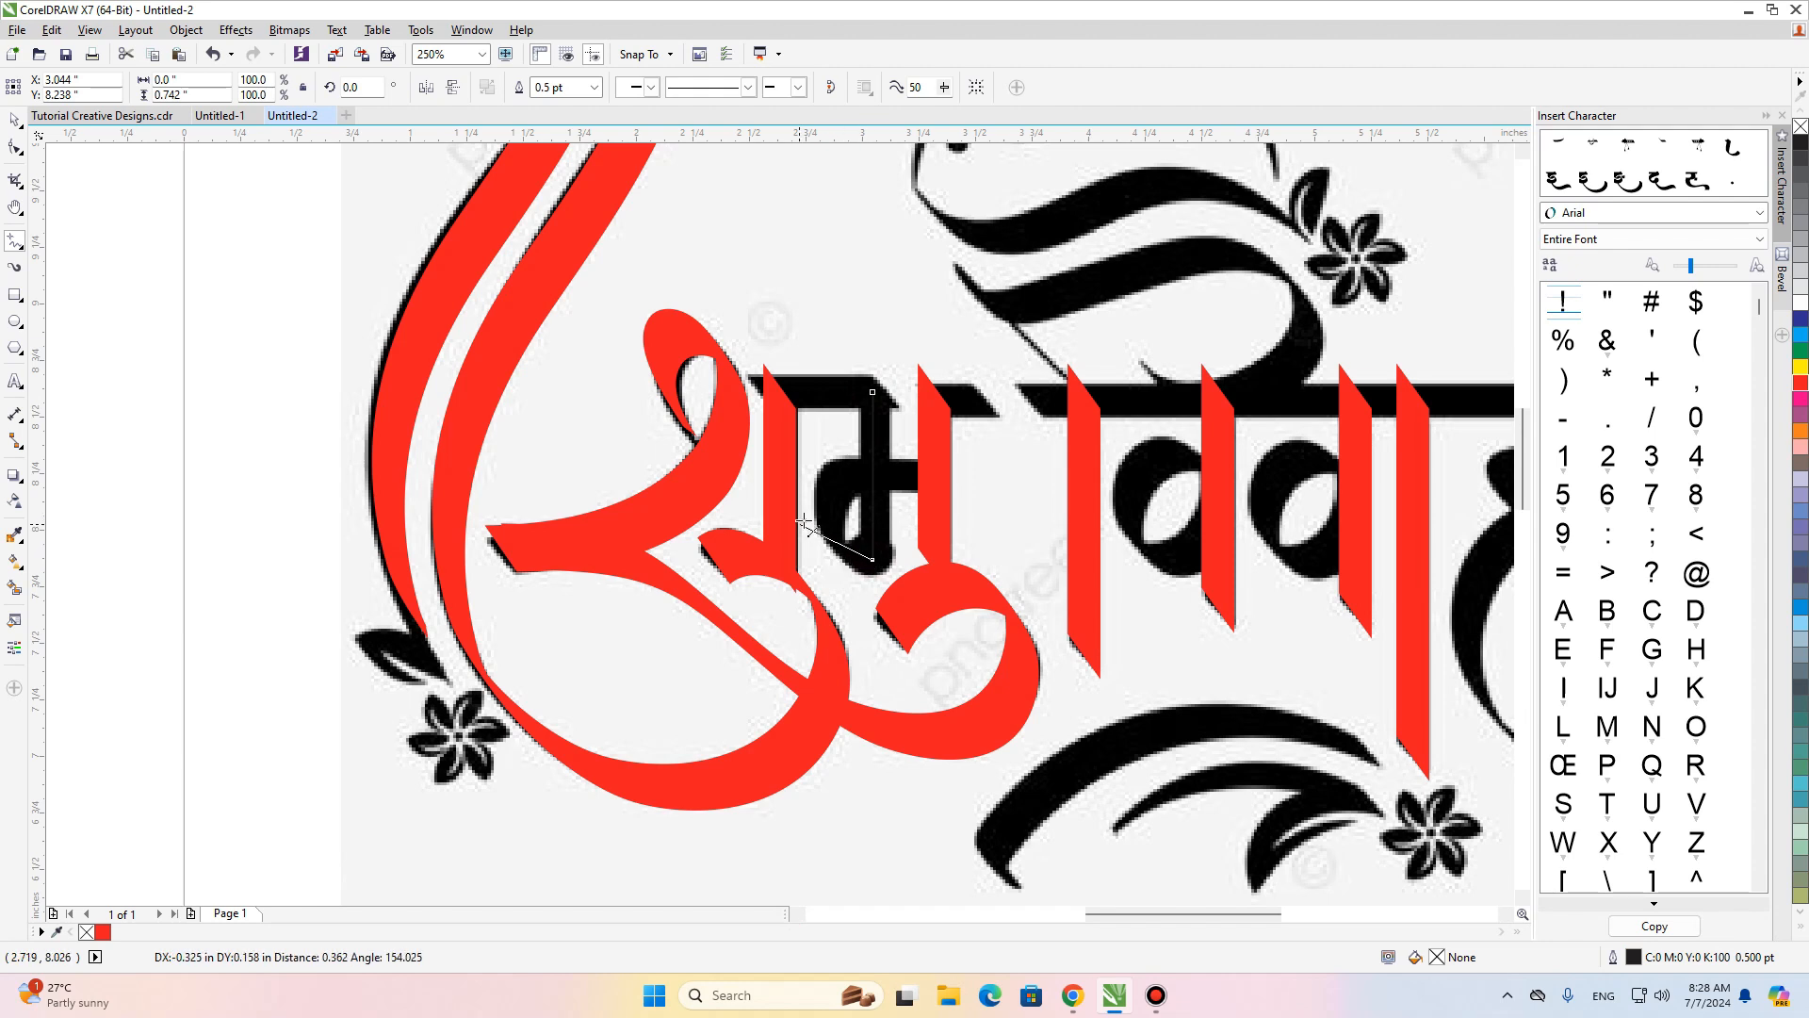
pyautogui.doubleClick(835, 474)
pyautogui.click(932, 473)
# Convert the slanted segment of the भ line to a curve and adjust its nodes and handles to follow the rounded black loop.
pyautogui.press('F10')
pyautogui.scroll(1, 866, 498)
pyautogui.click(838, 530)
pyautogui.click(264, 87)
pyautogui.moveTo(839, 532); pyautogui.dragTo(806, 555)
pyautogui.moveTo(804, 451); pyautogui.dragTo(803, 461)
pyautogui.moveTo(812, 602); pyautogui.dragTo(816, 614)
pyautogui.moveTo(997, 448); pyautogui.dragTo(998, 456)
pyautogui.moveTo(804, 461); pyautogui.dragTo(804, 453)
pyautogui.scroll(-1, 833, 496)
pyautogui.press('space')
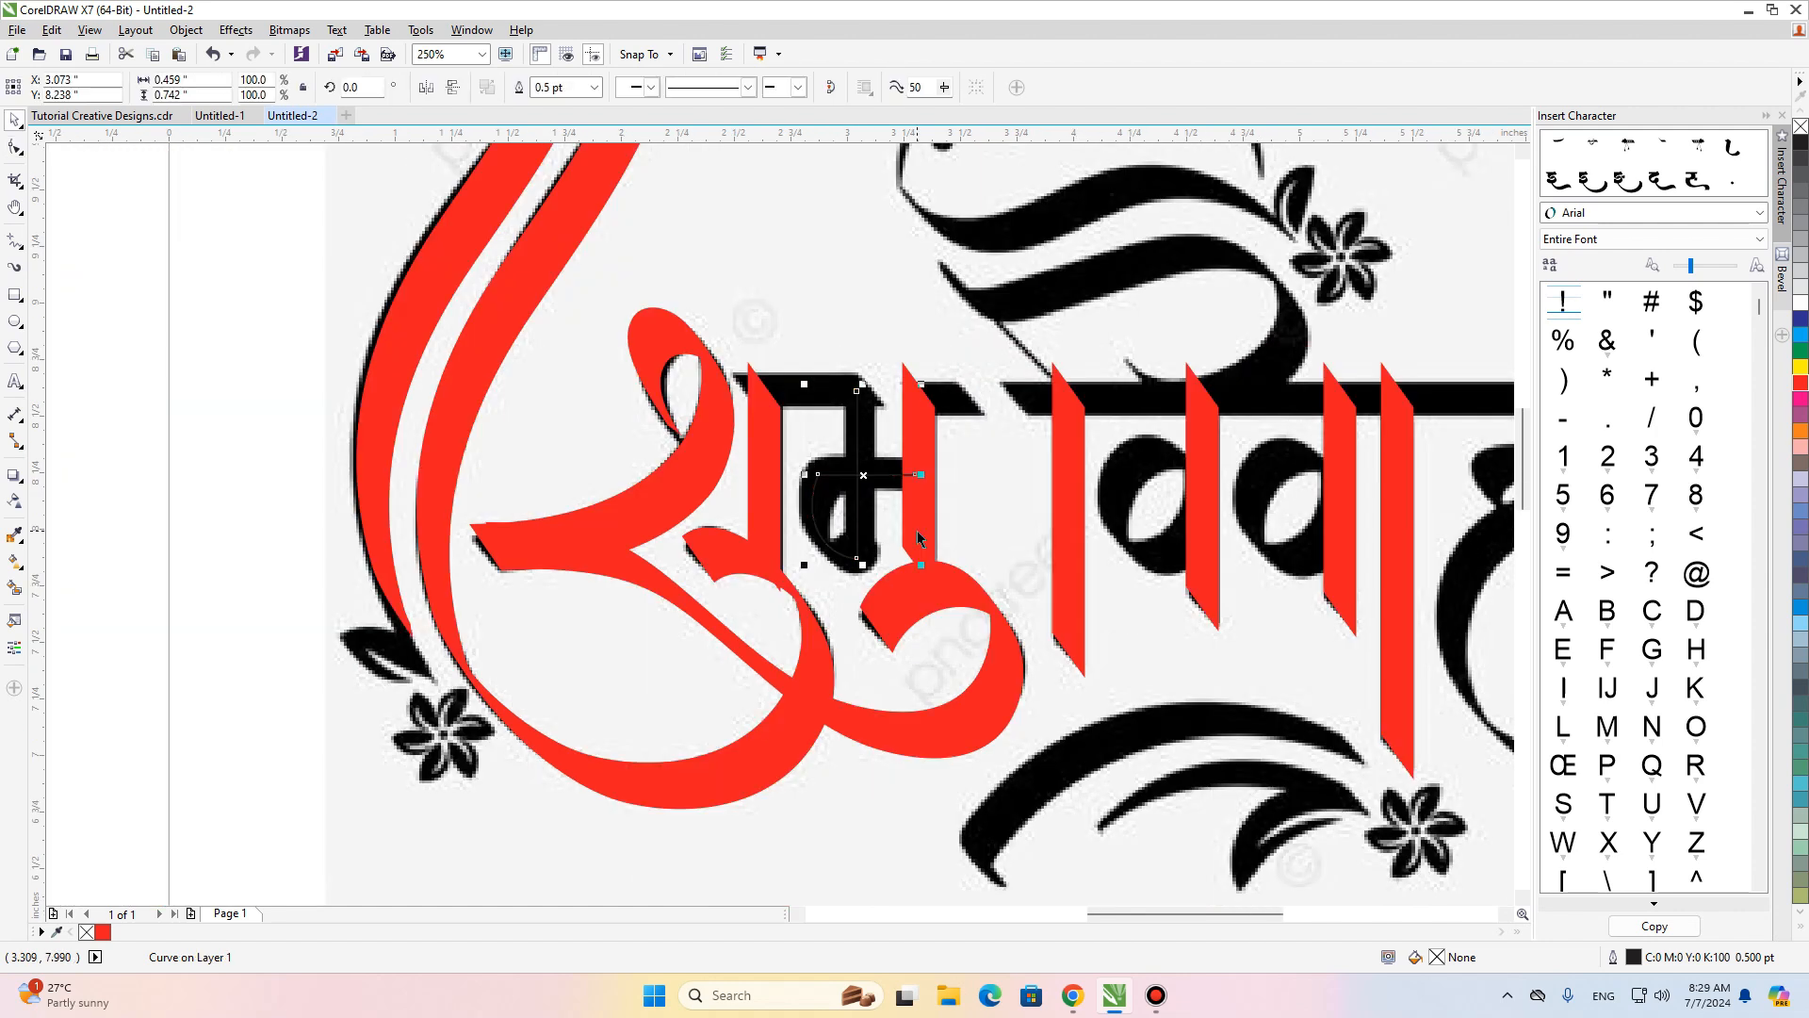
# Color the भ line's outline red and copy the calligraphic outline pen onto it from the red श curve.
pyautogui.moveTo(977, 497); pyautogui.dragTo(788, 494)
pyautogui.rightClick(1804, 384)
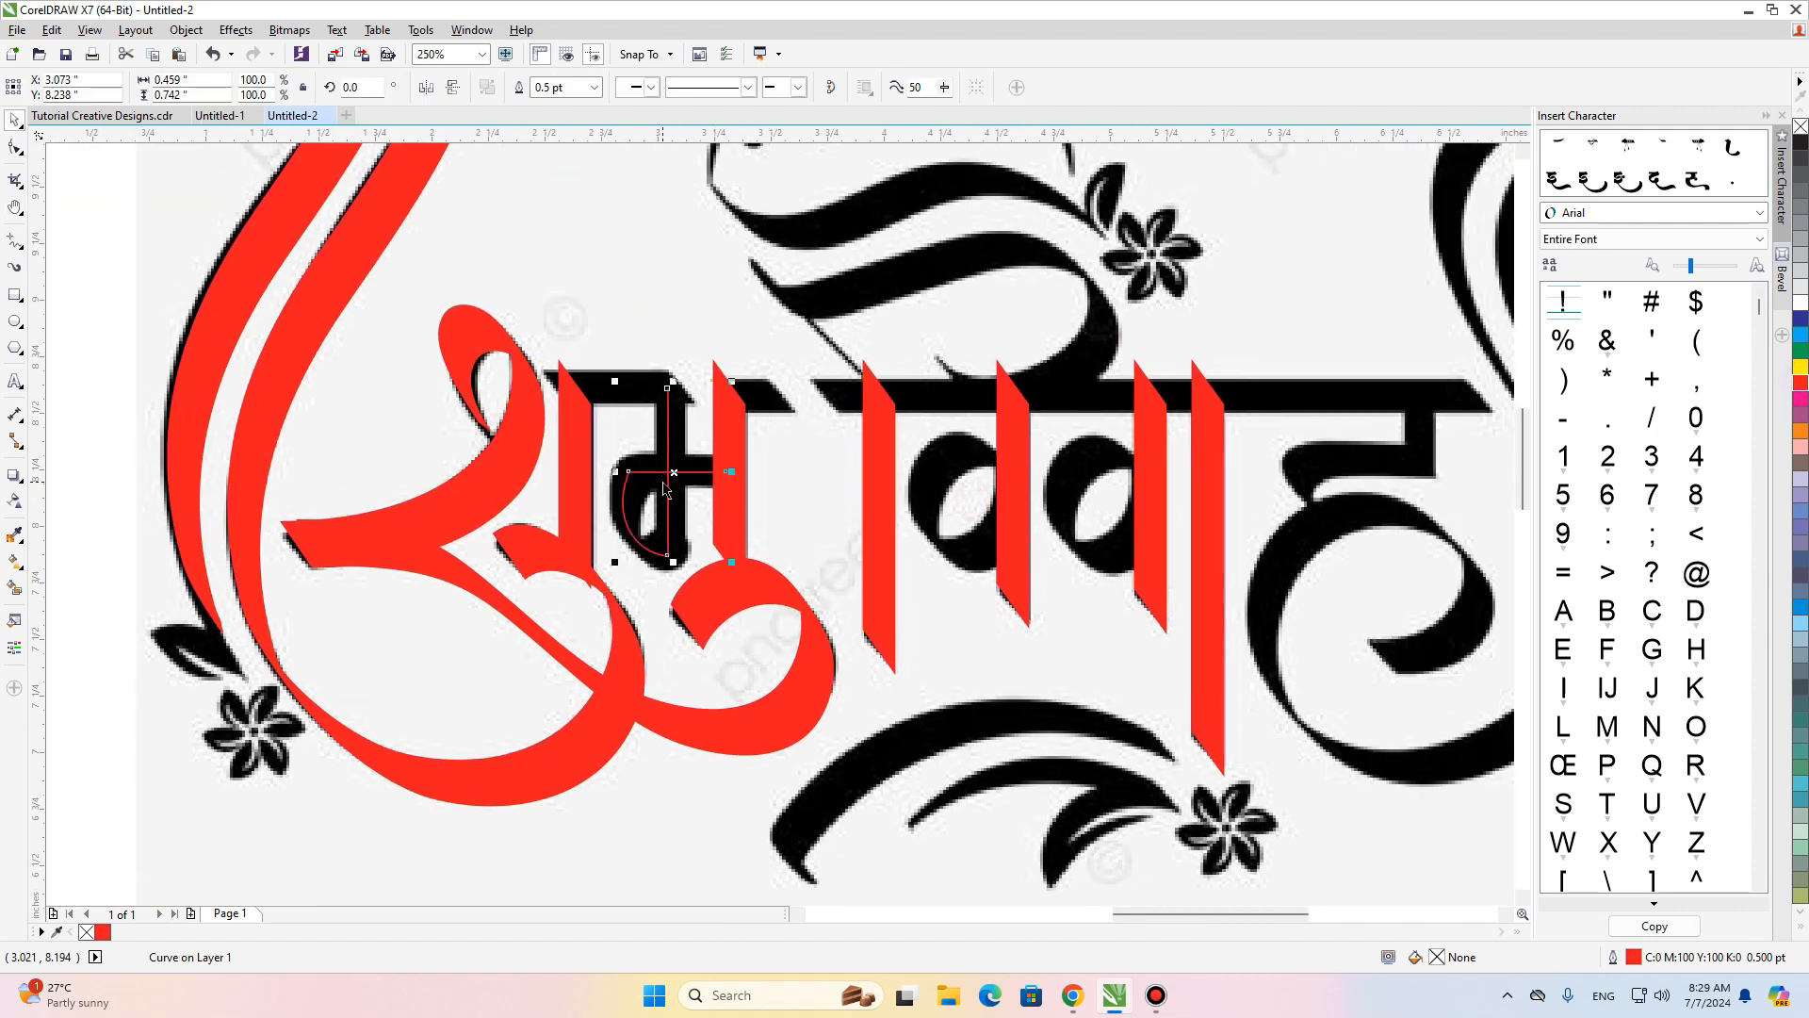
pyautogui.hotkey('alt', 'e')
pyautogui.press('m')
pyautogui.click(900, 529)
pyautogui.click(476, 482)
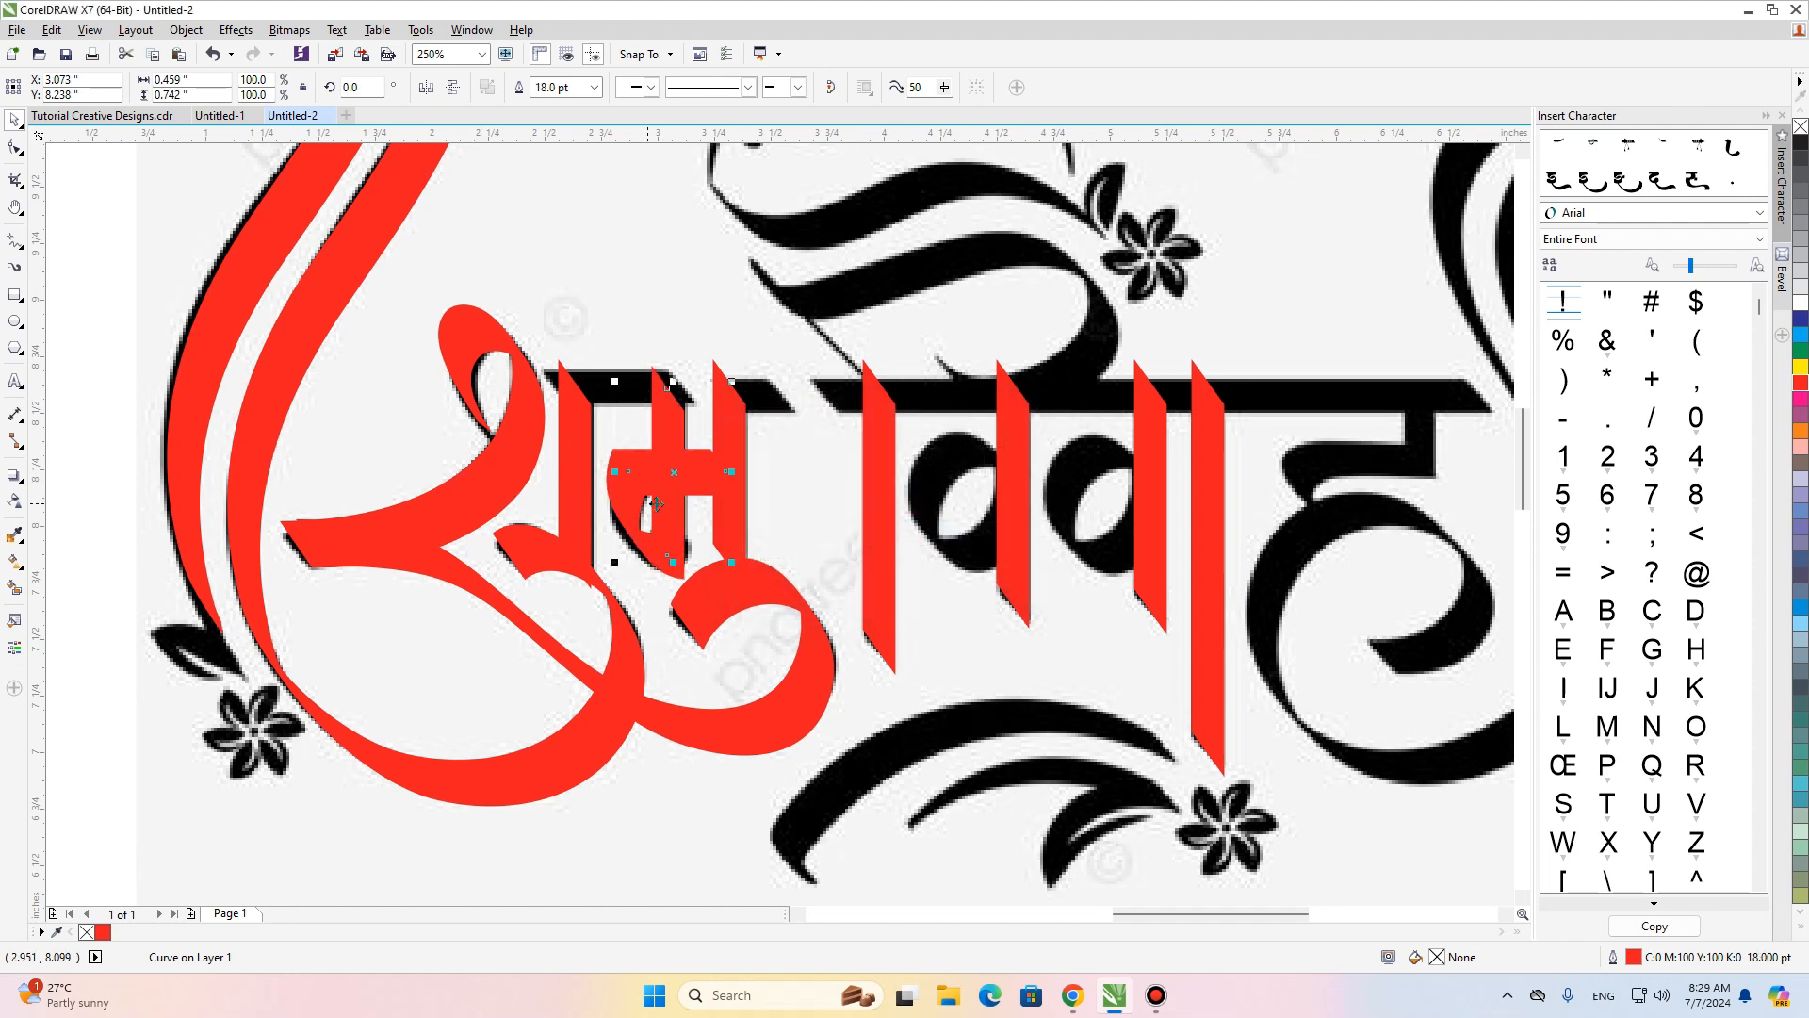
pyautogui.scroll(2, 672, 486)
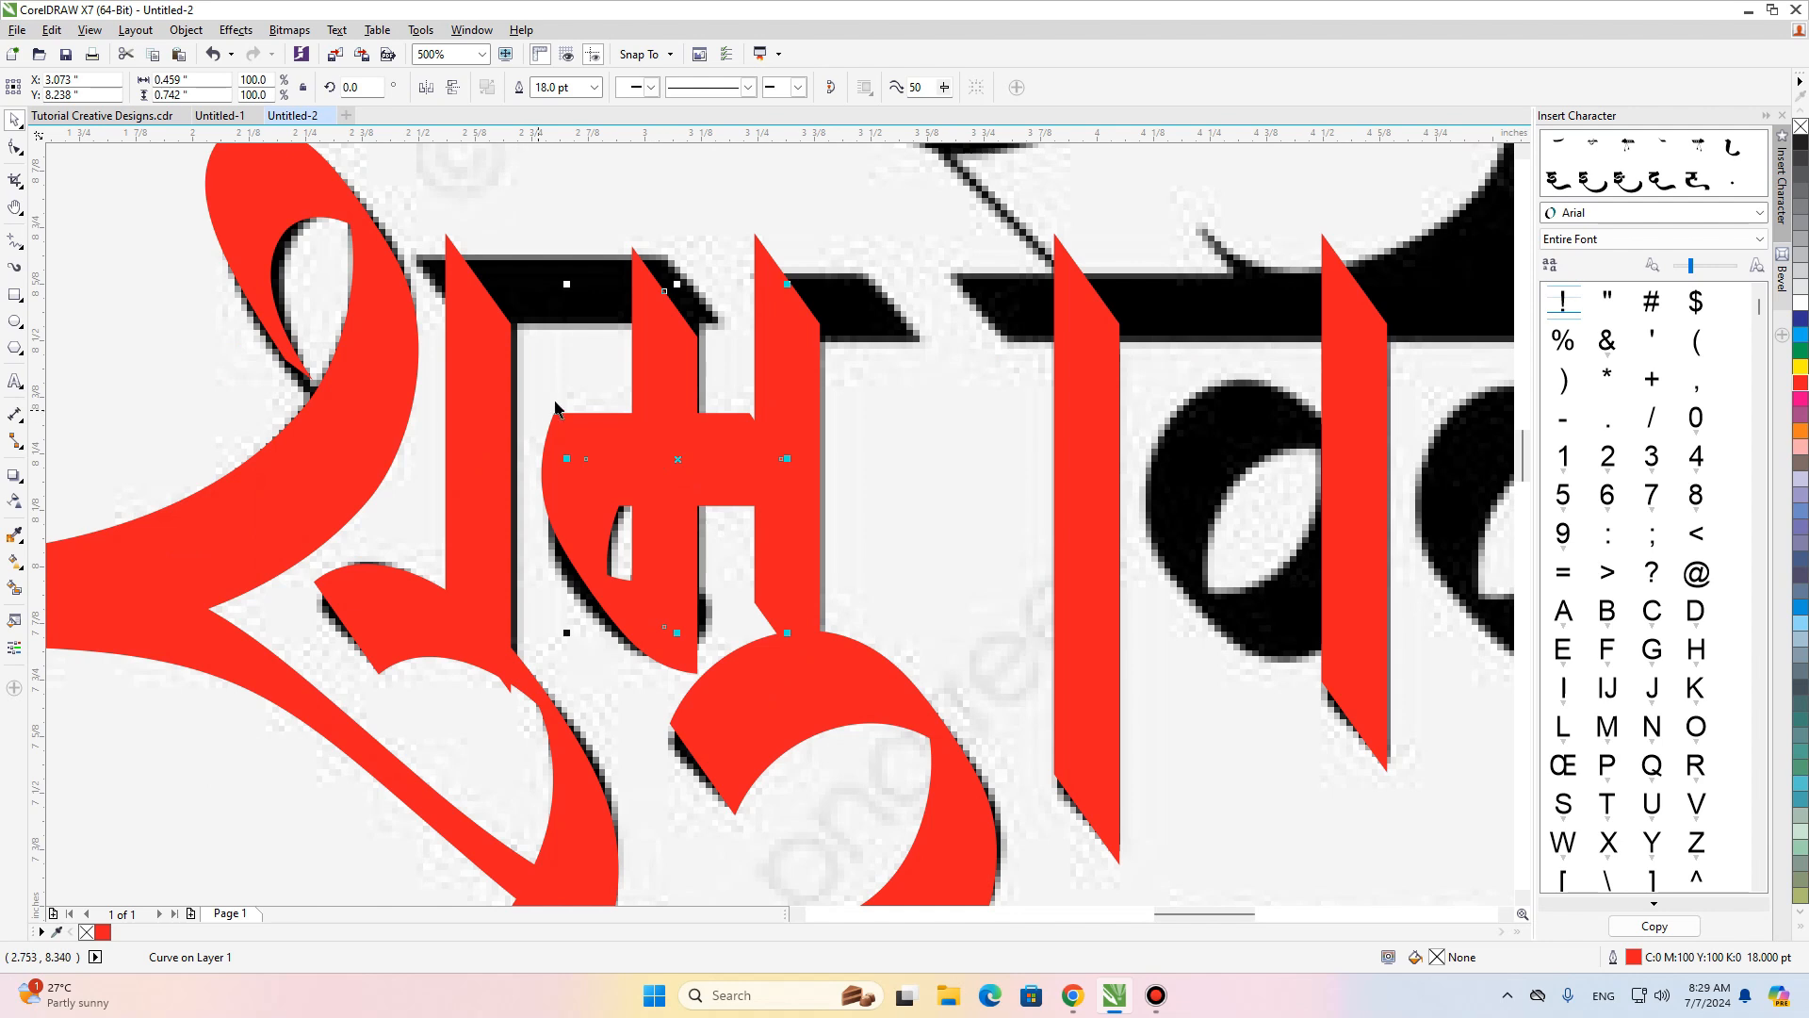
# Draw a freehand curve around the black loop of the first व in विवाह.
pyautogui.scroll(-1, 269, 437)
pyautogui.click(14, 242)
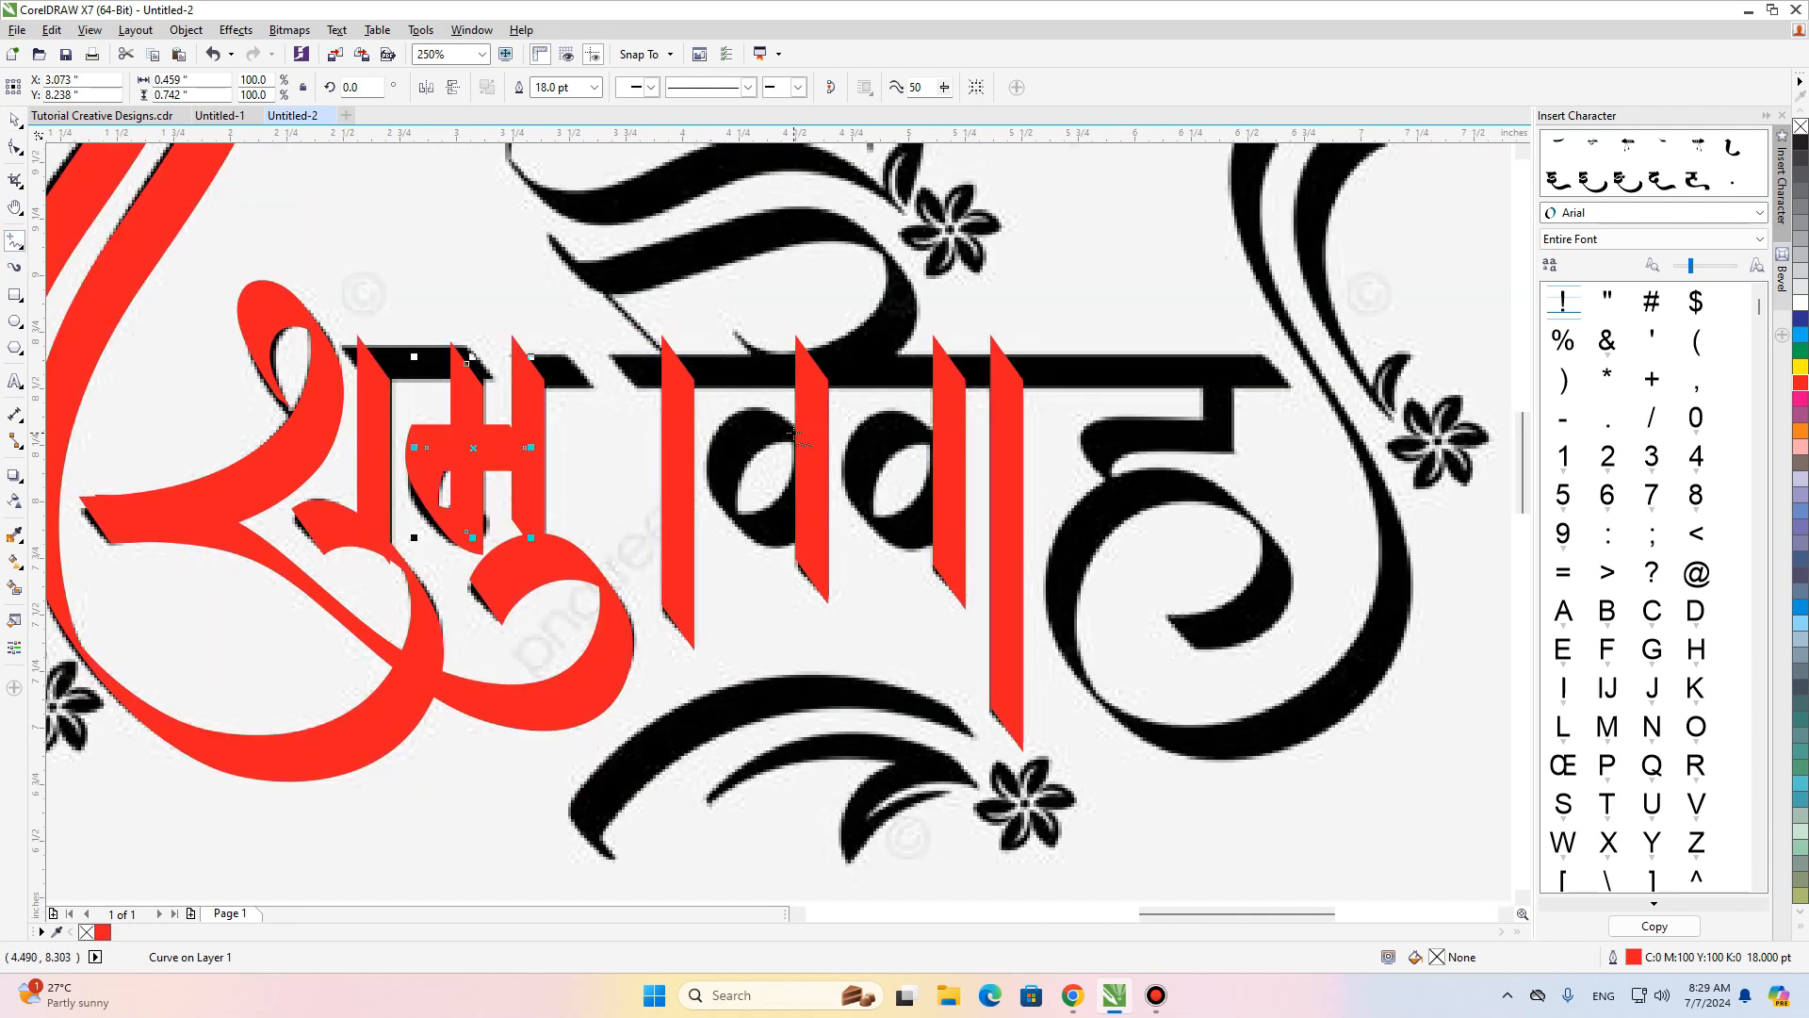
pyautogui.moveTo(797, 433); pyautogui.dragTo(811, 471)
# Adjust the nodes and handles of the व curve to follow the rounded loop, and close the curve.
pyautogui.press('F10')
pyautogui.scroll(1, 764, 487)
pyautogui.moveTo(688, 541); pyautogui.dragTo(708, 543)
pyautogui.moveTo(760, 624); pyautogui.dragTo(789, 568)
pyautogui.moveTo(712, 428); pyautogui.dragTo(670, 461)
pyautogui.moveTo(789, 568); pyautogui.dragTo(790, 589)
pyautogui.moveTo(819, 520); pyautogui.dragTo(826, 530)
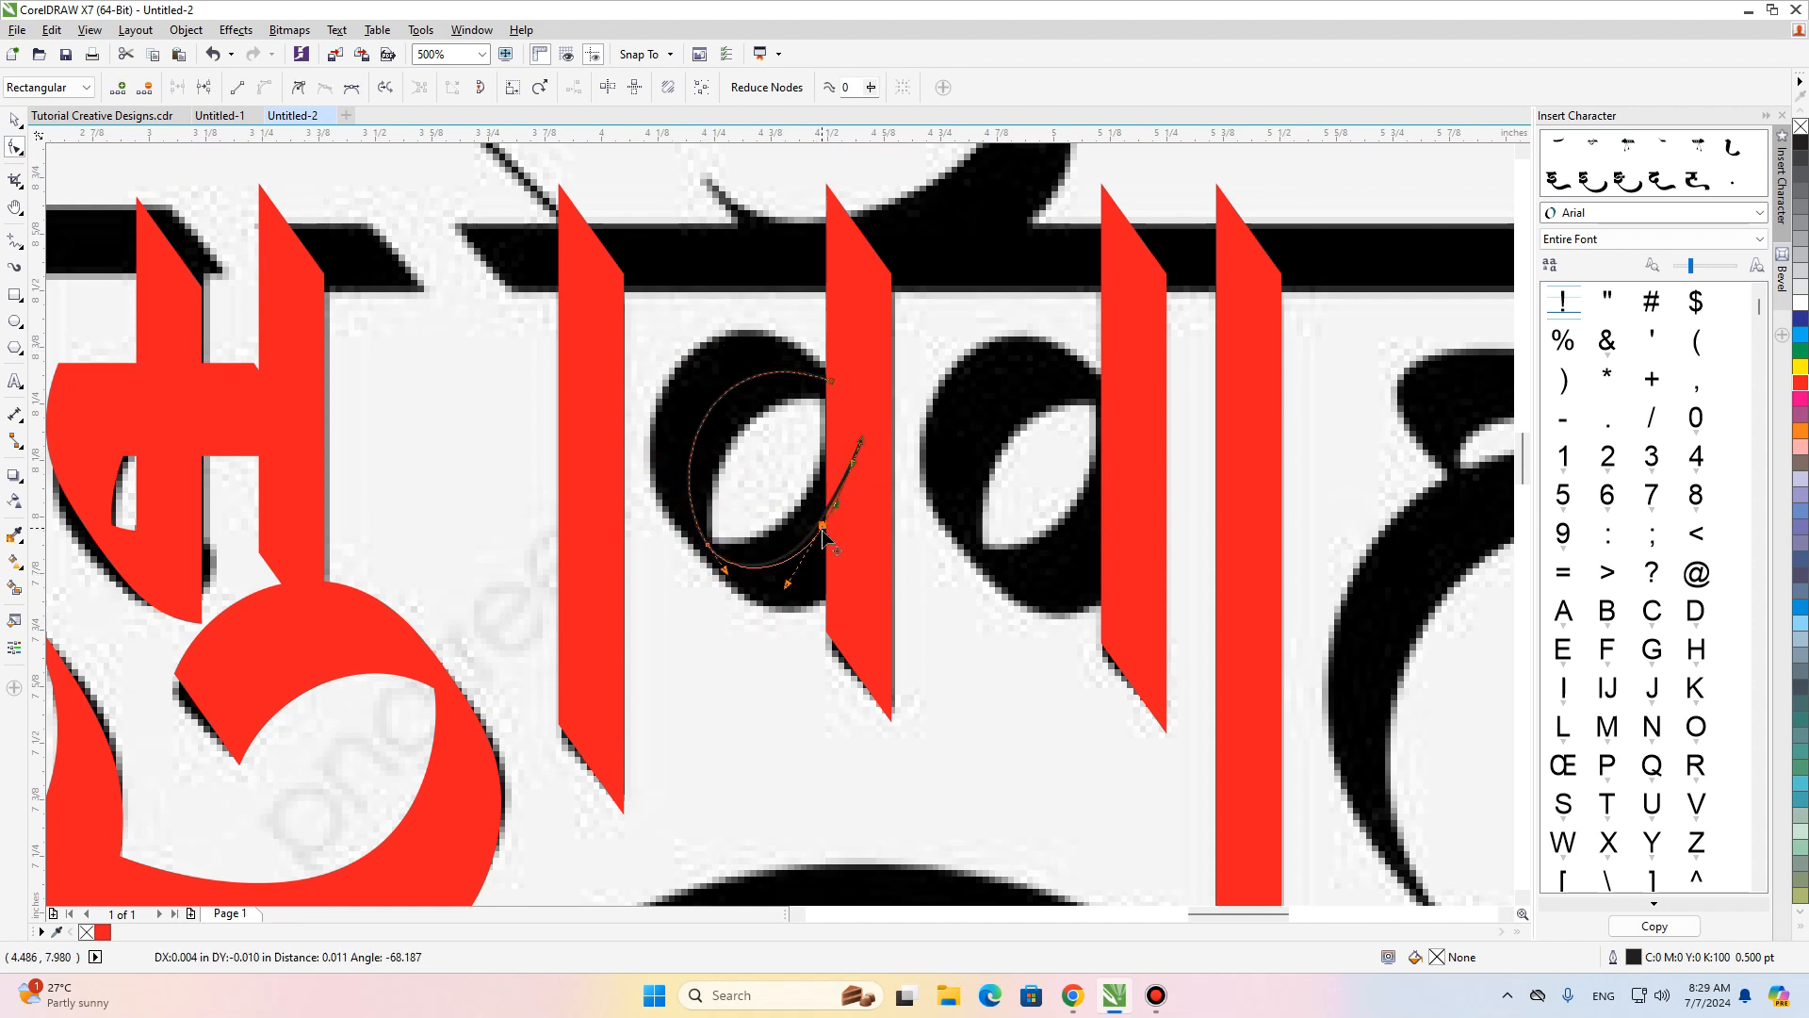
pyautogui.click(479, 87)
pyautogui.moveTo(700, 423); pyautogui.dragTo(694, 417)
pyautogui.click(709, 543)
pyautogui.scroll(-1, 842, 384)
# Copy the red 18 pt calligraphic outline pen and color from the श curve onto the व loop.
pyautogui.press('space')
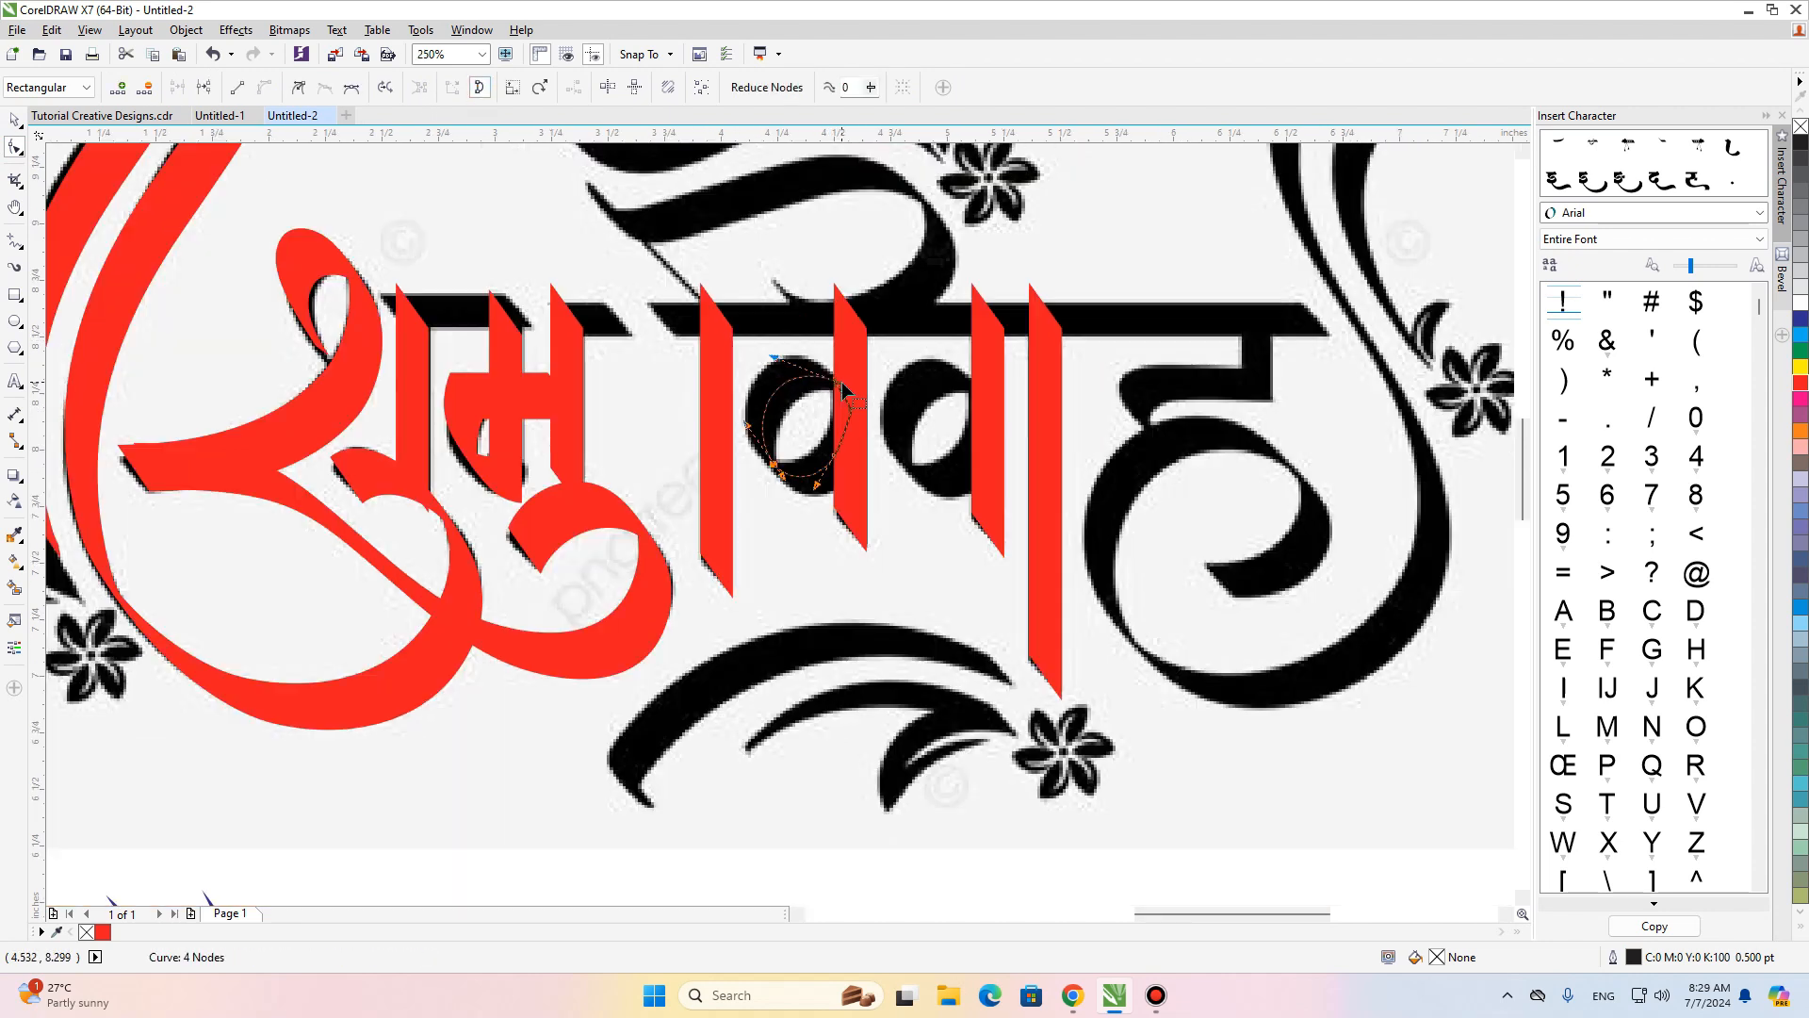
pyautogui.hotkey('alt', 'e')
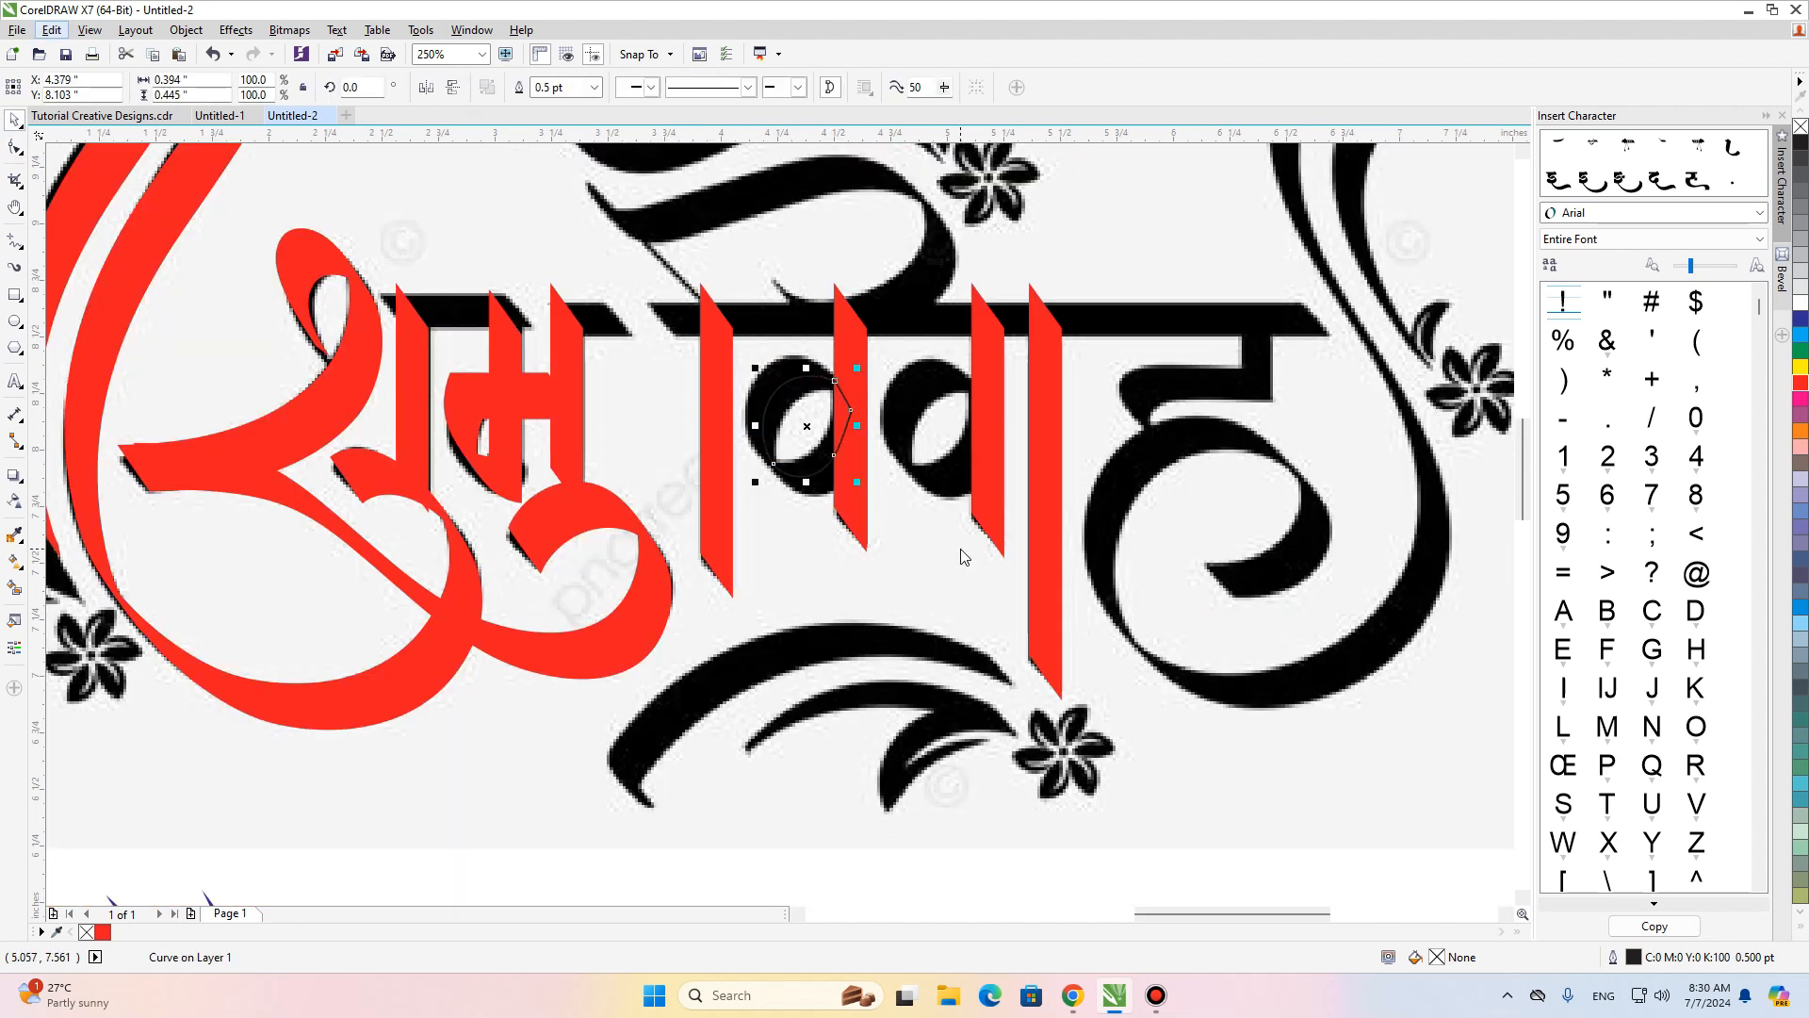
pyautogui.press('m')
pyautogui.click(924, 534)
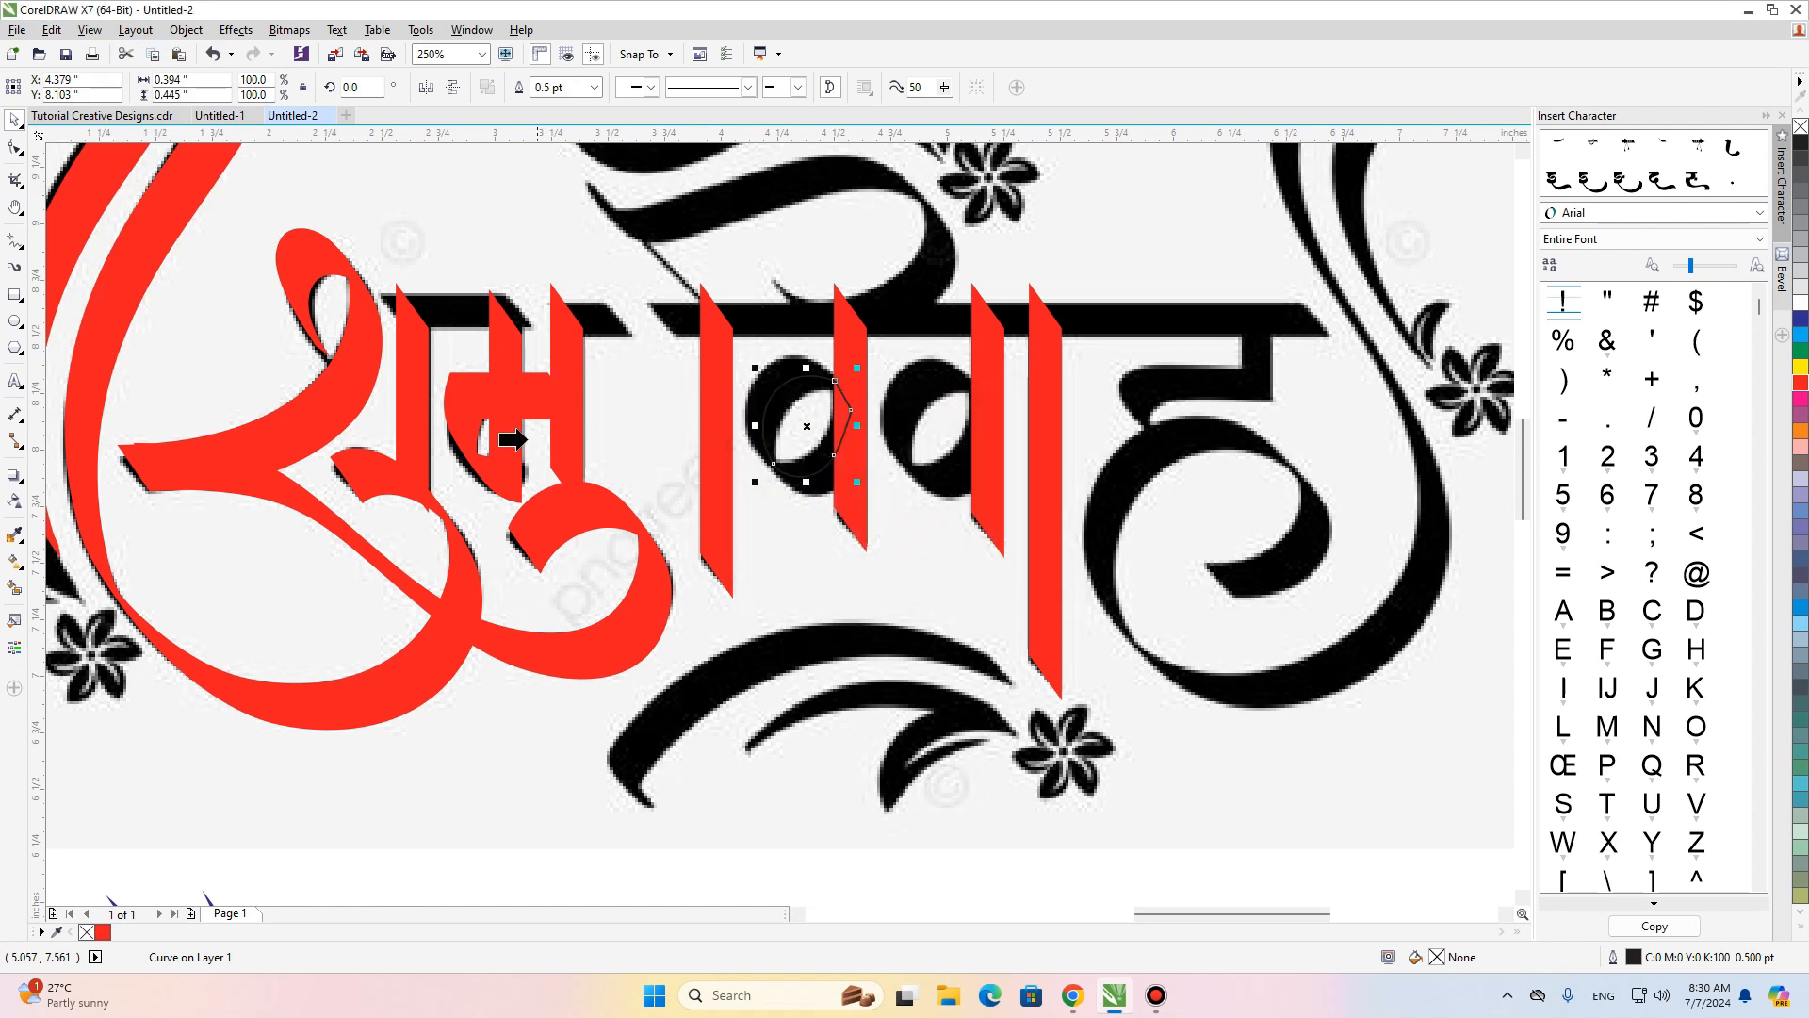
pyautogui.click(311, 424)
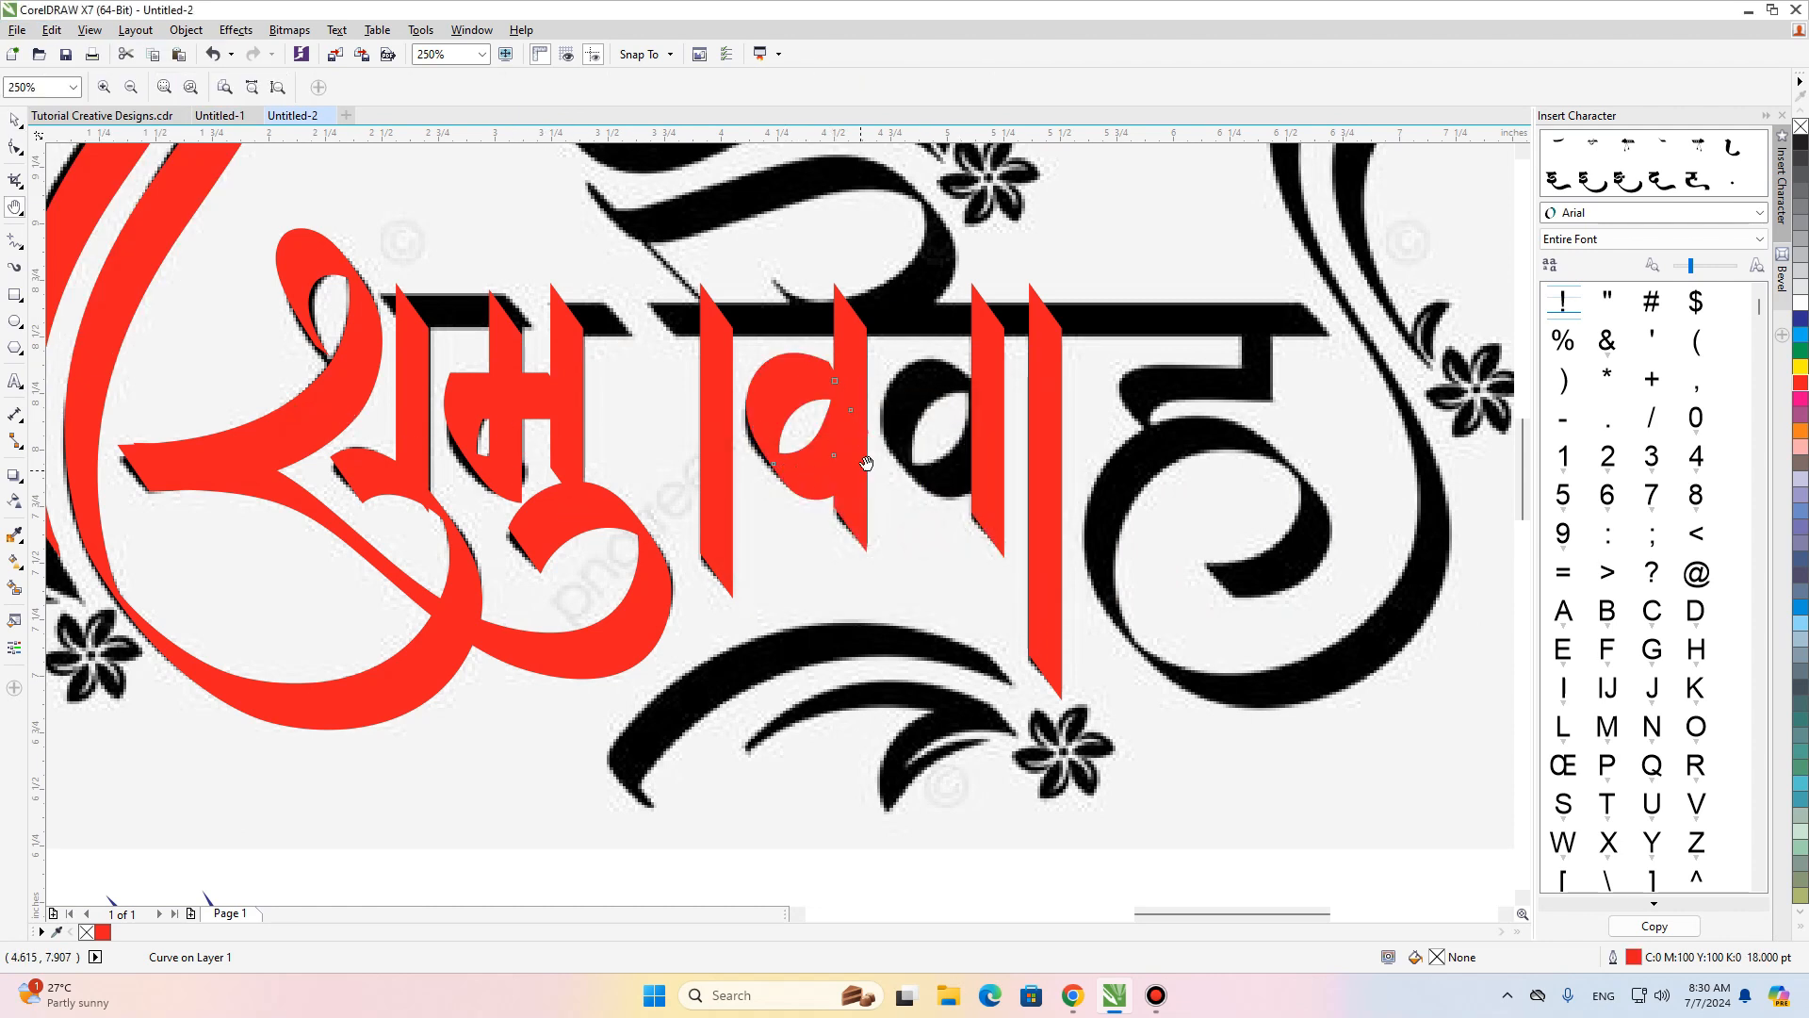
# Reduce the व loop's outline width to 16 pt and place a duplicate over the second व.
pyautogui.scroll(1, 860, 469)
pyautogui.click(570, 90)
pyautogui.write('17')
pyautogui.press('Return')
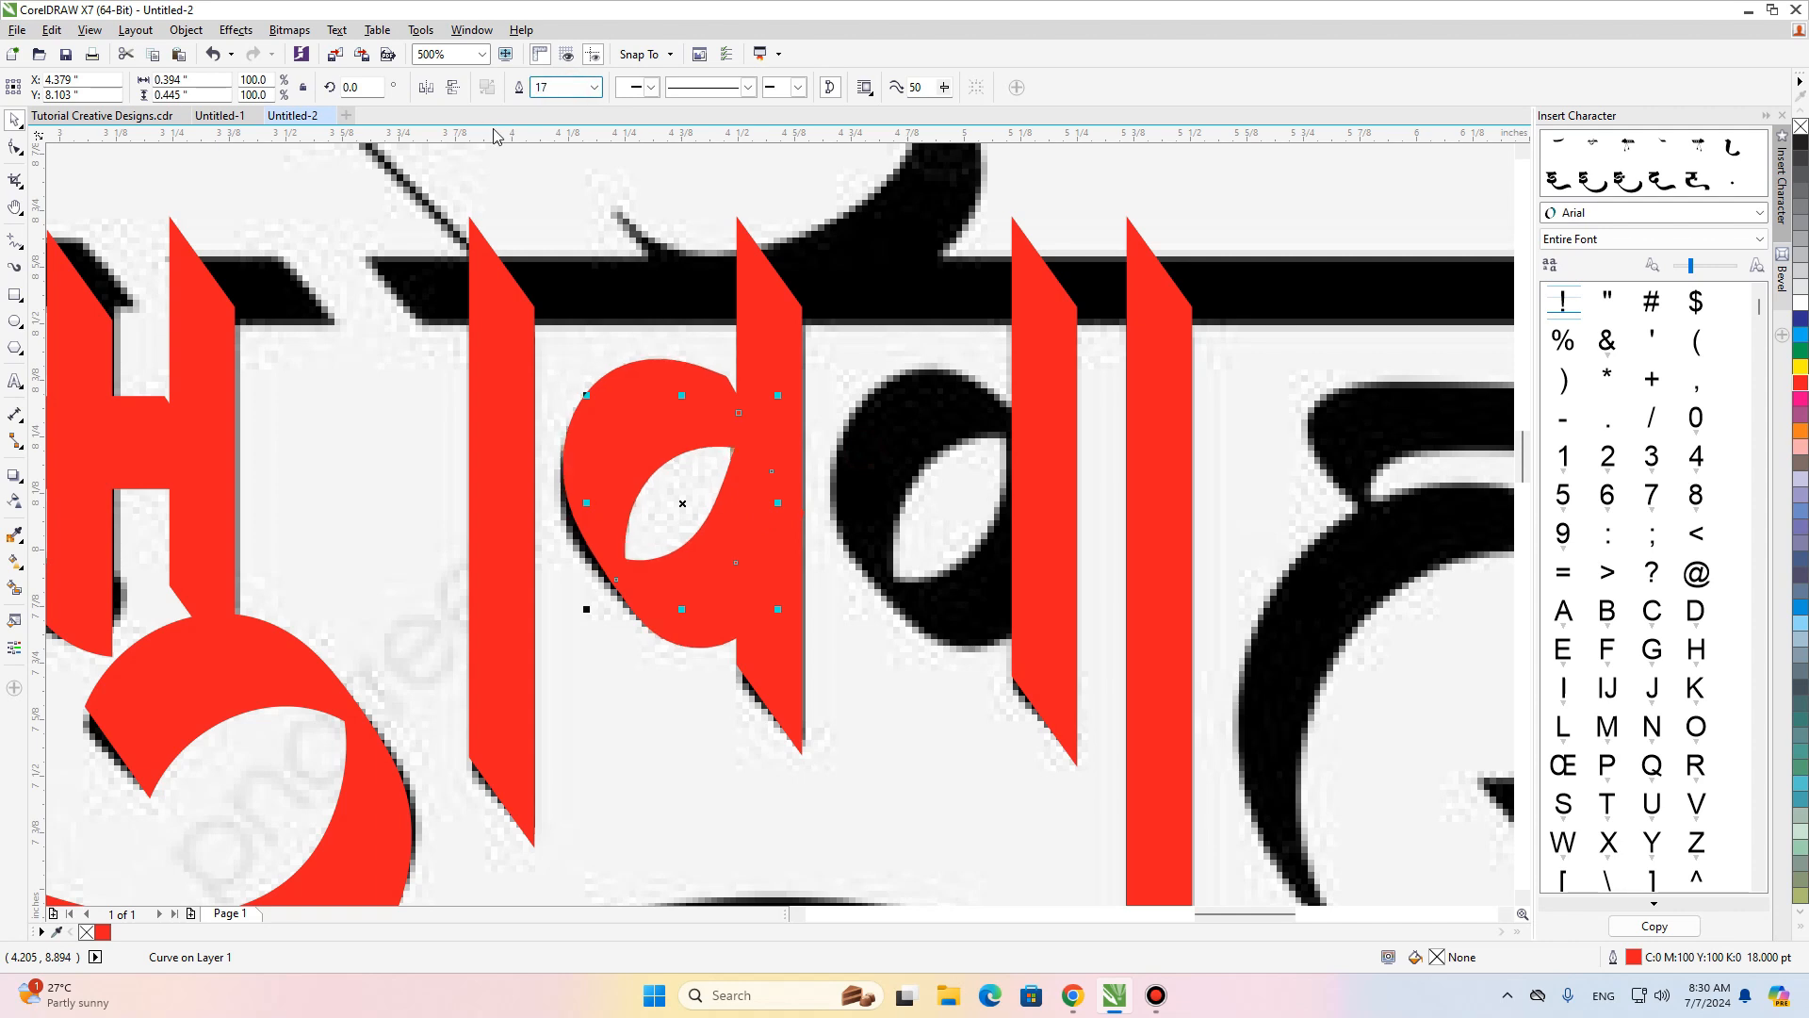
pyautogui.moveTo(572, 89); pyautogui.dragTo(510, 118)
pyautogui.write('16')
pyautogui.press('Return')
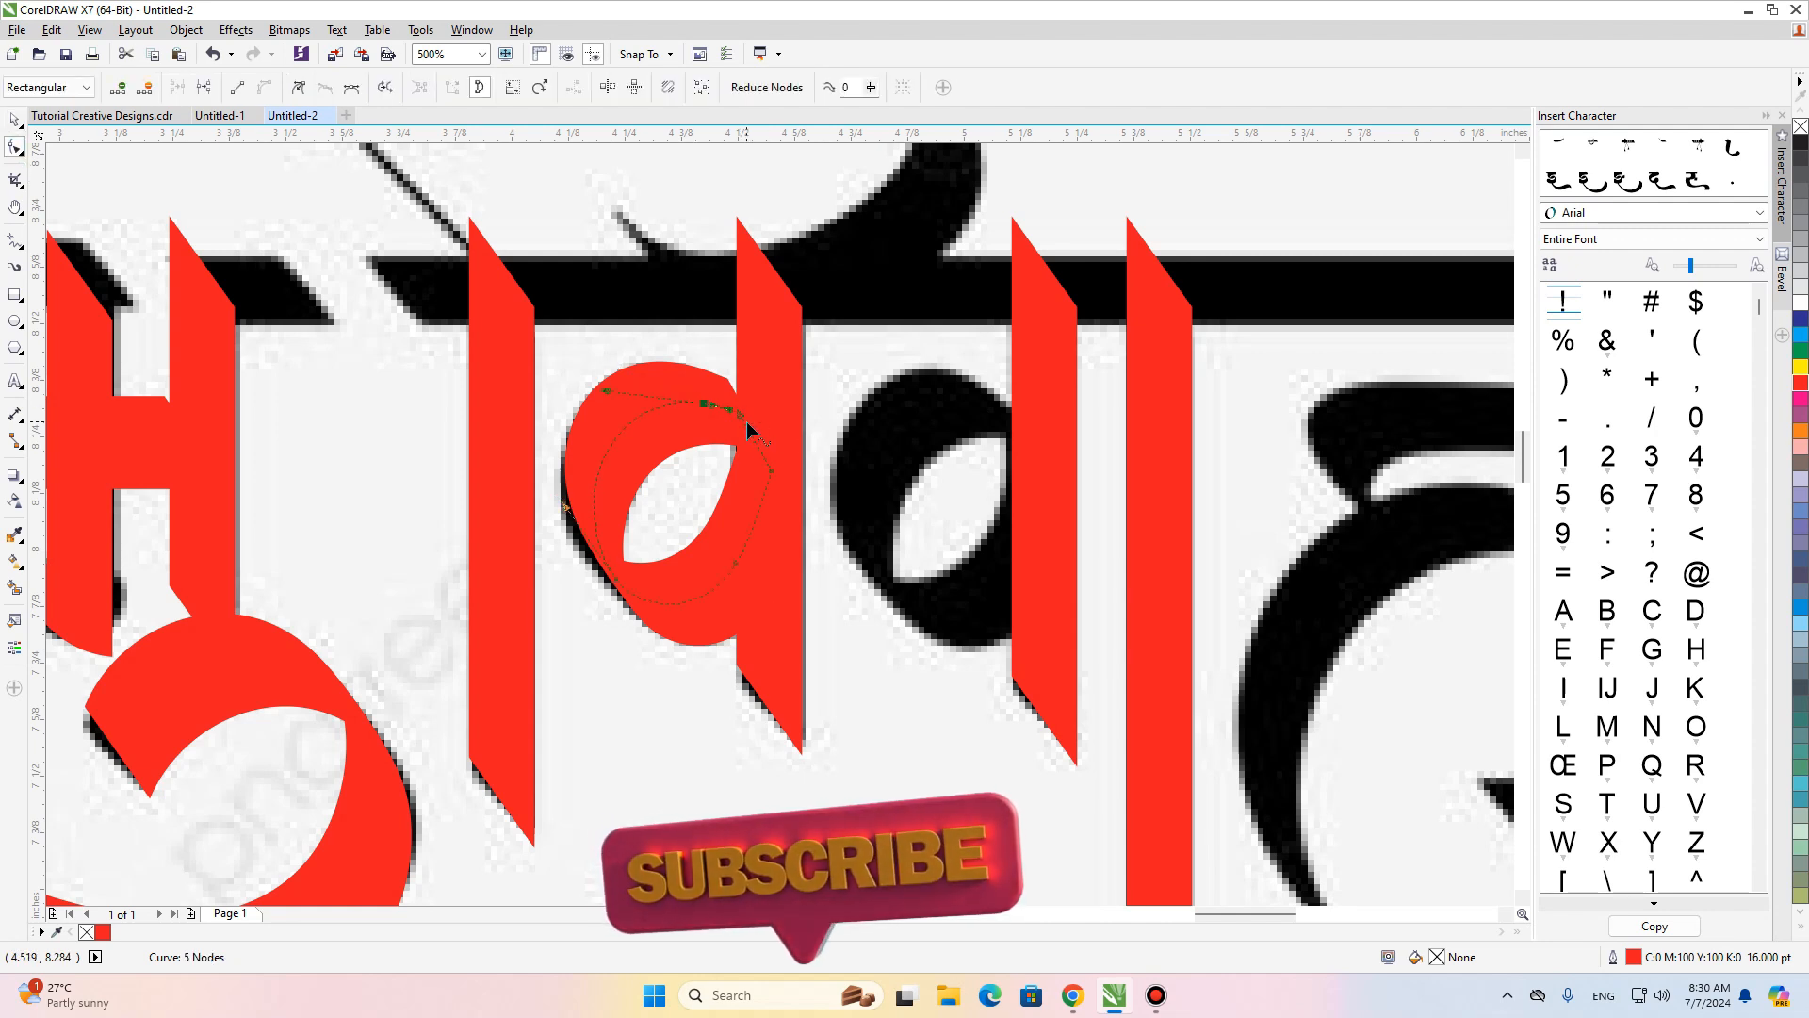
pyautogui.moveTo(685, 504); pyautogui.dragTo(950, 510)
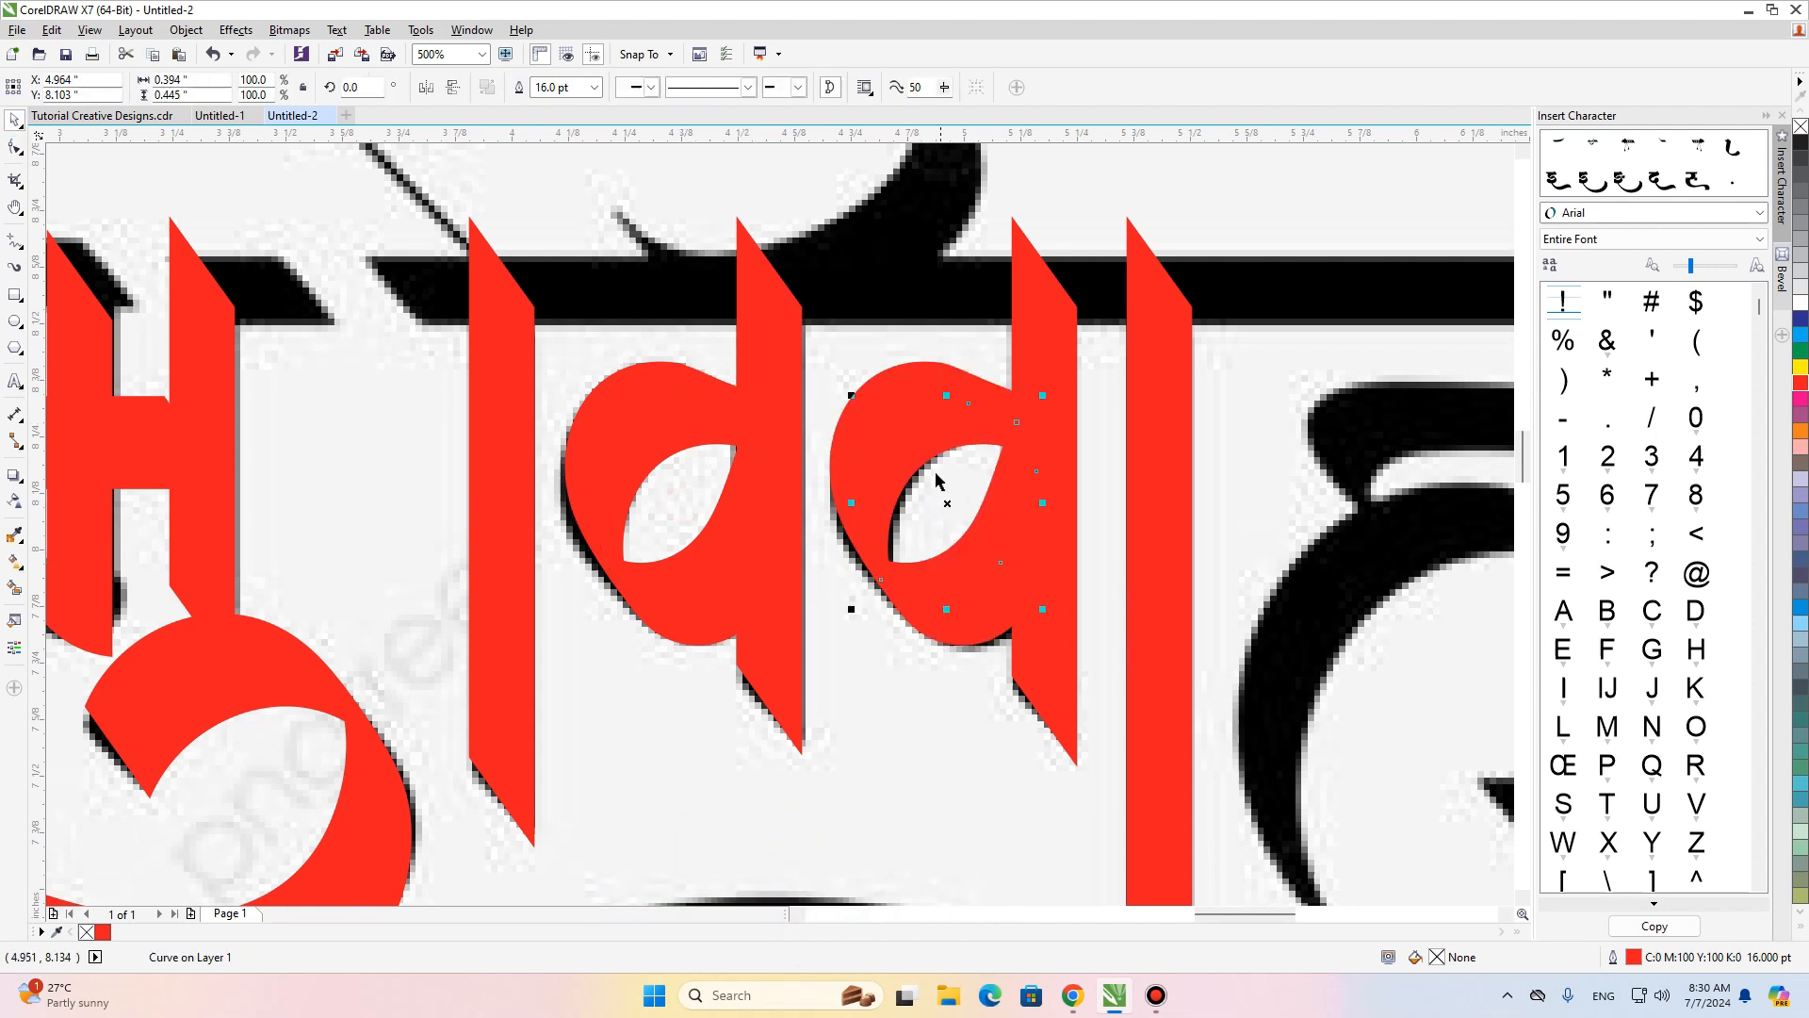
# Draw a freehand curve along the lower black ribbon under the pot, ending in the hook above the first व.
pyautogui.press('h')
pyautogui.scroll(-1, 924, 513)
pyautogui.moveTo(891, 551); pyautogui.dragTo(862, 677)
pyautogui.click(16, 243)
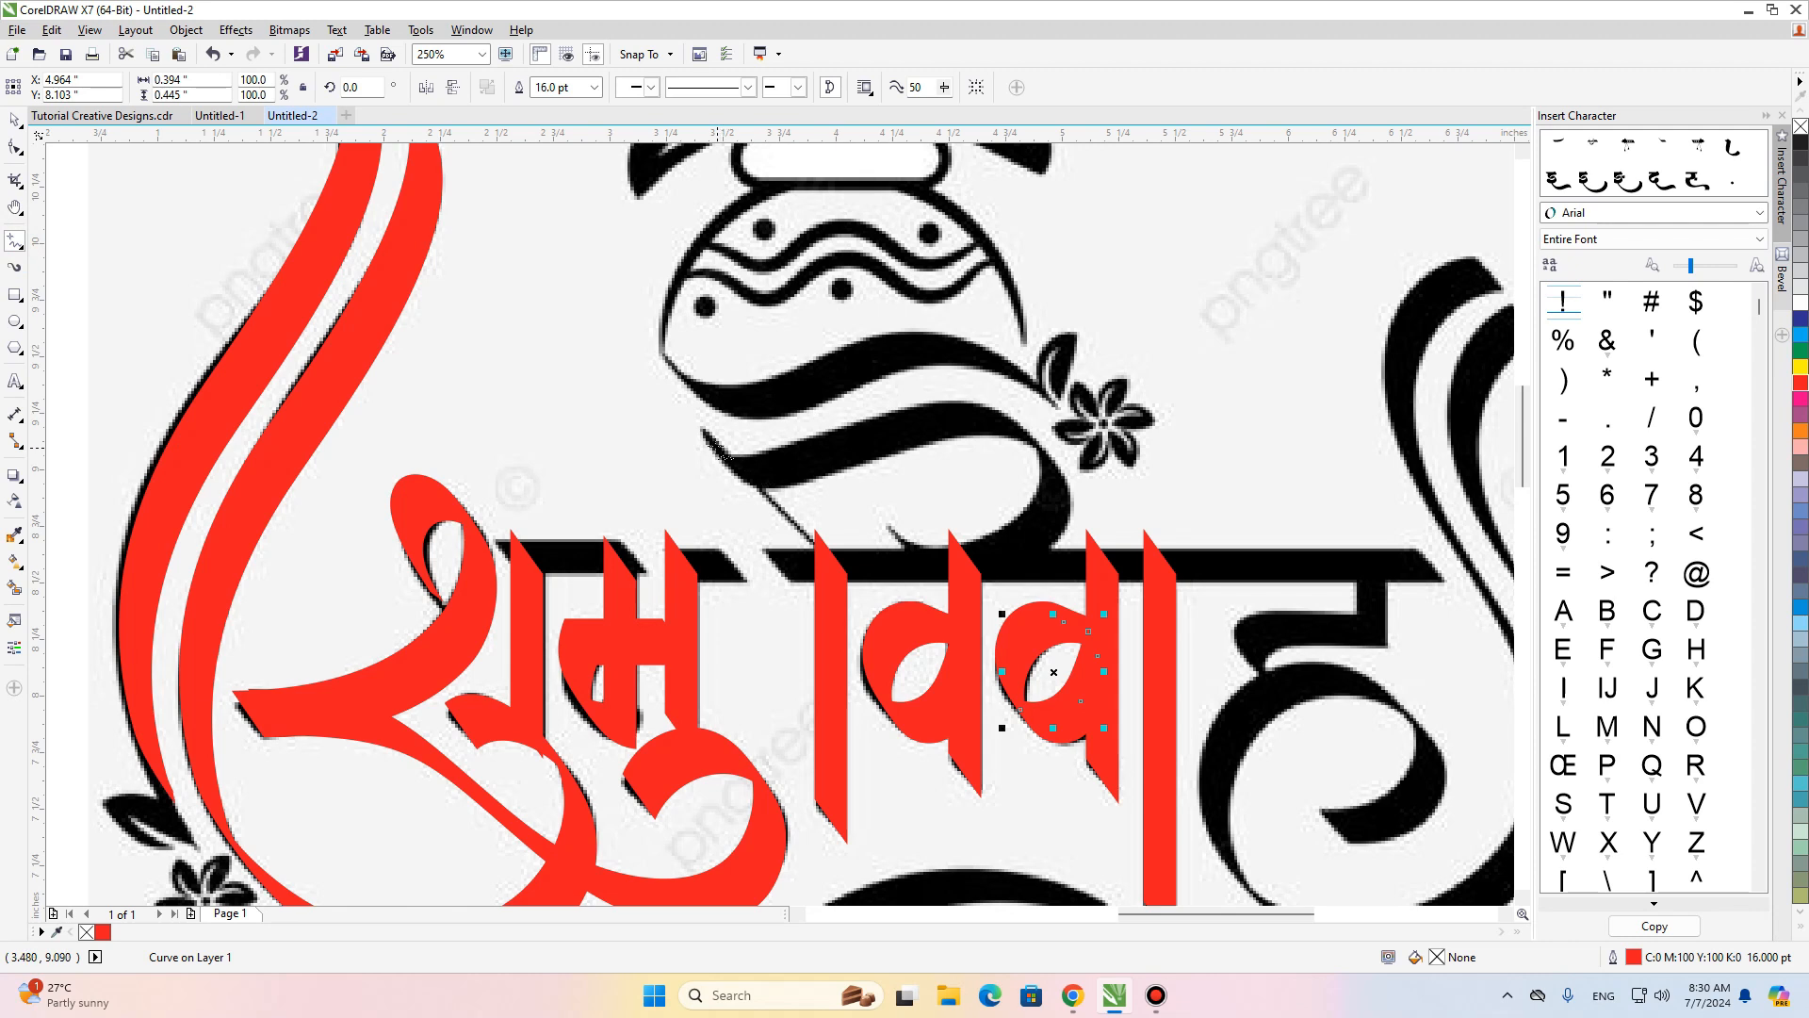
pyautogui.moveTo(707, 438)
pyautogui.mouseDown()
pyautogui.moveTo(772, 476)
pyautogui.moveTo(913, 429)
pyautogui.moveTo(1053, 499)
pyautogui.moveTo(886, 521)
pyautogui.mouseUp()
# Refine the lower ribbon curve's nodes and handles so it follows the middle of the black ribbon and its hook.
pyautogui.press('F10')
pyautogui.scroll(1, 987, 495)
pyautogui.moveTo(861, 362); pyautogui.dragTo(873, 356)
pyautogui.moveTo(1115, 420); pyautogui.dragTo(1091, 395)
pyautogui.click(954, 609)
pyautogui.moveTo(809, 609); pyautogui.dragTo(830, 606)
pyautogui.moveTo(954, 608); pyautogui.dragTo(968, 615)
pyautogui.moveTo(1139, 581); pyautogui.dragTo(1089, 589)
pyautogui.click(1091, 396)
pyautogui.moveTo(1061, 329); pyautogui.dragTo(1033, 331)
pyautogui.moveTo(1092, 396); pyautogui.dragTo(1089, 397)
pyautogui.moveTo(1178, 500); pyautogui.dragTo(1169, 490)
pyautogui.doubleClick(872, 356)
pyautogui.click(570, 443)
pyautogui.moveTo(452, 423); pyautogui.dragTo(459, 426)
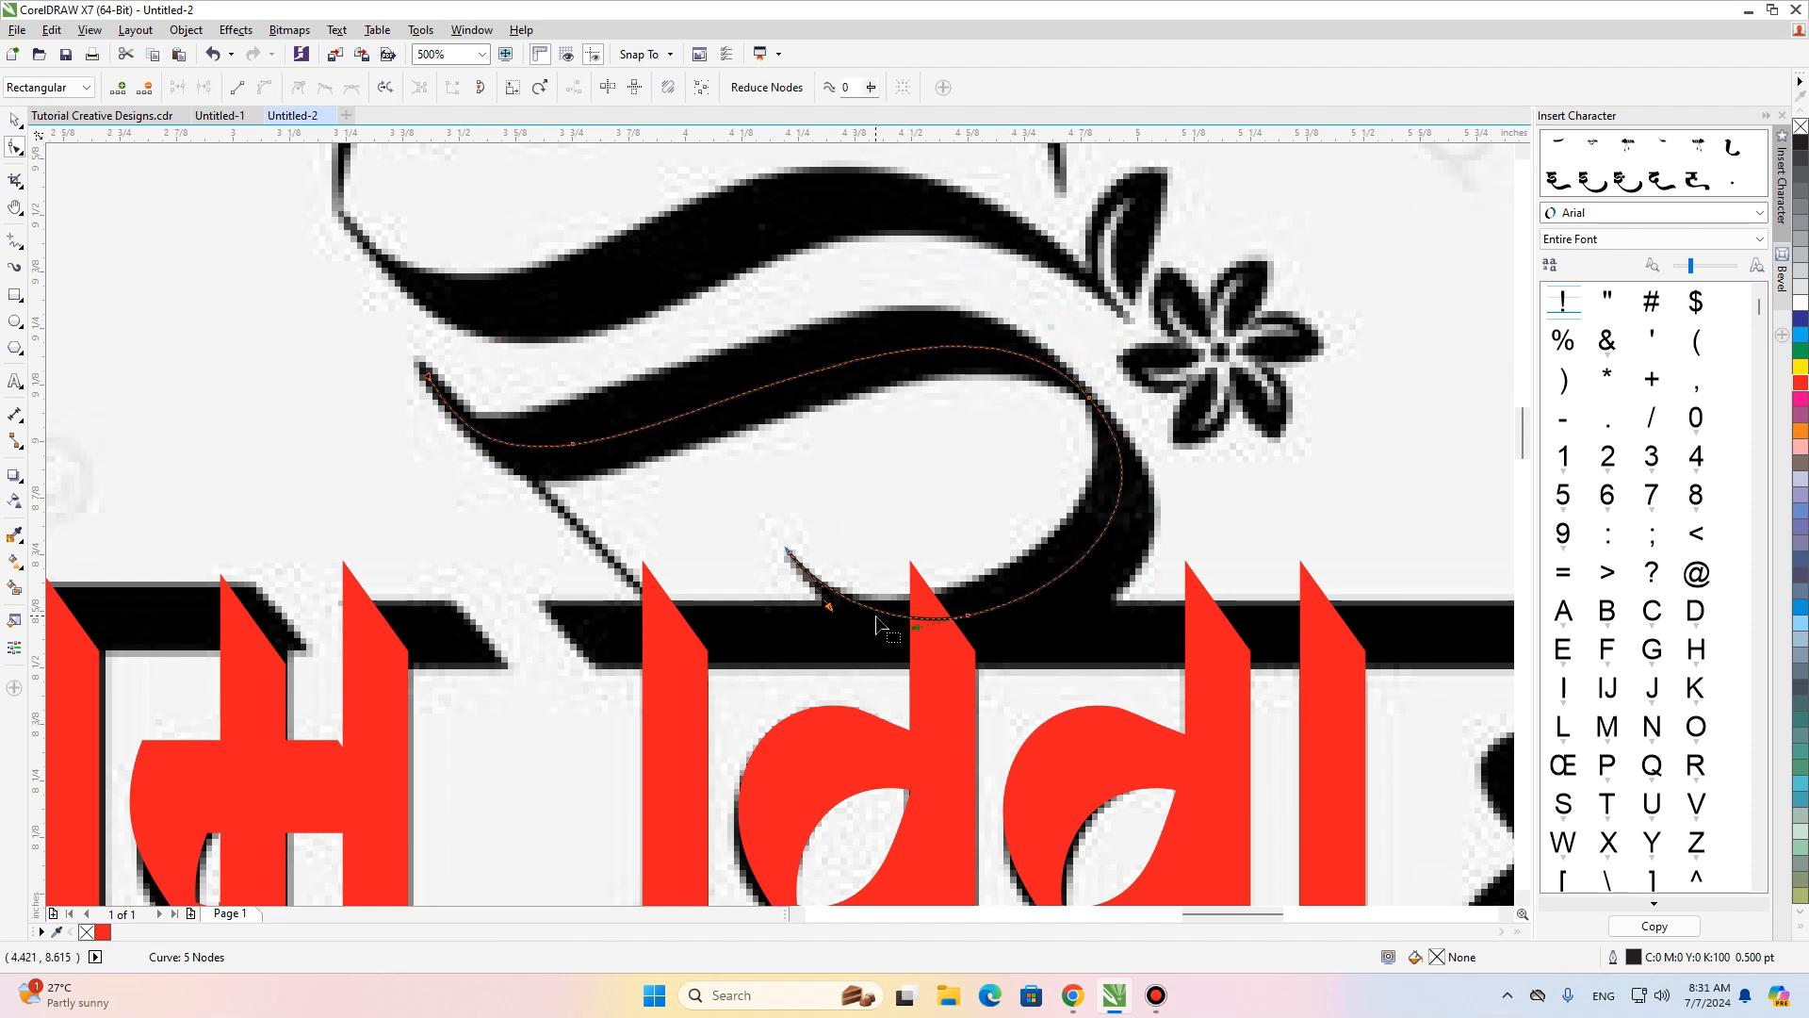
# Copy the red calligraphic outline properties from an existing stroke onto the lower ribbon curve.
pyautogui.press('space')
pyautogui.scroll(-2, 851, 480)
pyautogui.scroll(1, 854, 504)
pyautogui.press('m')
pyautogui.press('Return')
pyautogui.click(847, 566)
# Duplicate the ribbon curve onto the upper black ribbon and stretch the copy to about 1.68 in wide.
pyautogui.scroll(-1, 838, 561)
pyautogui.scroll(1, 888, 450)
pyautogui.moveTo(759, 500); pyautogui.dragTo(720, 422)
pyautogui.rightClick(719, 422)
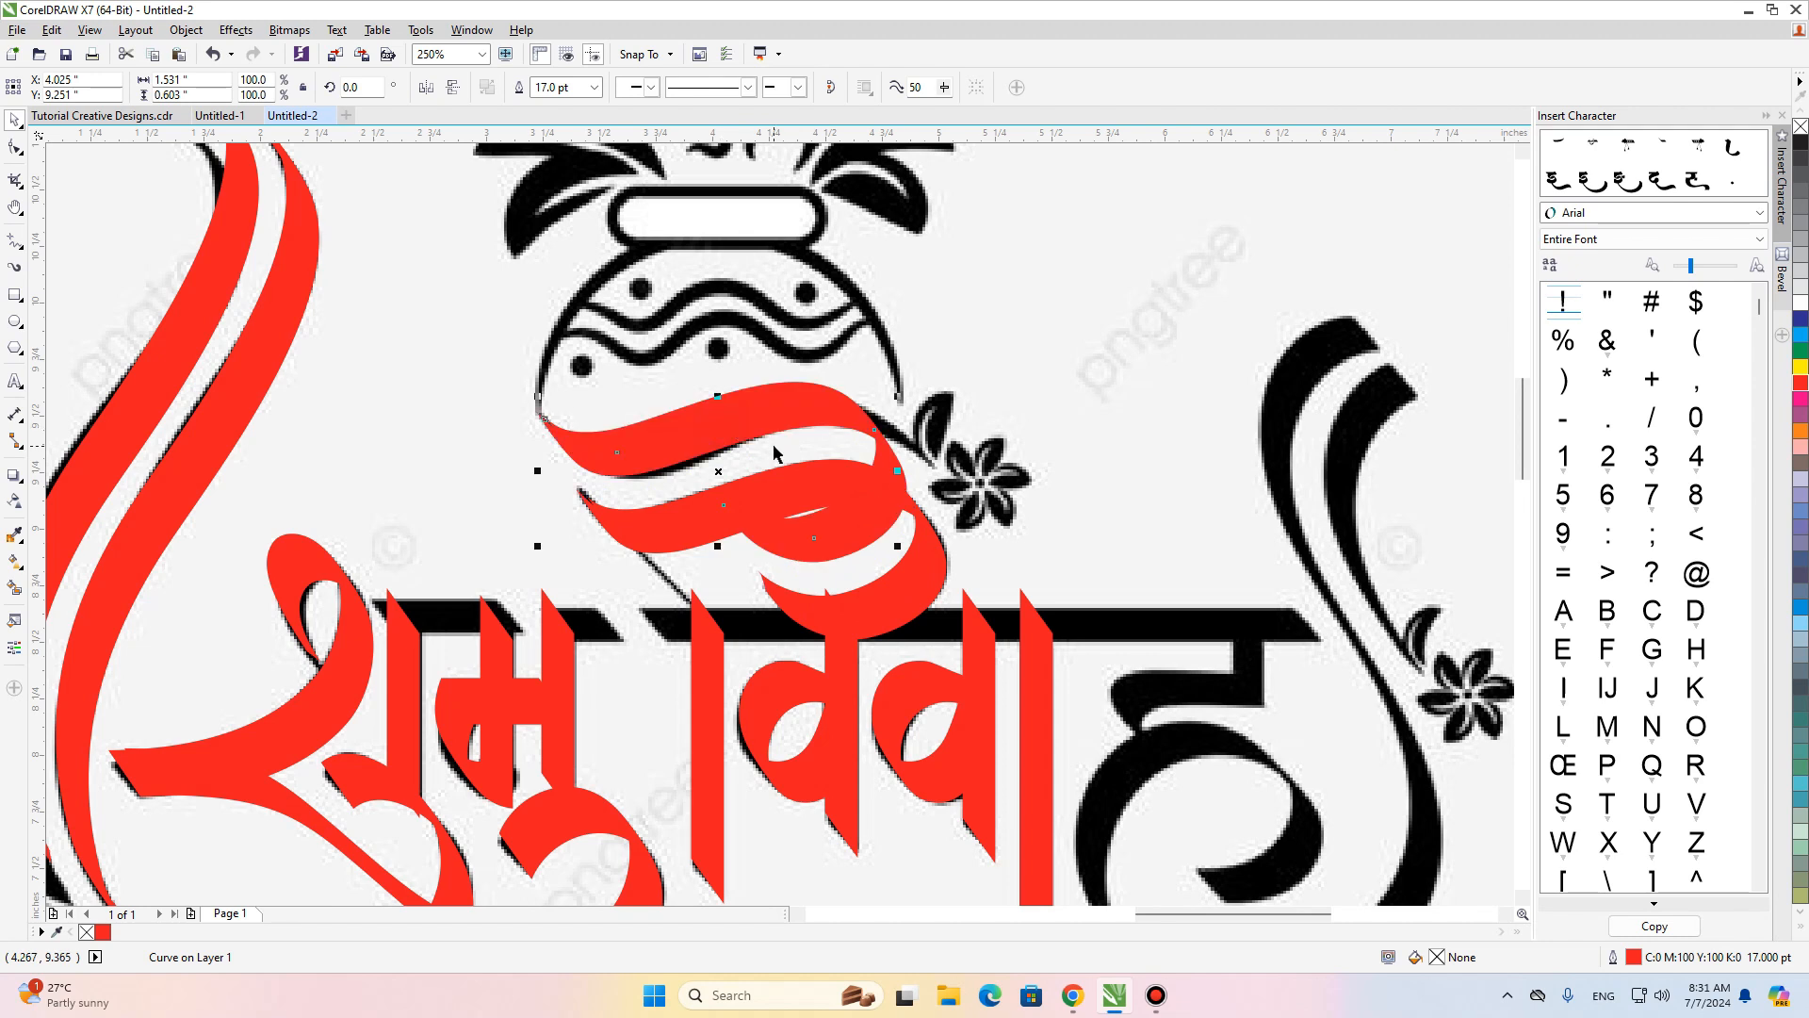
pyautogui.click(15, 147)
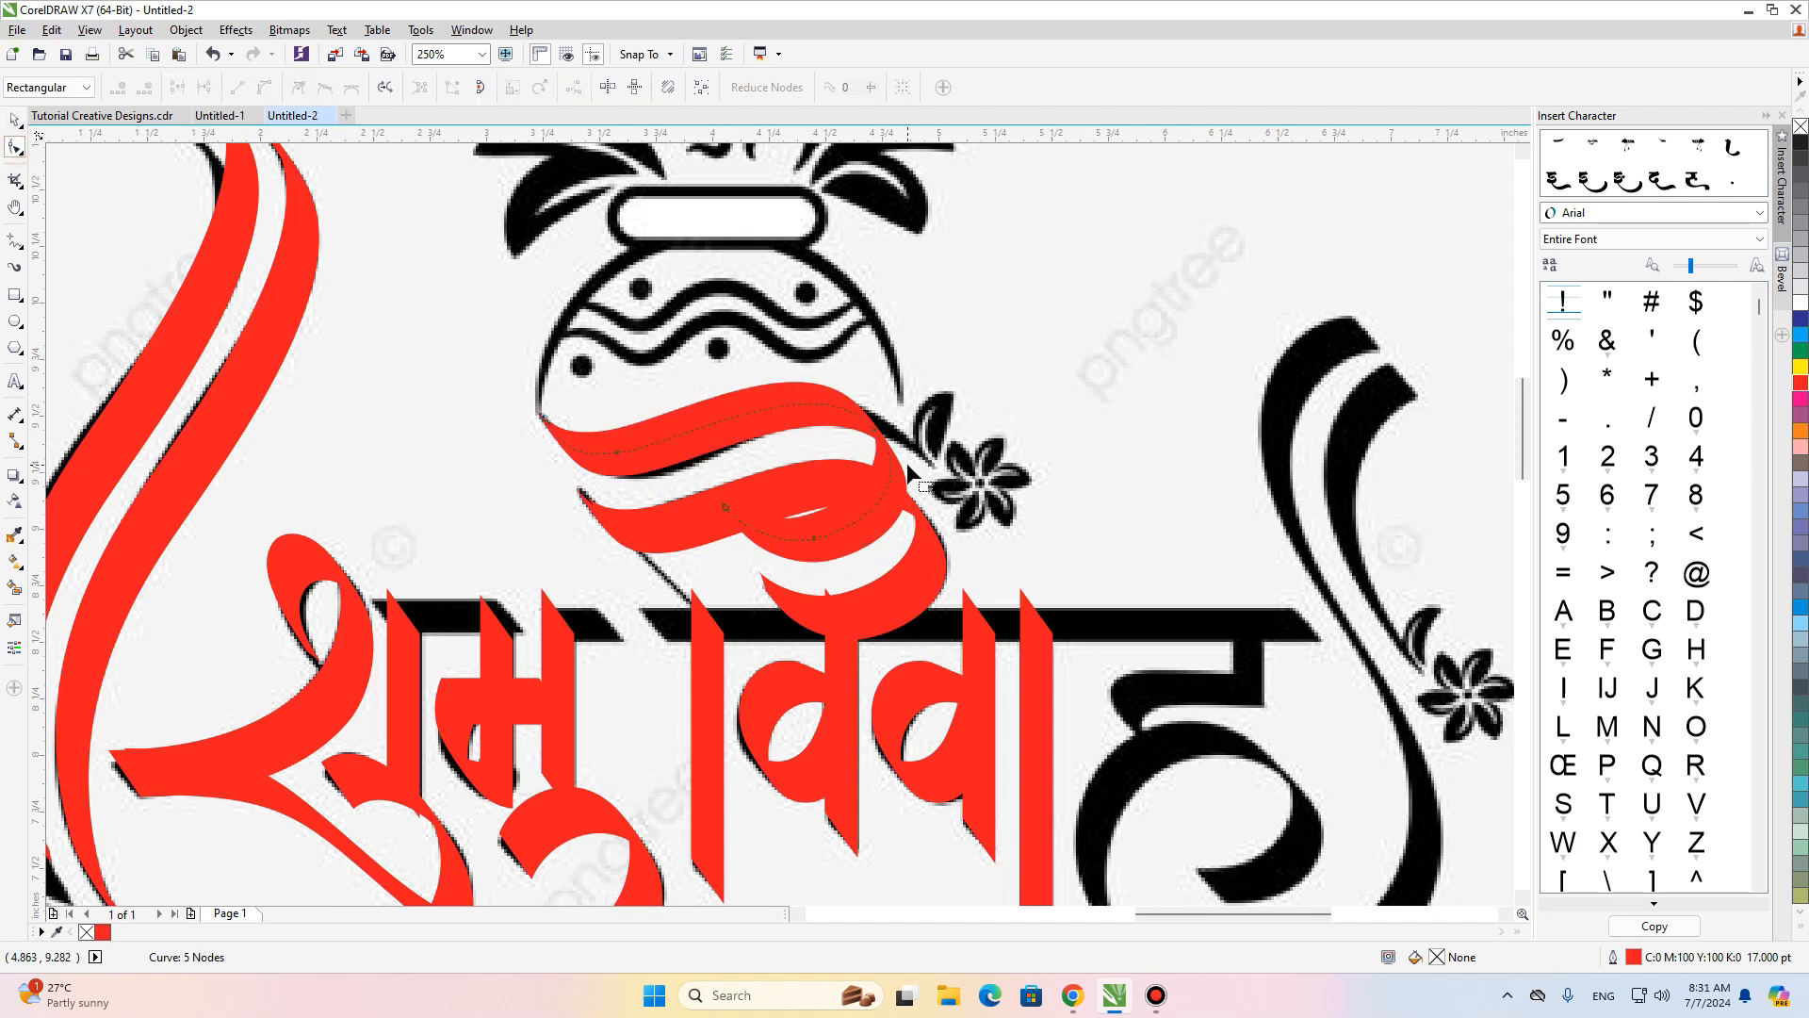
pyautogui.press('space')
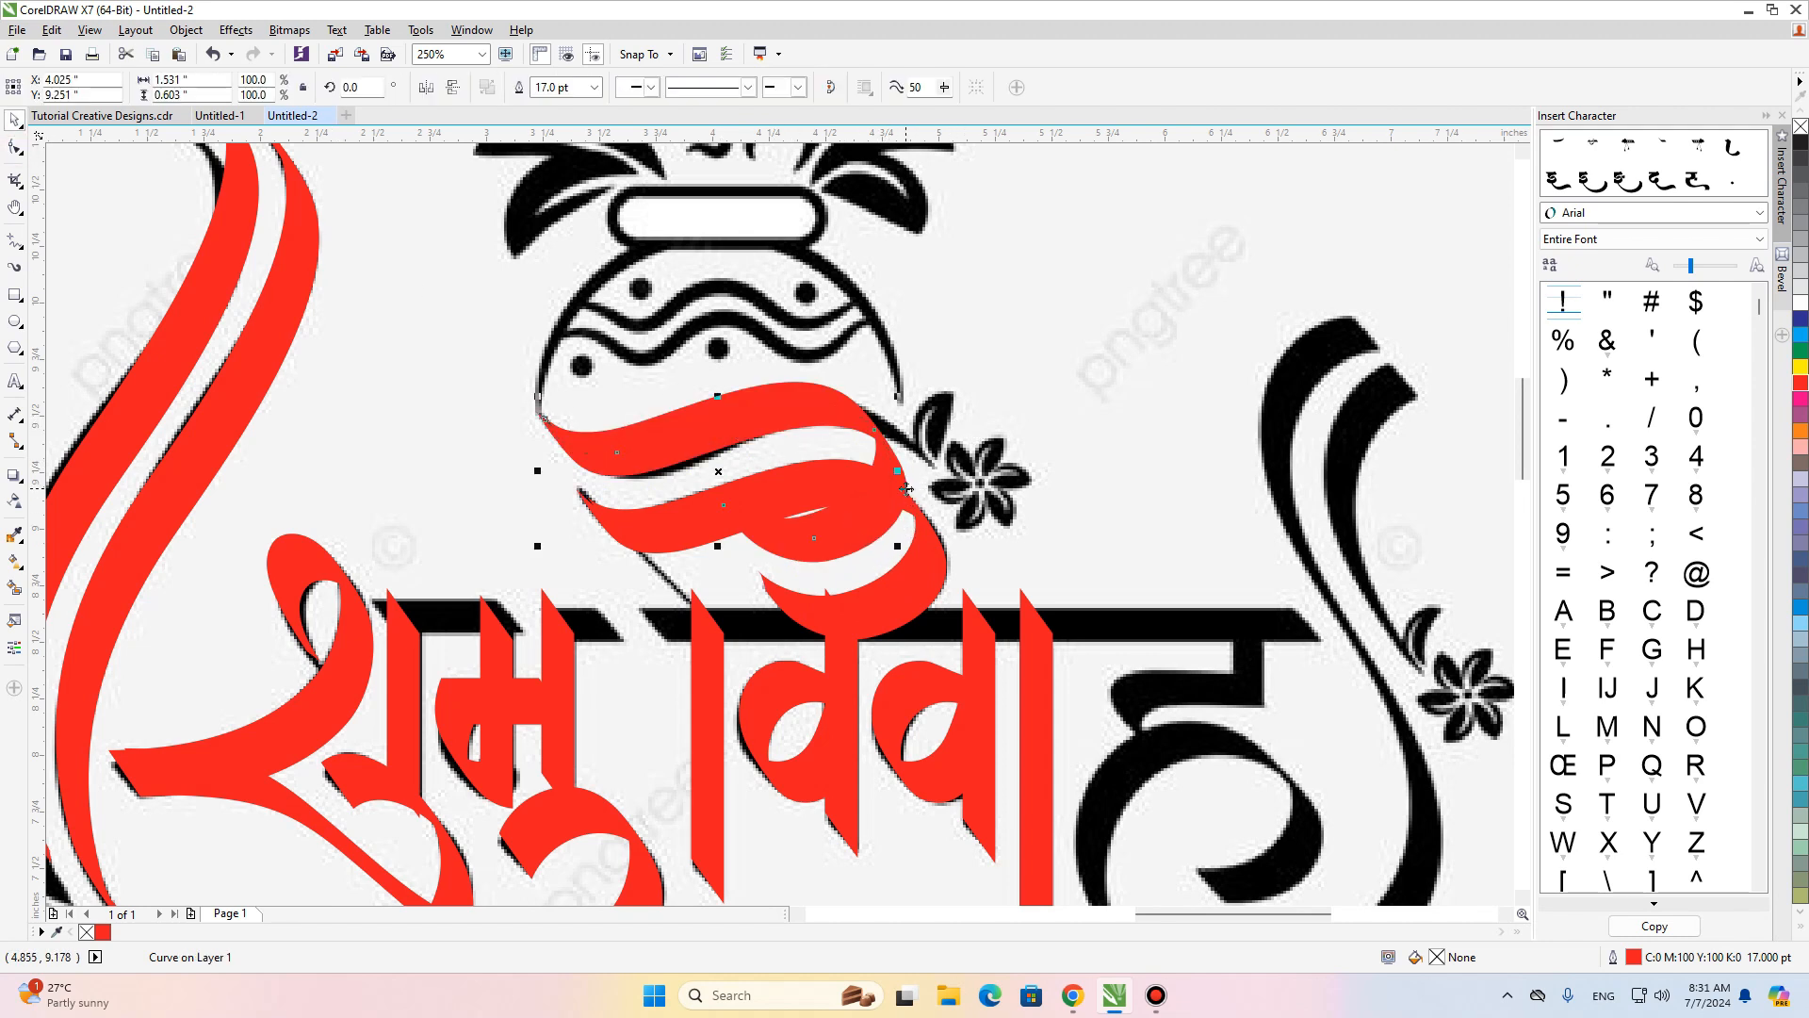
pyautogui.moveTo(902, 469); pyautogui.dragTo(928, 471)
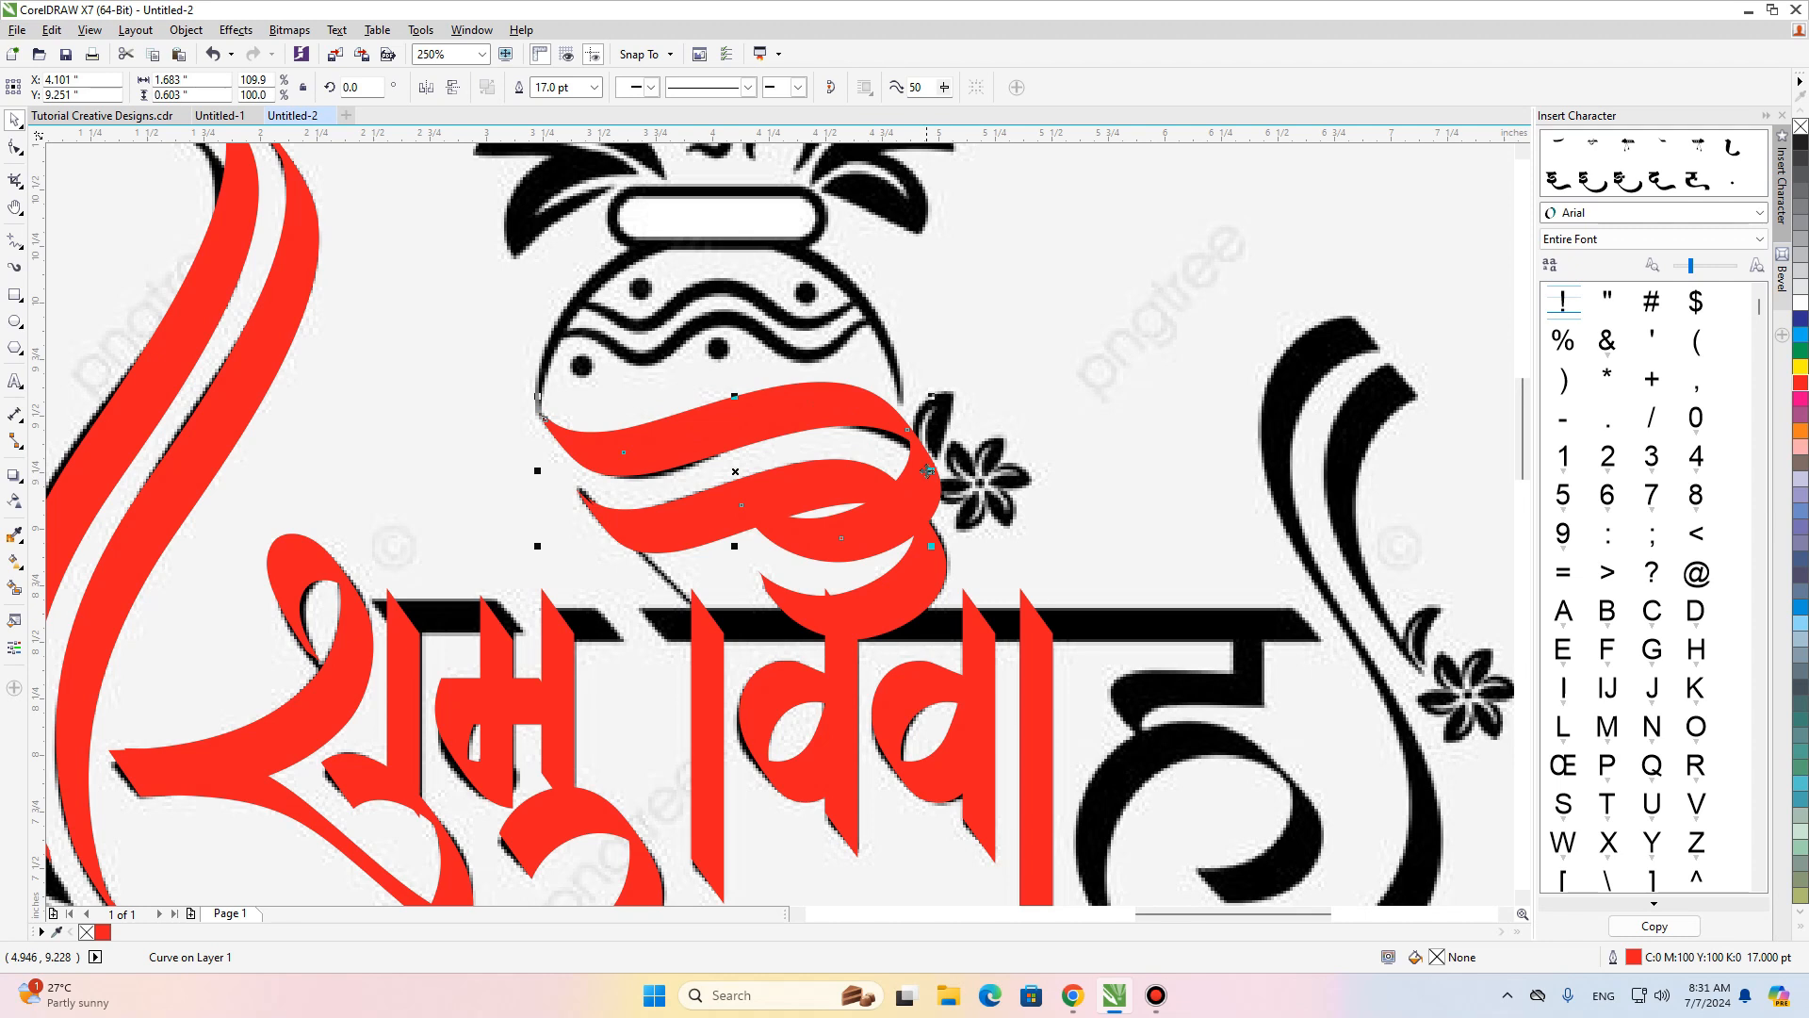
# Adjust the duplicate's nodes to follow the upper ribbon and delete the surplus nodes of its hook.
pyautogui.click(15, 147)
pyautogui.click(911, 439)
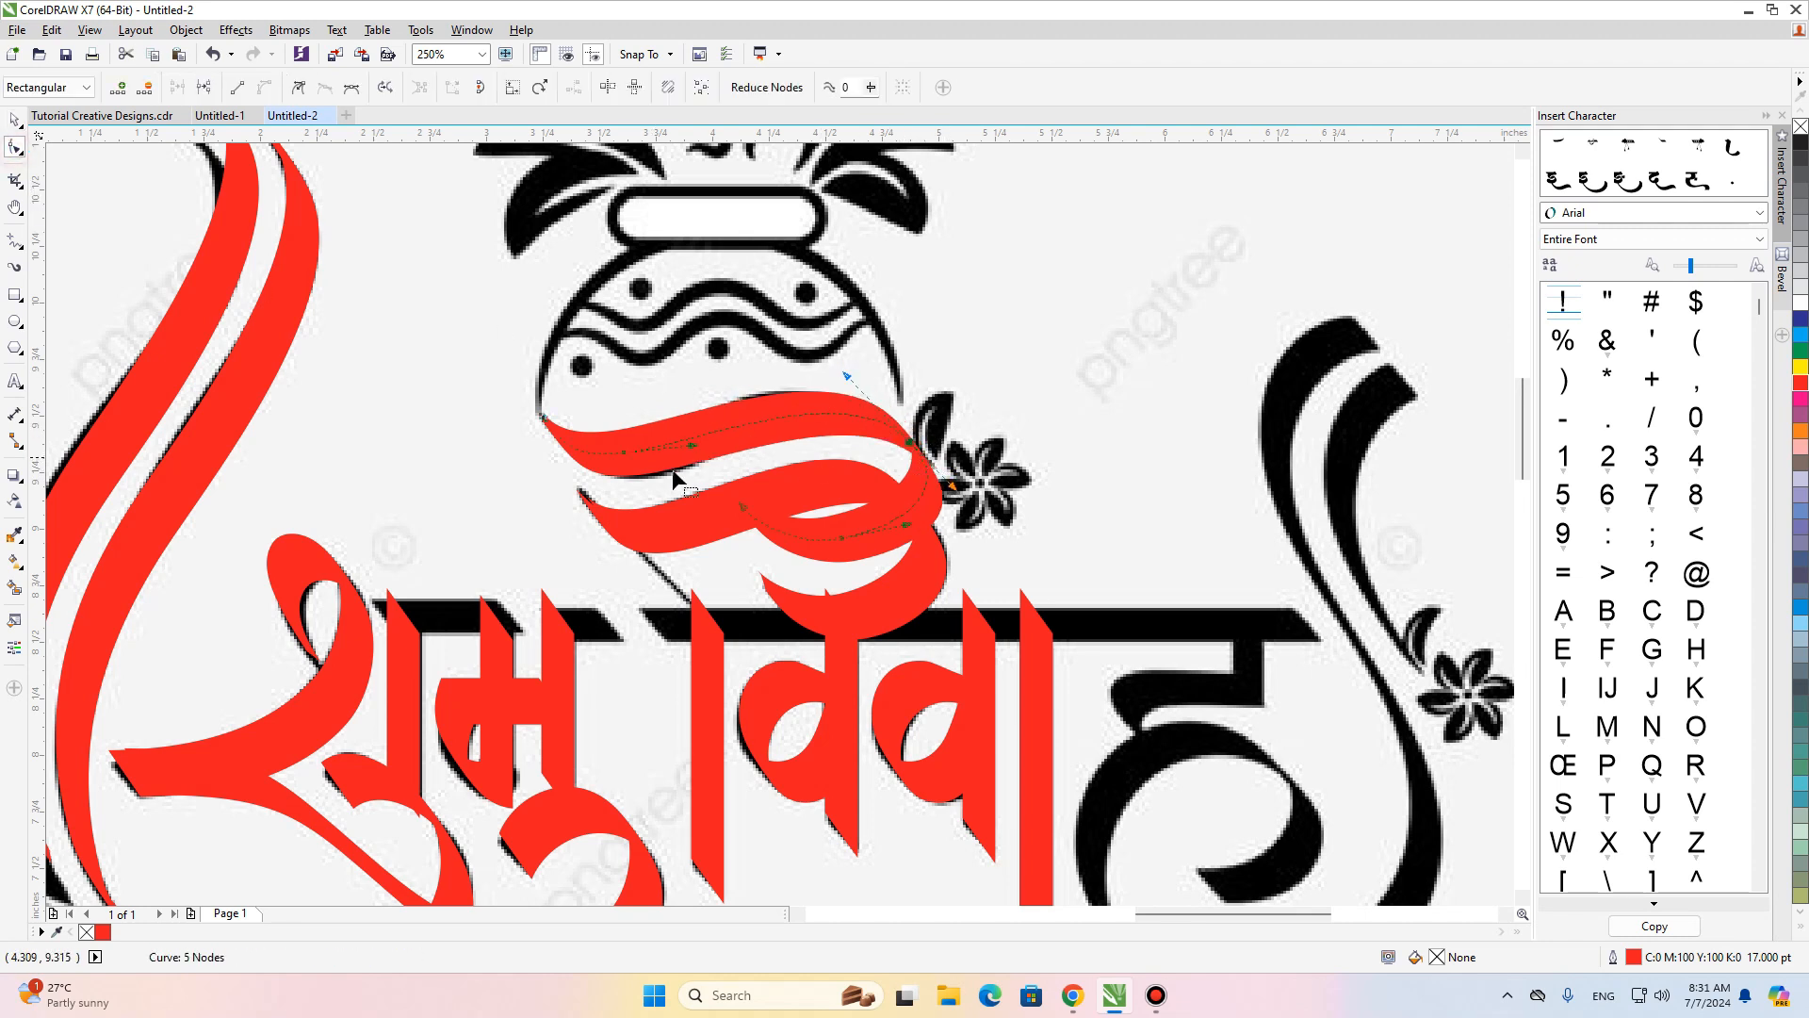
pyautogui.moveTo(624, 454); pyautogui.dragTo(631, 459)
pyautogui.click(15, 121)
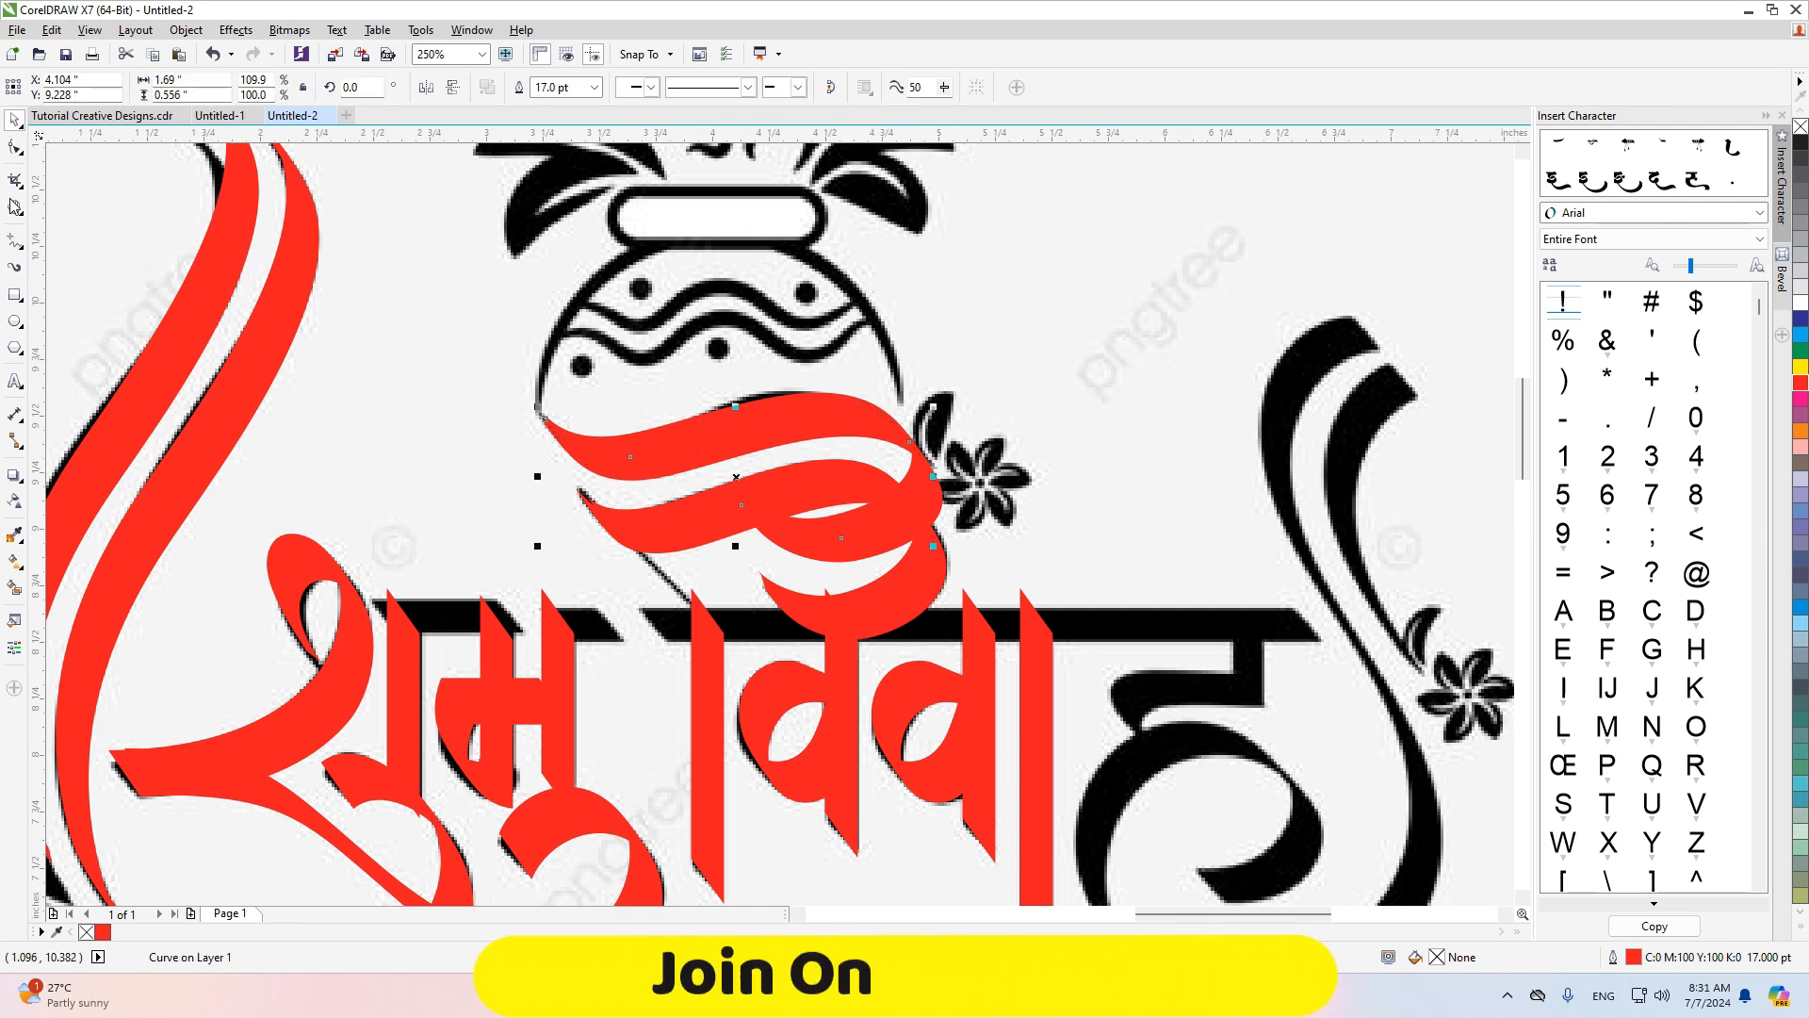
pyautogui.click(15, 147)
pyautogui.moveTo(738, 499); pyautogui.dragTo(886, 573)
pyautogui.press('Delete')
pyautogui.press('space')
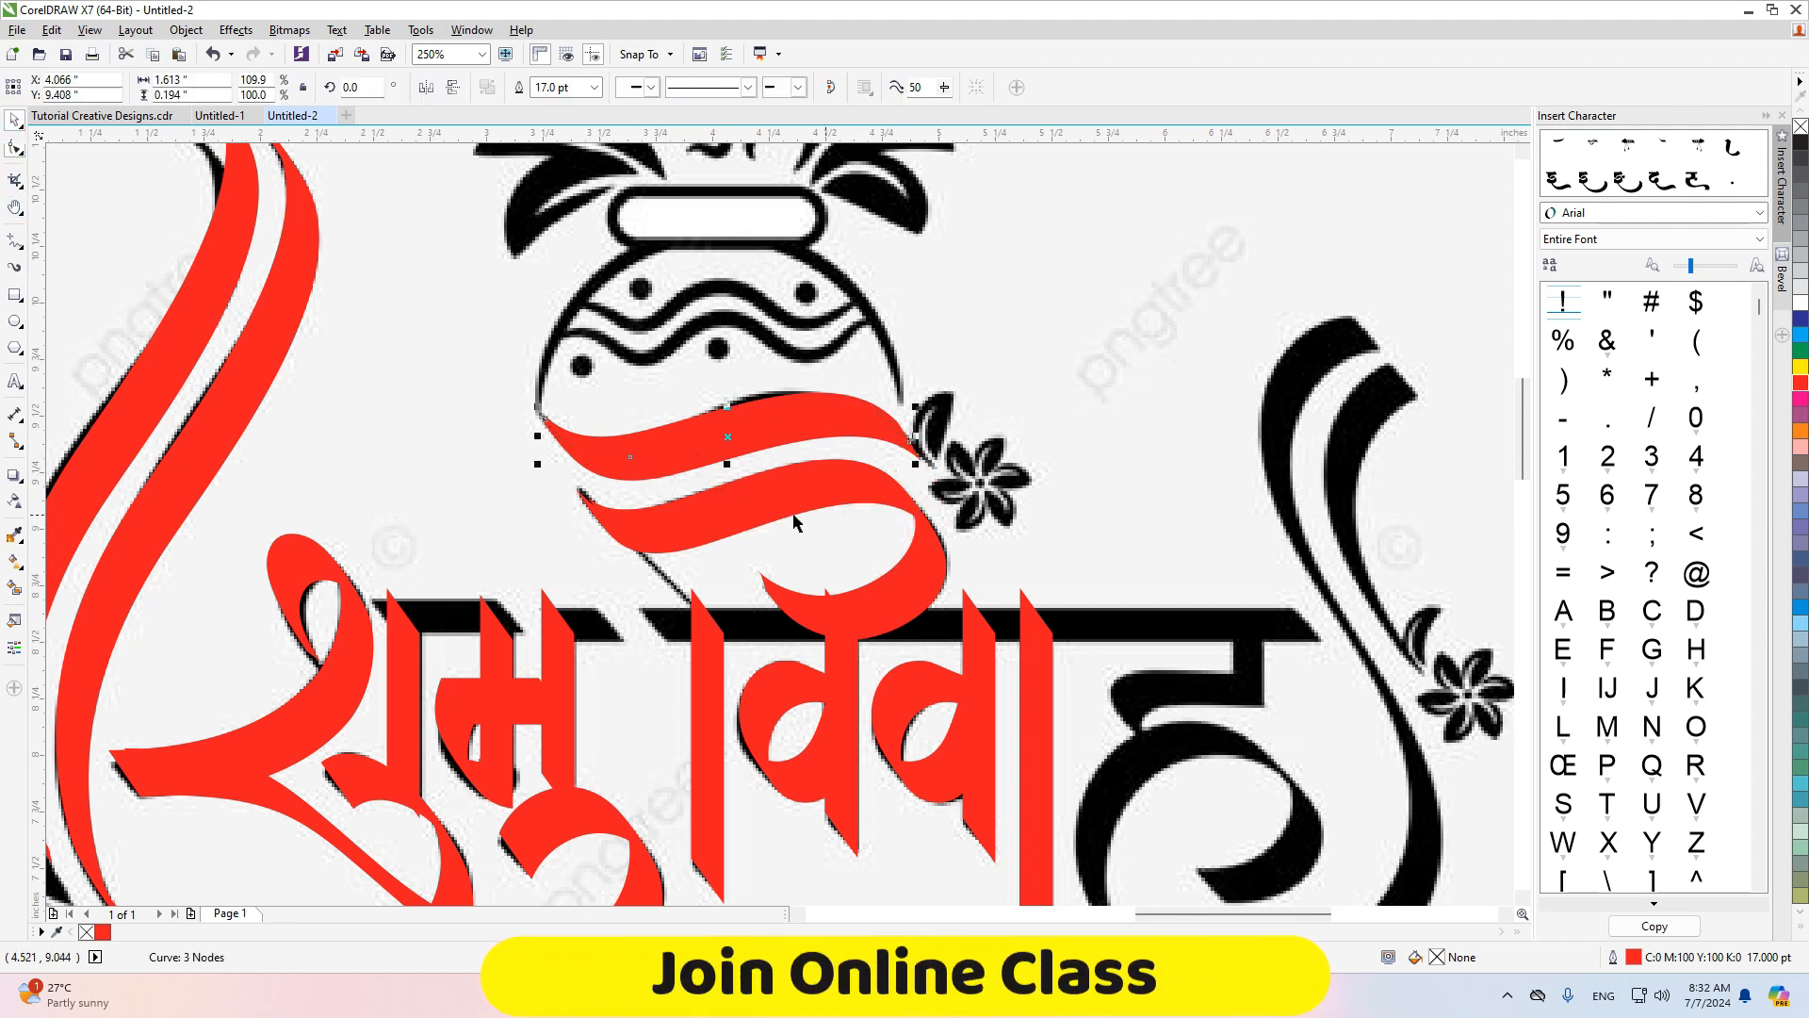
# Set the upper ribbon's outline width to 14 pt.
pyautogui.press('h')
pyautogui.scroll(-2, 888, 554)
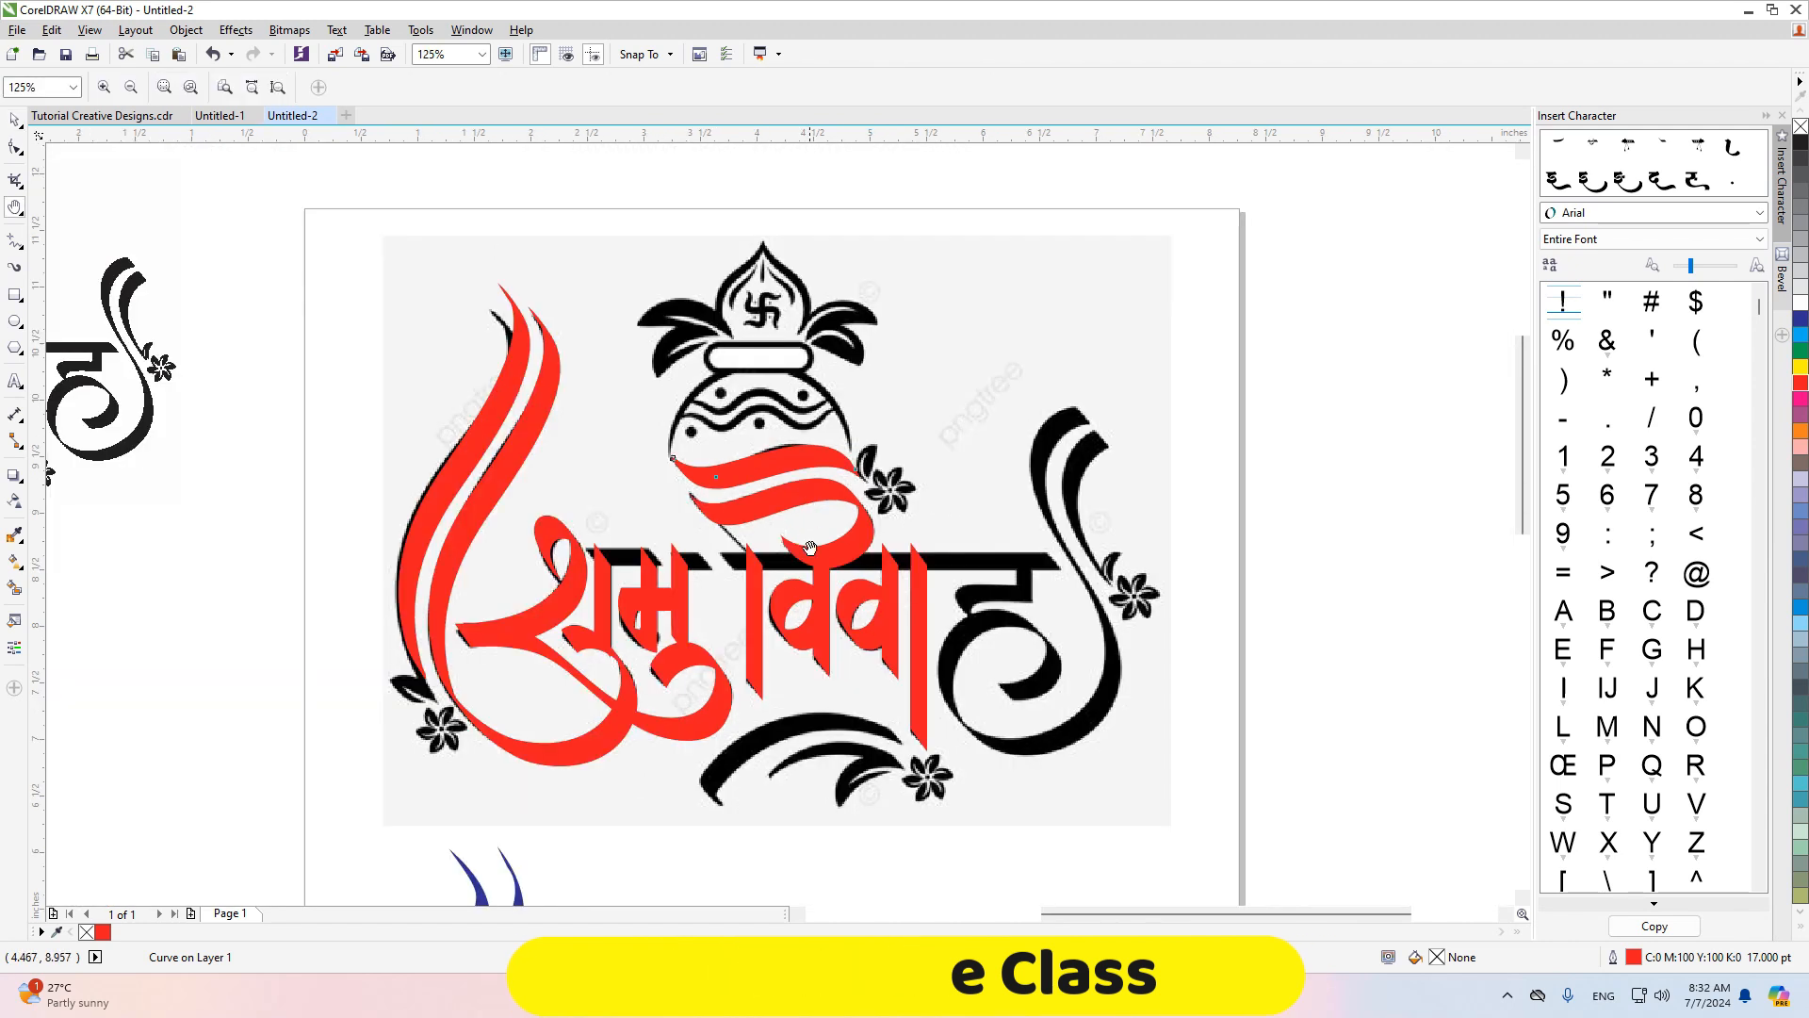
pyautogui.moveTo(754, 641); pyautogui.dragTo(796, 544)
pyautogui.moveTo(814, 436); pyautogui.dragTo(964, 415)
pyautogui.scroll(2, 798, 439)
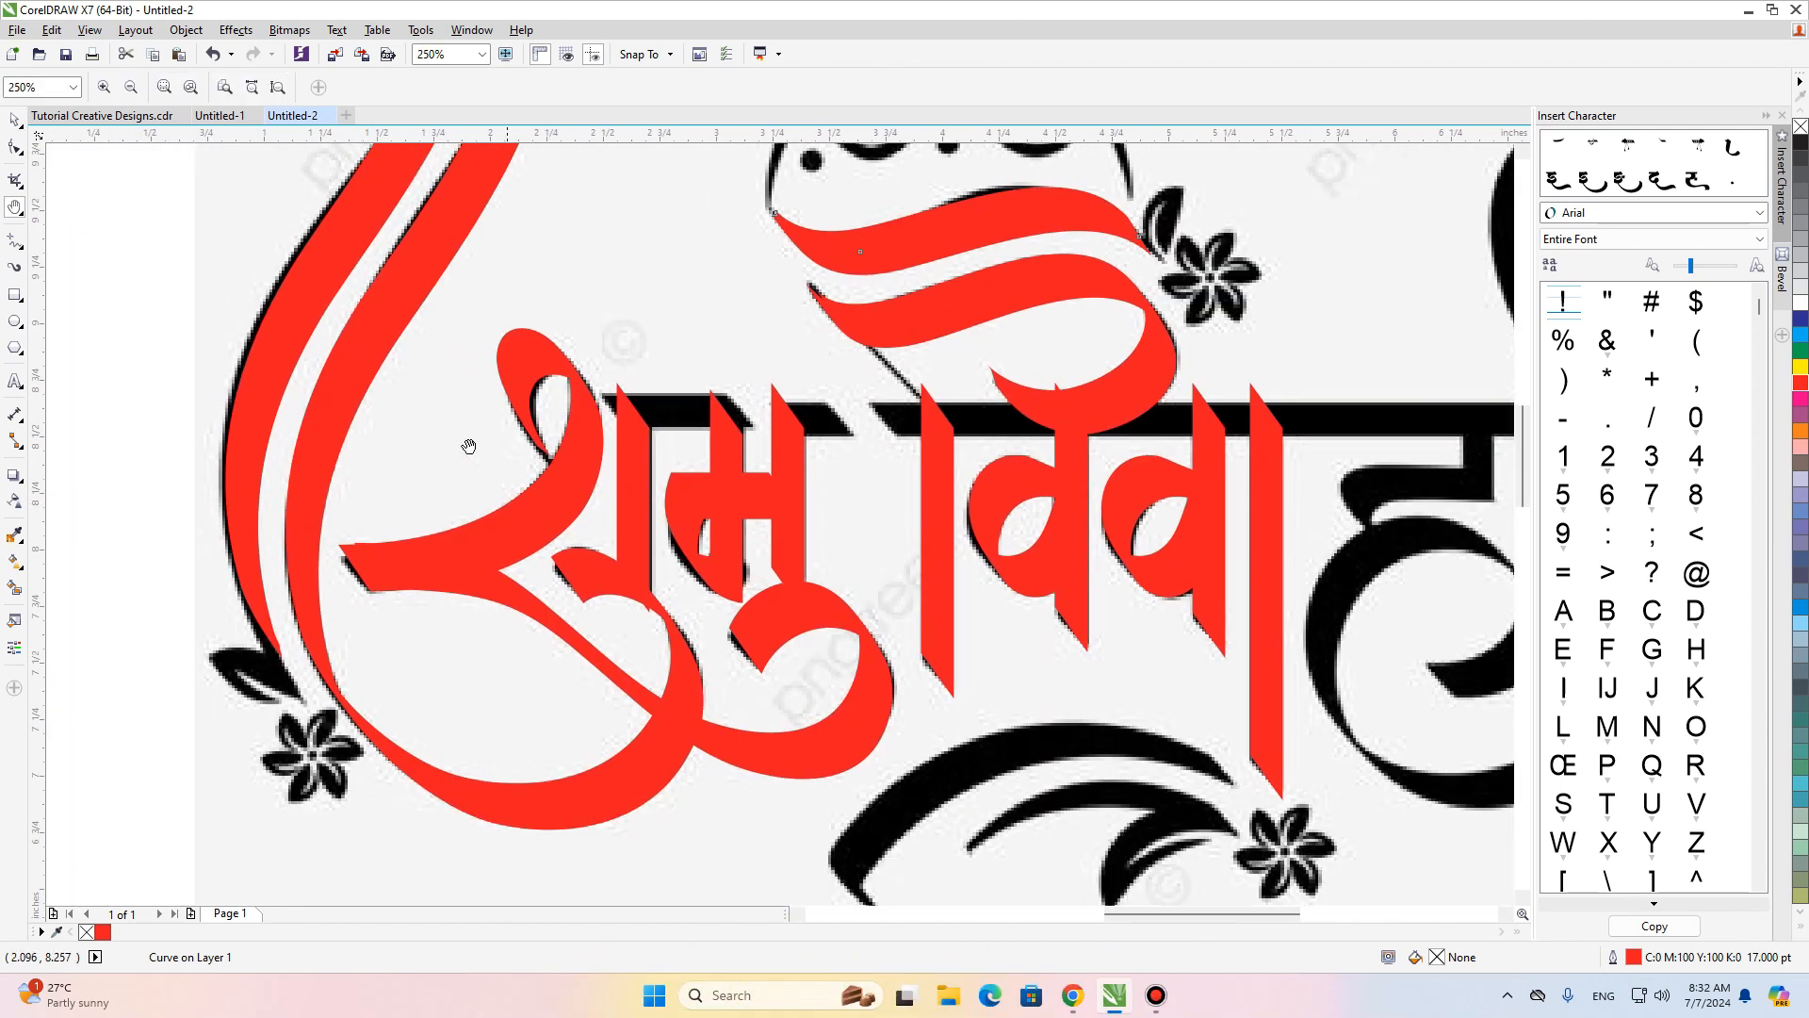
pyautogui.moveTo(1004, 318); pyautogui.dragTo(863, 419)
pyautogui.press('space')
pyautogui.click(570, 87)
pyautogui.write('14')
pyautogui.press('Return')
# Draw a connected line down the short stem of ह, along its horizontal bar and down to the top of the spiral.
pyautogui.press('F3')
pyautogui.press('F5')
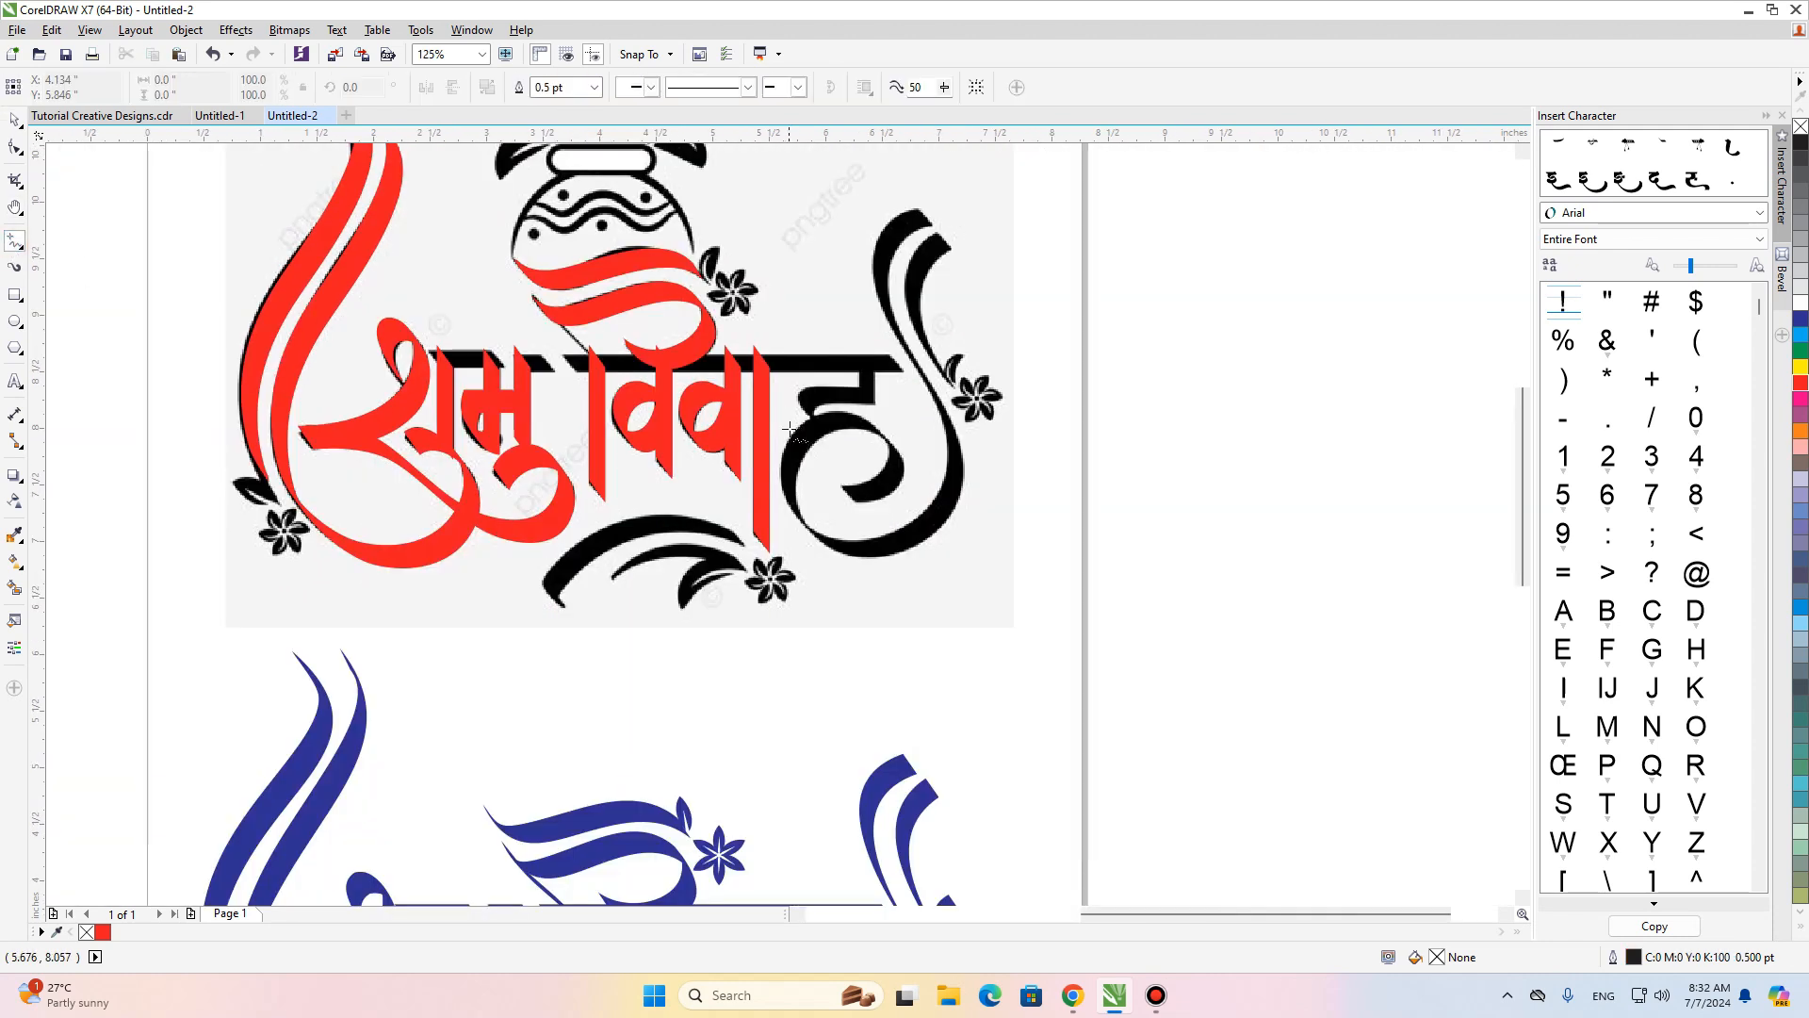
pyautogui.scroll(5, 788, 429)
pyautogui.click(1101, 187)
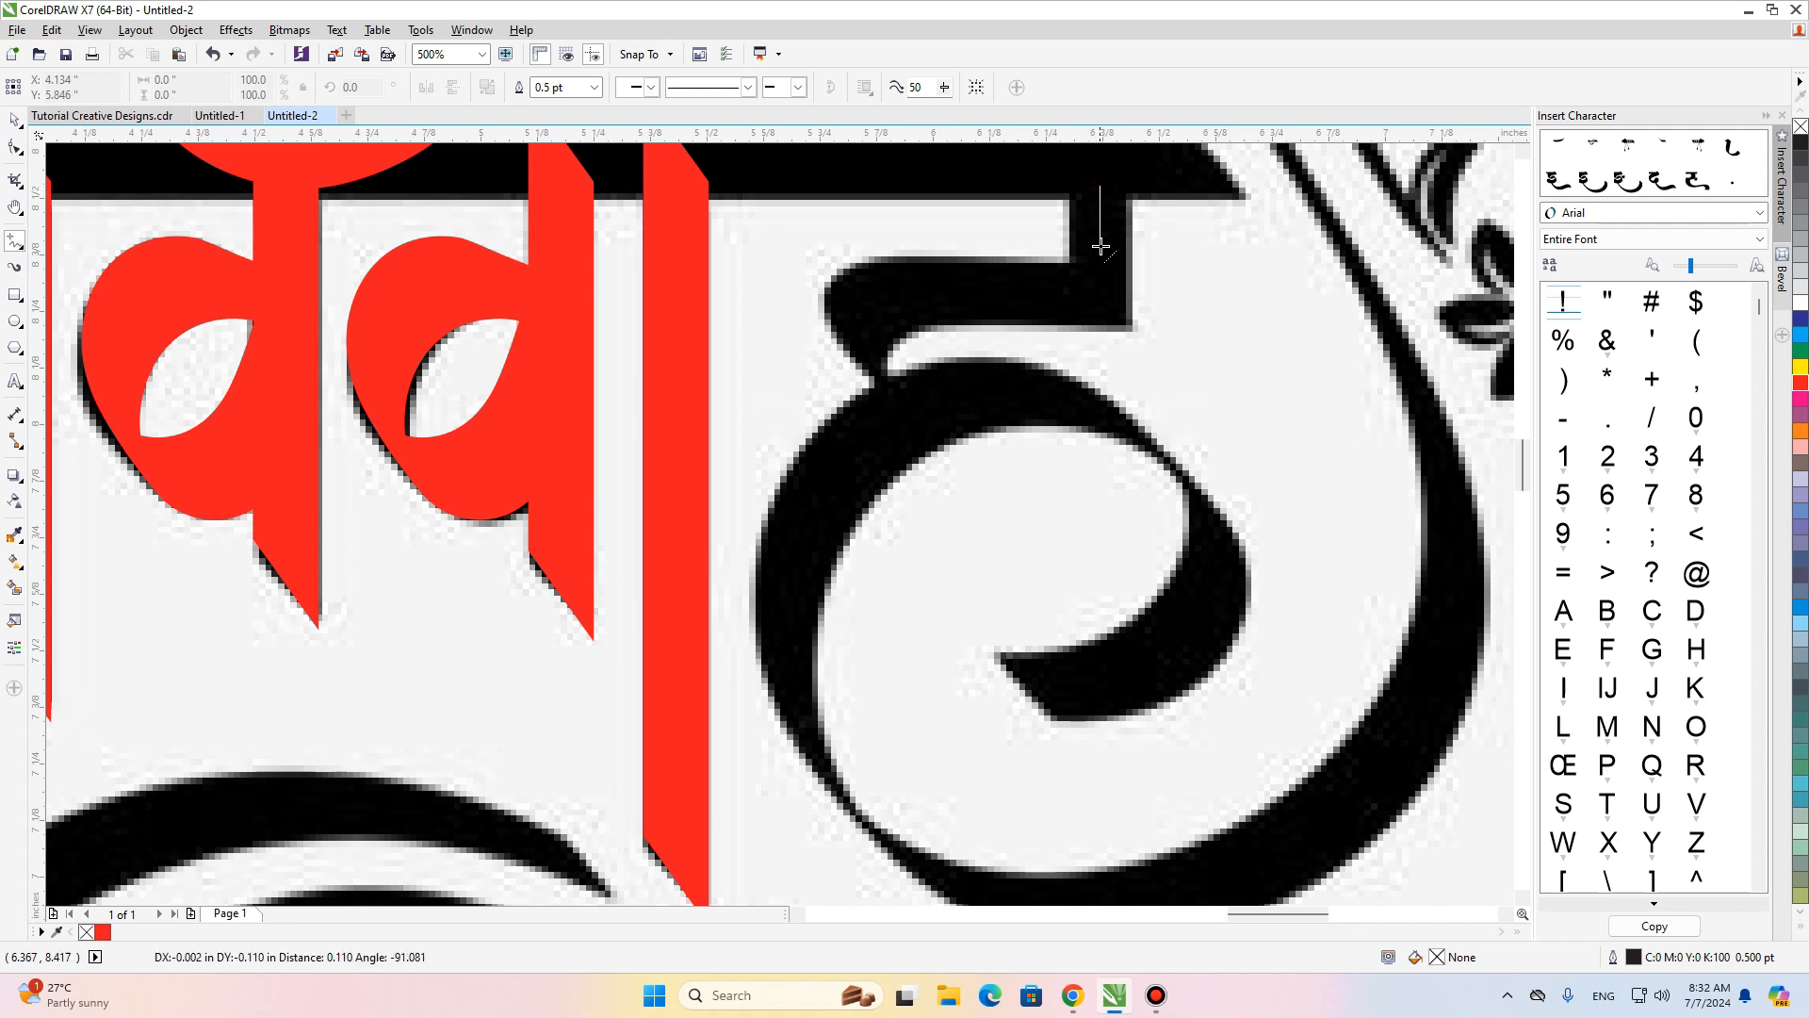
pyautogui.click(1100, 292)
pyautogui.click(1100, 293)
pyautogui.doubleClick(891, 292)
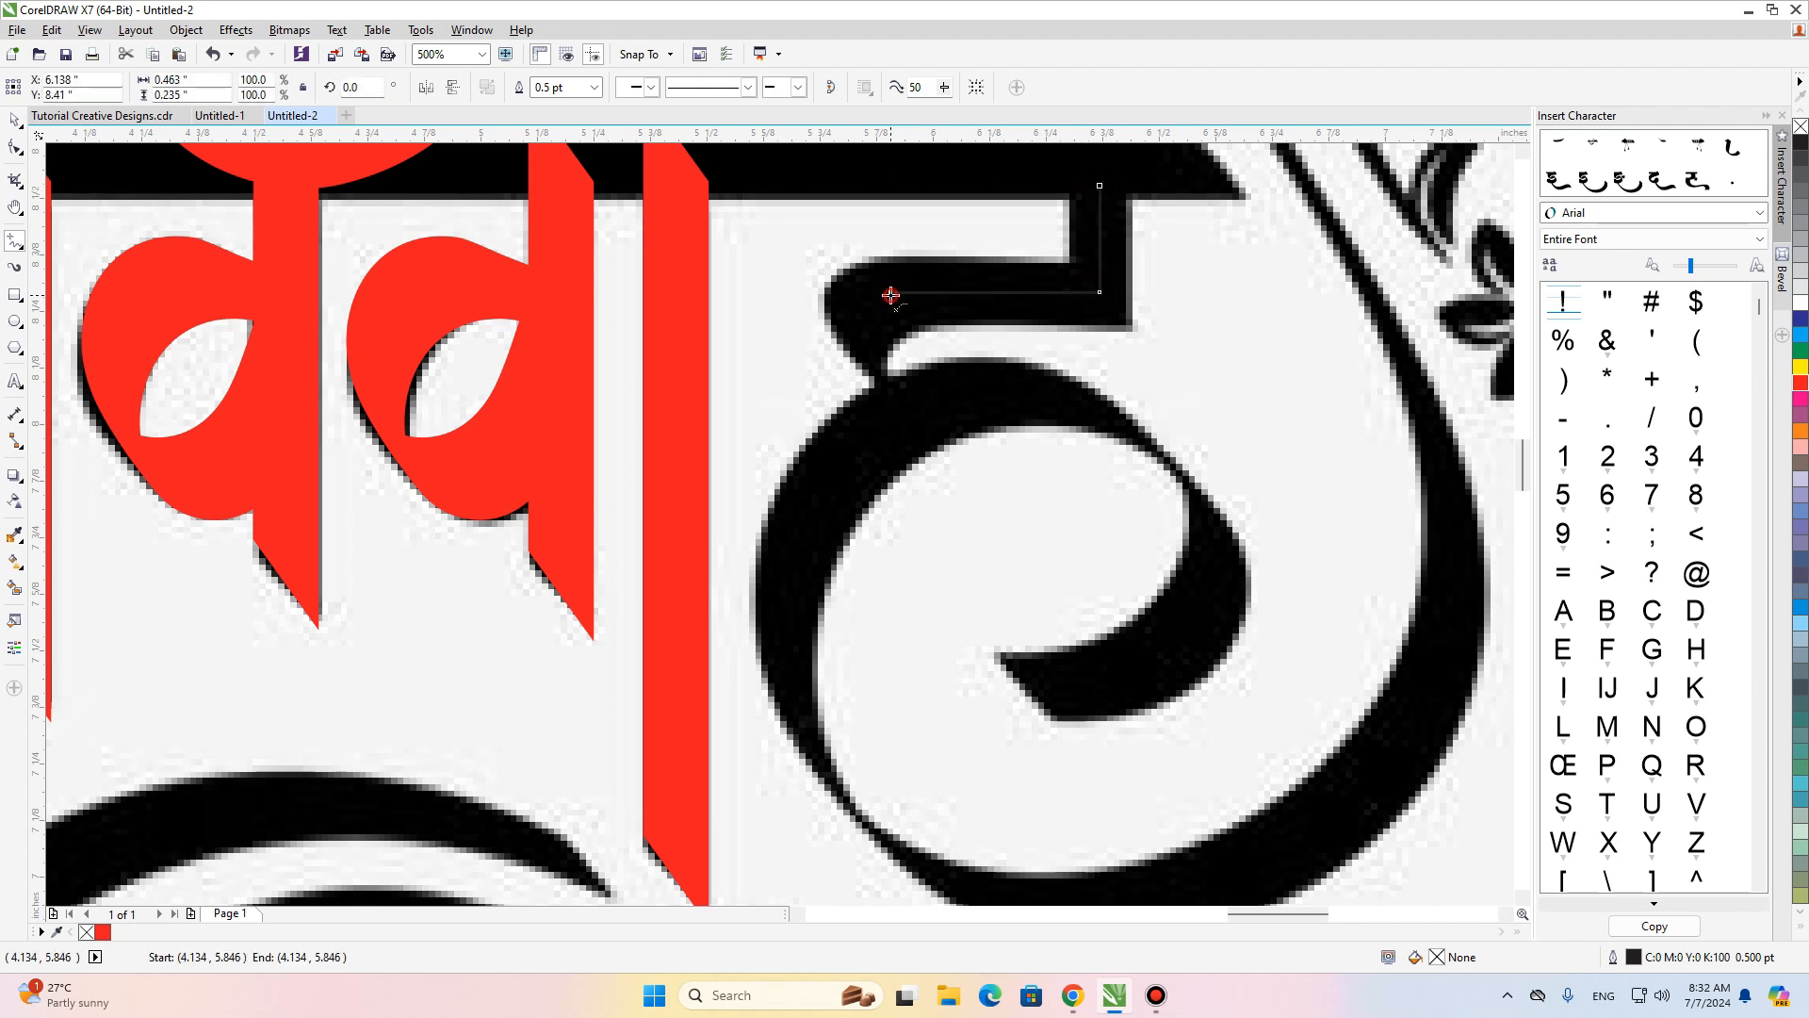
pyautogui.click(877, 373)
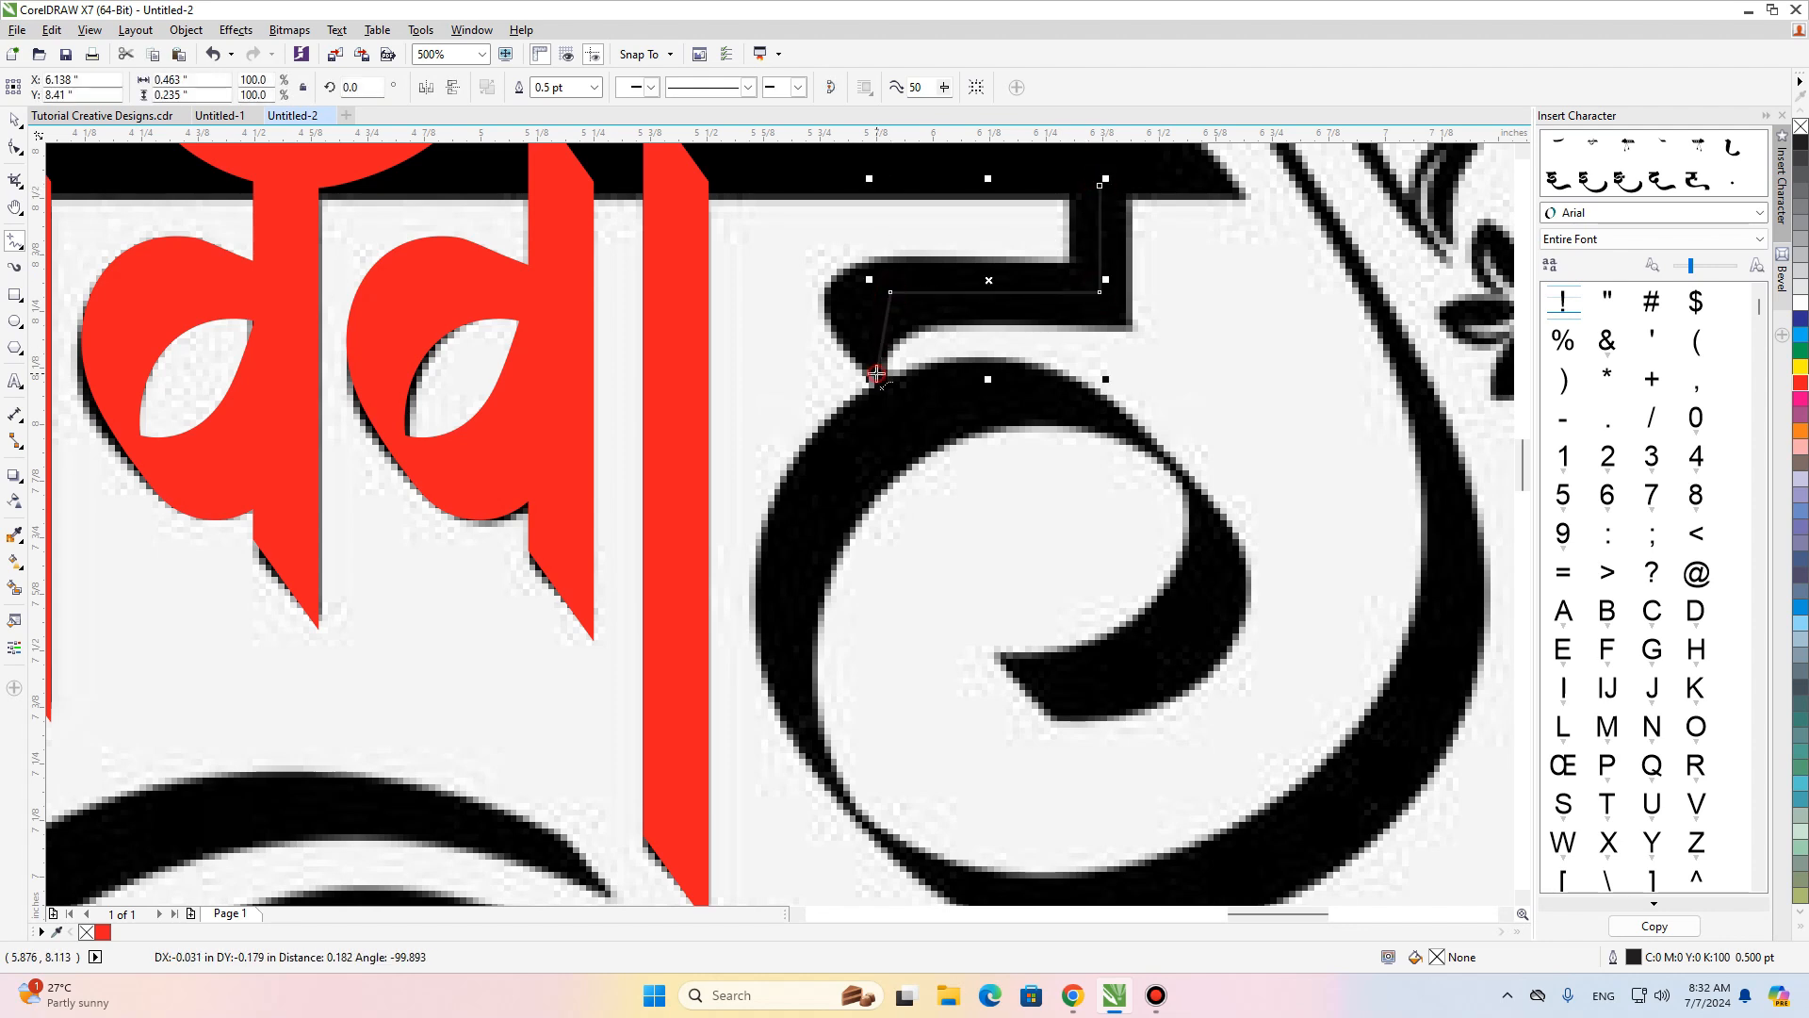
# Convert the slanted end segment of the ह line to a curve and bend it along the rounded black corner.
pyautogui.click(14, 148)
pyautogui.click(885, 325)
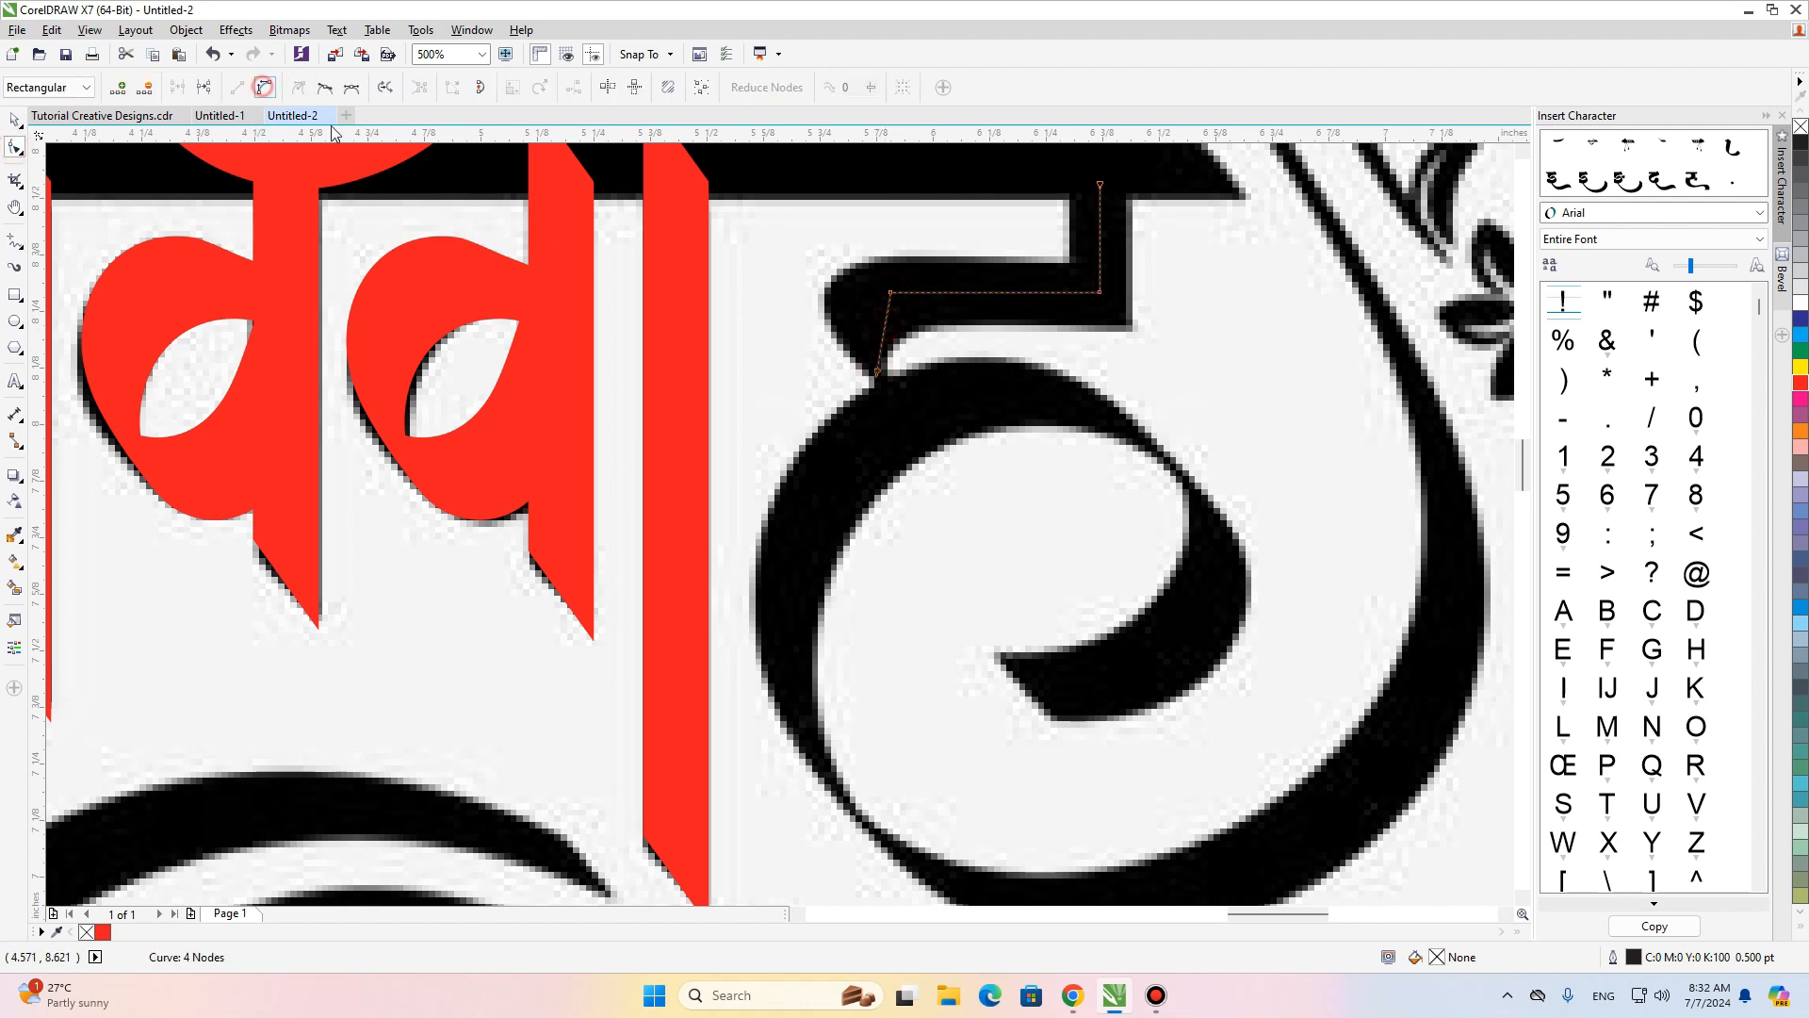
pyautogui.moveTo(890, 330); pyautogui.dragTo(846, 295)
pyautogui.scroll(-2, 1009, 352)
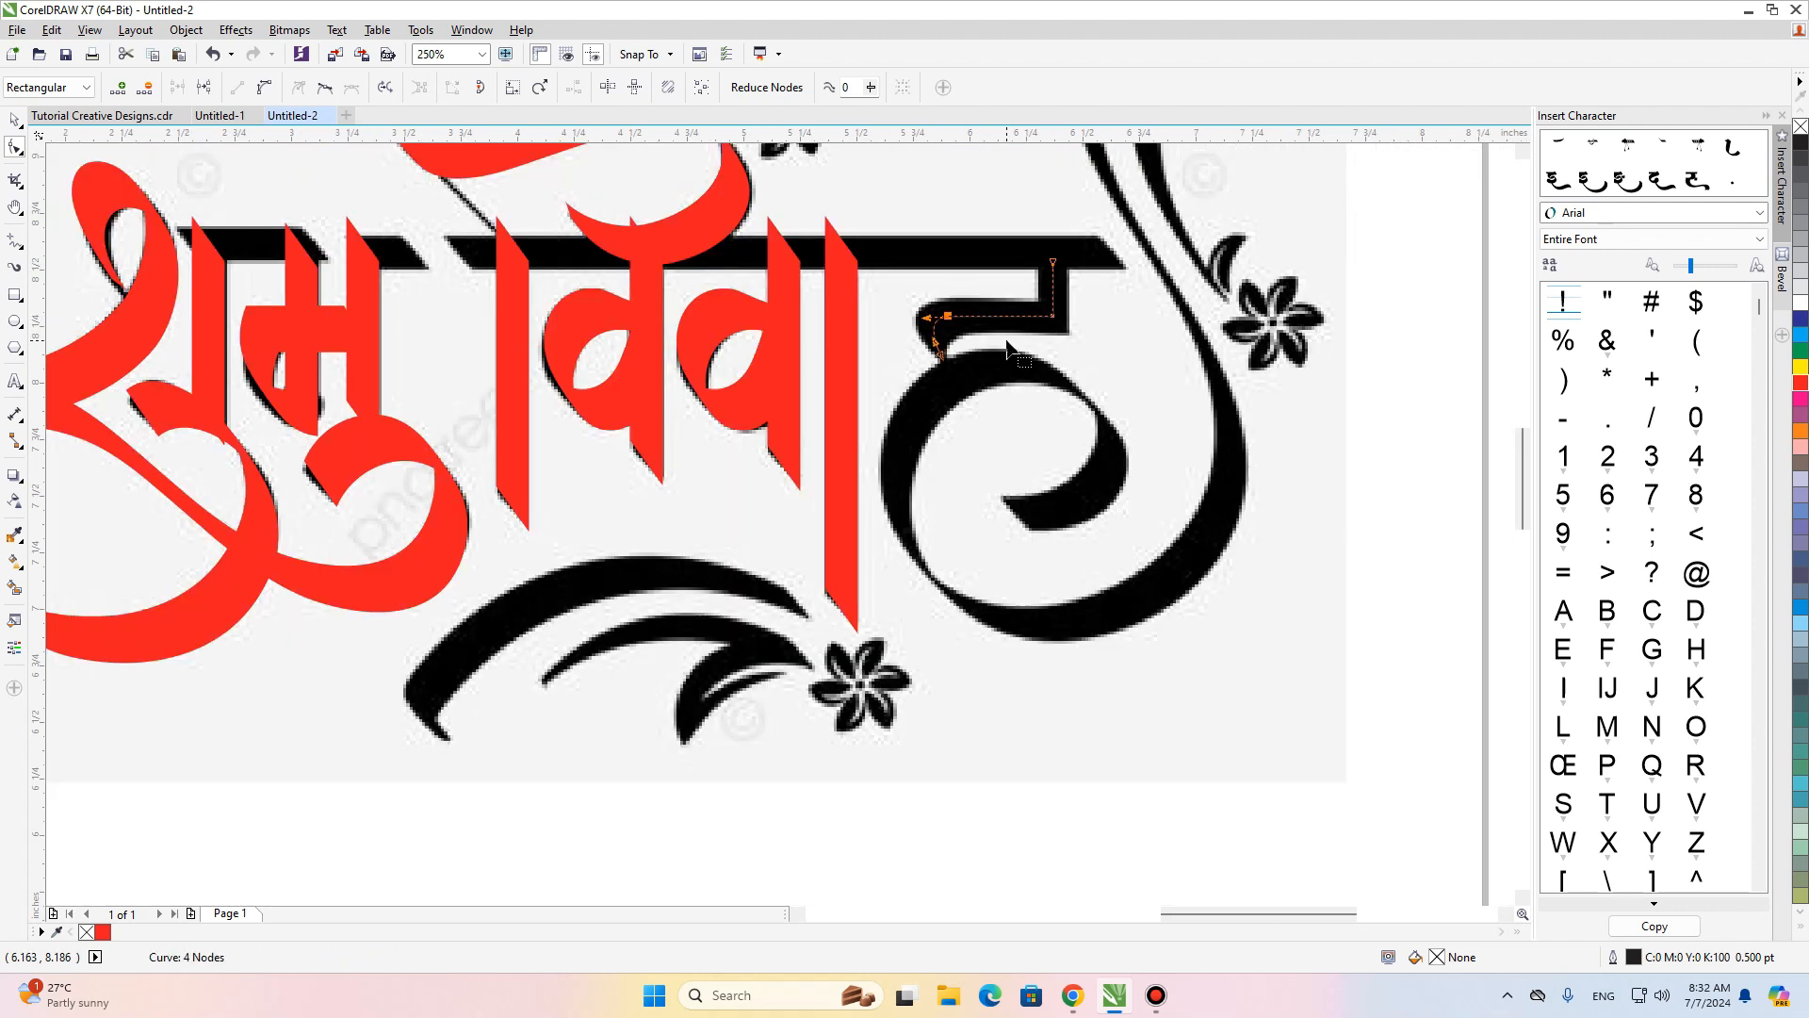
# Copy the श curve's red calligraphic outline onto the upper ह stroke and set its outline width to 17 pt.
pyautogui.press('space')
pyautogui.hotkey('alt', 'e')
pyautogui.click(141, 295)
pyautogui.click(924, 531)
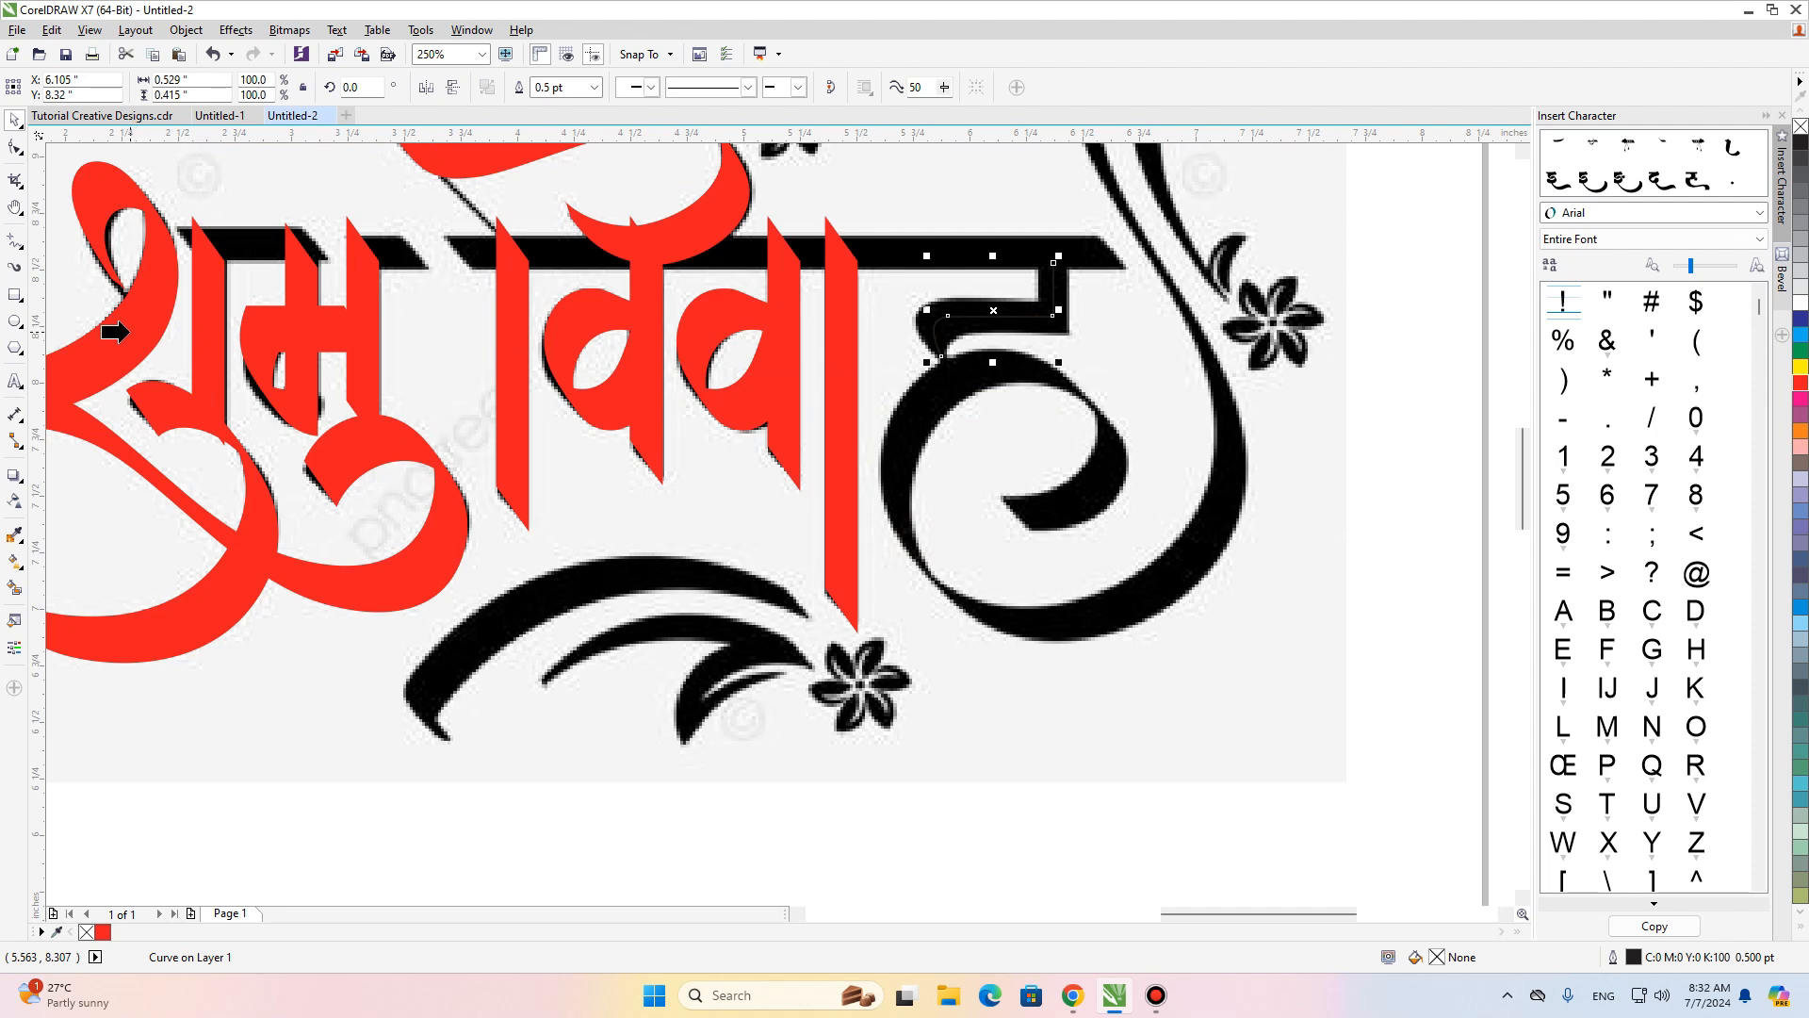
pyautogui.click(768, 382)
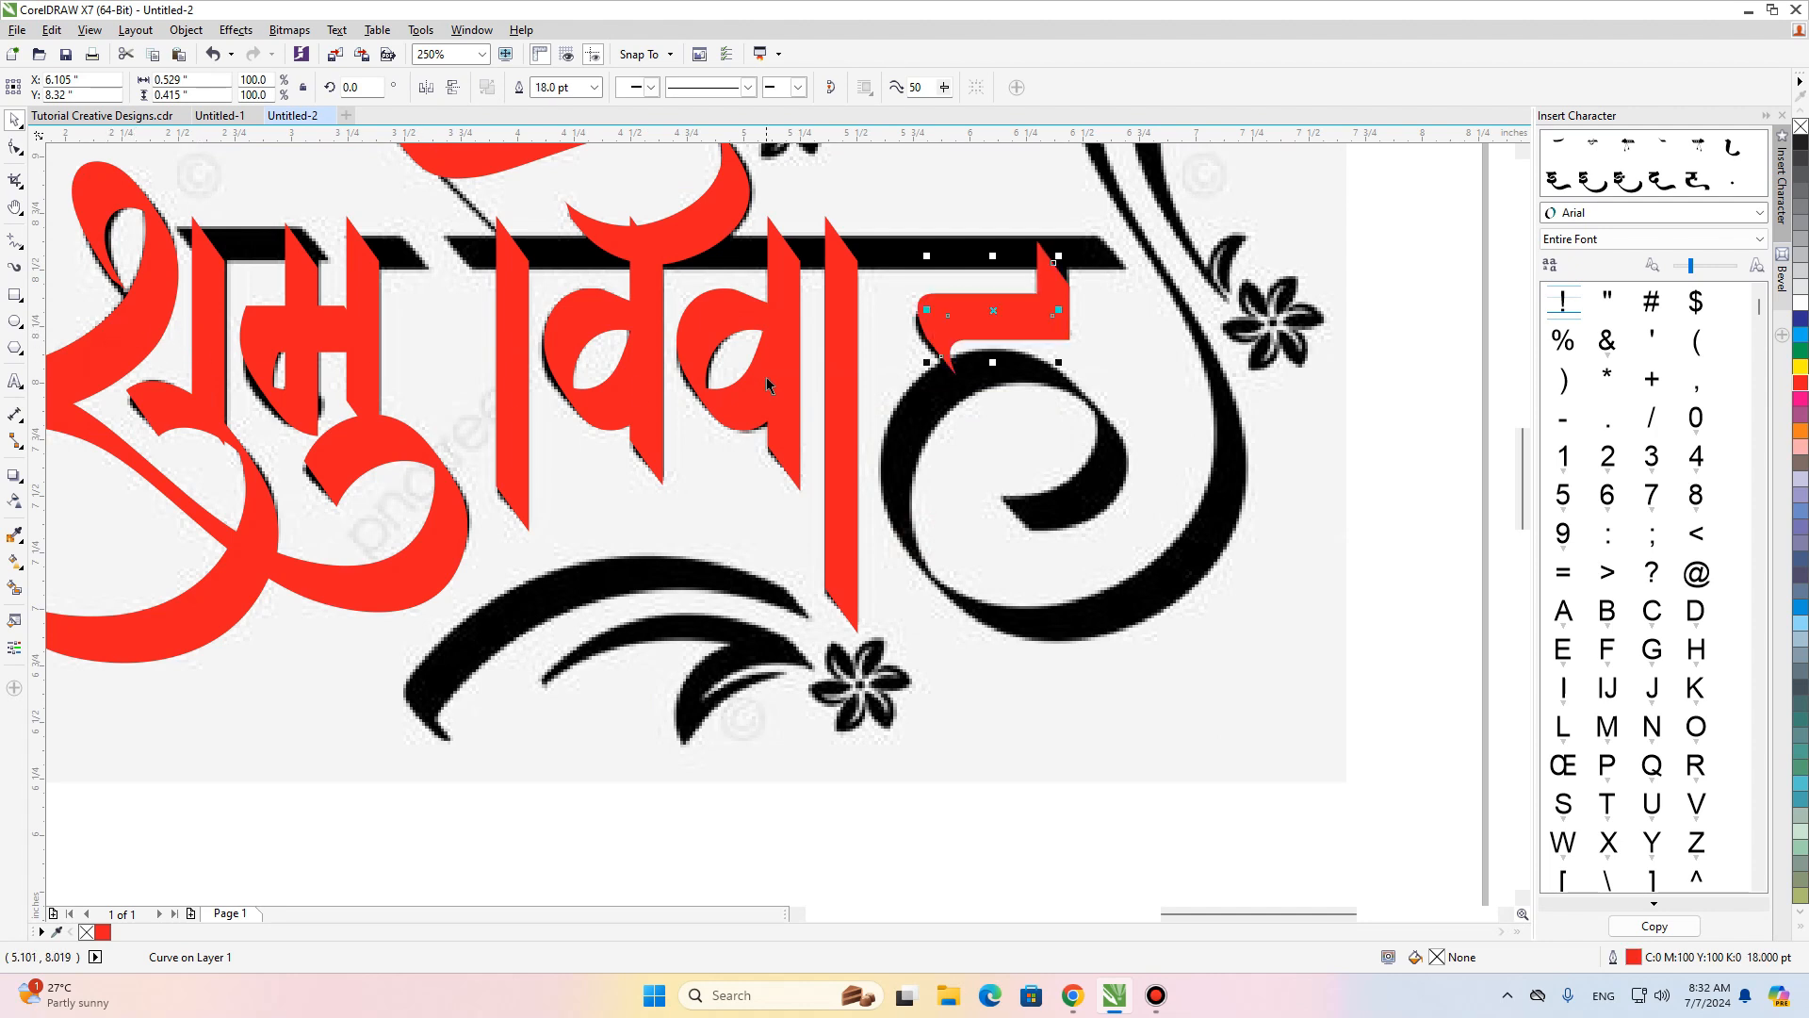
pyautogui.press('h')
pyautogui.scroll(2, 1030, 305)
pyautogui.scroll(-2, 1024, 311)
pyautogui.moveTo(1134, 362); pyautogui.dragTo(1131, 380)
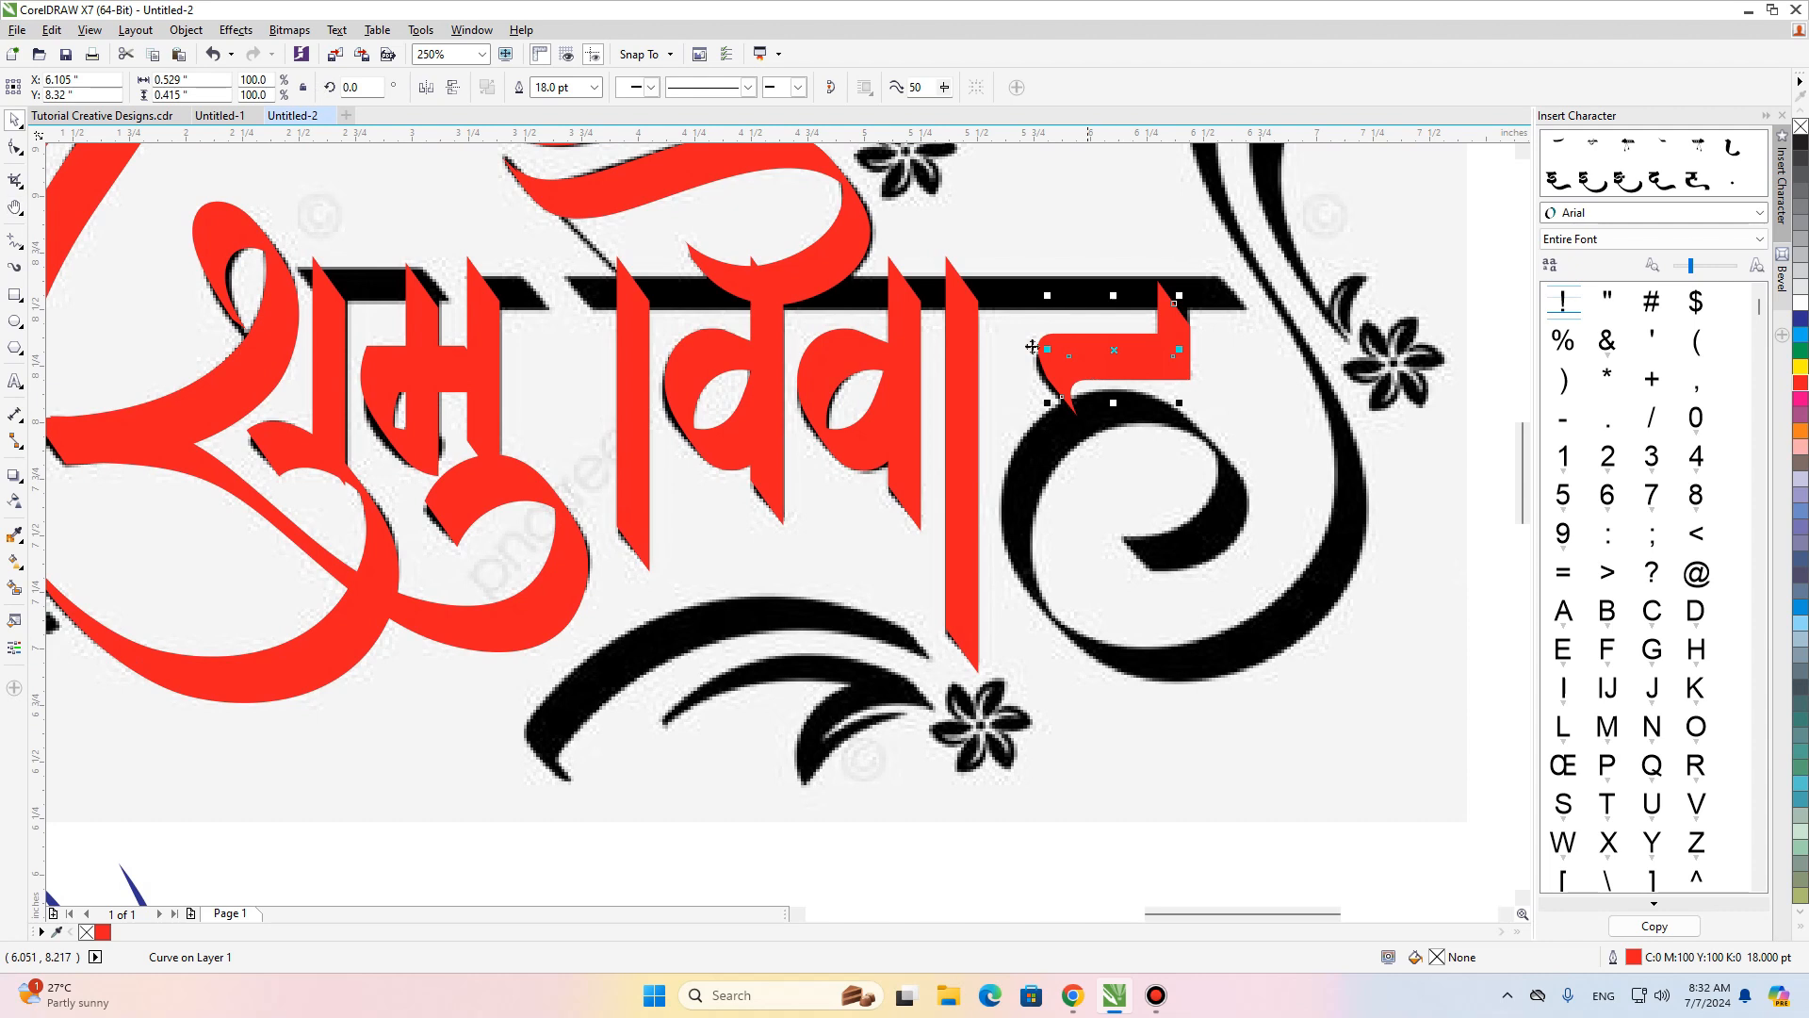
pyautogui.press('h')
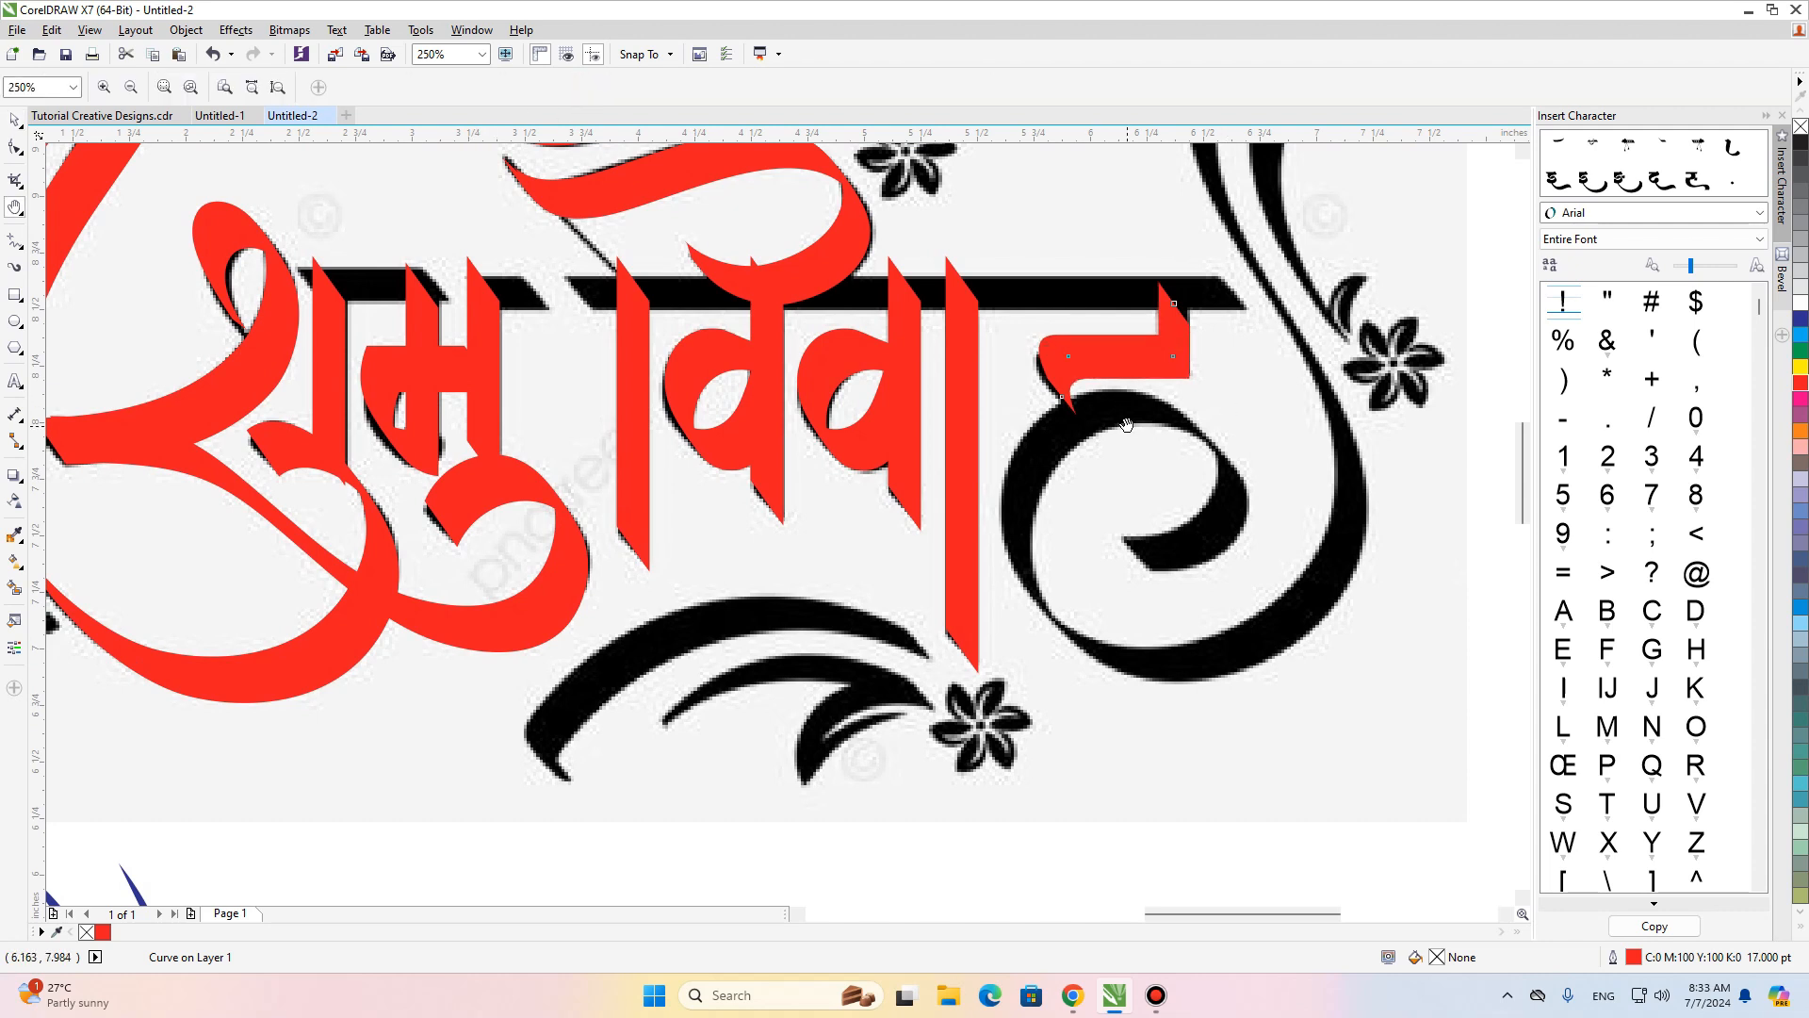
# Draw a freehand curve through the spiral of ह and up its long sweeping tail.
pyautogui.moveTo(1125, 413); pyautogui.dragTo(941, 410)
pyautogui.scroll(-1, 941, 410)
pyautogui.scroll(-2, 953, 465)
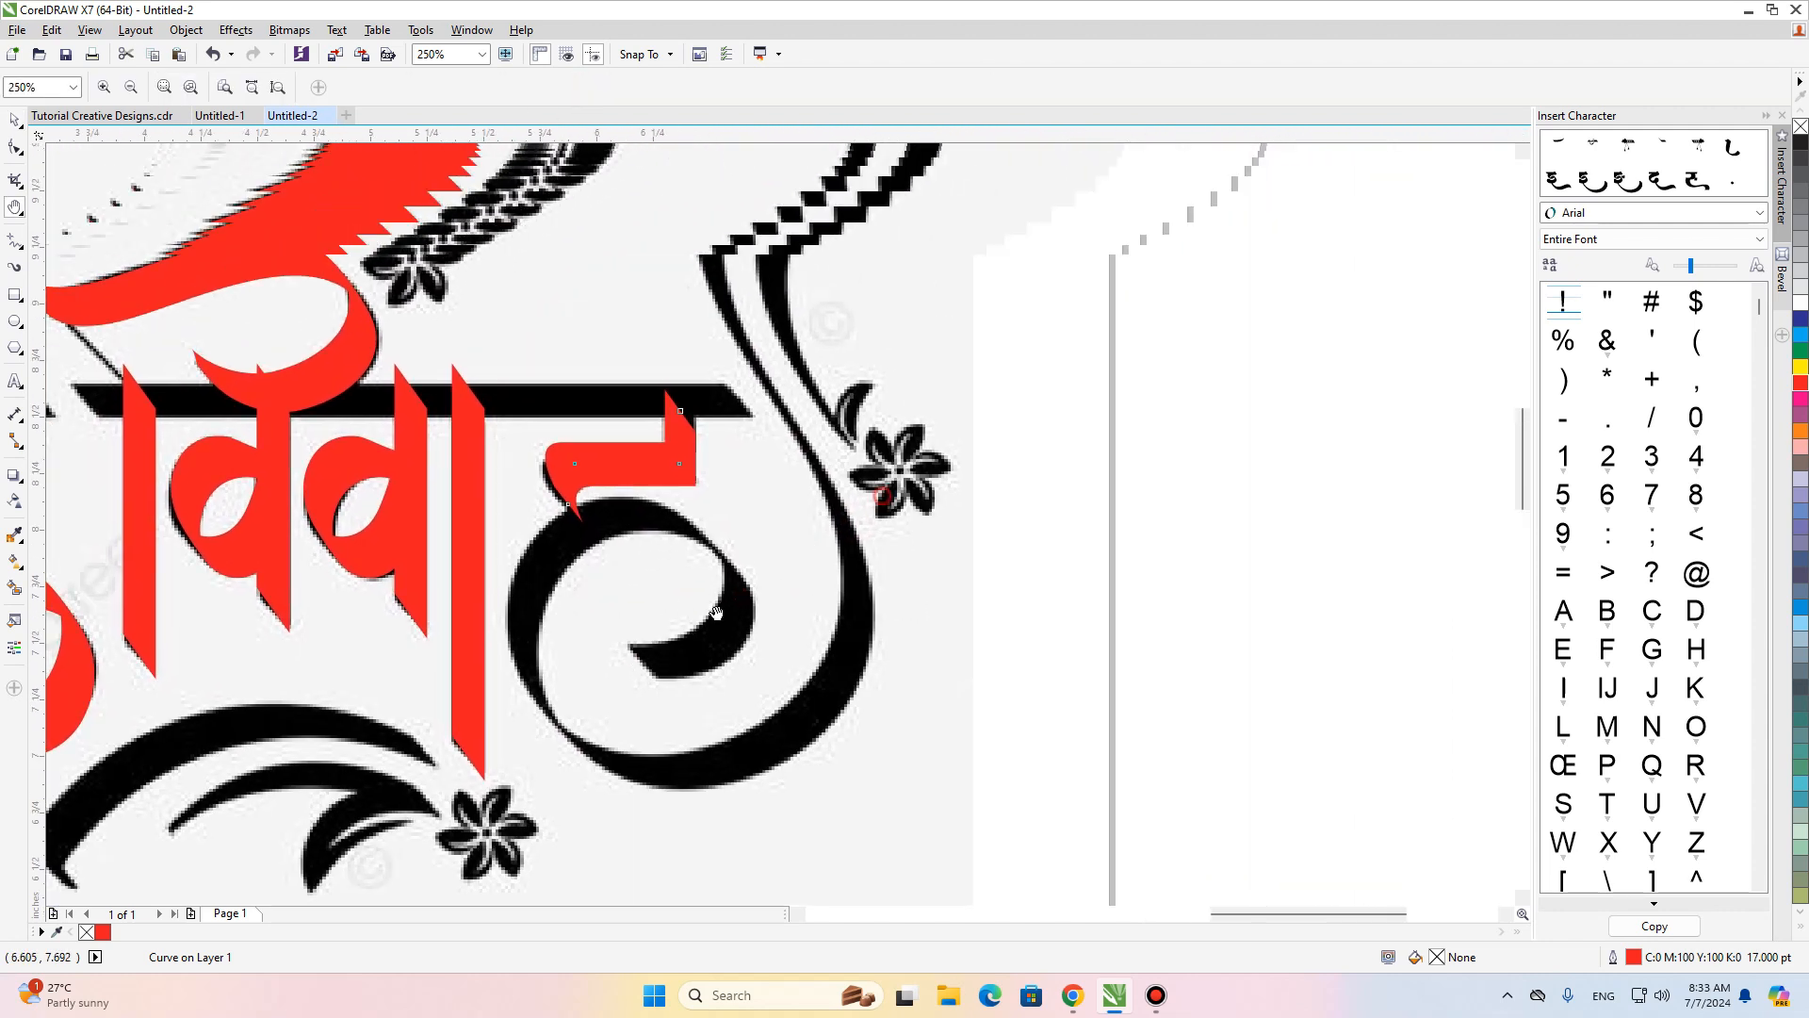
pyautogui.moveTo(718, 615); pyautogui.dragTo(721, 576)
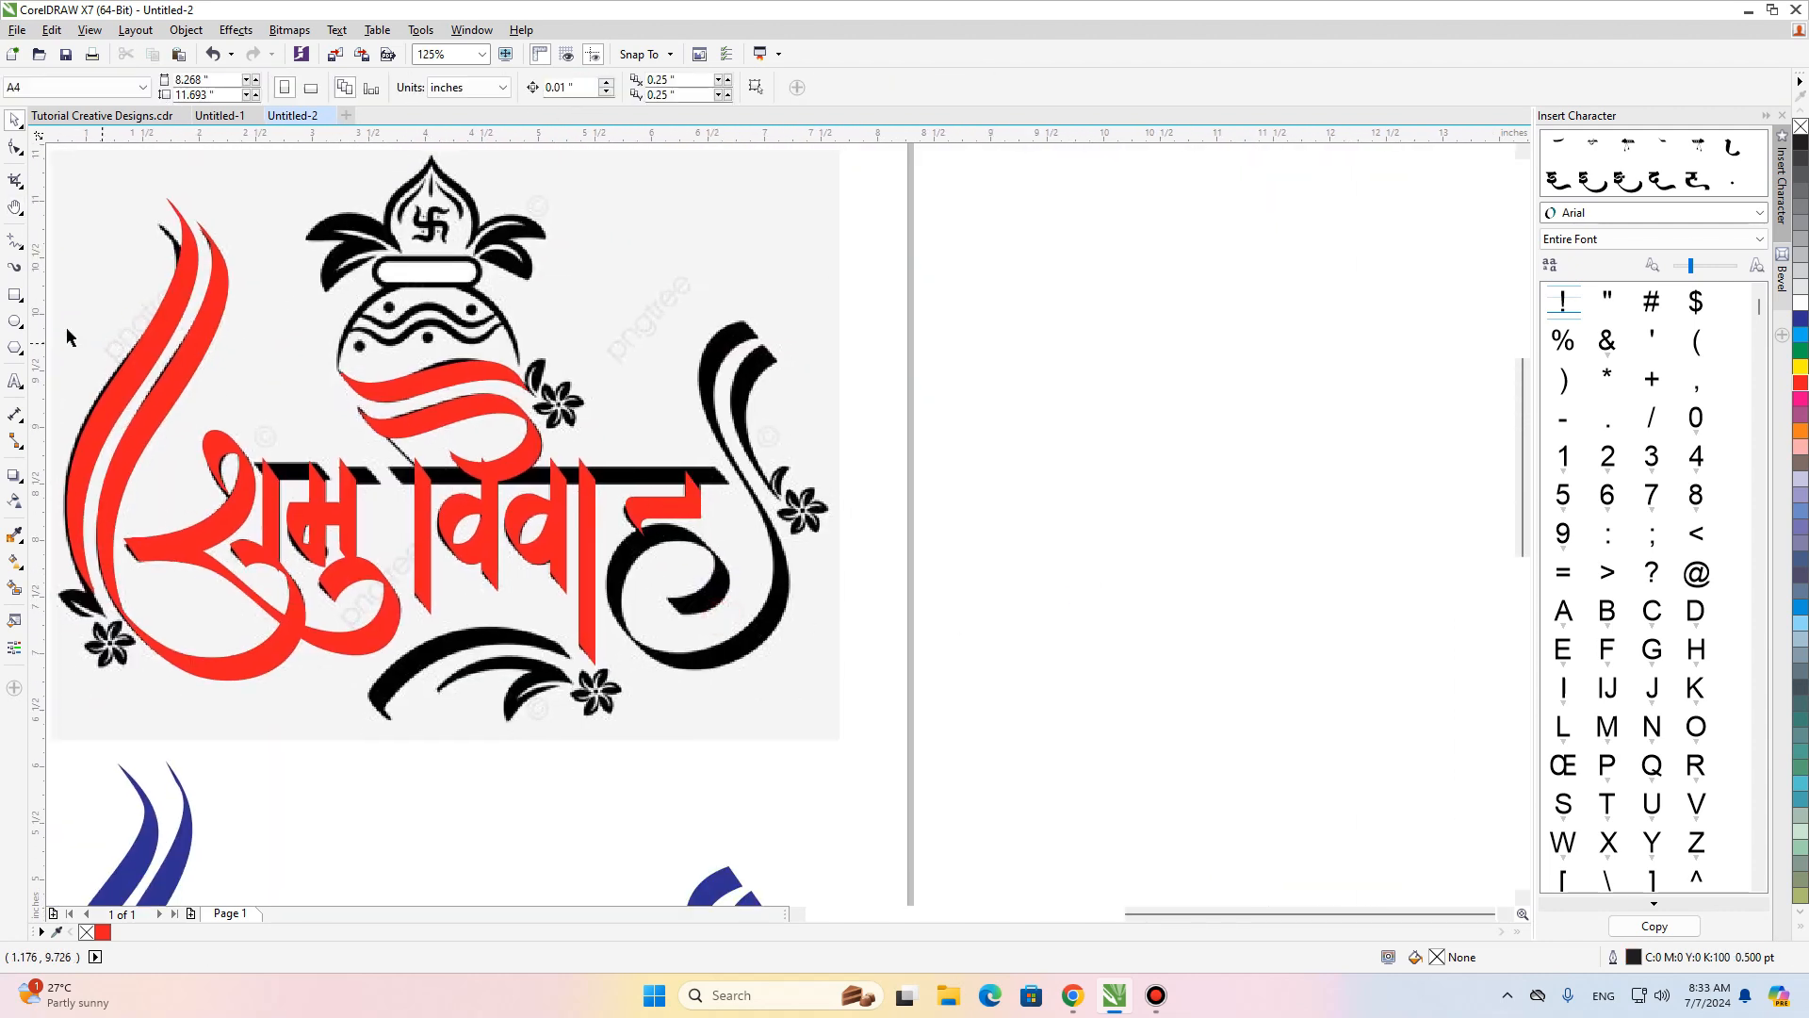
pyautogui.click(13, 241)
pyautogui.moveTo(676, 603)
pyautogui.mouseDown()
pyautogui.moveTo(617, 601)
pyautogui.moveTo(775, 450)
pyautogui.mouseUp()
# Clean up the ह tail curve by removing extra nodes and adjusting nodes and handles to follow the black spiral and tail.
pyautogui.press('F10')
pyautogui.scroll(3, 674, 611)
pyautogui.doubleClick(950, 354)
pyautogui.moveTo(1015, 414); pyautogui.dragTo(995, 401)
pyautogui.moveTo(620, 352); pyautogui.dragTo(612, 355)
pyautogui.moveTo(711, 226); pyautogui.dragTo(705, 246)
pyautogui.moveTo(697, 603); pyautogui.dragTo(676, 504)
pyautogui.doubleClick(606, 601)
pyautogui.moveTo(756, 655); pyautogui.dragTo(783, 682)
pyautogui.scroll(-5, 1038, 542)
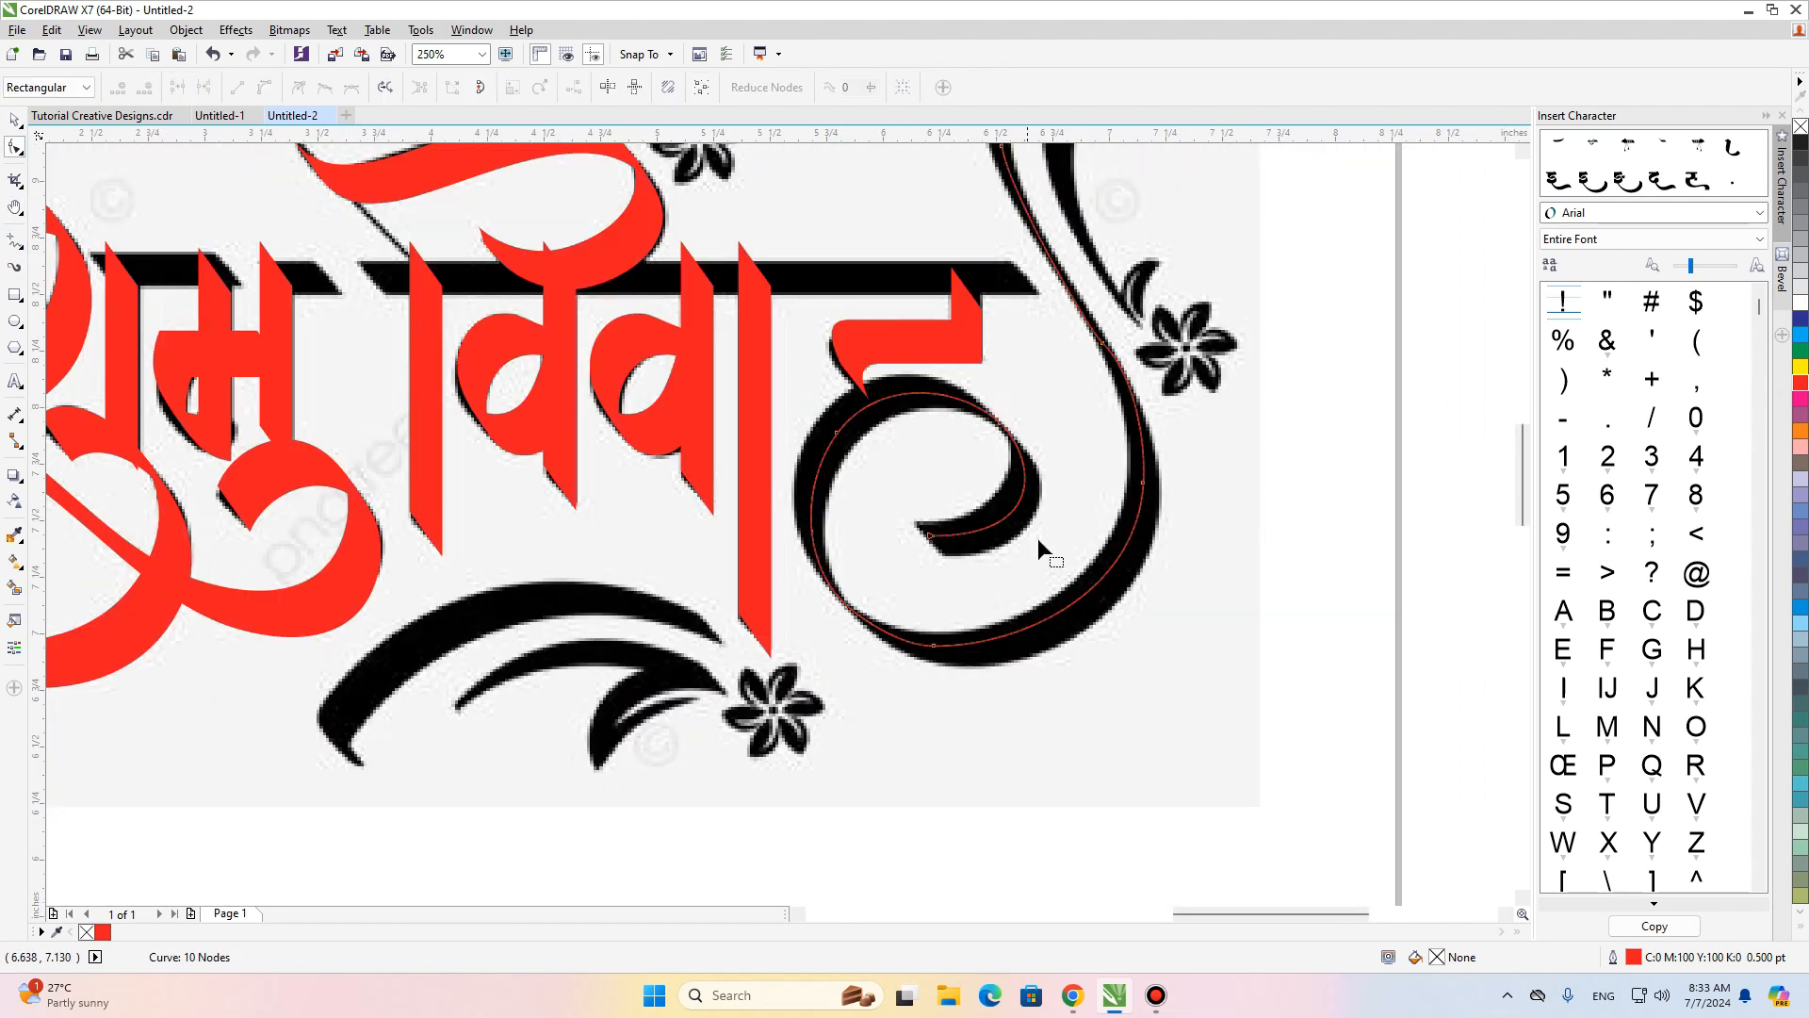
pyautogui.scroll(5, 1111, 678)
pyautogui.click(1075, 356)
pyautogui.moveTo(1072, 368); pyautogui.dragTo(970, 203)
pyautogui.doubleClick(898, 511)
pyautogui.scroll(-1, 1061, 377)
pyautogui.moveTo(1048, 651); pyautogui.dragTo(991, 516)
# Copy the red 18 pt calligraphic outline properties from a finished stroke onto the ह tail curve.
pyautogui.press('space')
pyautogui.hotkey('ctrl', 'shift', 'a')
pyautogui.press('Return')
pyautogui.click(353, 411)
# Duplicate the ह tail curve and place the copy's upper part over the adjacent parallel black stroke.
pyautogui.scroll(-1, 947, 466)
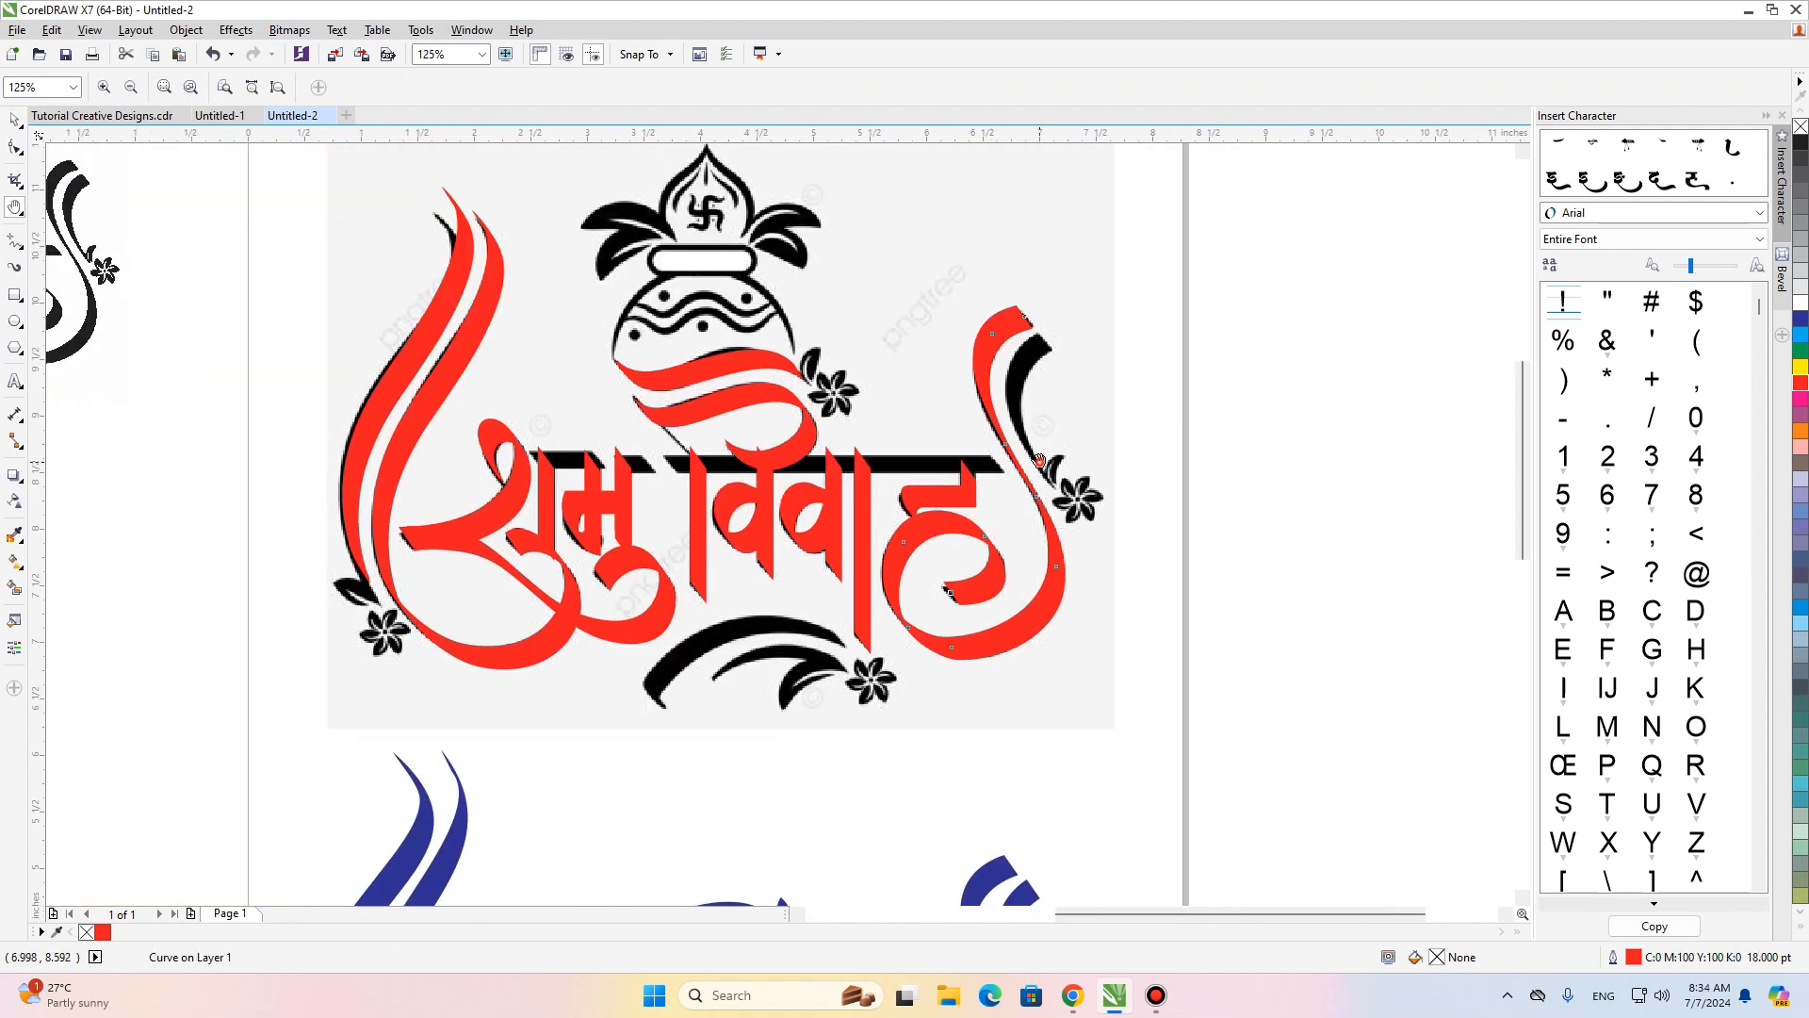
pyautogui.scroll(1, 1053, 454)
pyautogui.moveTo(1117, 482); pyautogui.dragTo(801, 624)
pyautogui.moveTo(611, 380)
pyautogui.mouseDown()
pyautogui.moveTo(677, 424)
pyautogui.moveTo(694, 394)
pyautogui.mouseUp()
# Remove the spiral and lower nodes from the duplicated ह tail curve, leaving only the upper parallel stroke.
pyautogui.press('F10')
pyautogui.scroll(-1, 699, 389)
pyautogui.scroll(1, 812, 468)
pyautogui.doubleClick(797, 449)
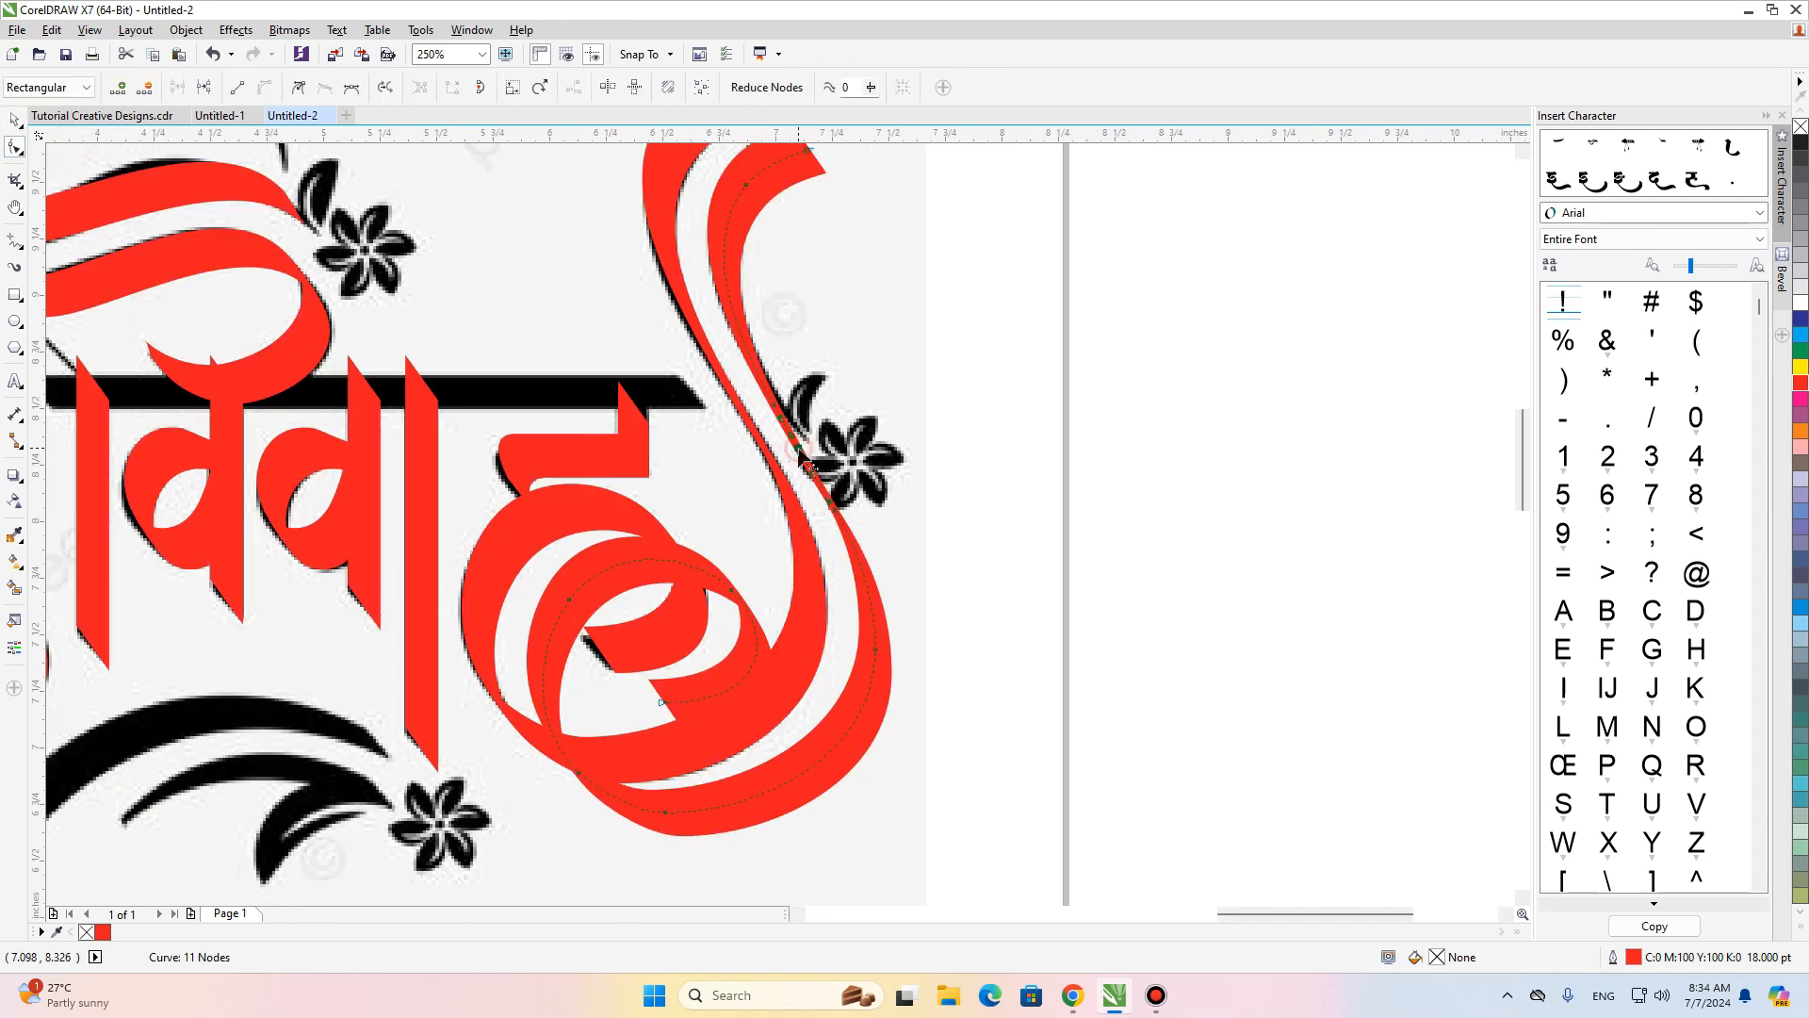
pyautogui.moveTo(905, 476); pyautogui.dragTo(790, 748)
pyautogui.moveTo(479, 867); pyautogui.dragTo(481, 881)
pyautogui.press('Delete')
pyautogui.press('space')
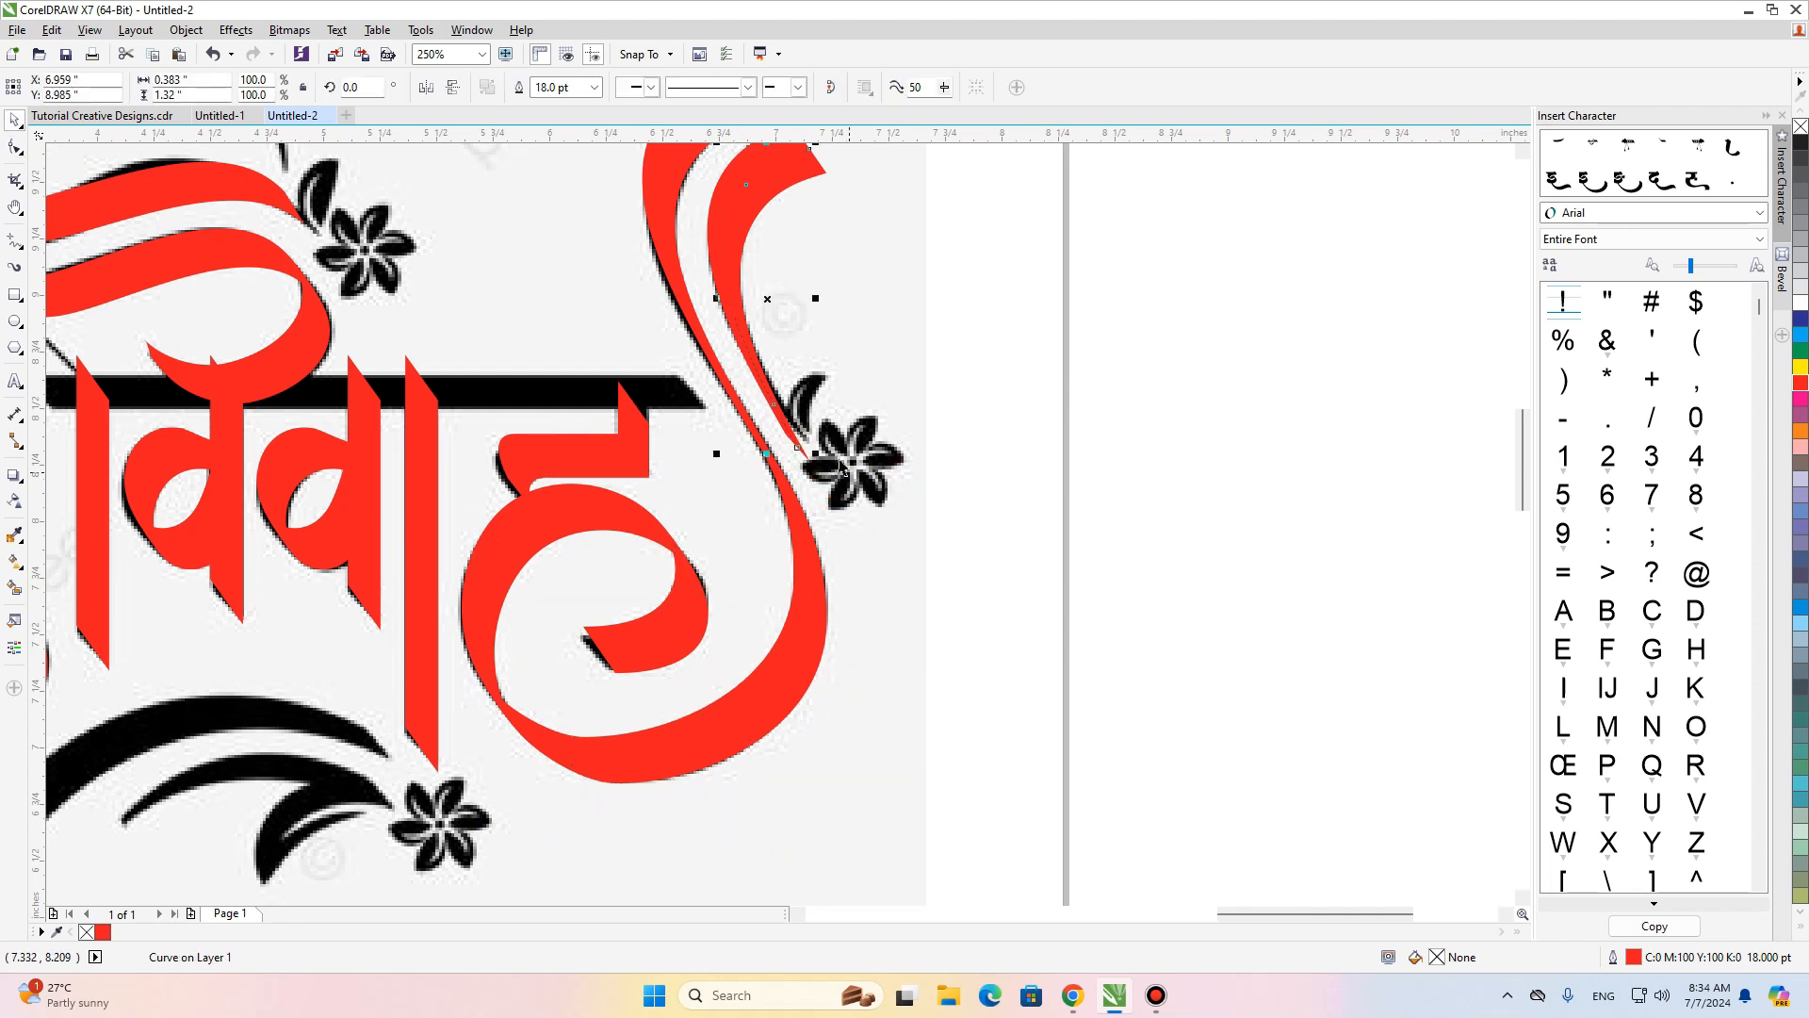
# Draw a straight diagonal line from the lower wave stroke to the first vertical of वि with a 3 pt outline.
pyautogui.press('h')
pyautogui.scroll(-2, 829, 443)
pyautogui.moveTo(571, 523); pyautogui.dragTo(833, 503)
pyautogui.scroll(1, 834, 499)
pyautogui.moveTo(1006, 506); pyautogui.dragTo(835, 526)
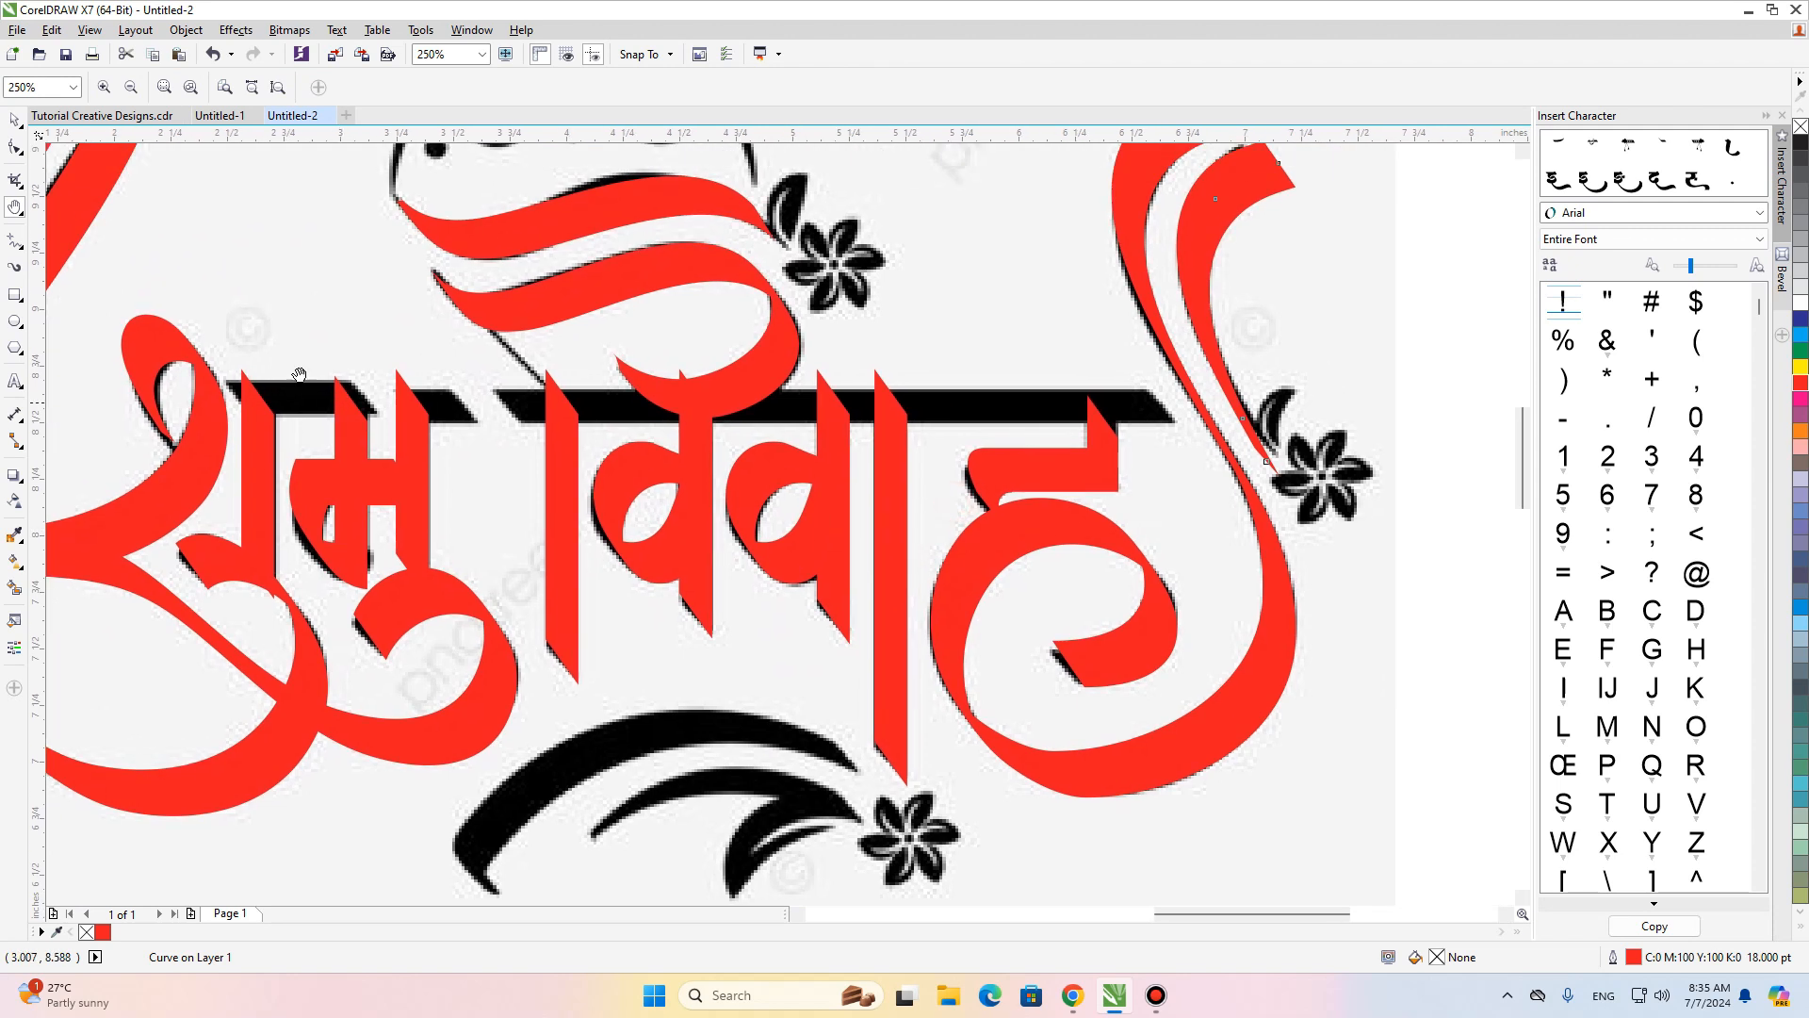
pyautogui.click(15, 241)
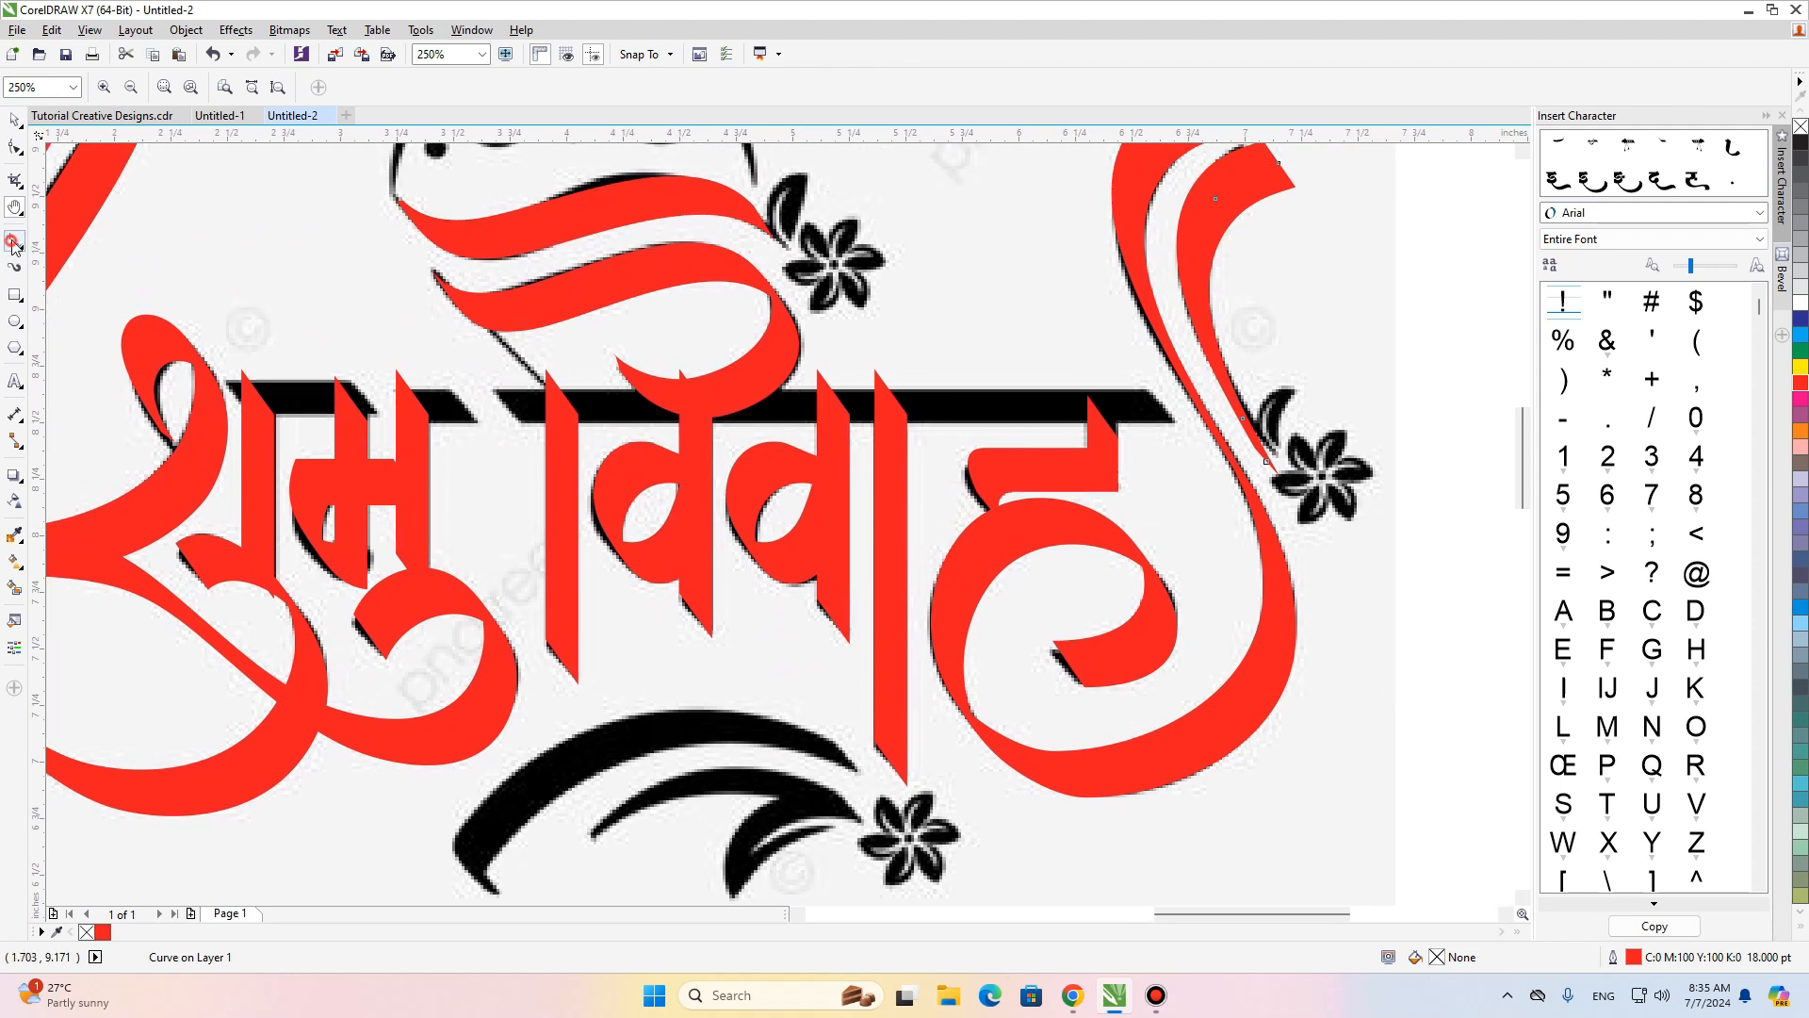
pyautogui.click(457, 298)
pyautogui.click(553, 394)
pyautogui.click(570, 88)
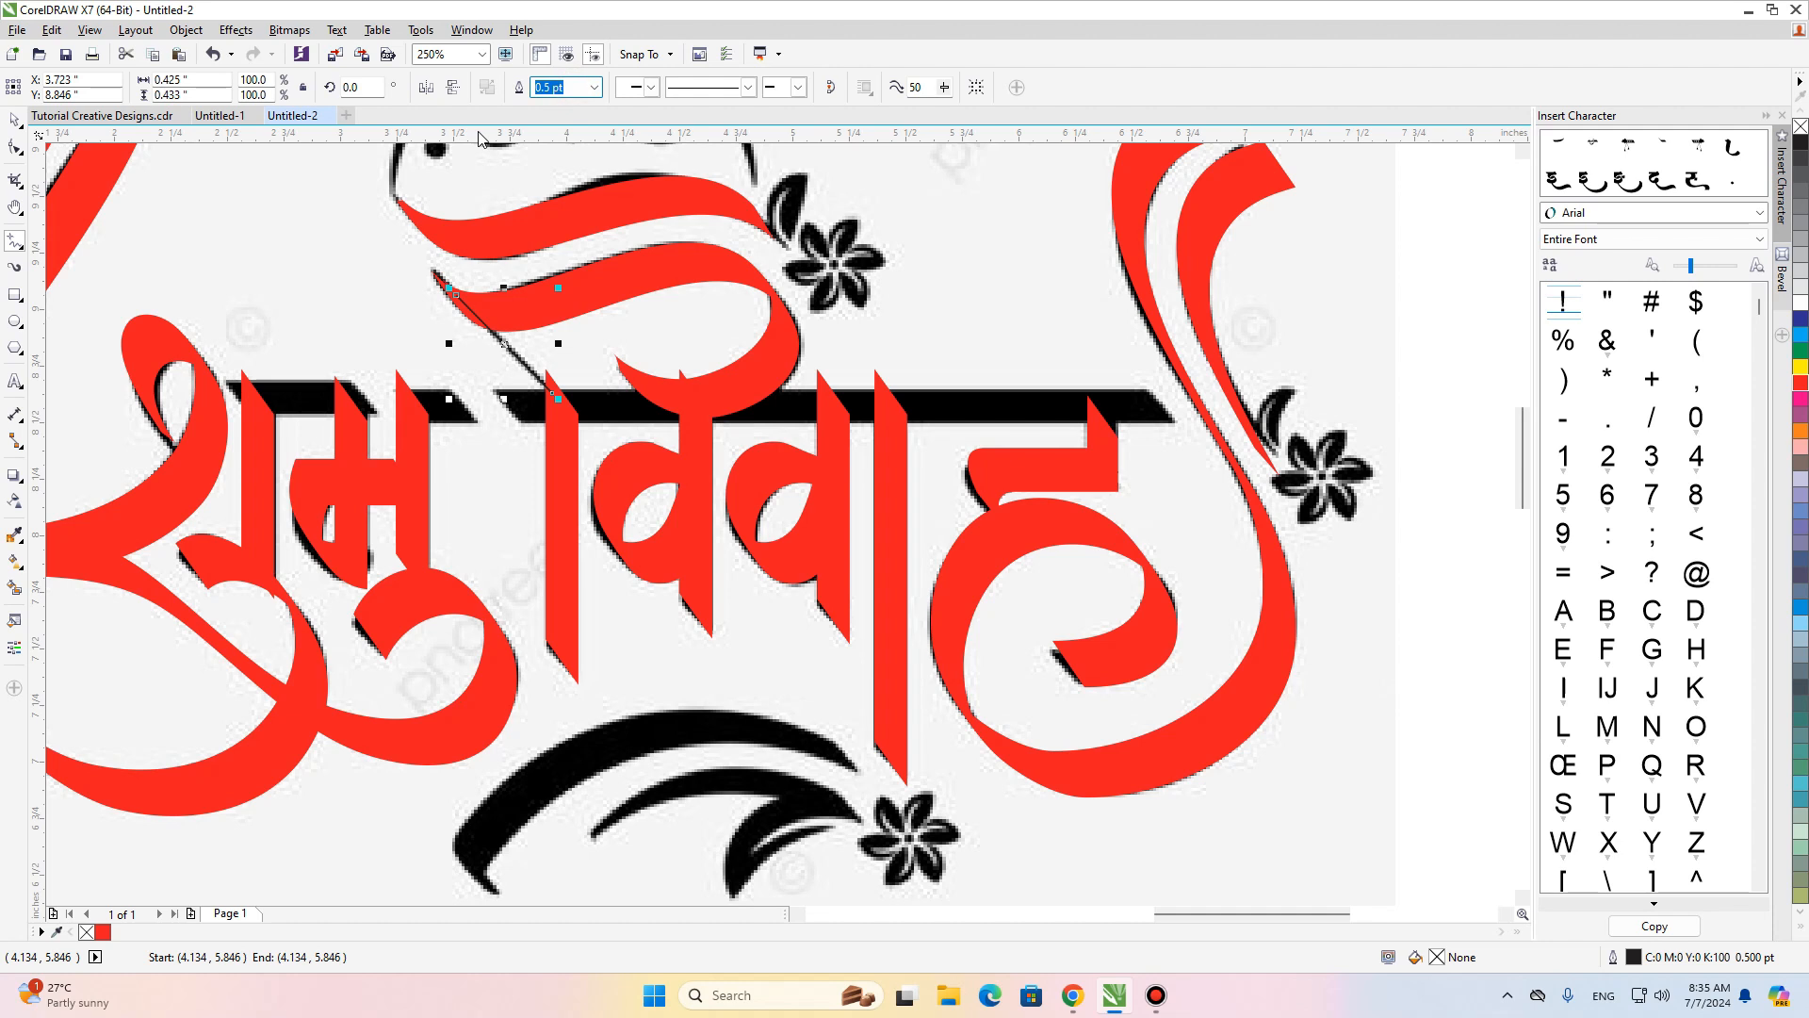
pyautogui.write('3')
pyautogui.press('Return')
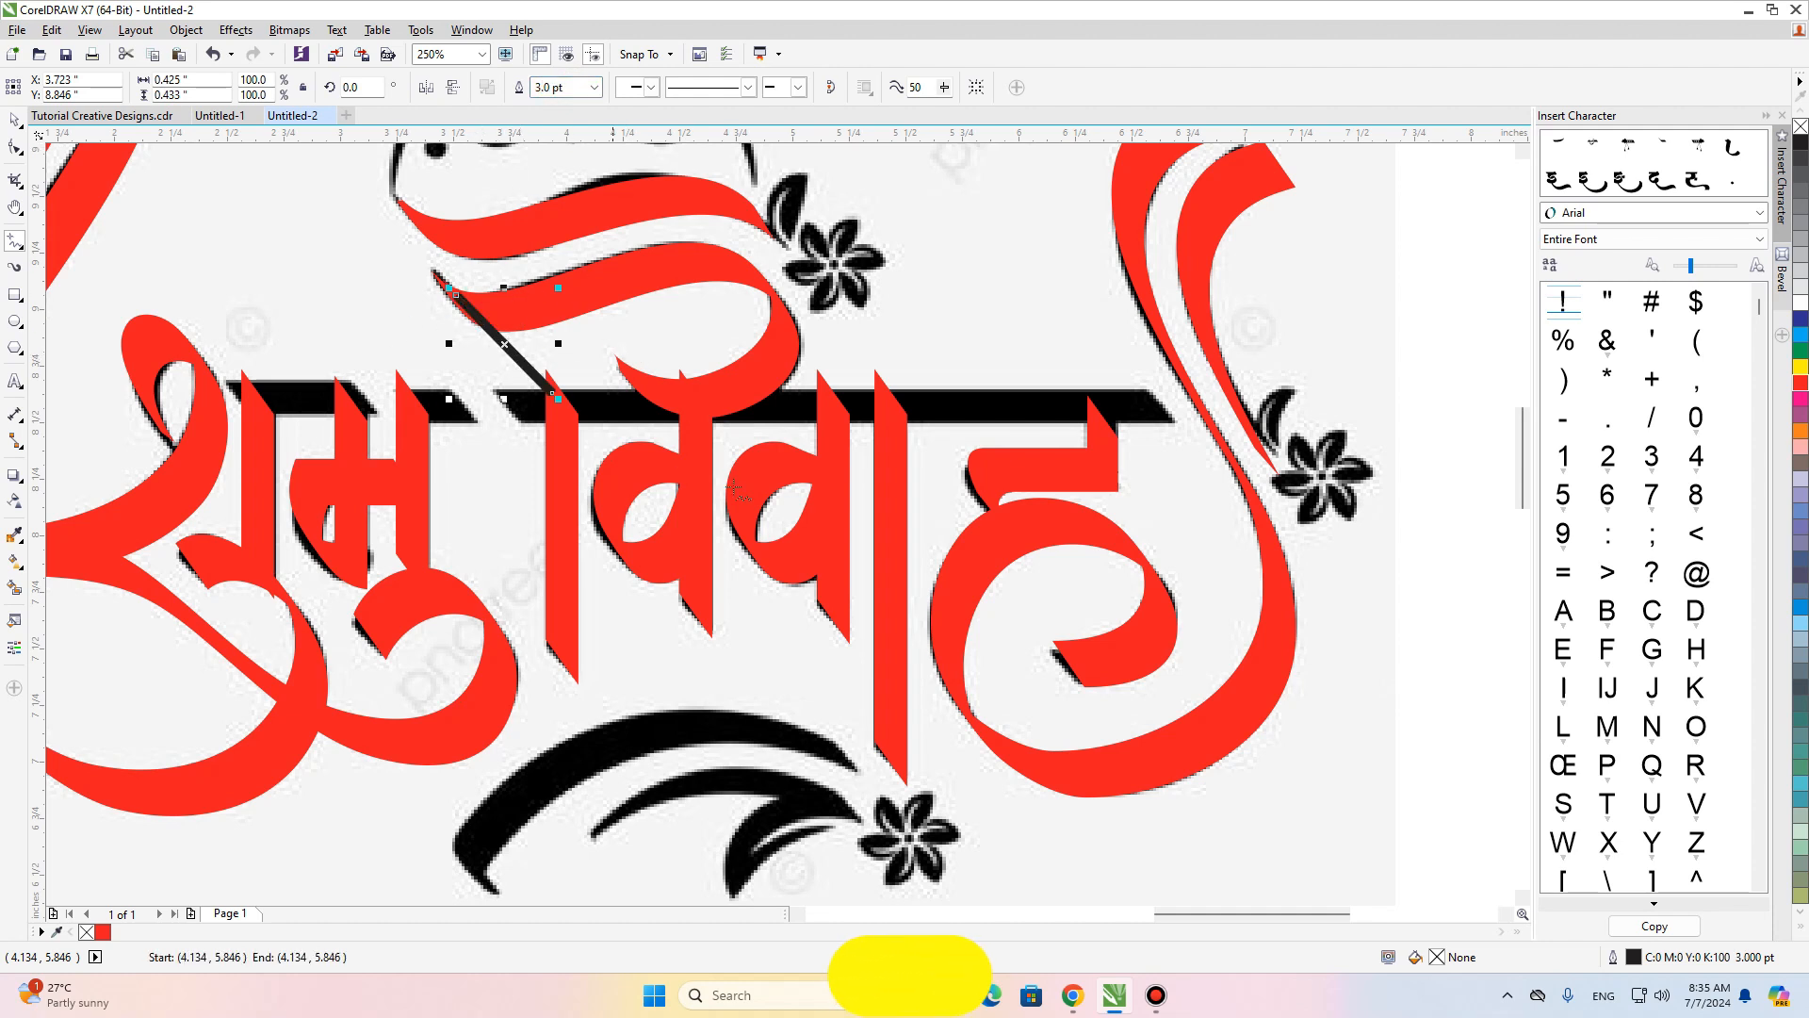
# Draw a horizontal line about 0.575 in long along the black headline bar of शुभ and give it a 16 pt outline.
pyautogui.click(232, 390)
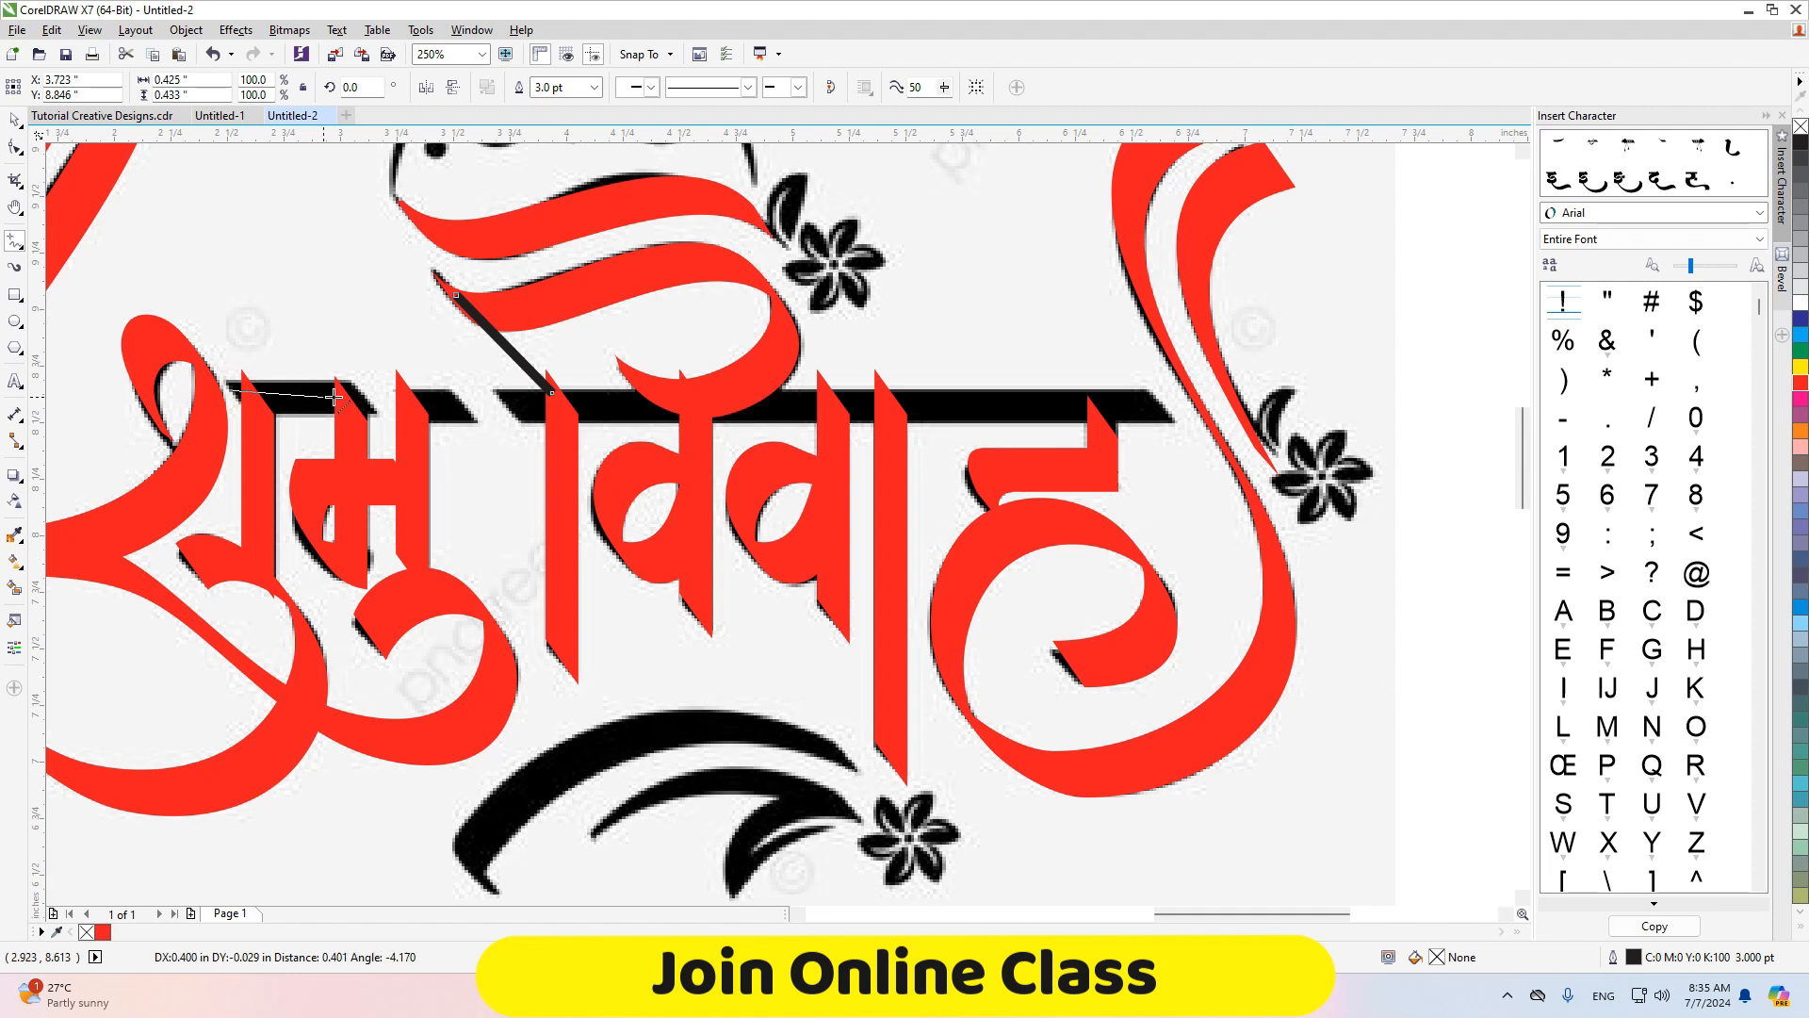
pyautogui.keyDown('ctrl'); pyautogui.click(363, 399); pyautogui.keyUp('ctrl')
pyautogui.press('space')
pyautogui.moveTo(308, 389); pyautogui.dragTo(307, 395)
pyautogui.click(558, 87)
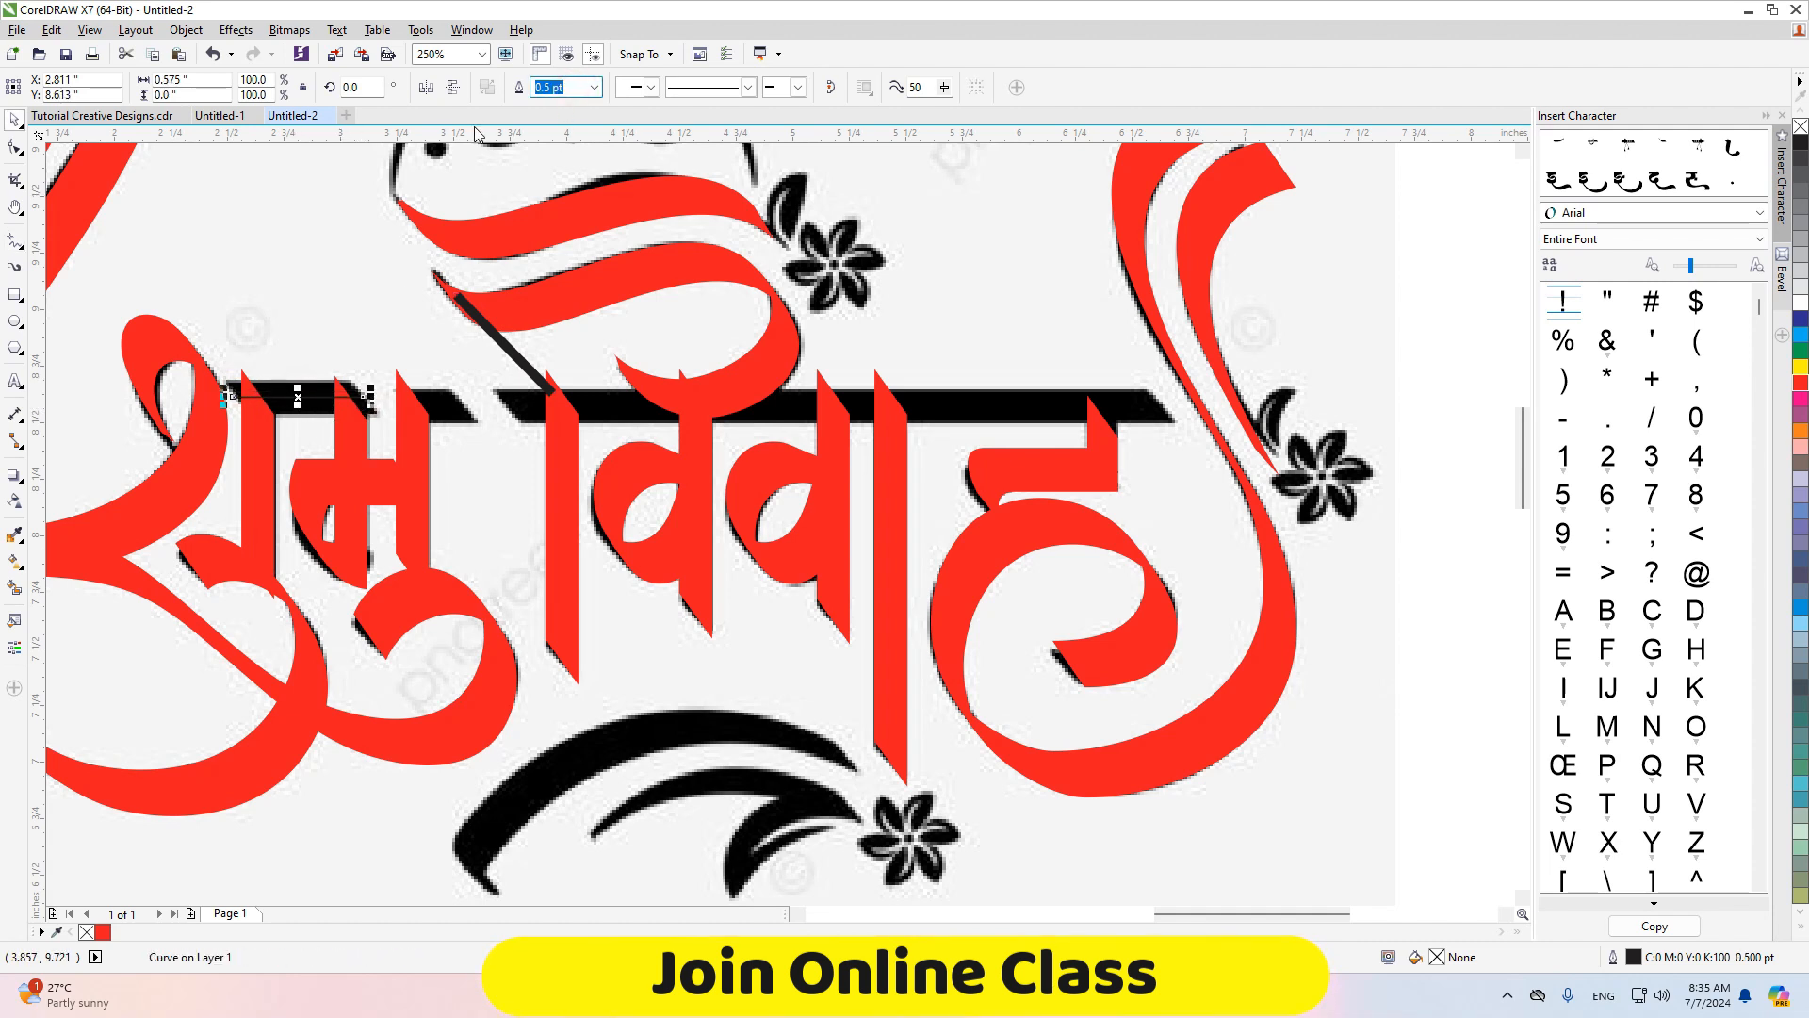
pyautogui.write('16')
pyautogui.press('Return')
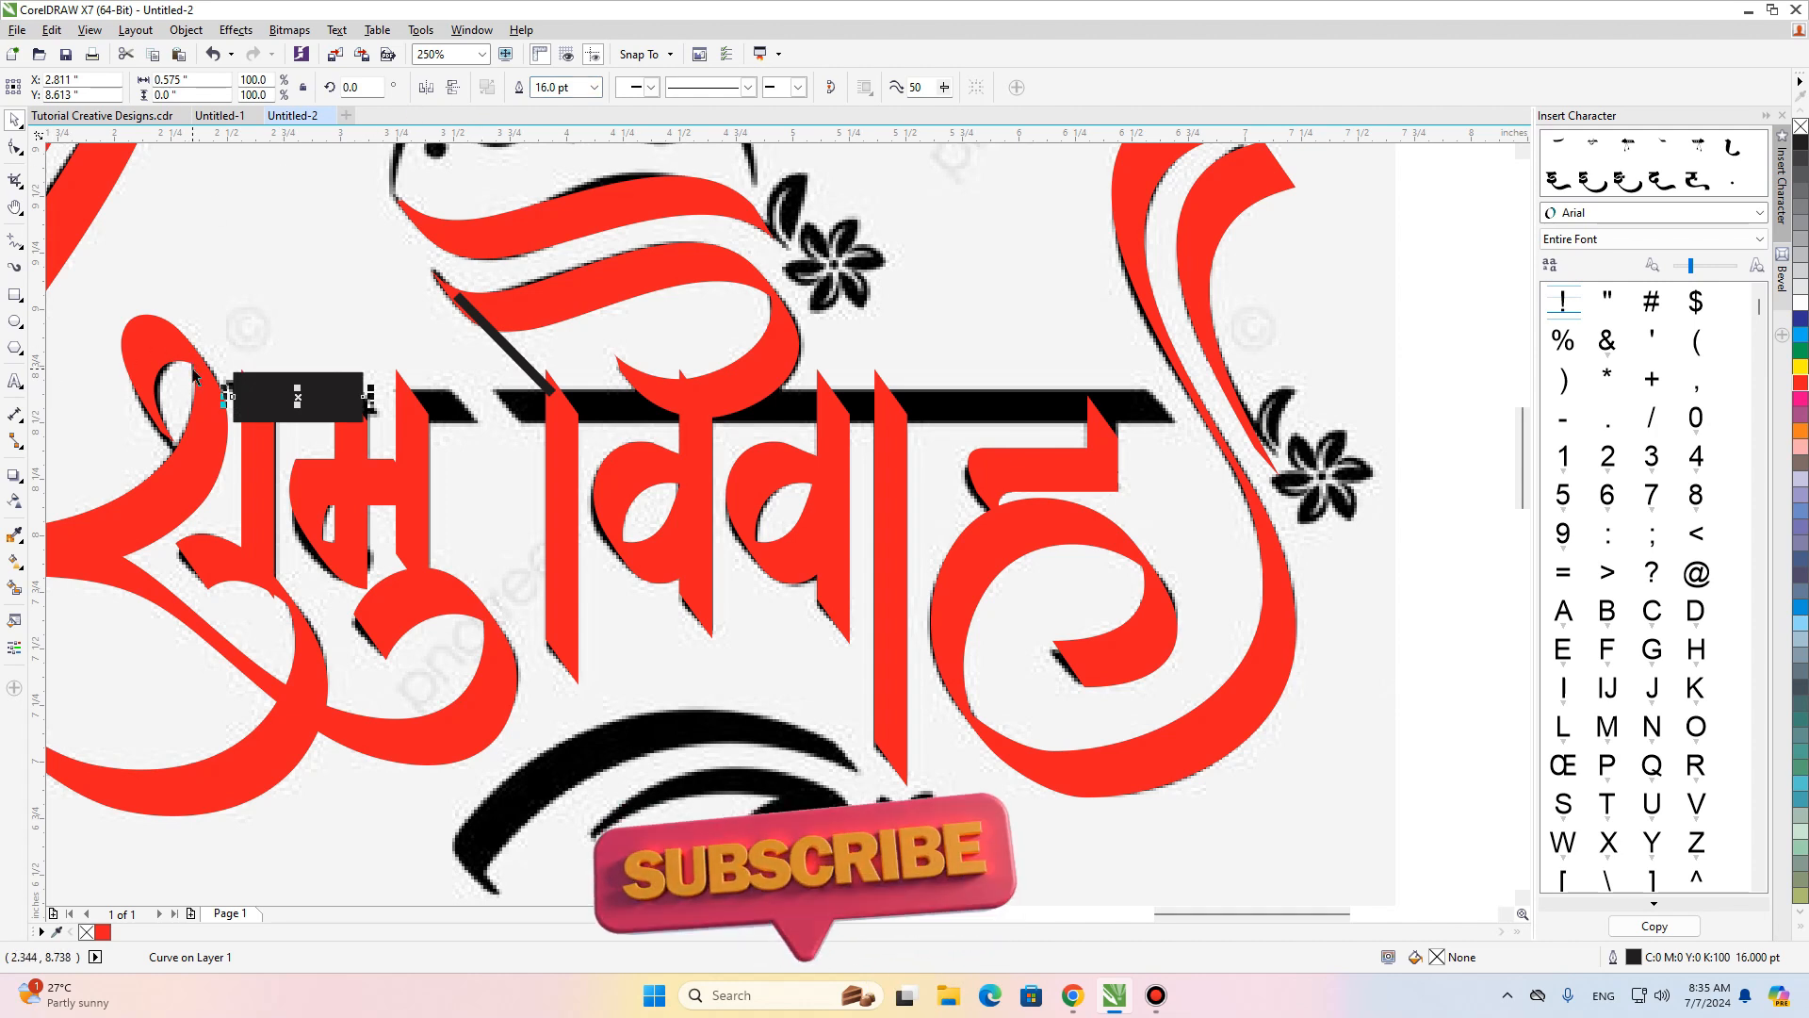
# Copy the outline pen and colour from a red stroke onto the headline bar and set its outline width to 13 pt.
pyautogui.hotkey('alt', 'e')
pyautogui.press('m')
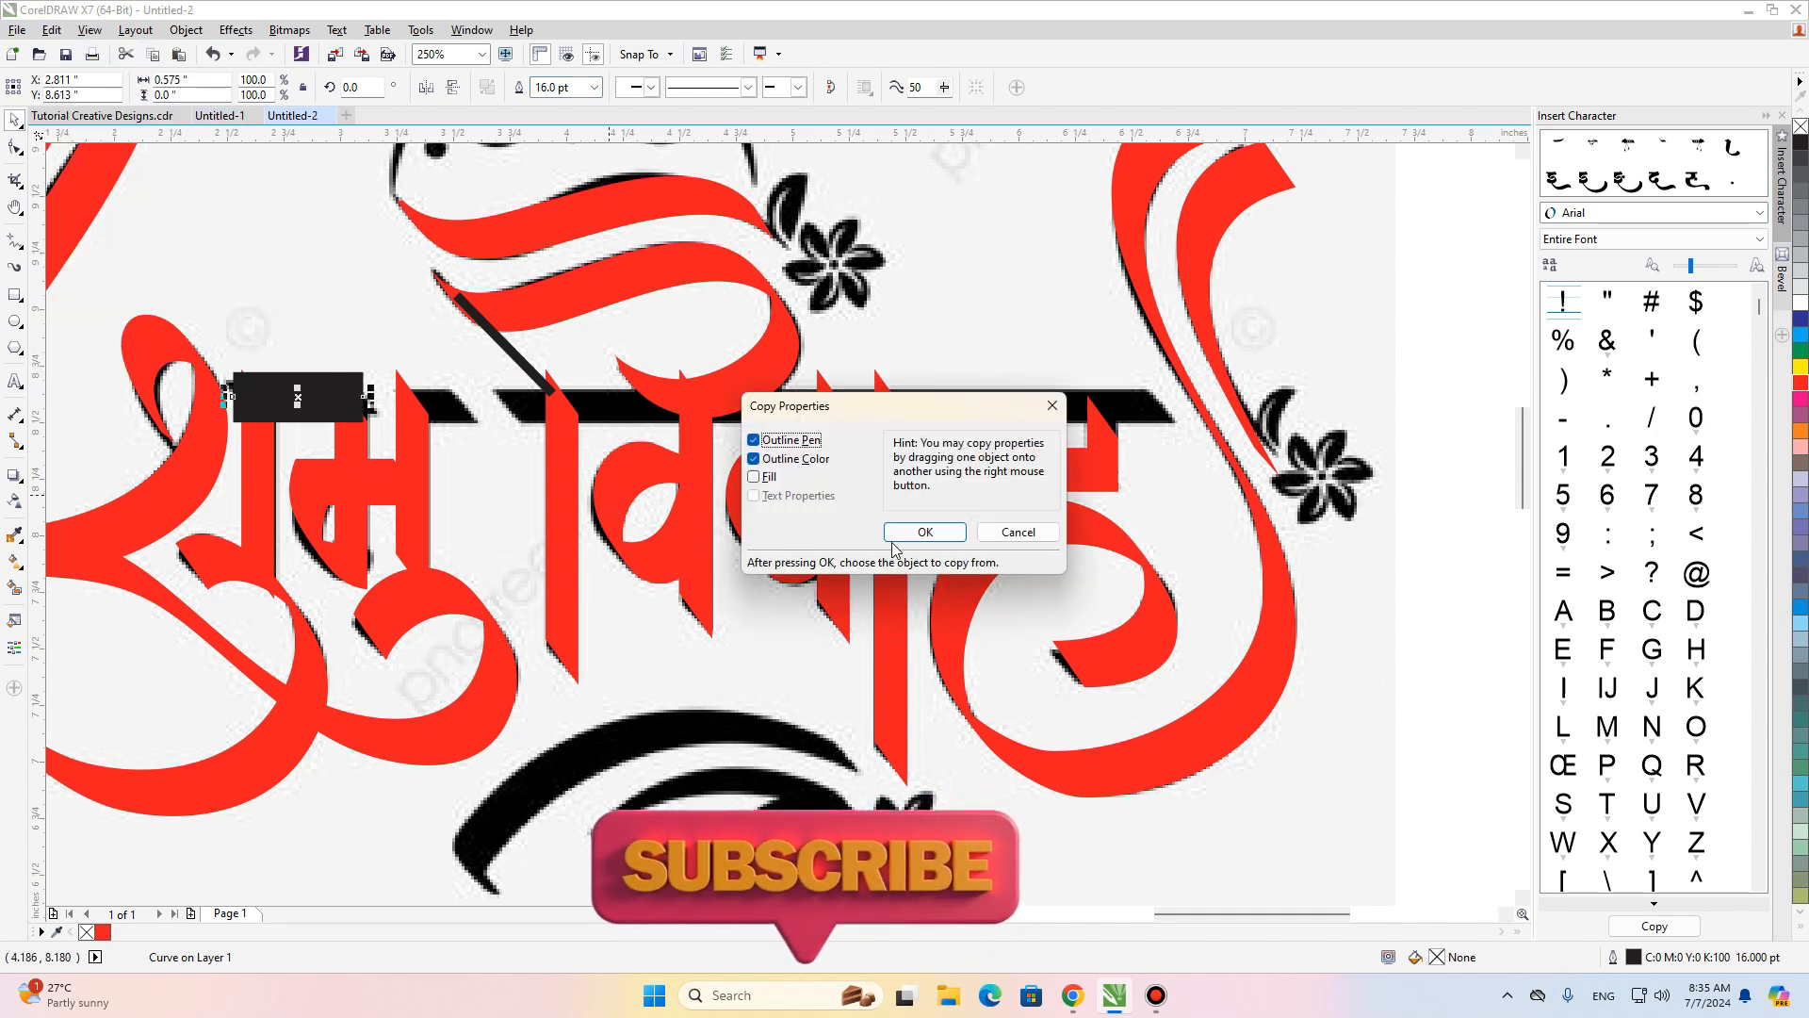
pyautogui.click(919, 535)
pyautogui.click(891, 556)
pyautogui.moveTo(571, 88); pyautogui.dragTo(502, 115)
pyautogui.write('16')
pyautogui.press('Return')
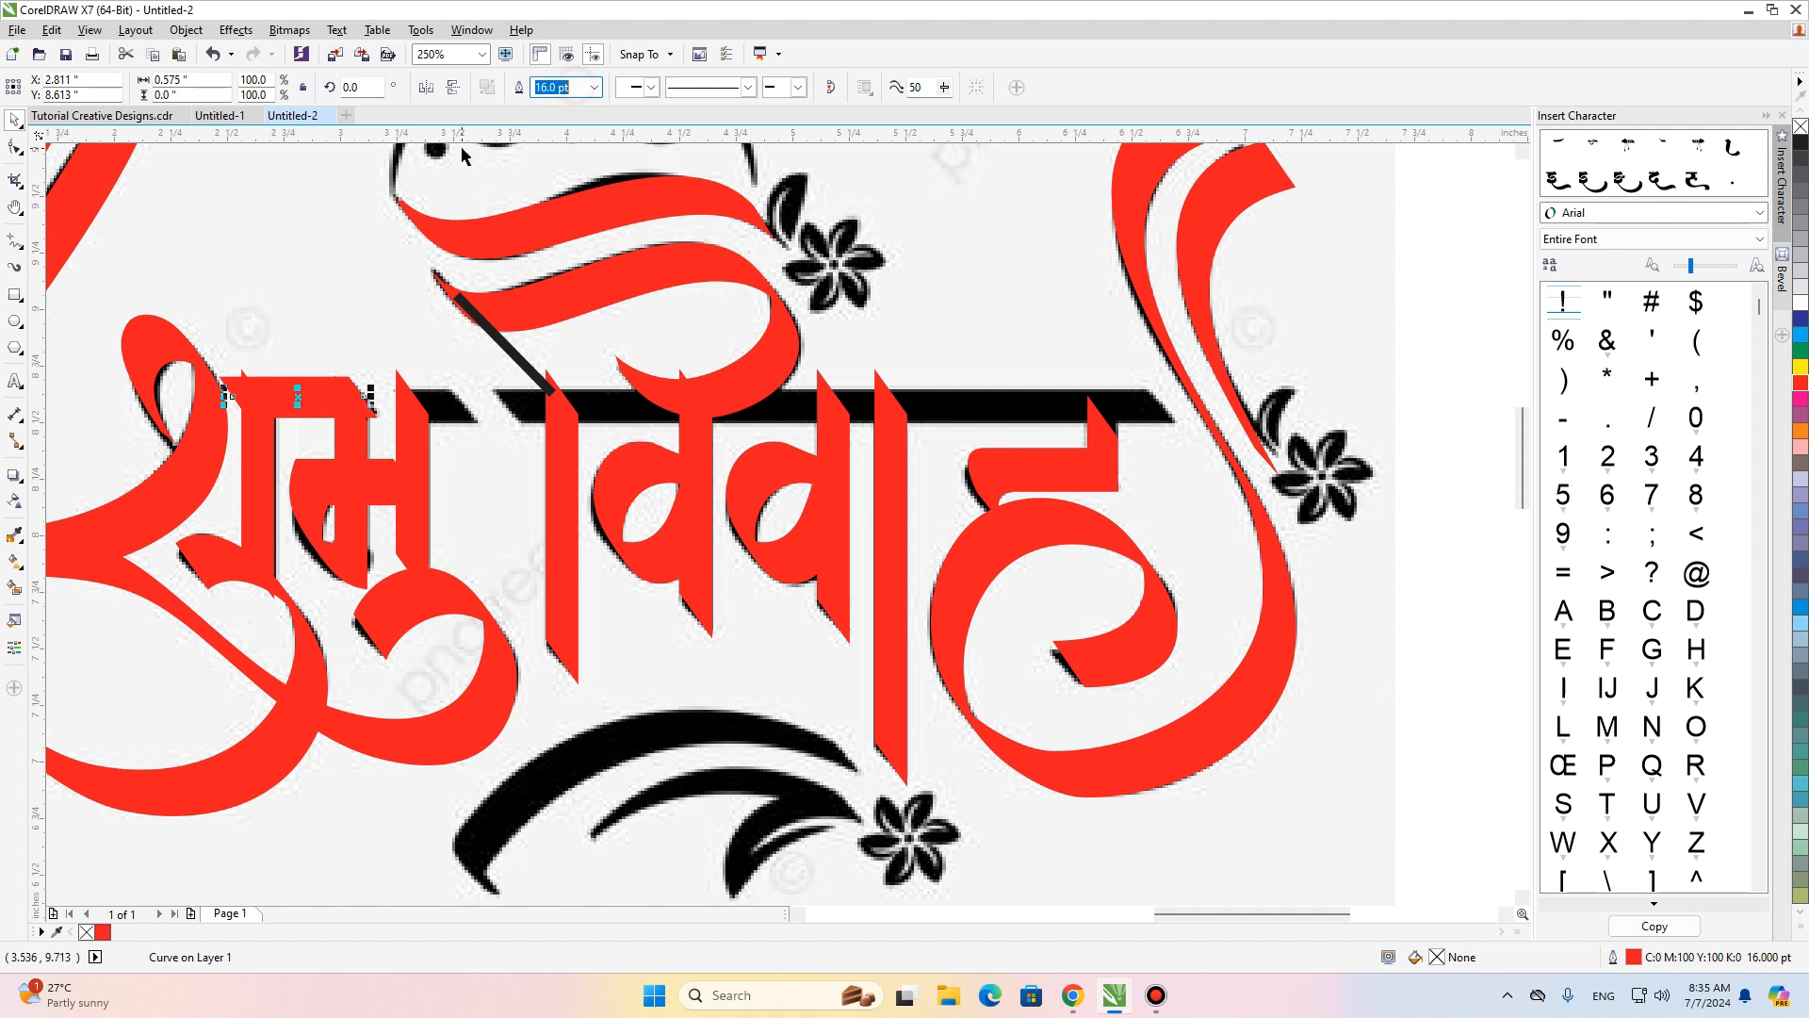
pyautogui.write('1')
pyautogui.write('4')
pyautogui.press('Return')
pyautogui.write('13')
pyautogui.press('Return')
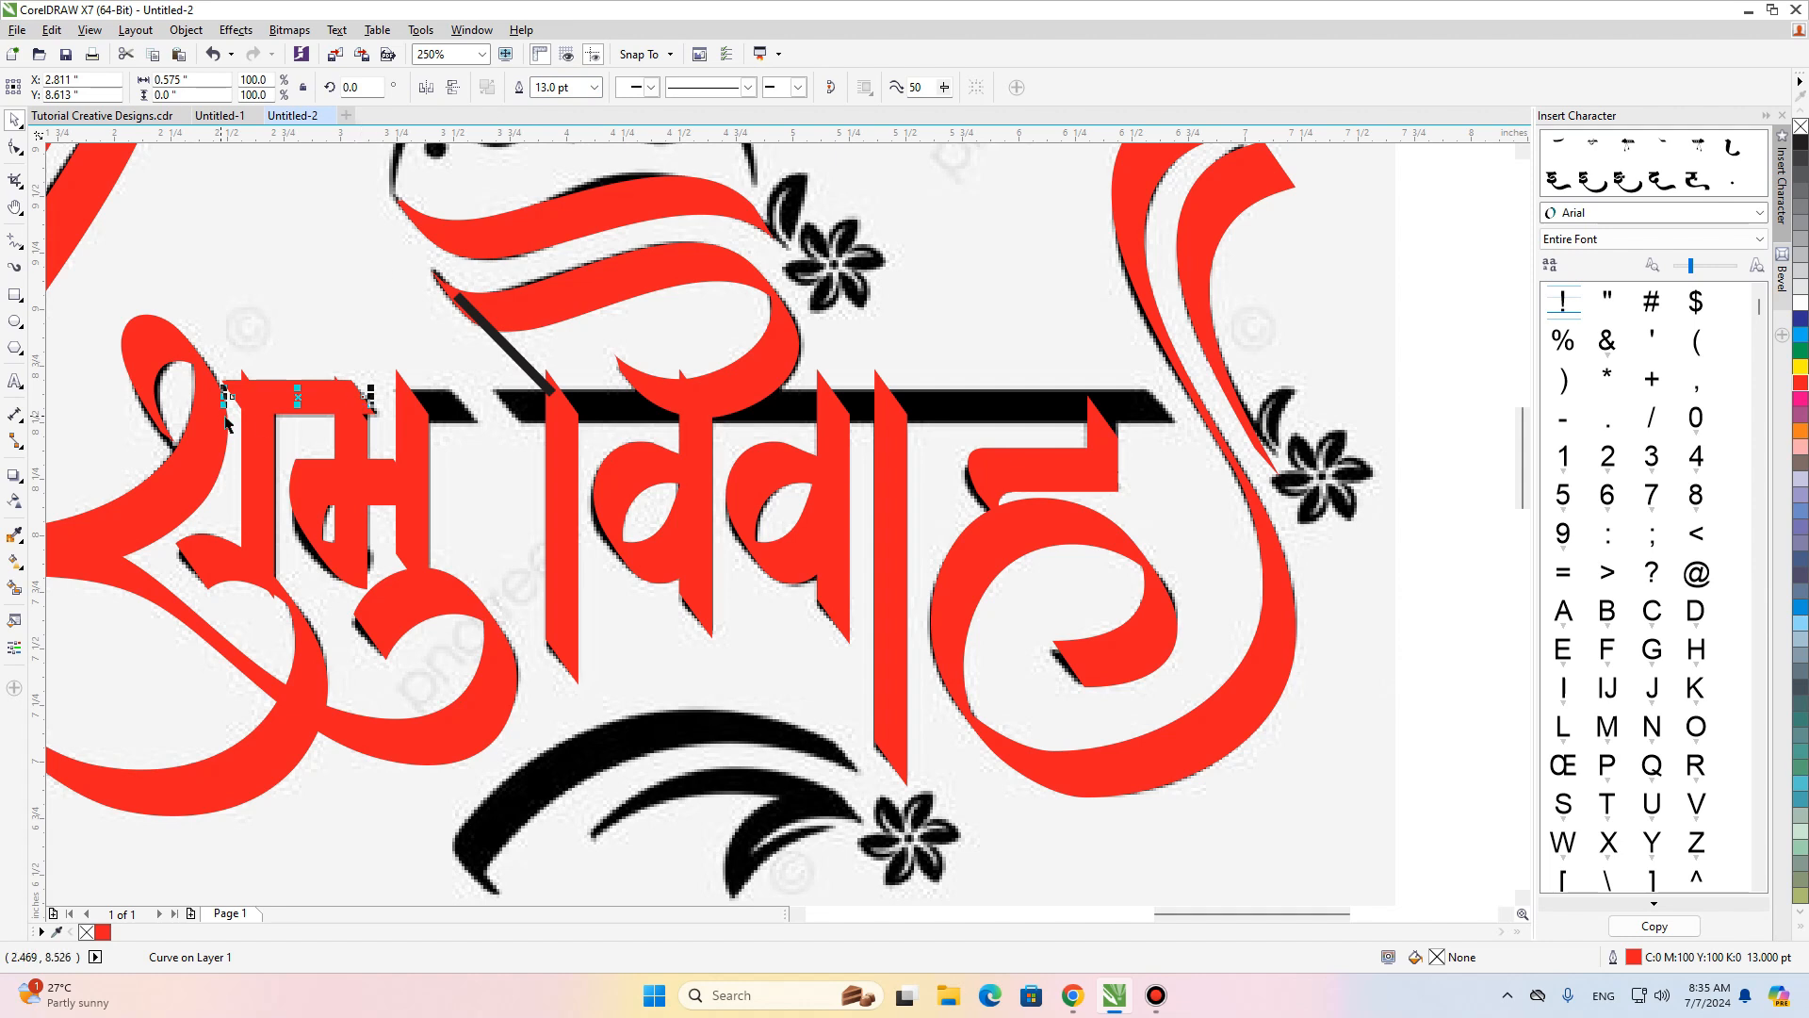
# Duplicate the red headline bar horizontally over the भ segment and adjust the first bar's length to fit beside it.
pyautogui.scroll(2, 345, 407)
pyautogui.moveTo(388, 383); pyautogui.dragTo(725, 383)
pyautogui.rightClick(724, 384)
pyautogui.press('Left')
pyautogui.press('Left')
pyautogui.press('Left')
pyautogui.press('Left')
pyautogui.scroll(-1, 746, 361)
pyautogui.middleClick(746, 438)
pyautogui.scroll(2, 509, 408)
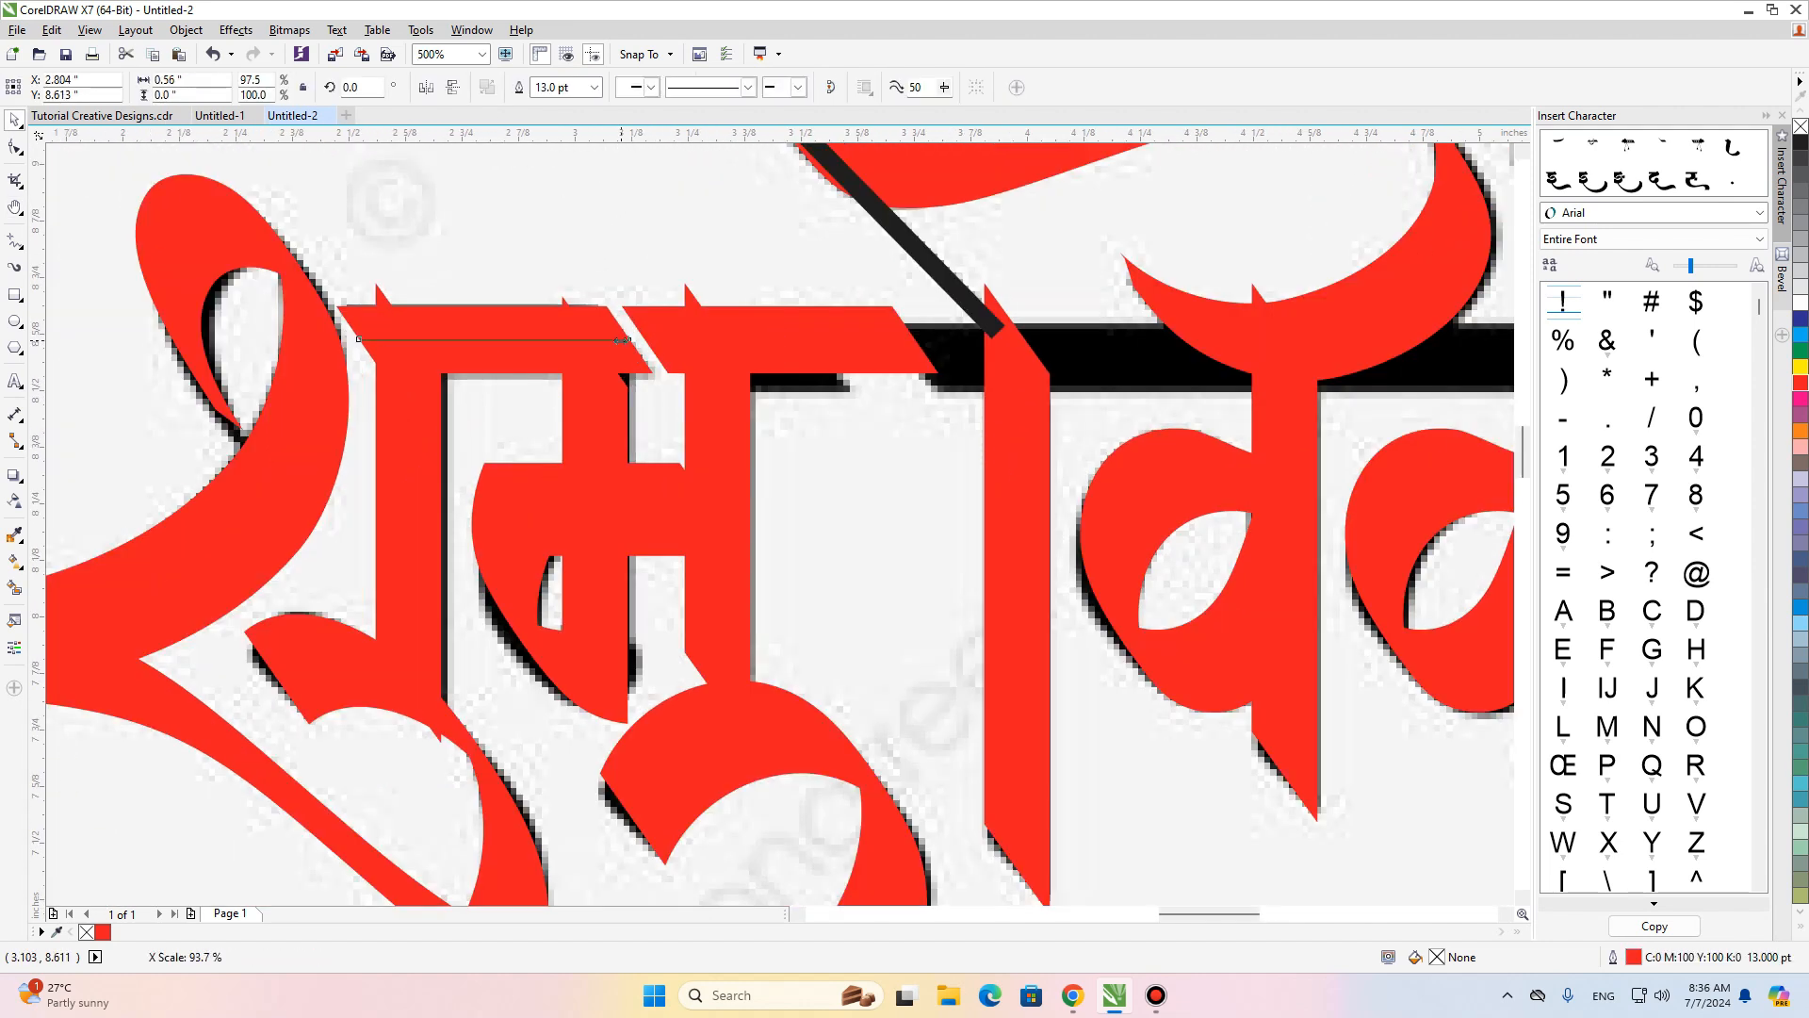
# Shorten the first headline bar slightly and extend a copy of the bar across the top of विवाह.
pyautogui.scroll(-1, 882, 356)
pyautogui.moveTo(581, 356); pyautogui.dragTo(1240, 357)
pyautogui.press('h')
pyautogui.scroll(-1, 902, 451)
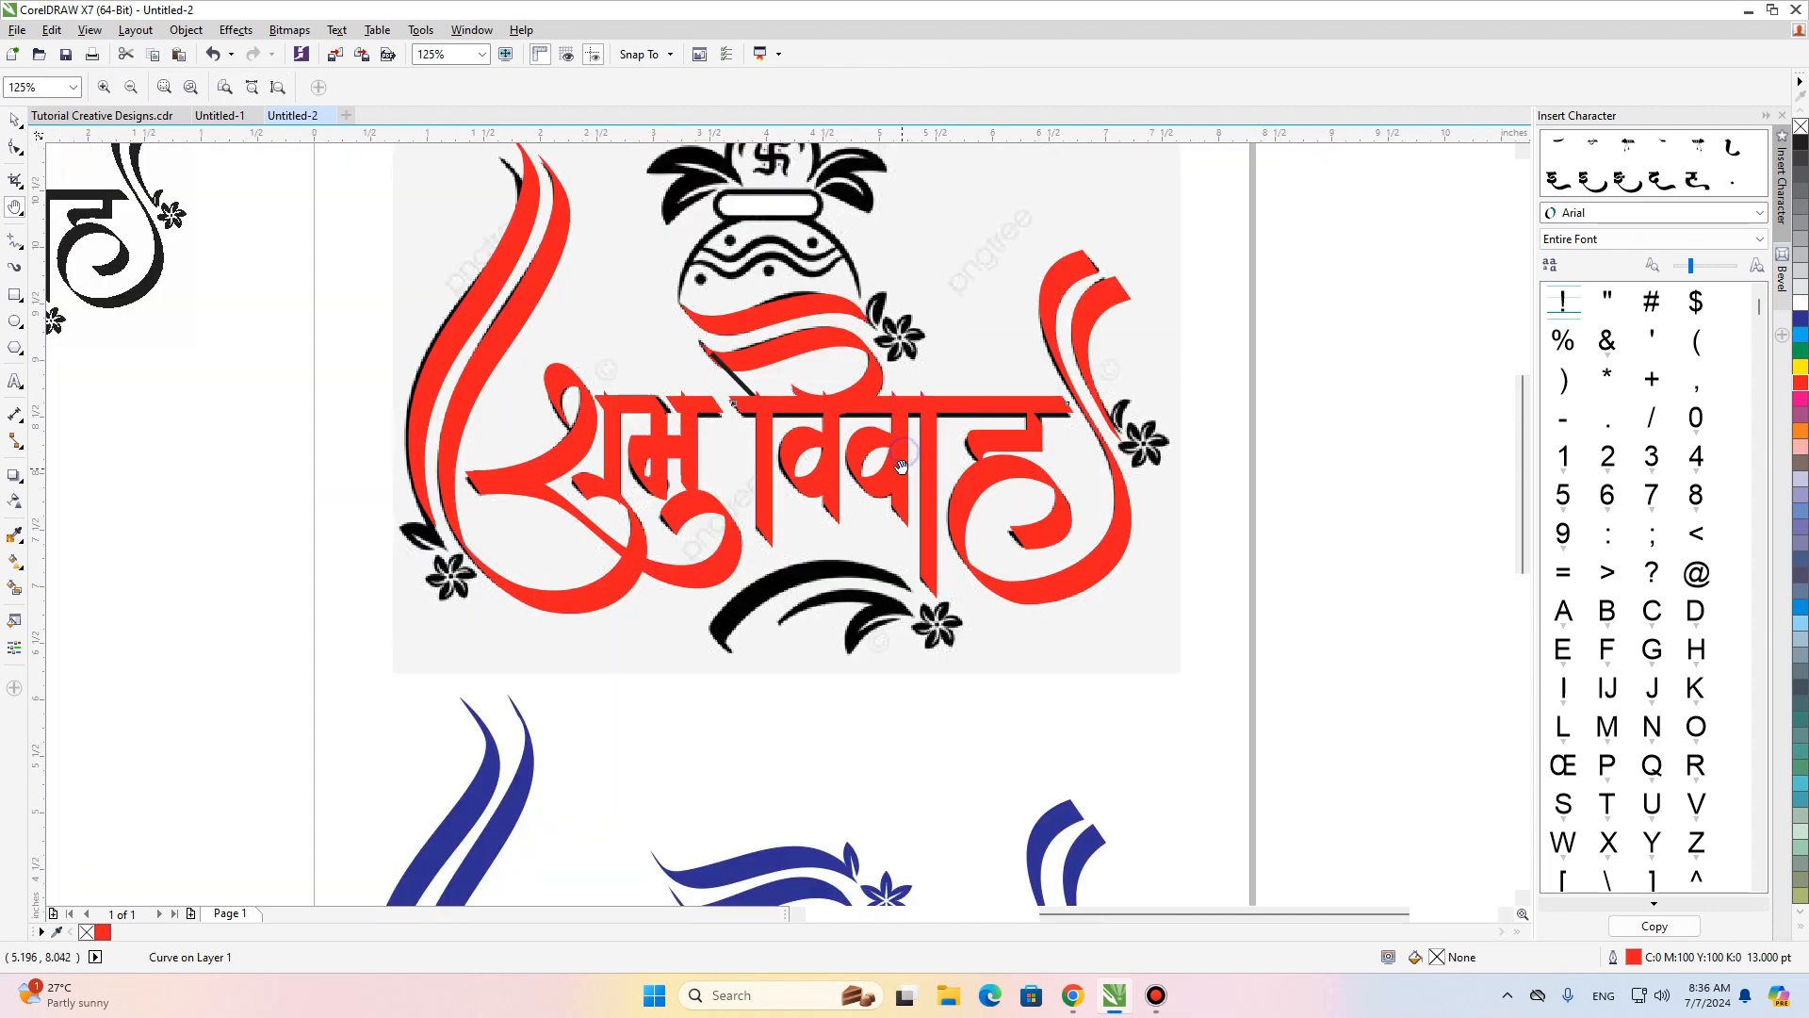
# Draw a pointed leaf outline with a narrow inner notch using the Pen tool in the empty area beside the page.
pyautogui.moveTo(911, 418); pyautogui.dragTo(915, 483)
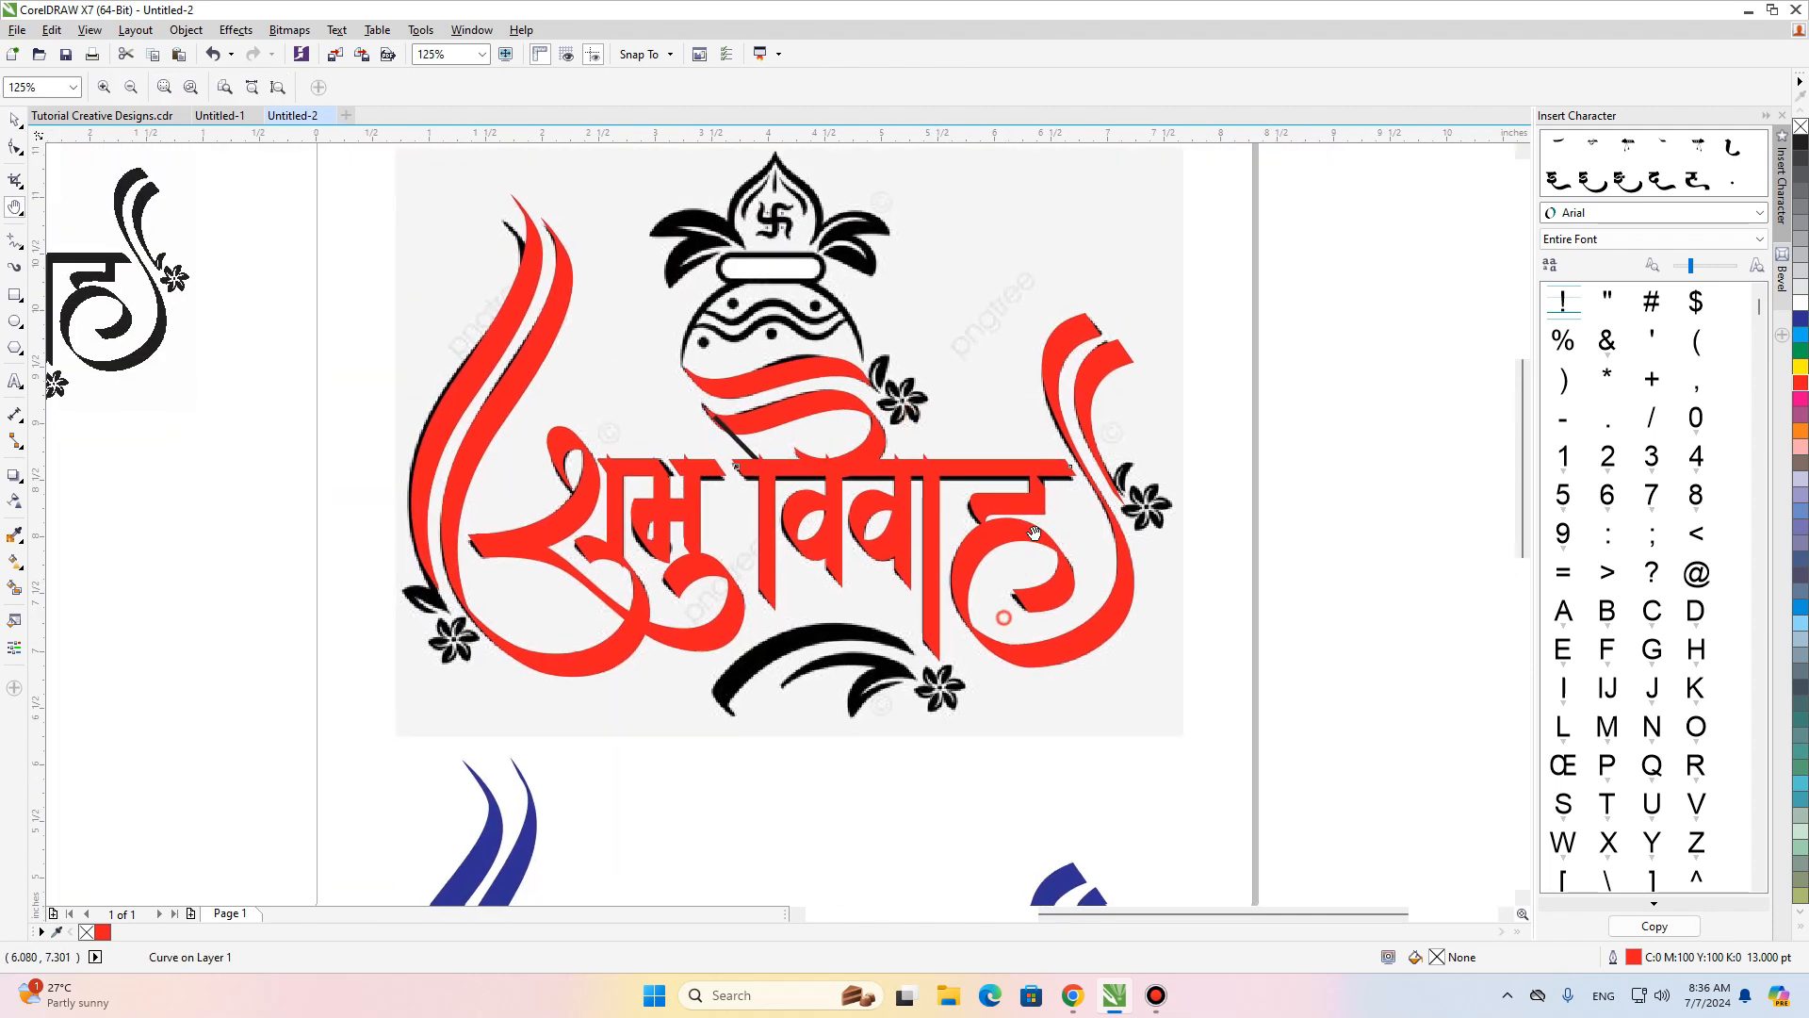
pyautogui.moveTo(1005, 618); pyautogui.dragTo(1046, 487)
pyautogui.scroll(2, 606, 472)
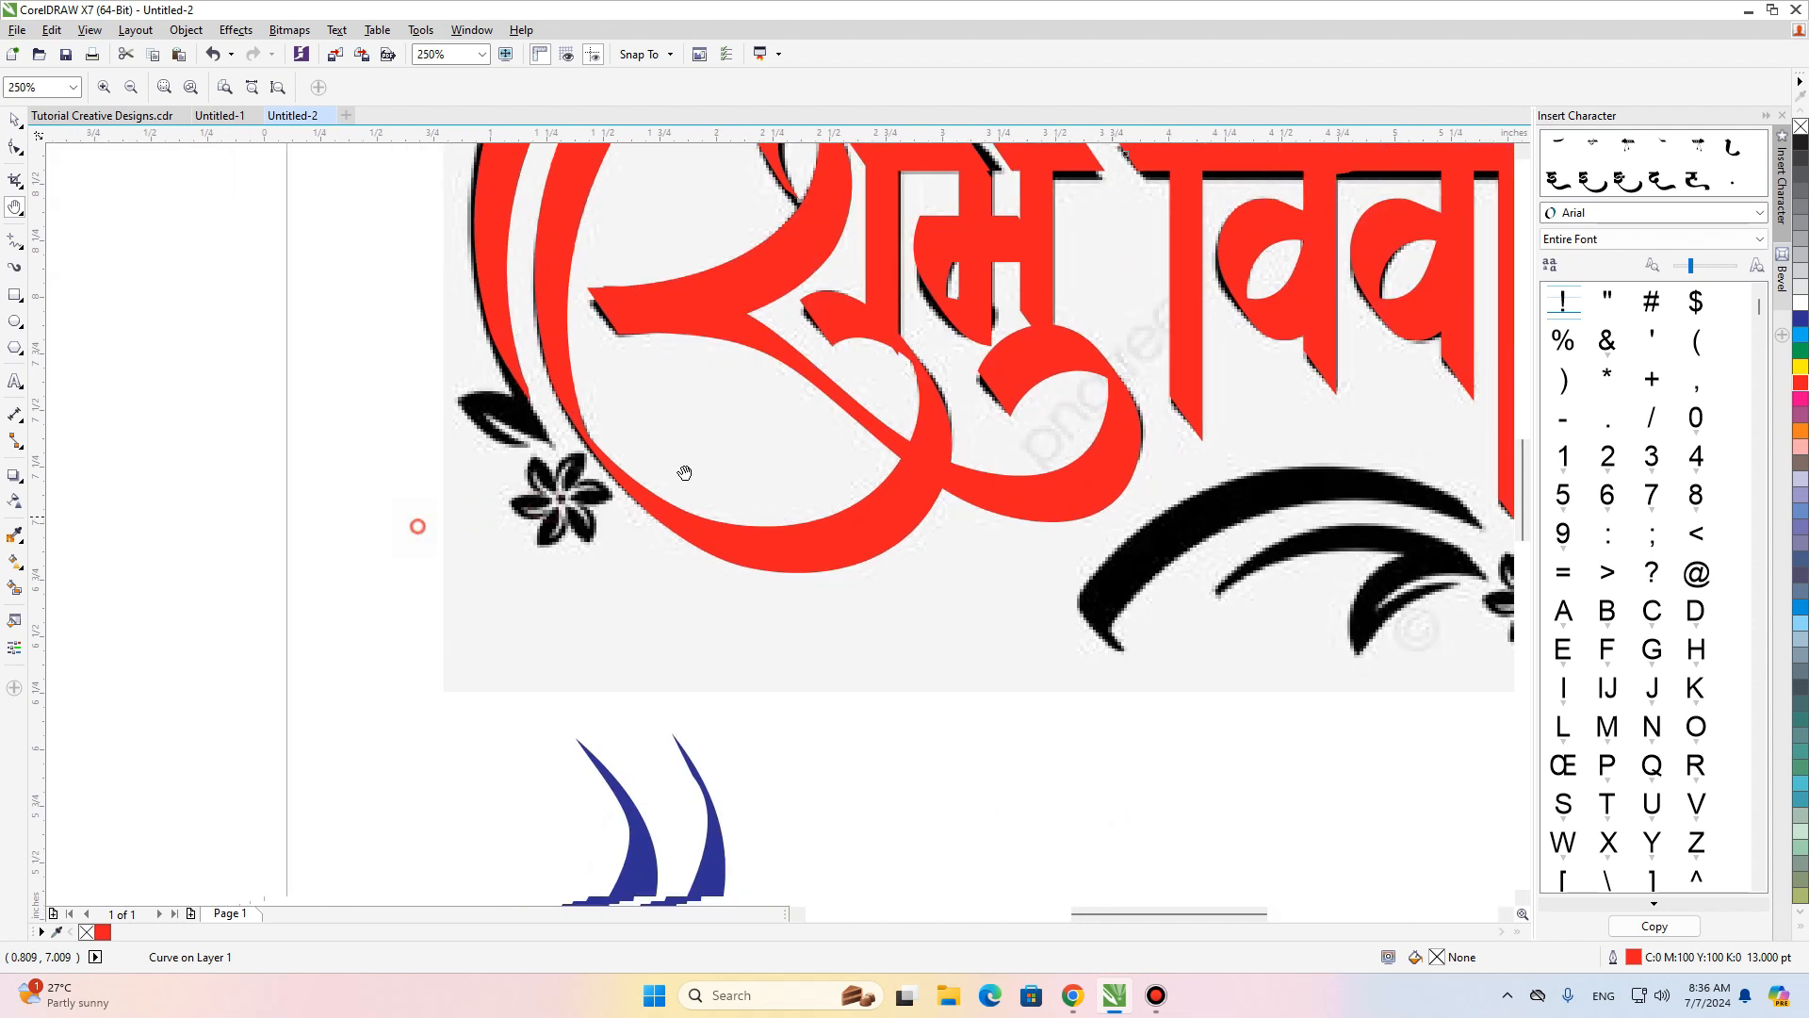
pyautogui.scroll(-1, 723, 434)
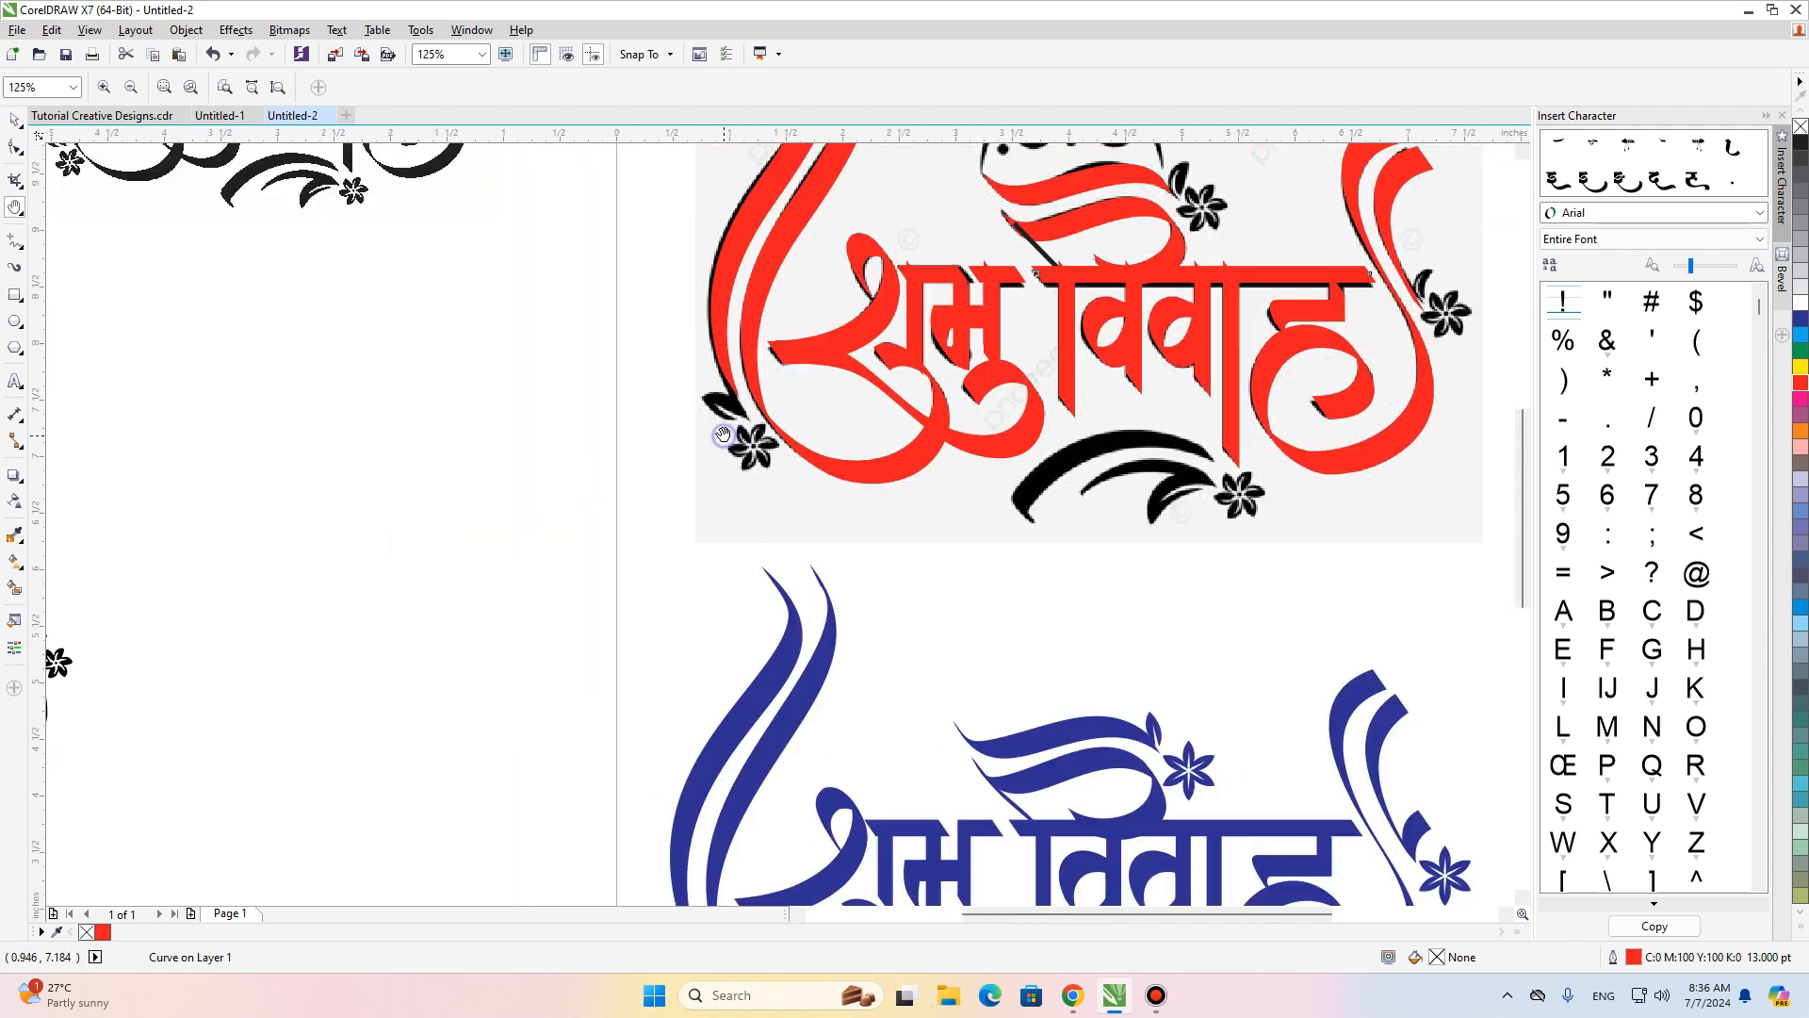
pyautogui.moveTo(711, 440)
pyautogui.mouseDown()
pyautogui.moveTo(682, 413)
pyautogui.moveTo(676, 507)
pyautogui.mouseUp()
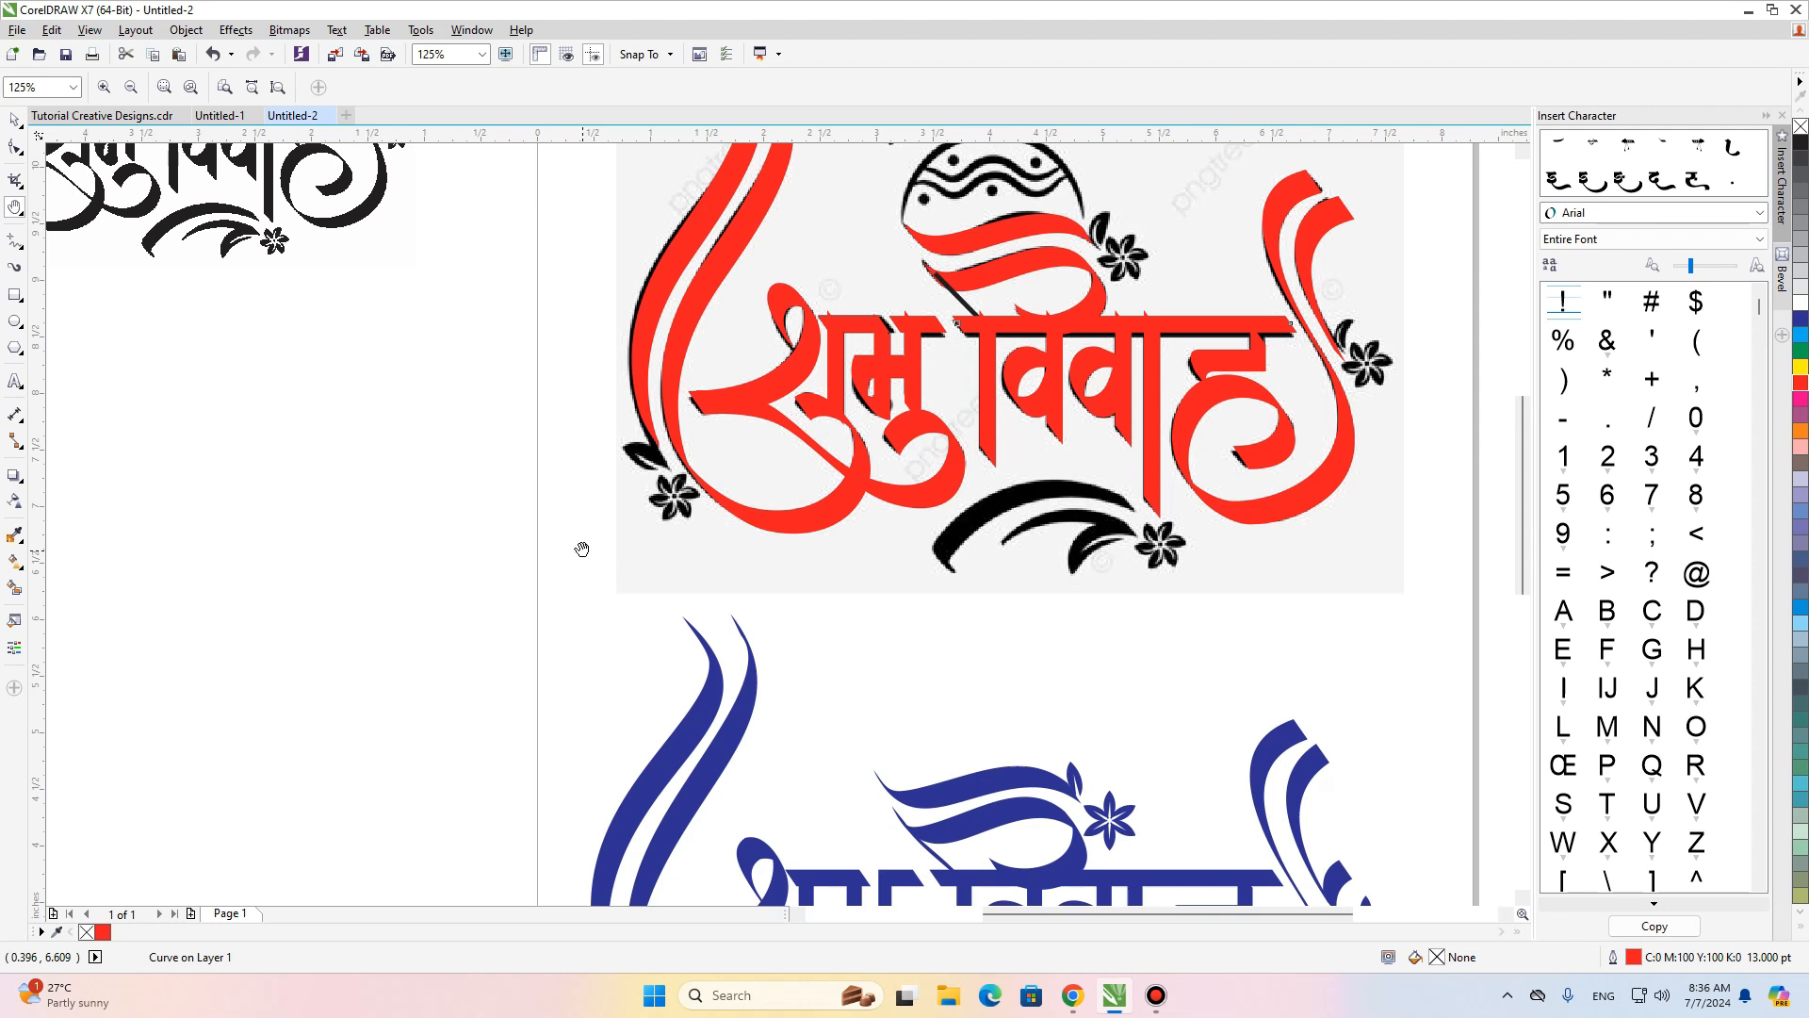
pyautogui.moveTo(502, 585); pyautogui.dragTo(525, 561)
pyautogui.press('space')
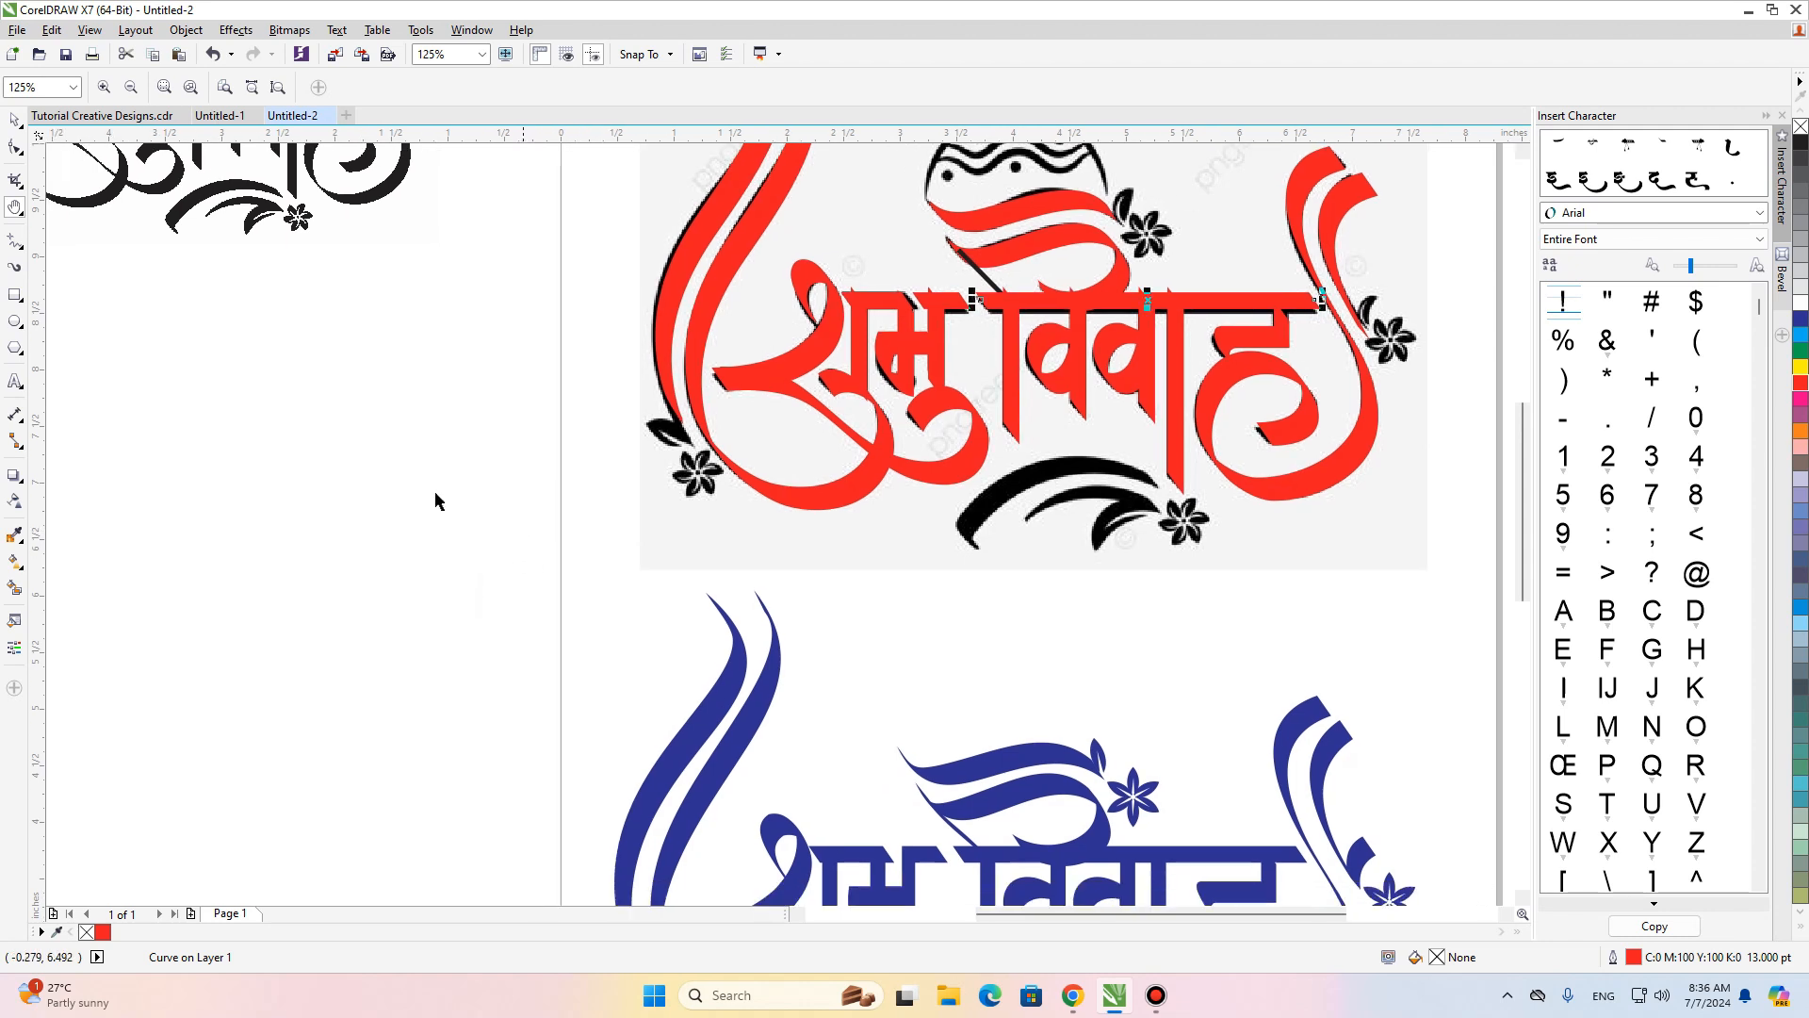
pyautogui.click(373, 468)
pyautogui.click(14, 241)
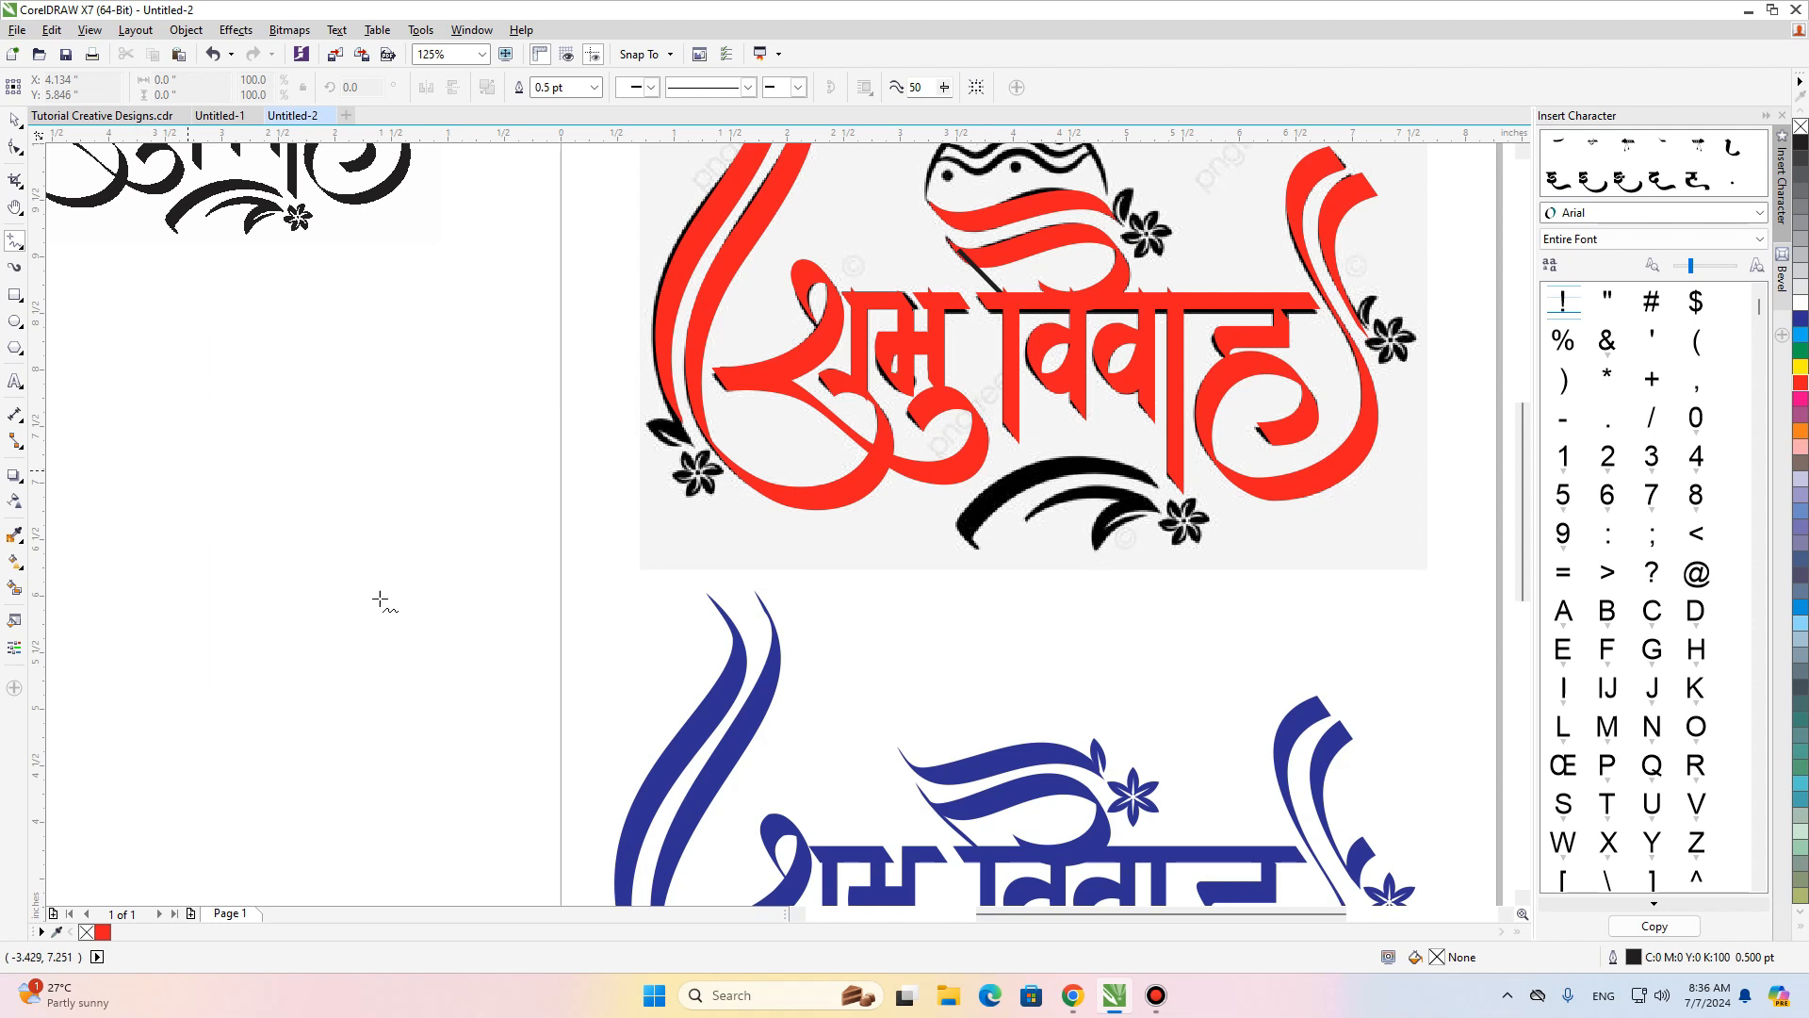
pyautogui.click(15, 242)
pyautogui.click(57, 304)
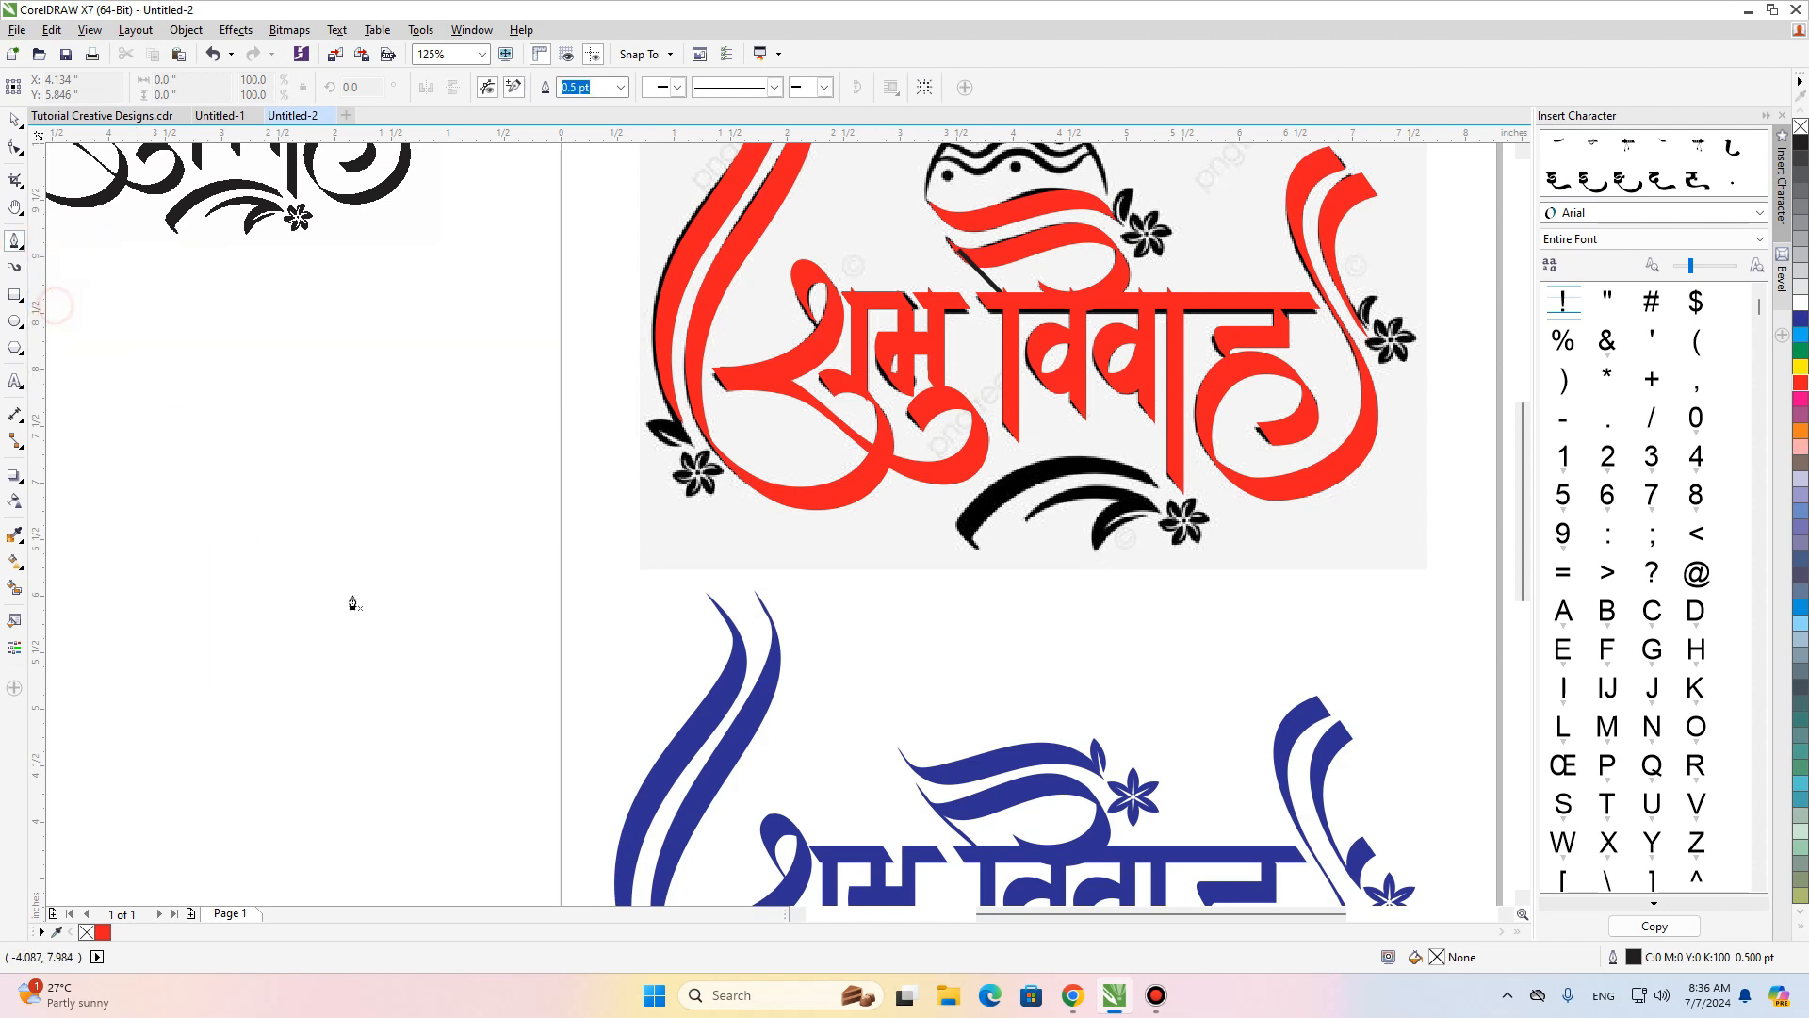
pyautogui.click(344, 649)
pyautogui.moveTo(374, 461); pyautogui.dragTo(464, 358)
pyautogui.moveTo(394, 539); pyautogui.dragTo(406, 553)
pyautogui.moveTo(369, 645); pyautogui.dragTo(362, 662)
pyautogui.keyDown('alt'); pyautogui.click(369, 646); pyautogui.keyUp('alt')
pyautogui.moveTo(372, 553); pyautogui.dragTo(387, 521)
pyautogui.moveTo(342, 647); pyautogui.dragTo(350, 577)
# Refine the leaf's nodes and handles into a smooth petal about 0.578 in wide and 1.65 in high.
pyautogui.press('F10')
pyautogui.scroll(1, 357, 611)
pyautogui.moveTo(388, 495); pyautogui.dragTo(365, 492)
pyautogui.moveTo(342, 537); pyautogui.dragTo(327, 540)
pyautogui.moveTo(381, 679); pyautogui.dragTo(365, 680)
pyautogui.moveTo(461, 493); pyautogui.dragTo(465, 561)
pyautogui.moveTo(433, 465); pyautogui.dragTo(410, 463)
pyautogui.moveTo(365, 679); pyautogui.dragTo(362, 681)
pyautogui.press('space')
pyautogui.scroll(-1, 569, 541)
pyautogui.moveTo(584, 511)
pyautogui.mouseDown()
pyautogui.moveTo(536, 567)
pyautogui.moveTo(566, 536)
pyautogui.mouseUp()
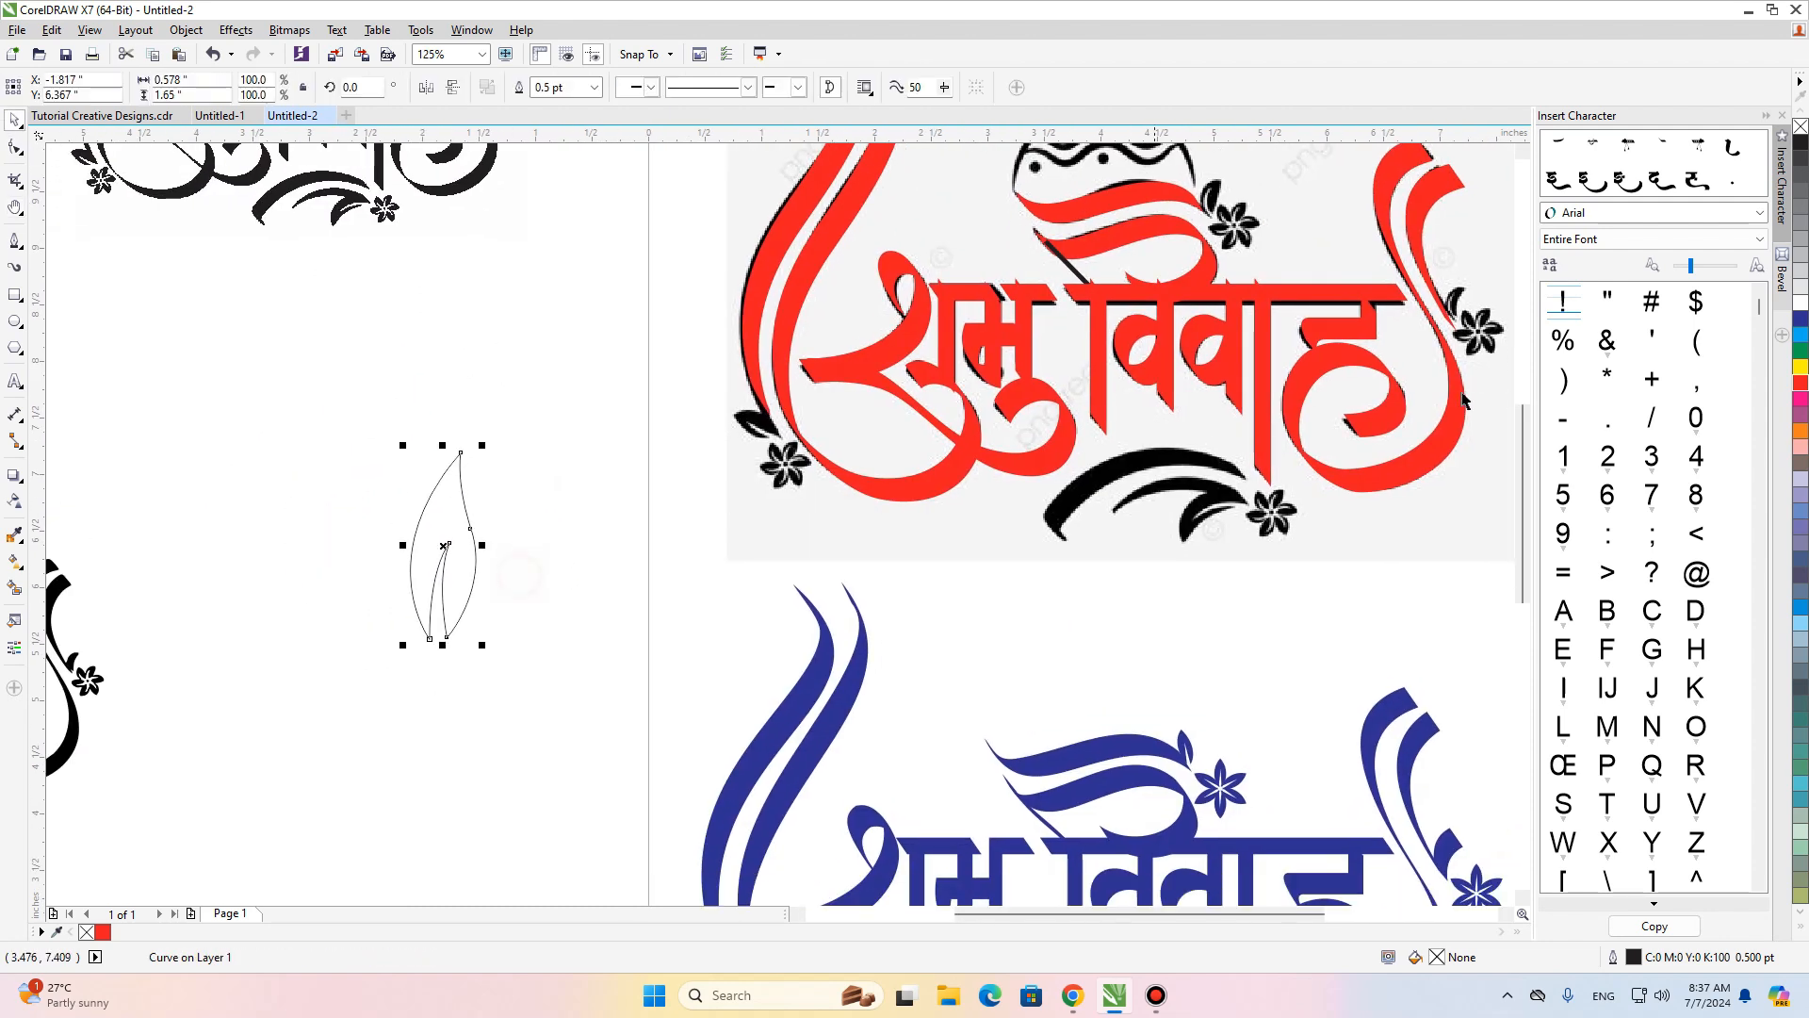
# Fill the leaf with red, remove its outline, and place a duplicate below it.
pyautogui.click(1800, 383)
pyautogui.rightClick(1800, 125)
pyautogui.moveTo(446, 549); pyautogui.dragTo(507, 534)
pyautogui.rightClick(468, 614)
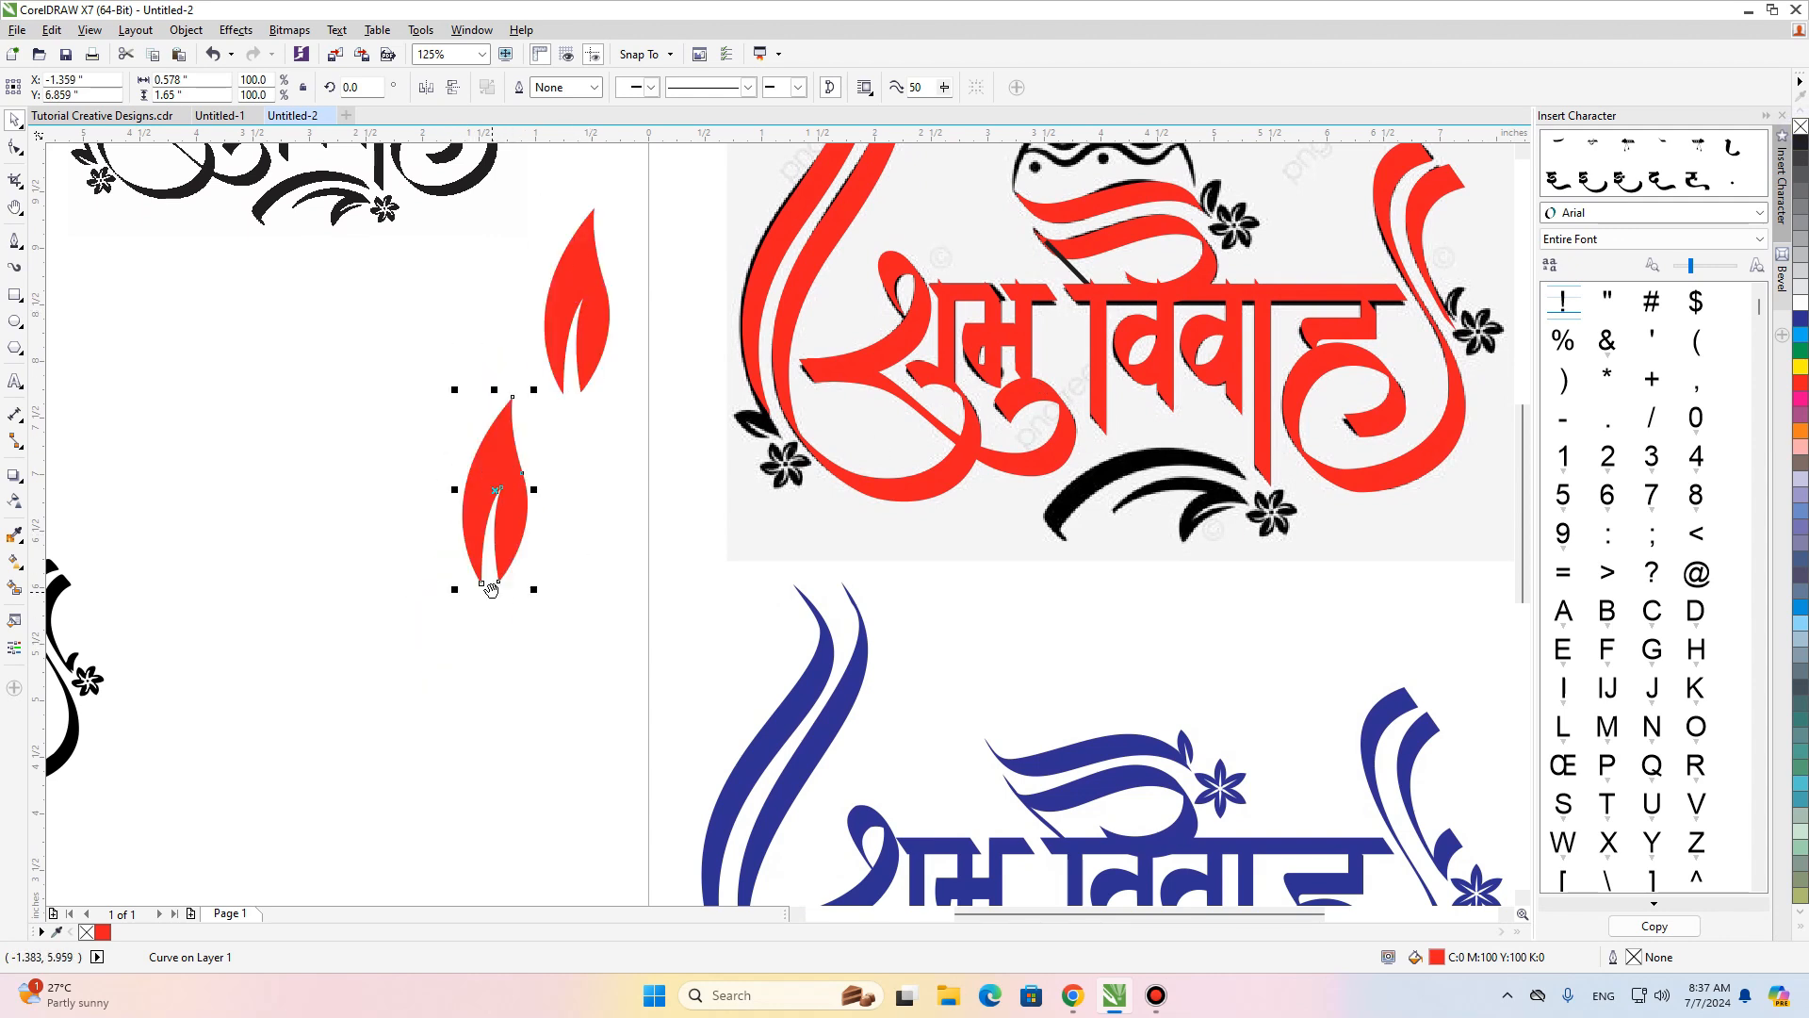
# Rotate a copy of the duplicated petal 60° about a pivot below its base and repeat it into a six-petal flower.
pyautogui.moveTo(357, 719); pyautogui.dragTo(493, 622)
pyautogui.moveTo(634, 404); pyautogui.dragTo(629, 421)
pyautogui.click(629, 421)
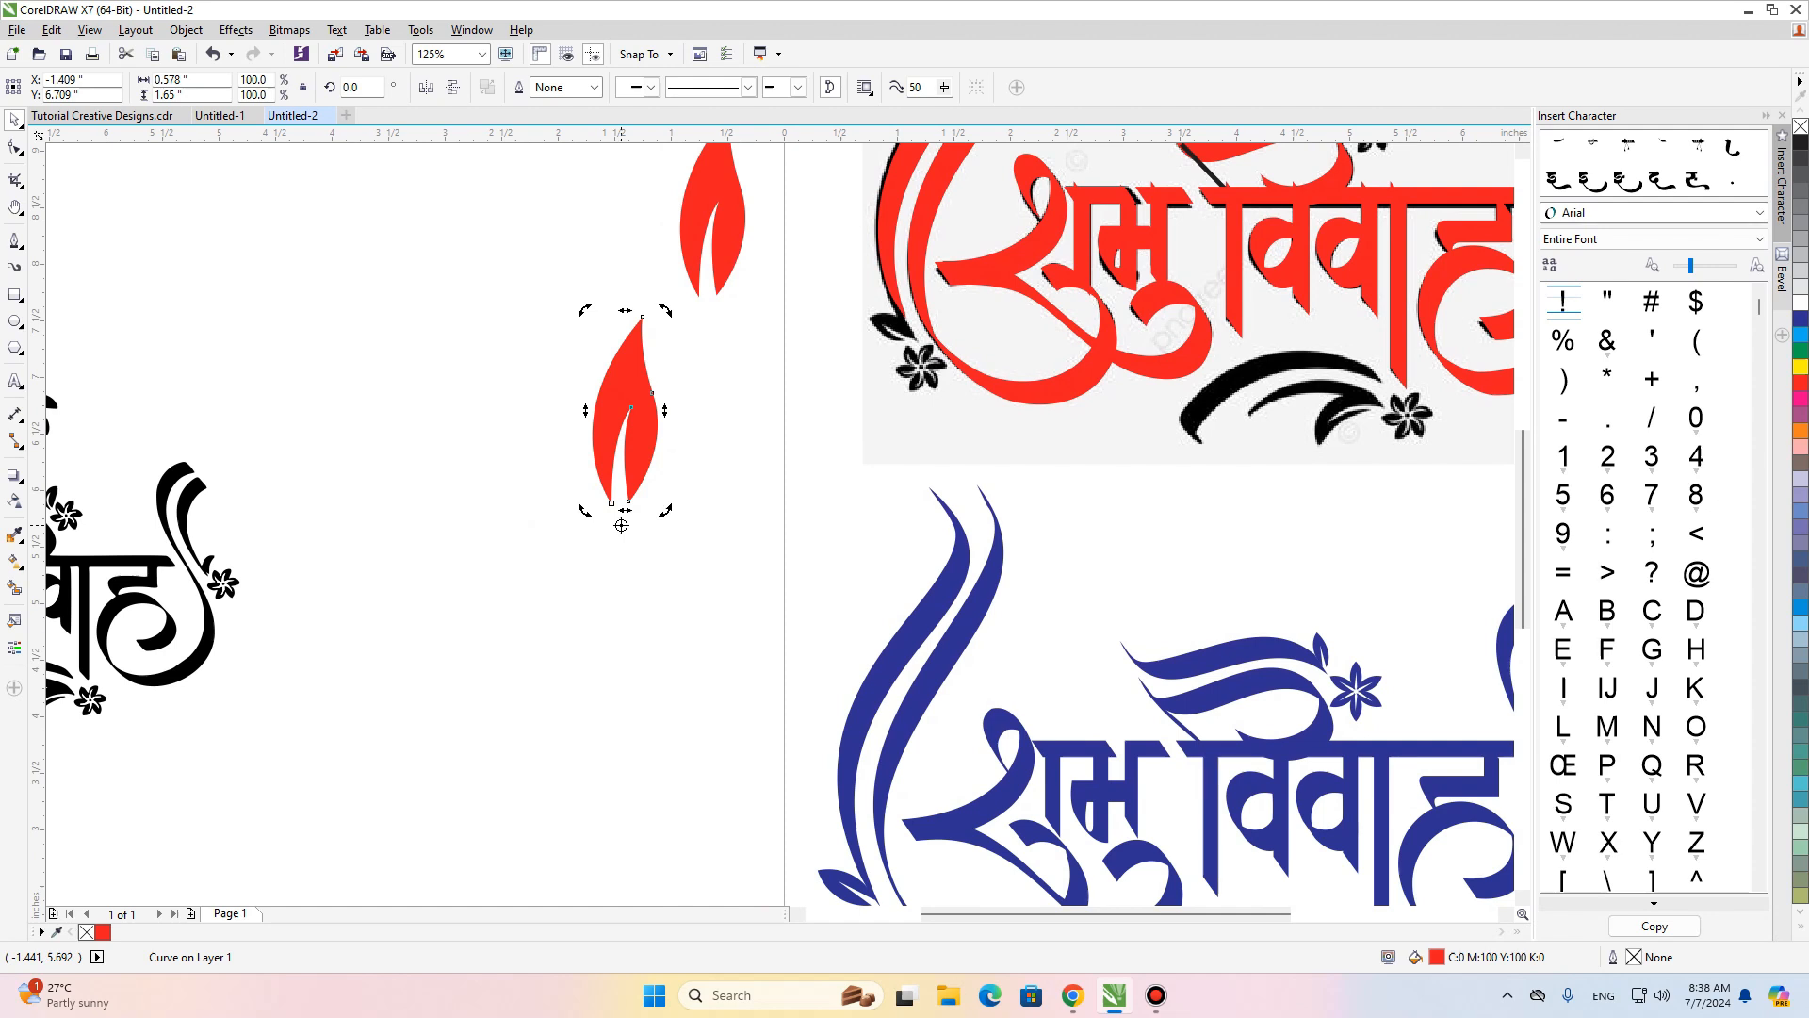
pyautogui.moveTo(583, 309); pyautogui.dragTo(444, 454)
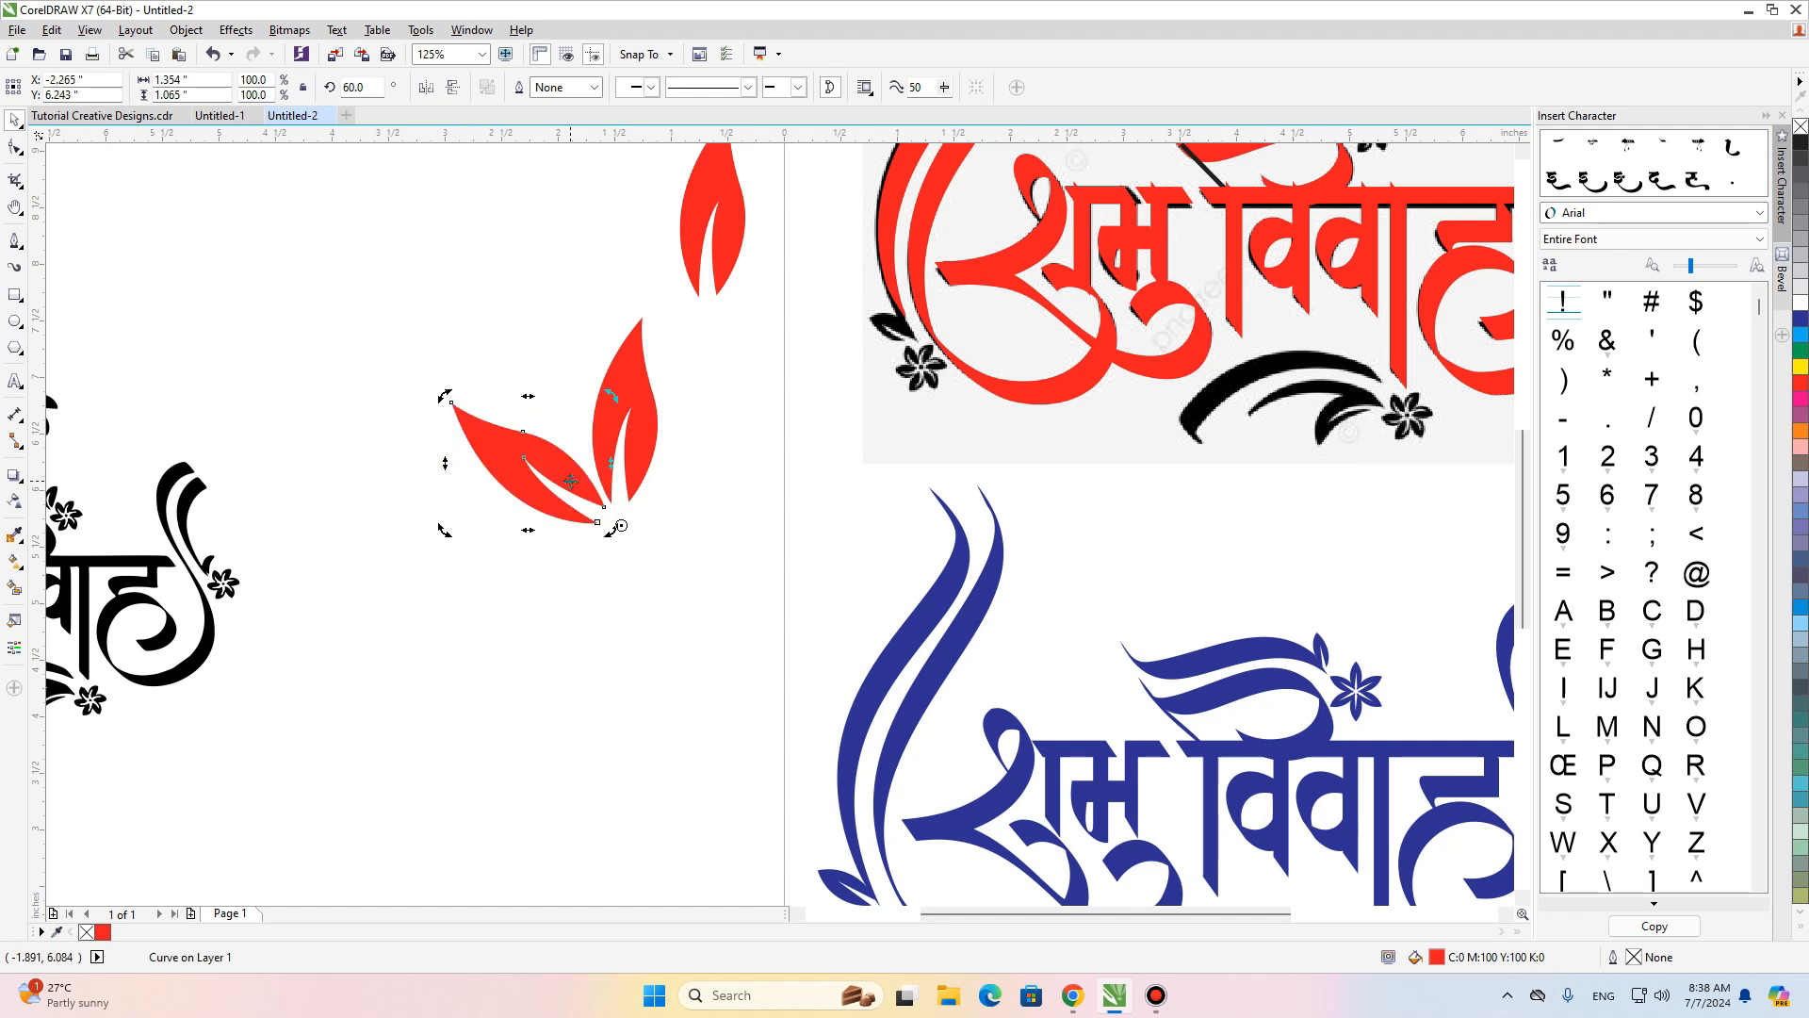
pyautogui.hotkey('ctrl', 'r')
pyautogui.hotkey('ctrl', 'r')
pyautogui.hotkey('ctrl', 'r')
pyautogui.hotkey('ctrl', 'r')
# Group the six petals and scale the flower to about 0.537 by 0.585 in over the lower-left black flower.
pyautogui.moveTo(362, 286); pyautogui.dragTo(831, 788)
pyautogui.moveTo(822, 310); pyautogui.dragTo(676, 464)
pyautogui.hotkey('ctrl', 'g')
pyautogui.moveTo(635, 539); pyautogui.dragTo(879, 417)
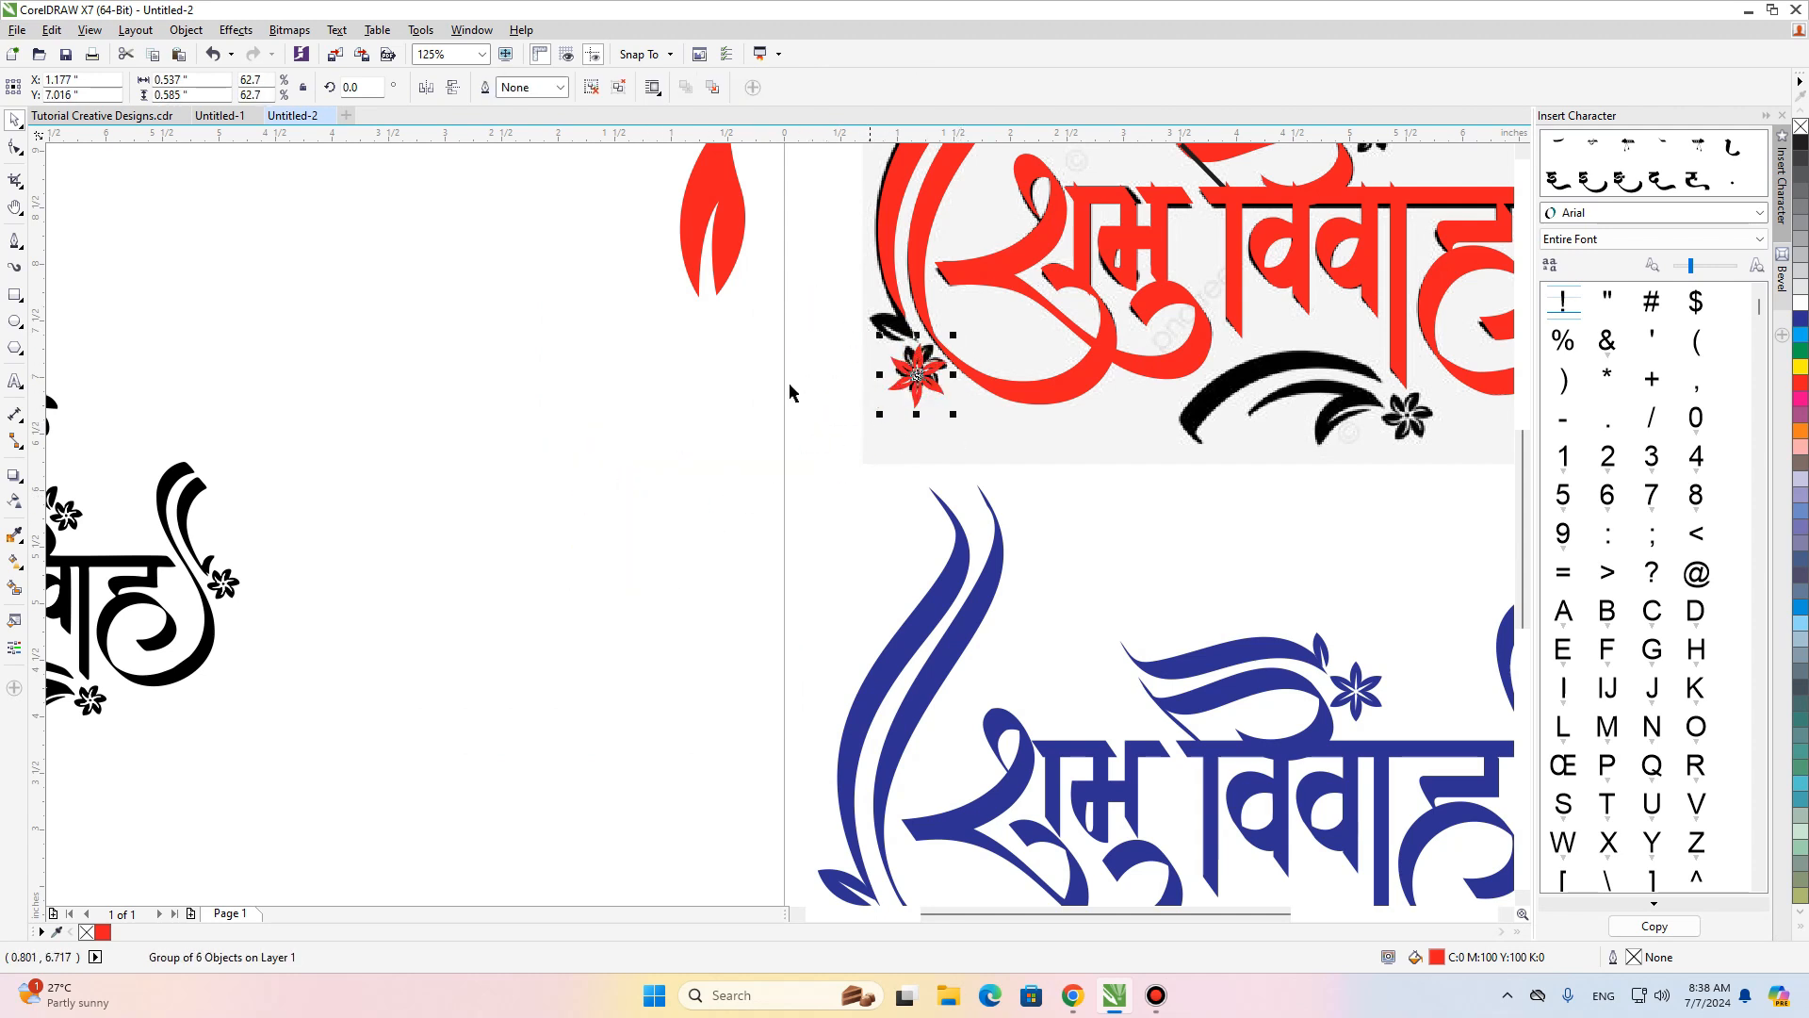
pyautogui.moveTo(767, 399); pyautogui.dragTo(745, 571)
# Shrink and rotate the remaining red leaf to fit over the black leaf above the lower-left flower.
pyautogui.moveTo(690, 446); pyautogui.dragTo(788, 541)
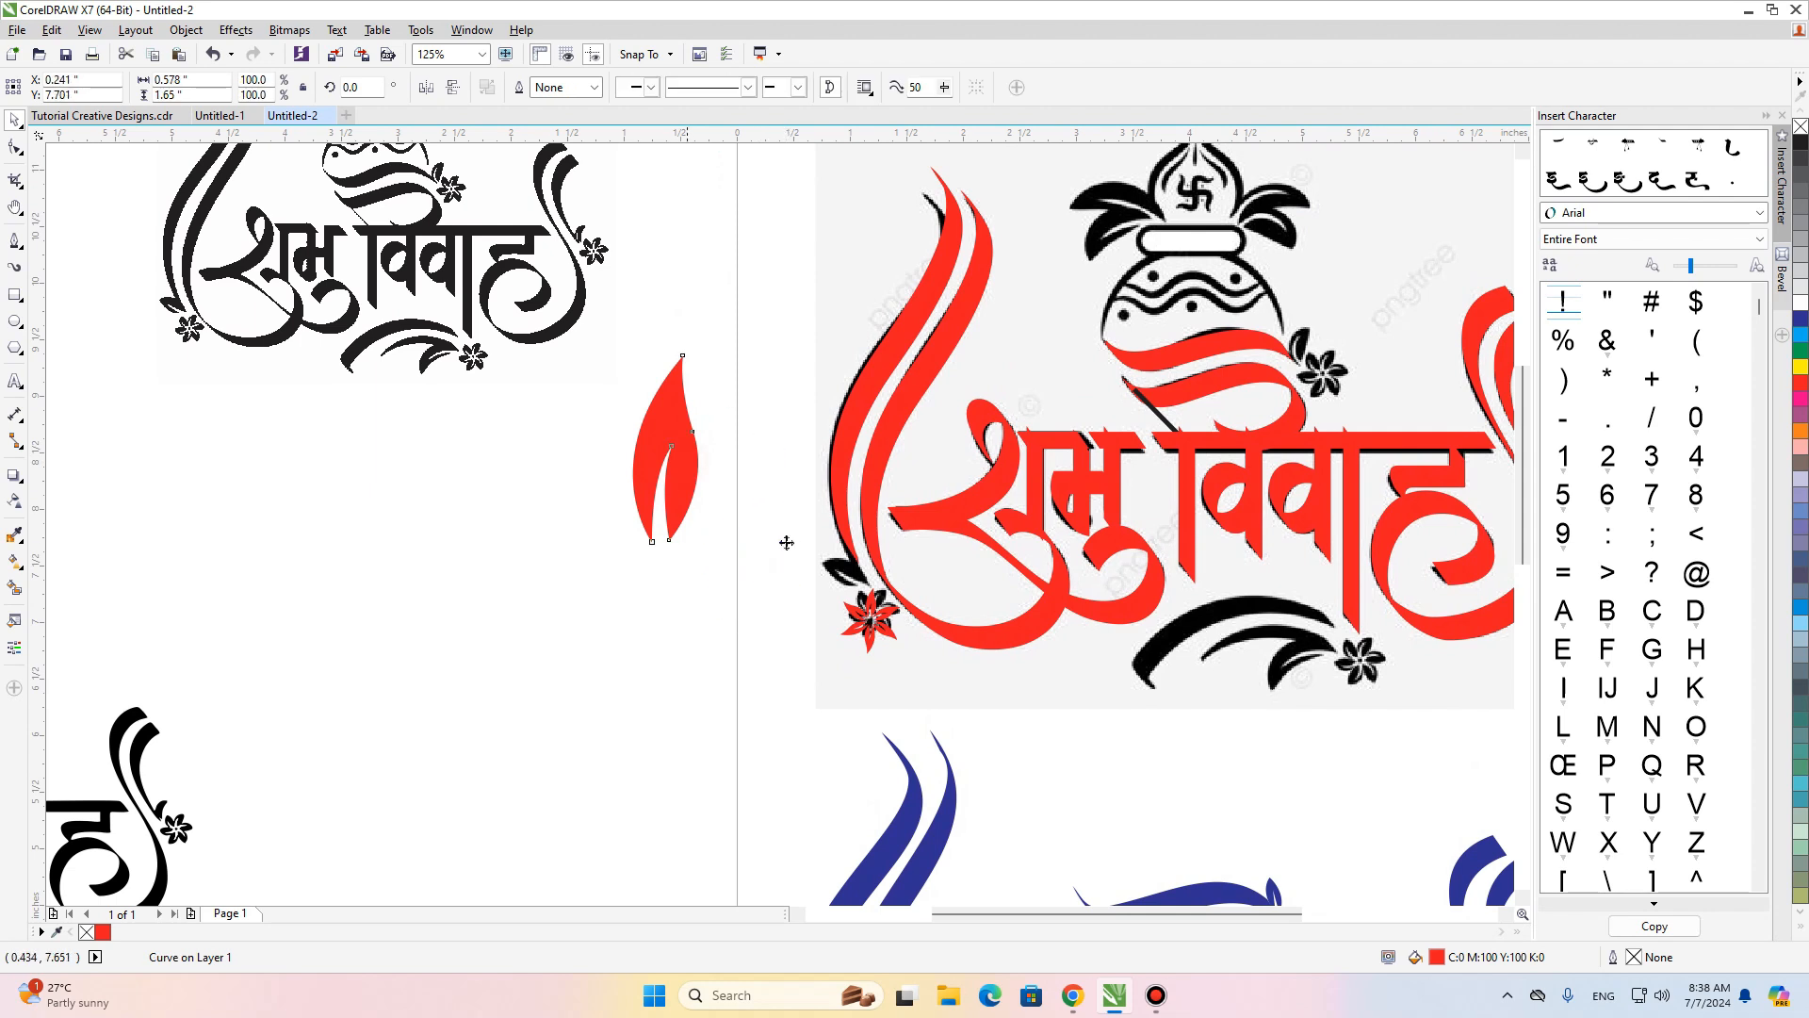
pyautogui.moveTo(807, 441); pyautogui.dragTo(806, 489)
pyautogui.press('h')
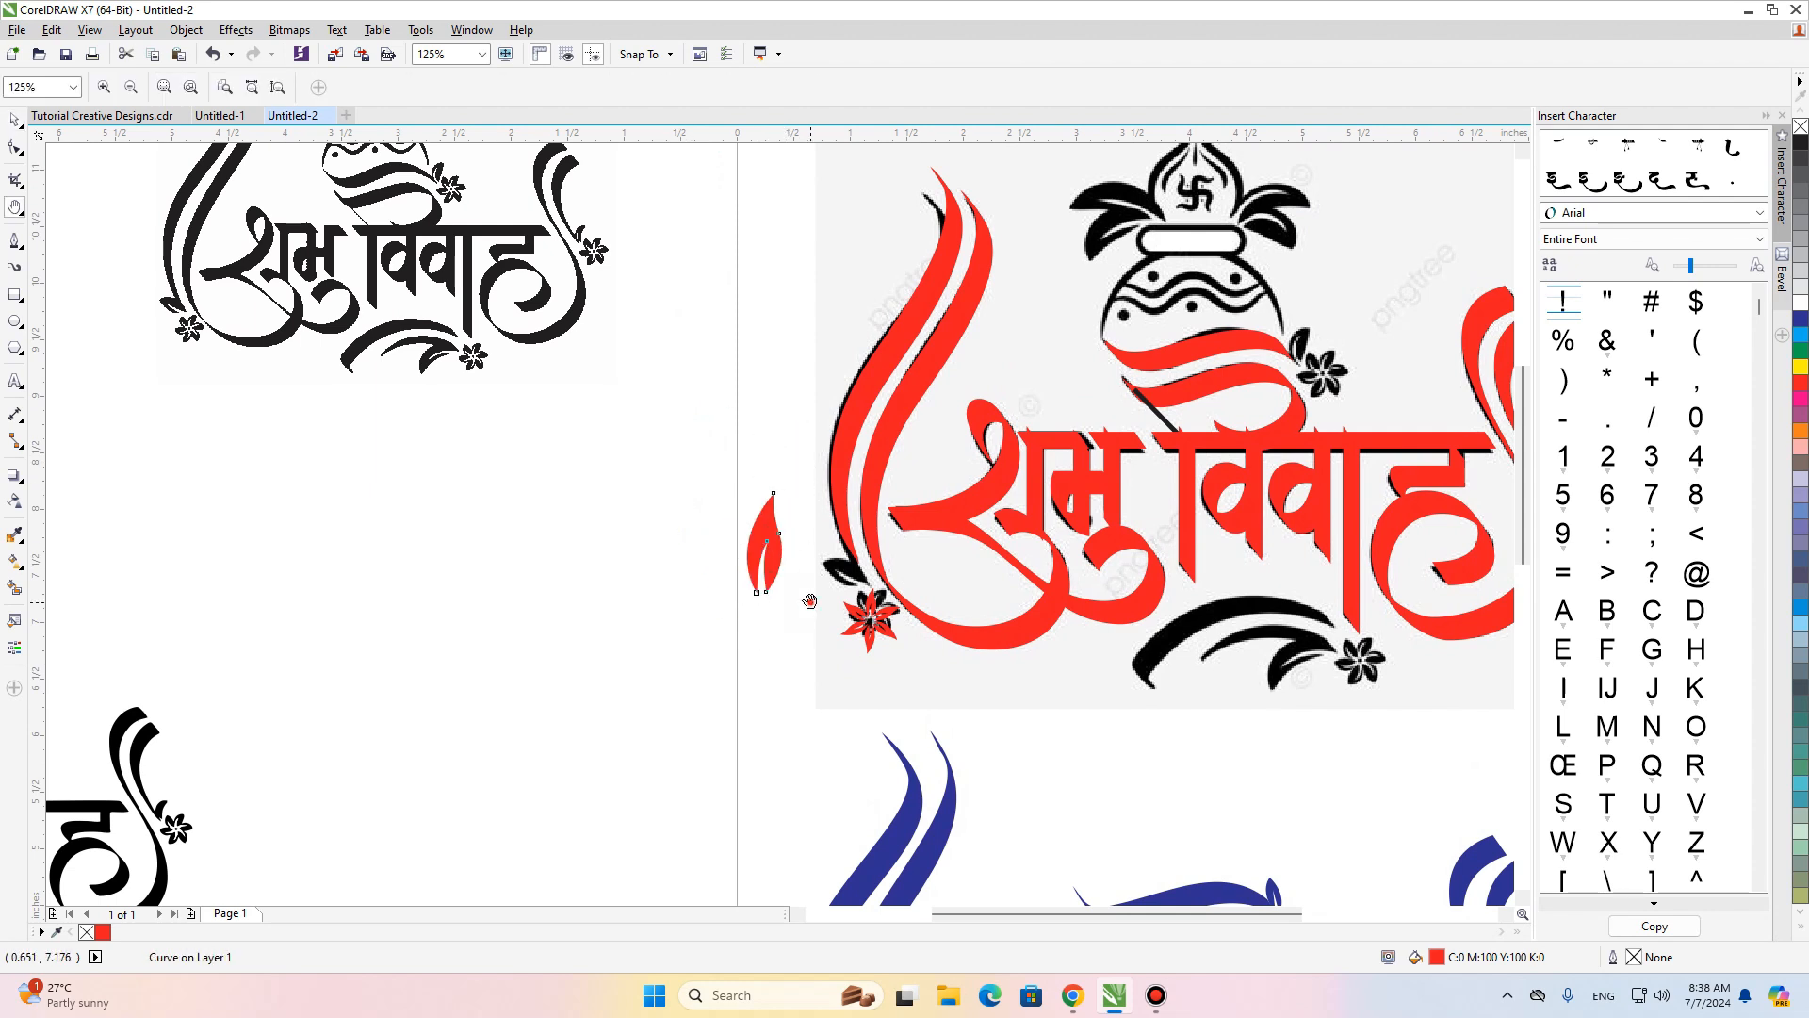
pyautogui.scroll(1, 811, 599)
pyautogui.moveTo(774, 596); pyautogui.dragTo(823, 599)
pyautogui.press('space')
pyautogui.moveTo(768, 509); pyautogui.dragTo(834, 517)
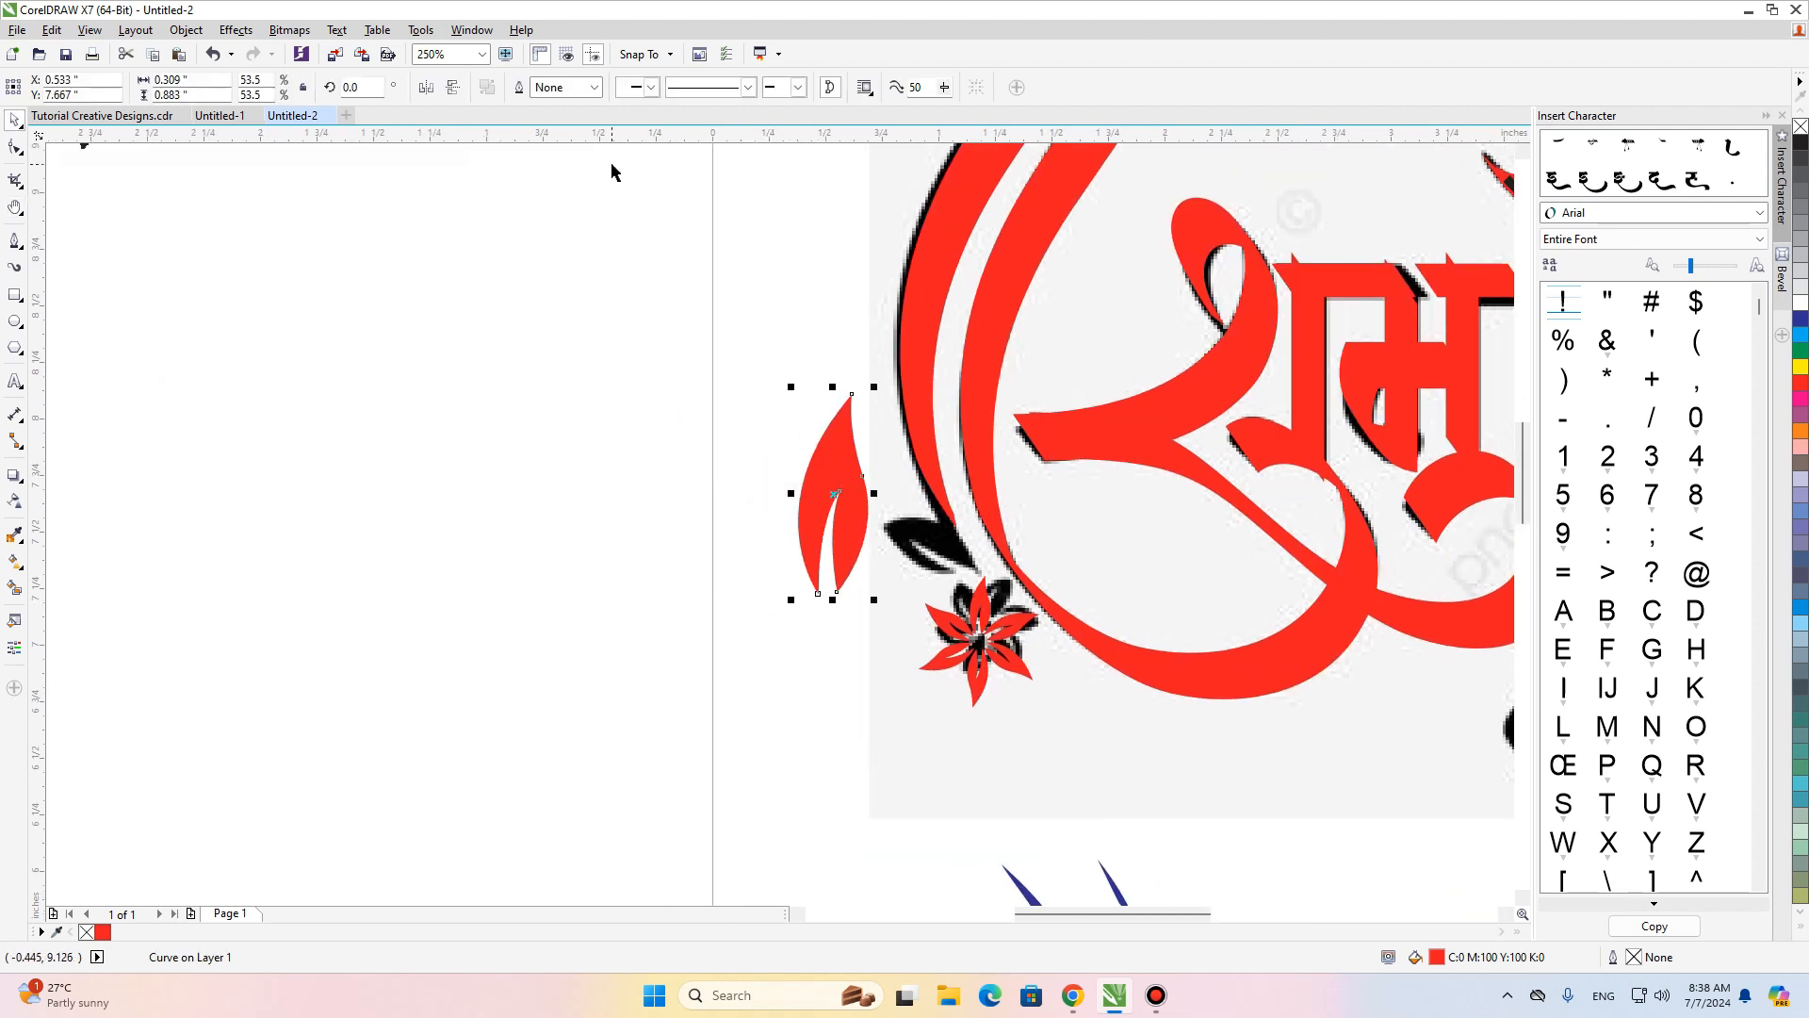
pyautogui.click(429, 91)
pyautogui.click(853, 507)
pyautogui.moveTo(874, 386); pyautogui.dragTo(751, 382)
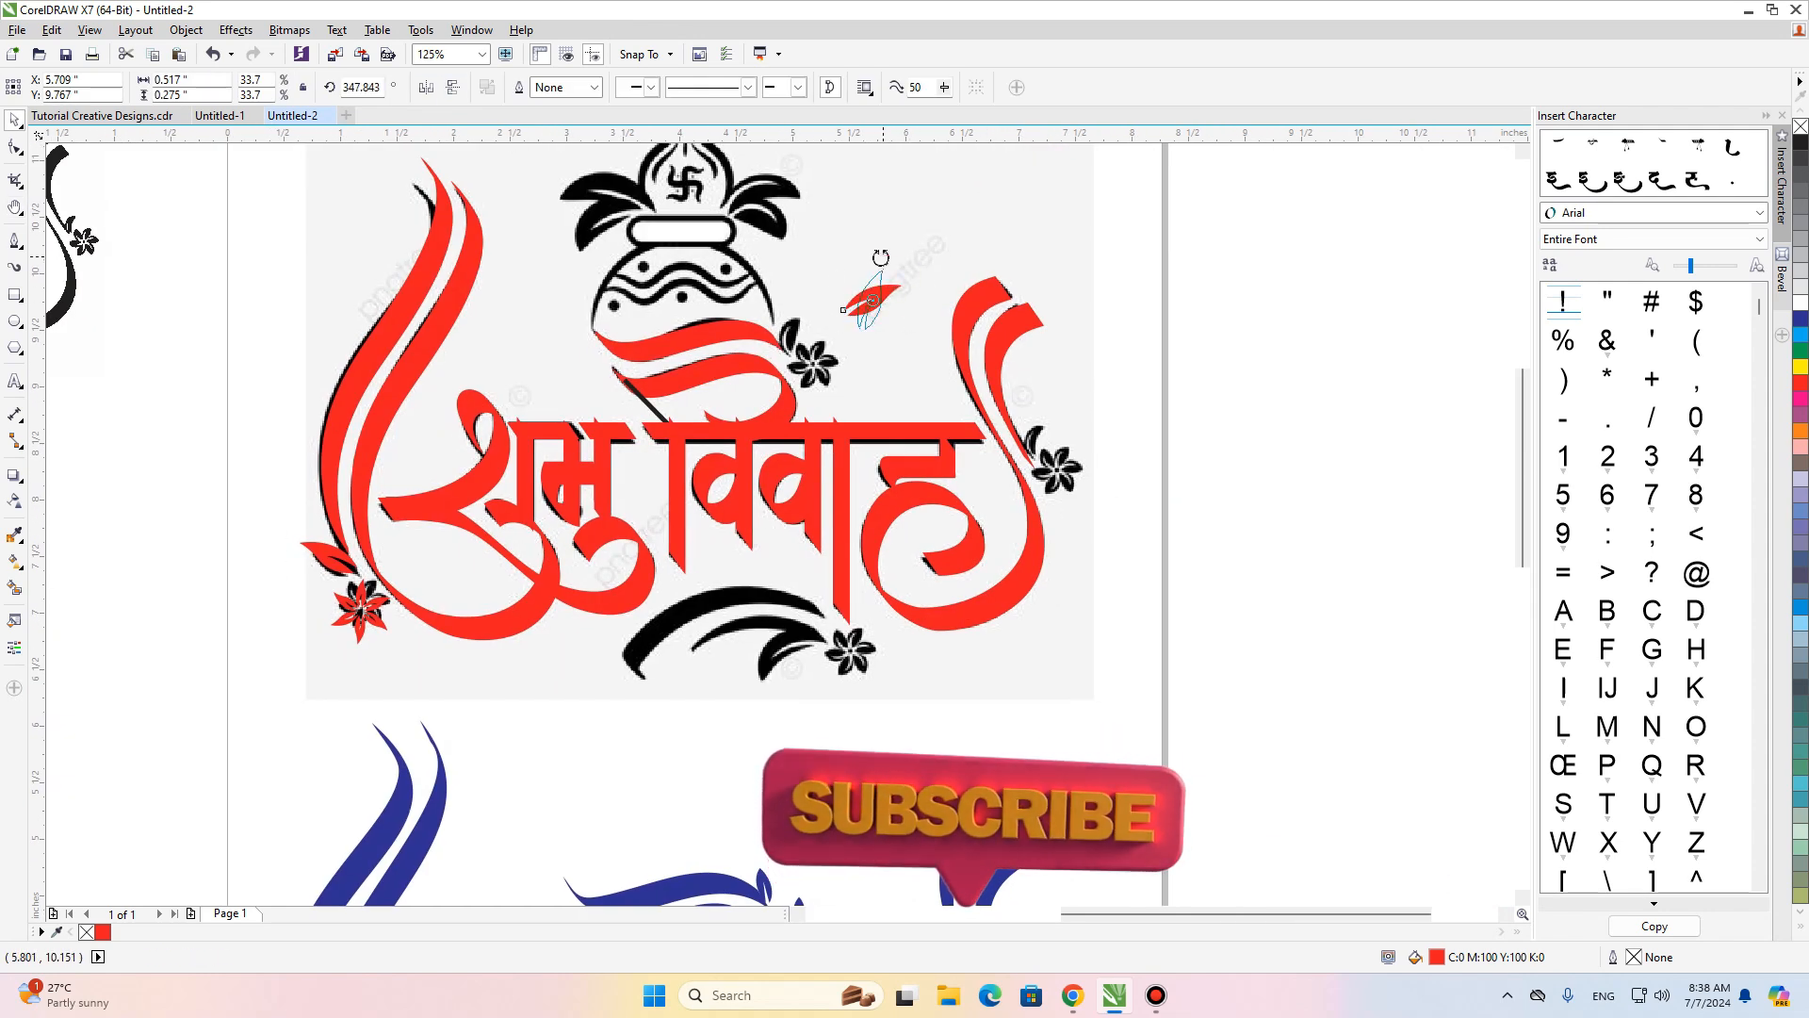
# Place copies of the red flower and leaf over the black ones beside the wave strokes and the ह tail, fitting each leaf's angle and size.
pyautogui.scroll(3, 819, 220)
pyautogui.moveTo(818, 220); pyautogui.dragTo(813, 221)
pyautogui.scroll(-2, 789, 448)
pyautogui.moveTo(816, 334); pyautogui.dragTo(1058, 436)
pyautogui.scroll(1, 1024, 389)
pyautogui.moveTo(1057, 341); pyautogui.dragTo(1050, 336)
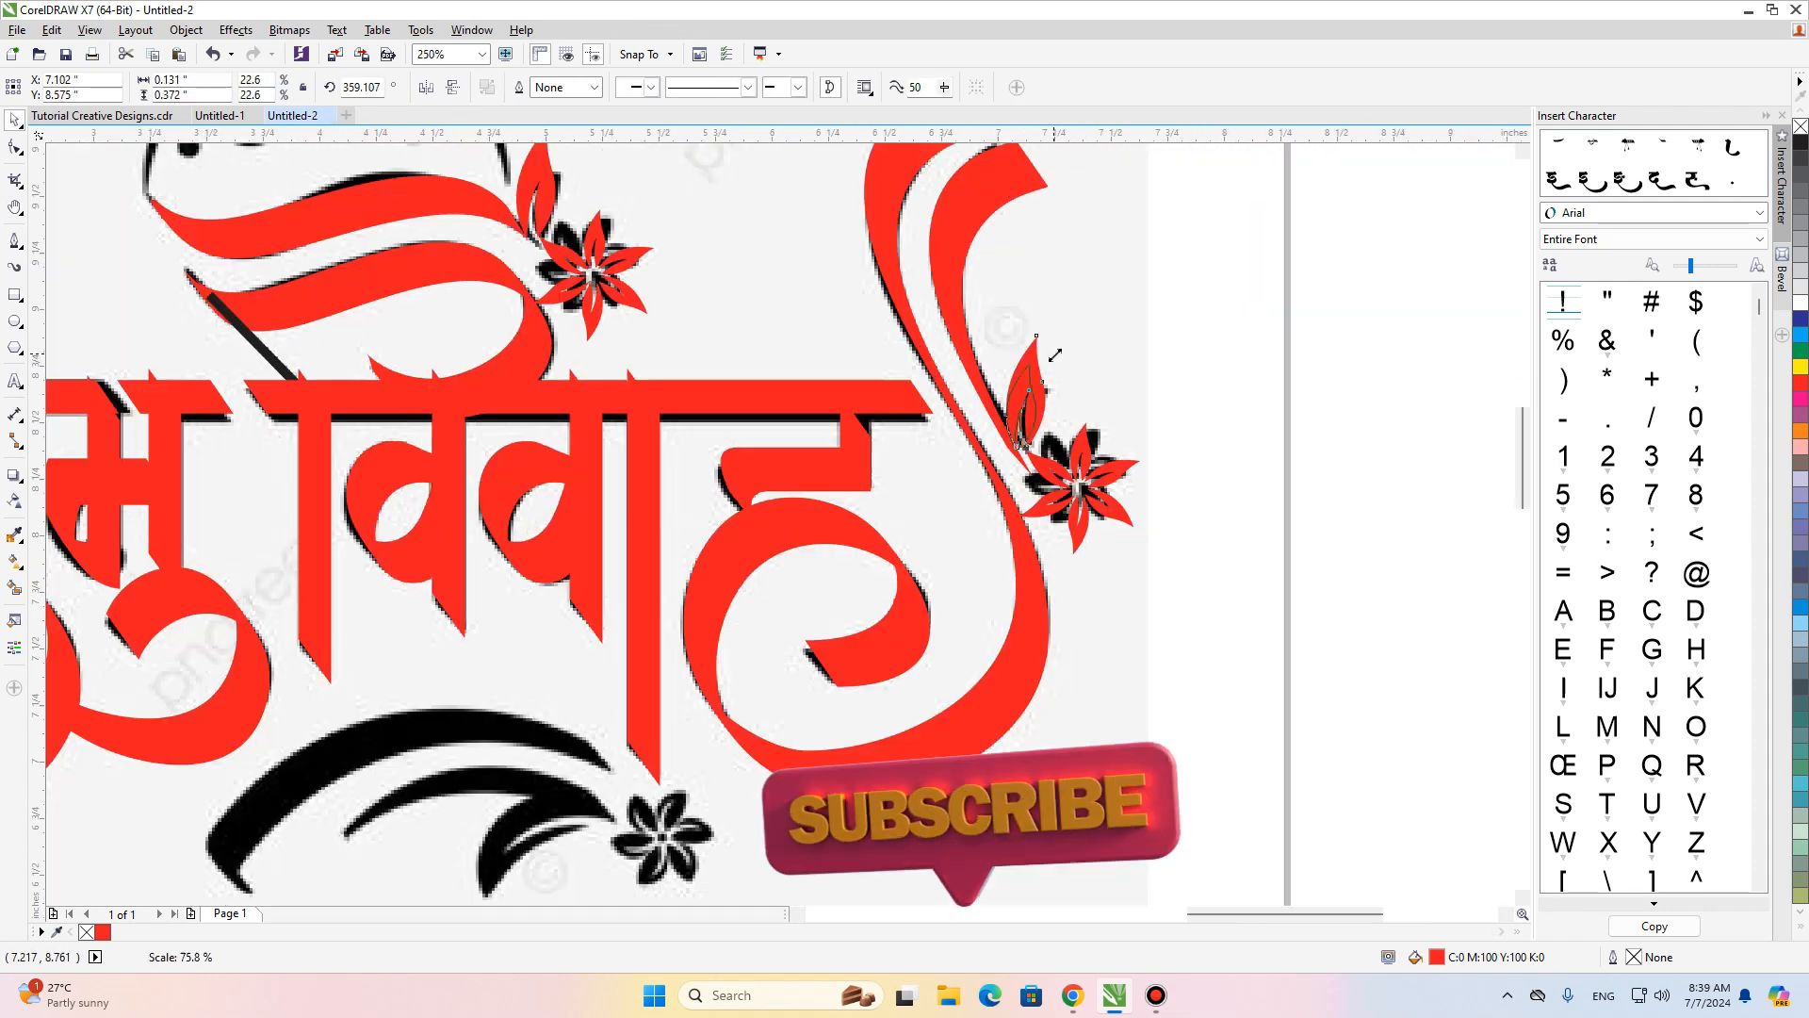
pyautogui.moveTo(1050, 336); pyautogui.dragTo(1046, 334)
# Copy the red flower and leaf onto the black flower and small curl below विवाह, rotating the leaf to fit.
pyautogui.scroll(-1, 1024, 529)
pyautogui.click(1196, 640)
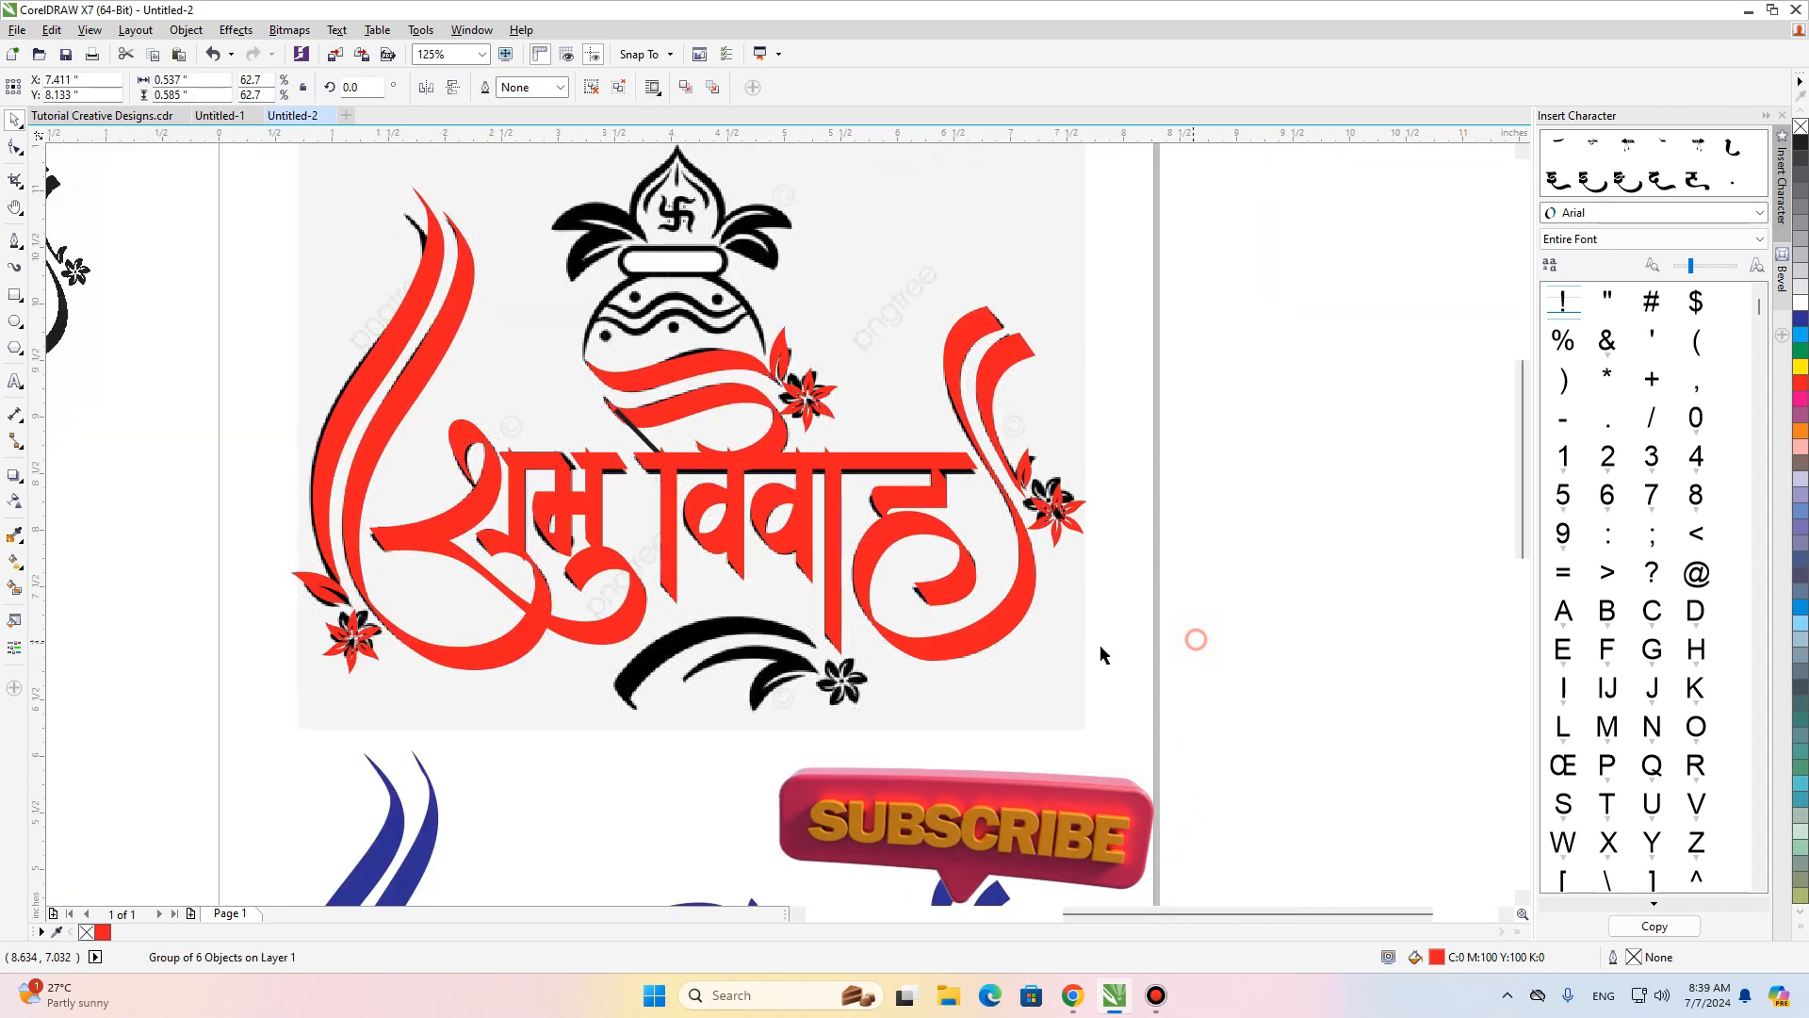
pyautogui.scroll(-3, 1099, 653)
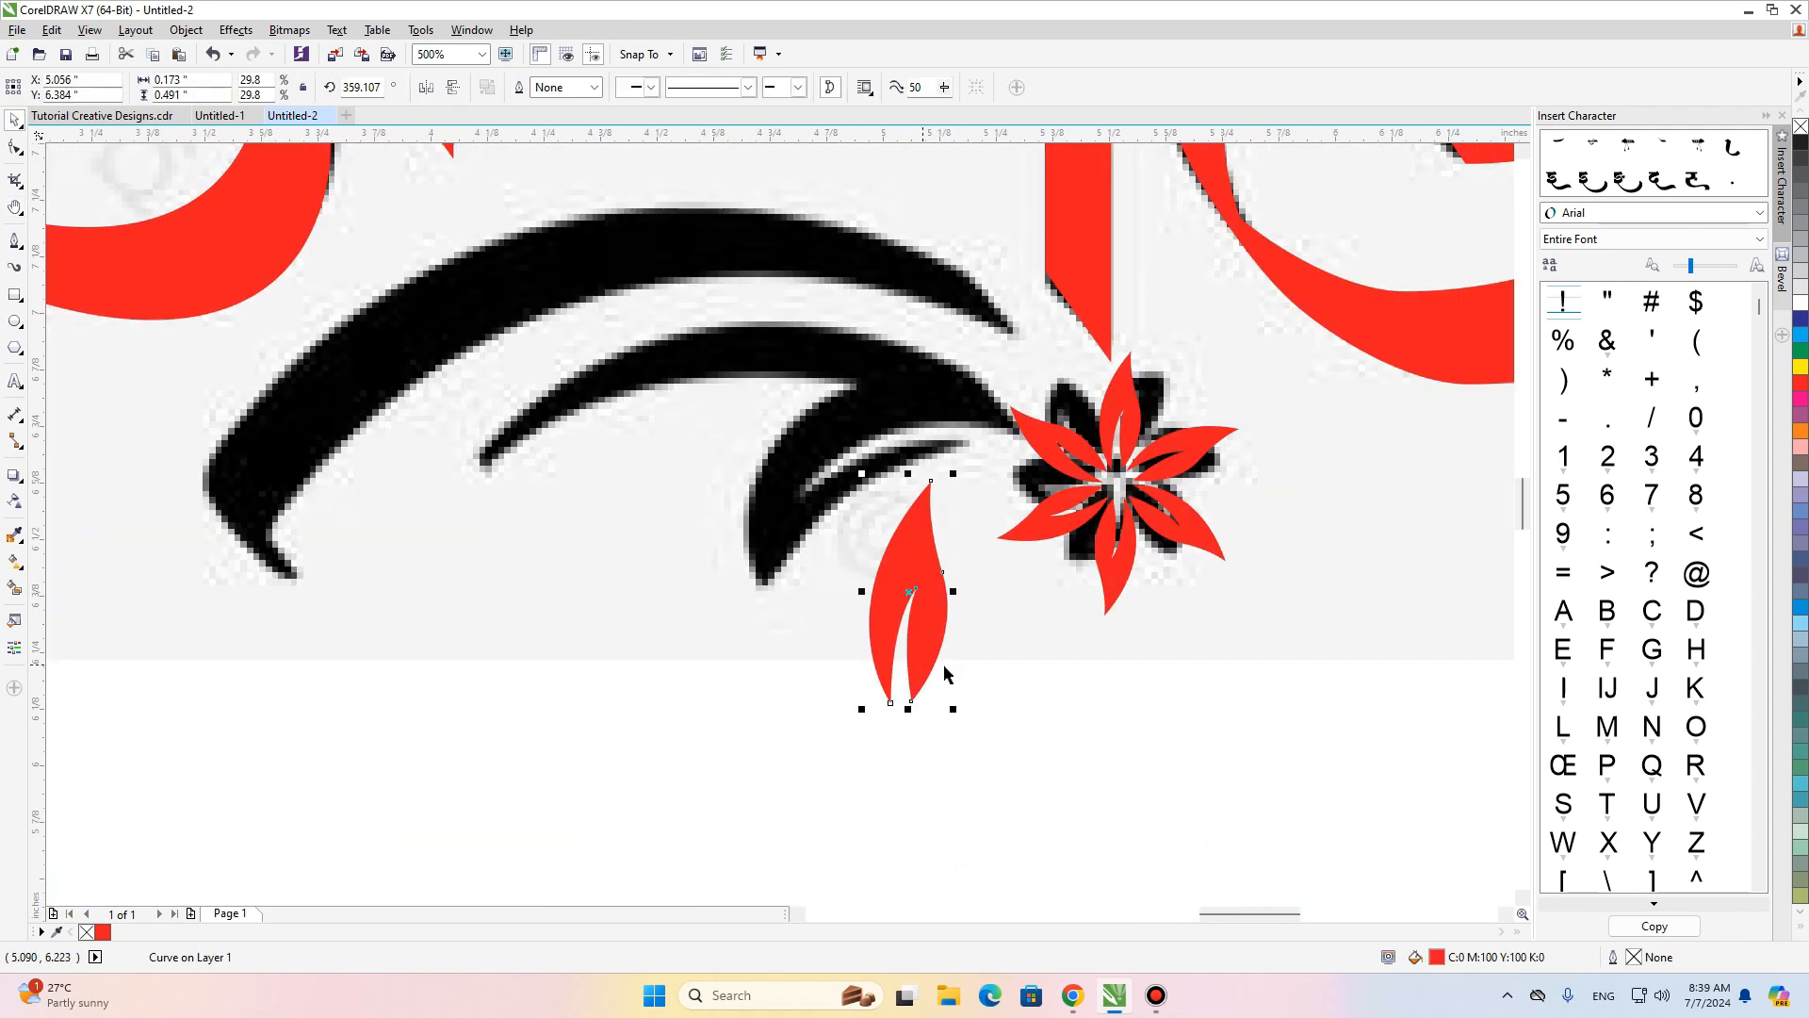
pyautogui.moveTo(942, 664); pyautogui.dragTo(937, 459)
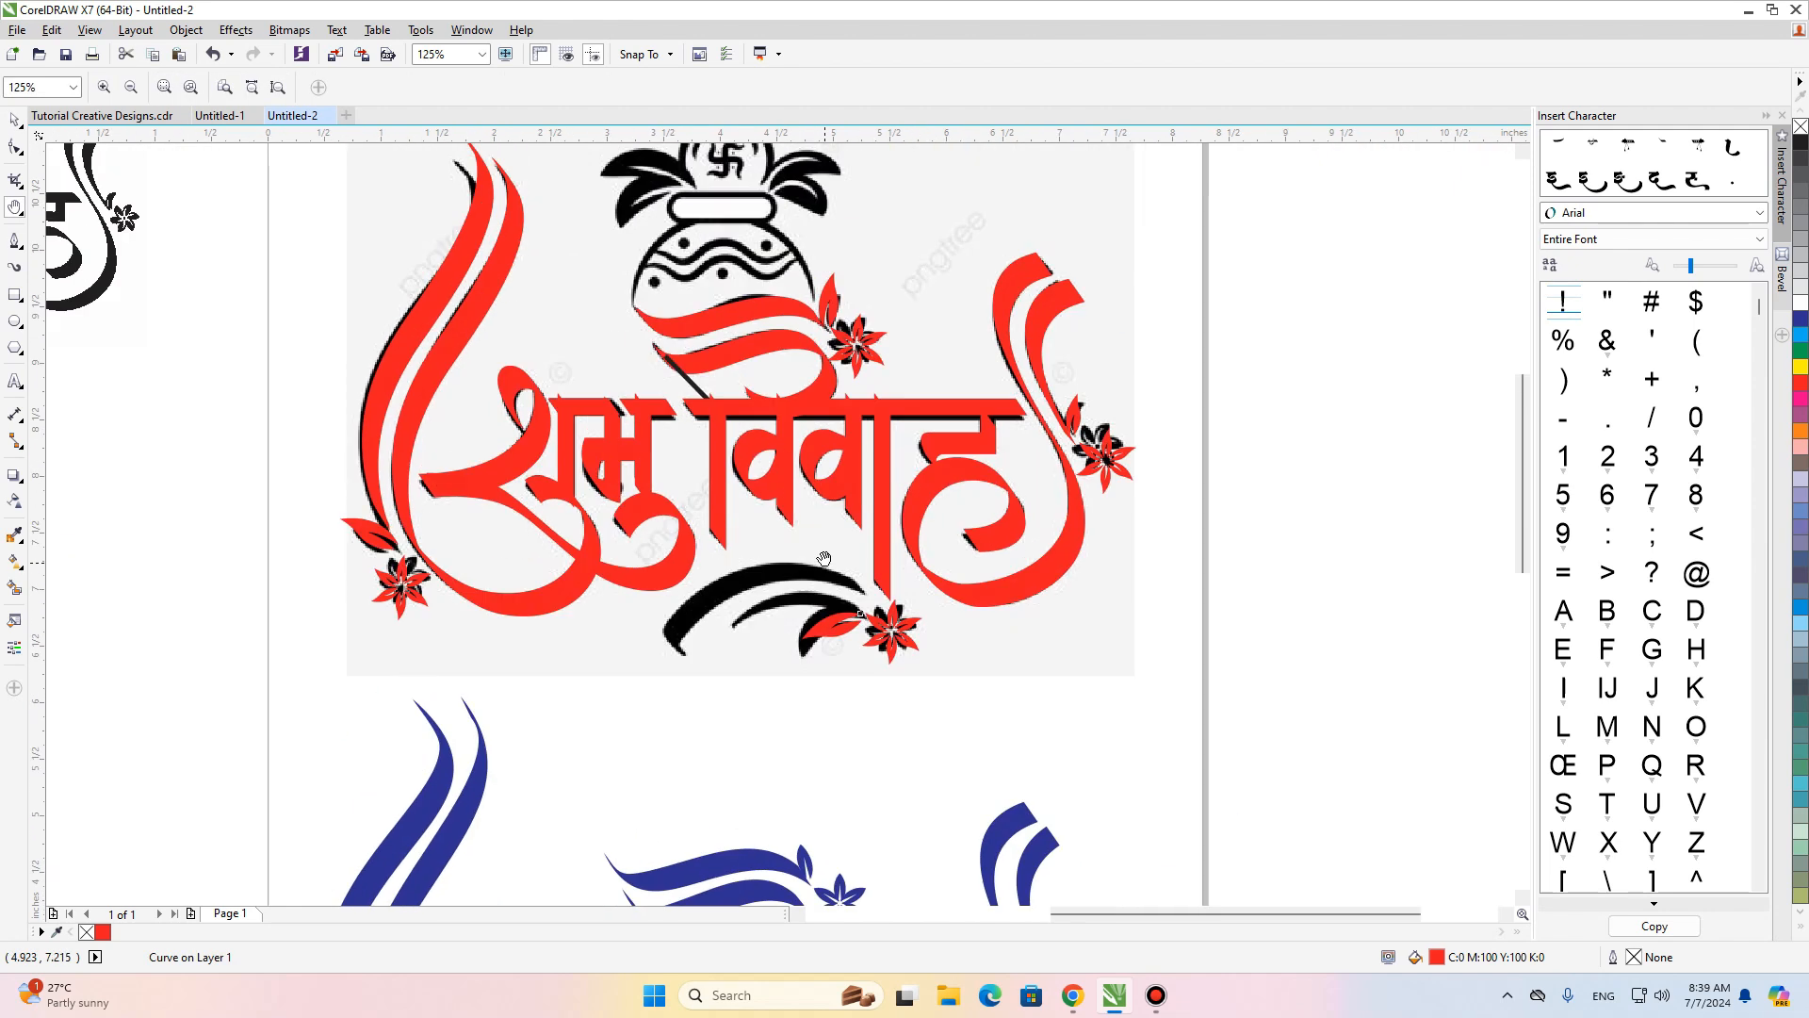
# Draw a pen curve along the large black swoosh below विवाह, about 1.675 by 0.741 in.
pyautogui.scroll(1, 145, 412)
pyautogui.click(14, 241)
pyautogui.moveTo(846, 538); pyautogui.dragTo(768, 649)
pyautogui.click(862, 557)
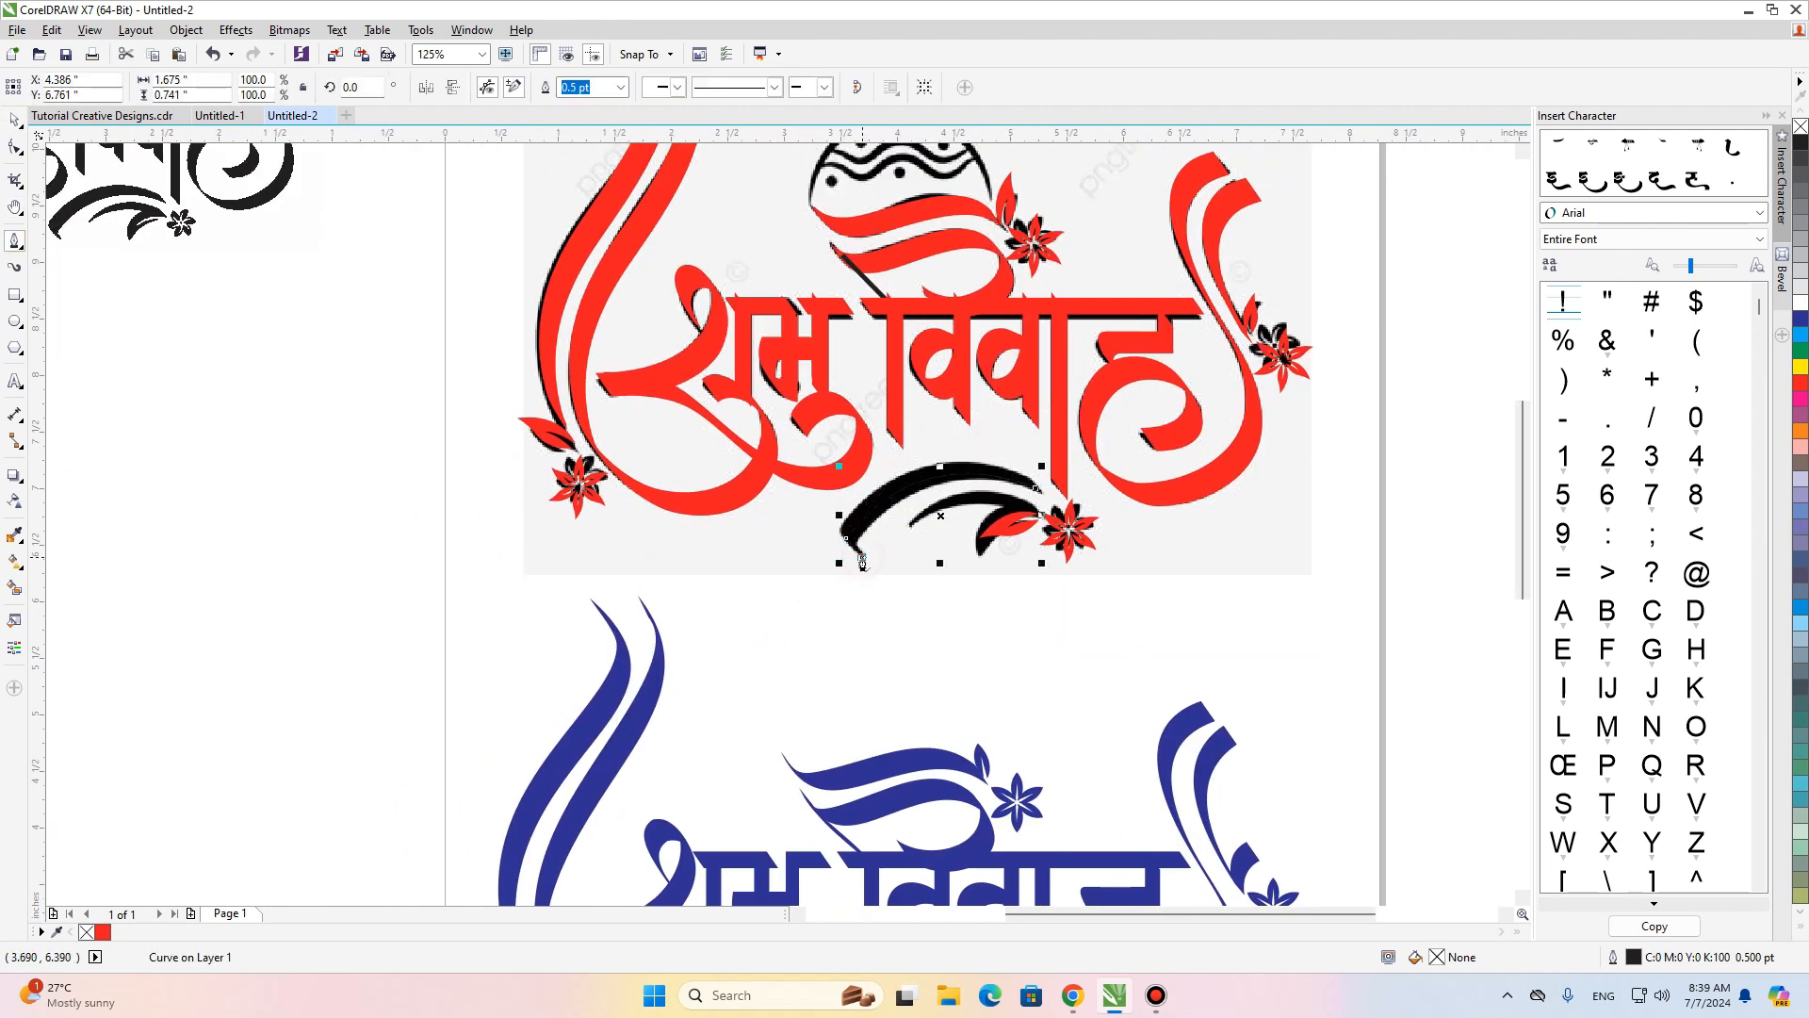
# Give the swoosh curve a 15 pt red outline and copy the calligraphic outline properties of the red ु stroke onto it.
pyautogui.press('space')
pyautogui.click(563, 86)
pyautogui.write('15')
pyautogui.press('Return')
pyautogui.rightClick(1801, 382)
pyautogui.hotkey('ctrl', 'shift', 'a')
pyautogui.click(895, 530)
pyautogui.click(853, 464)
# Move the red leaf beside the lower flower down, clear of the black inner swoosh.
pyautogui.scroll(1, 1000, 514)
pyautogui.press('h')
pyautogui.moveTo(976, 525)
pyautogui.mouseDown()
pyautogui.moveTo(859, 465)
pyautogui.moveTo(862, 510)
pyautogui.mouseUp()
pyautogui.press('space')
pyautogui.click(893, 500)
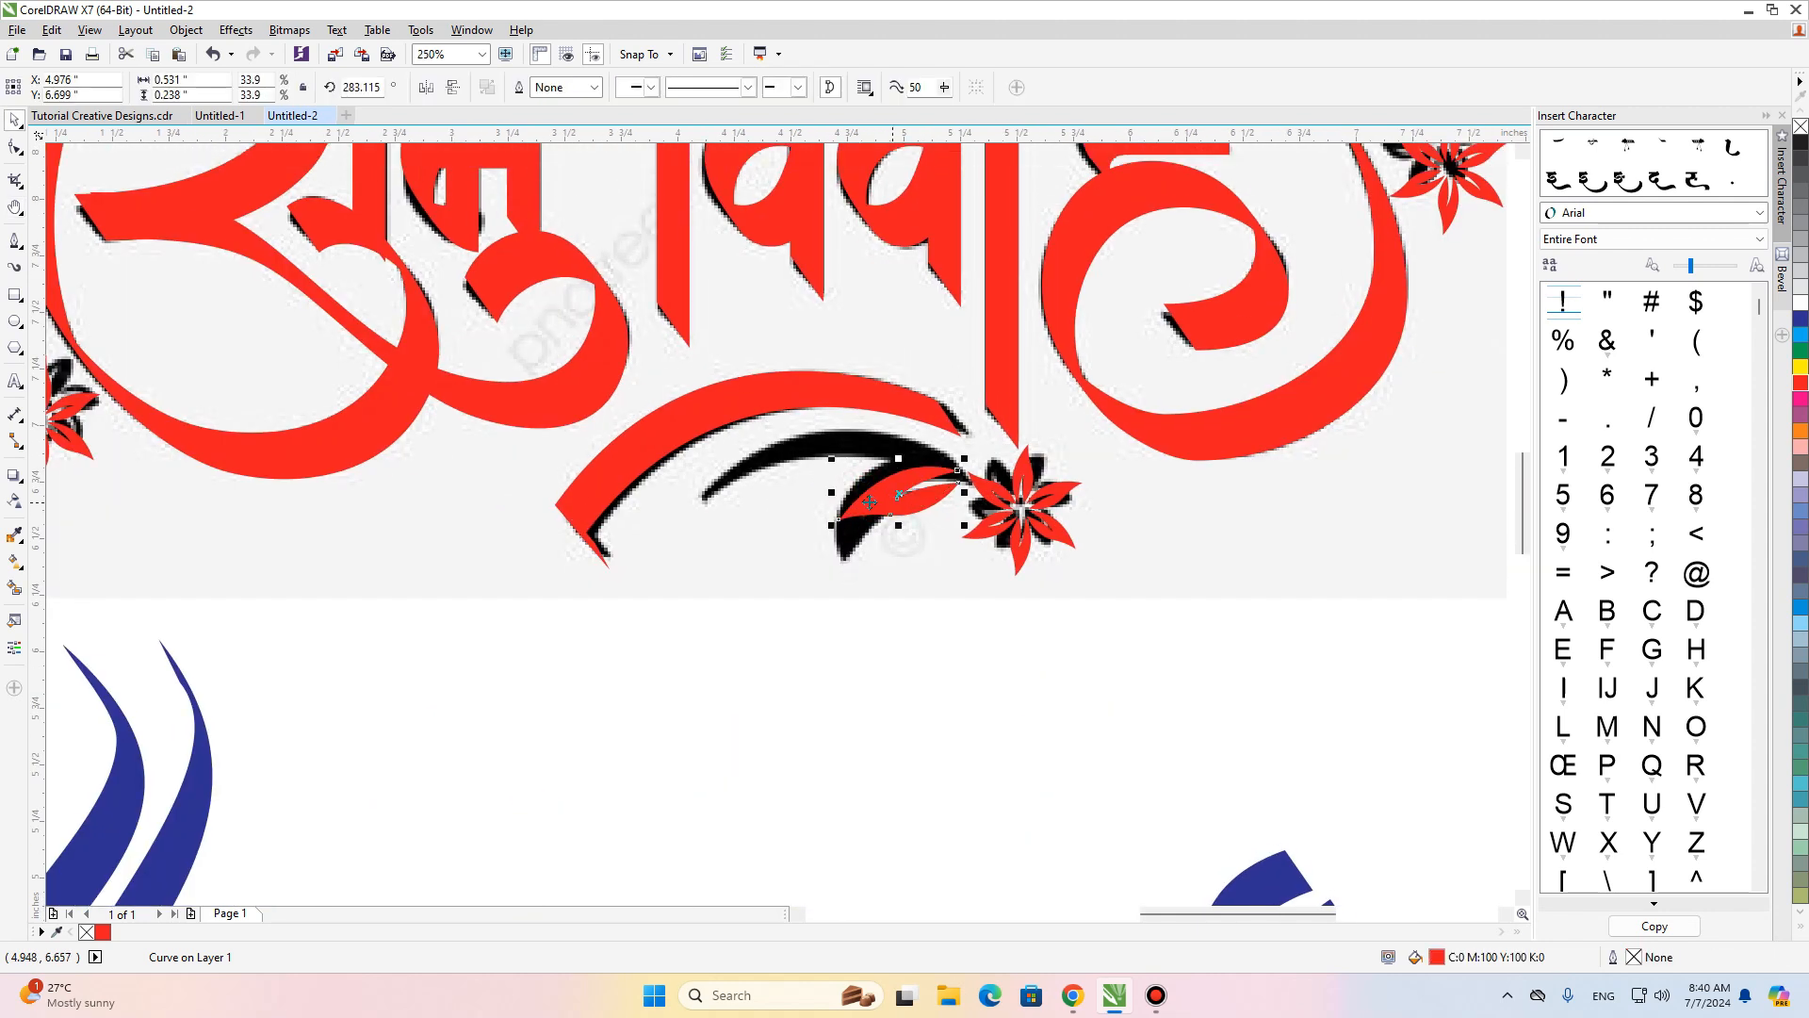
pyautogui.click(15, 247)
pyautogui.press('space')
pyautogui.moveTo(919, 492); pyautogui.dragTo(955, 637)
# Trace the black inner swoosh as a pointed red shape and move the leaf back beside the lower flower.
pyautogui.press('space')
pyautogui.click(967, 478)
pyautogui.moveTo(703, 494); pyautogui.dragTo(553, 623)
pyautogui.keyDown('alt'); pyautogui.click(703, 495); pyautogui.keyUp('alt')
pyautogui.moveTo(843, 458); pyautogui.dragTo(868, 443)
pyautogui.click(967, 479)
pyautogui.scroll(1, 846, 482)
pyautogui.press('F10')
pyautogui.scroll(-1, 798, 441)
pyautogui.press('space')
pyautogui.moveTo(900, 622); pyautogui.dragTo(836, 441)
# Move the source bitmap off the page to the right of the red calligraphy.
pyautogui.press('F4')
pyautogui.click(864, 375)
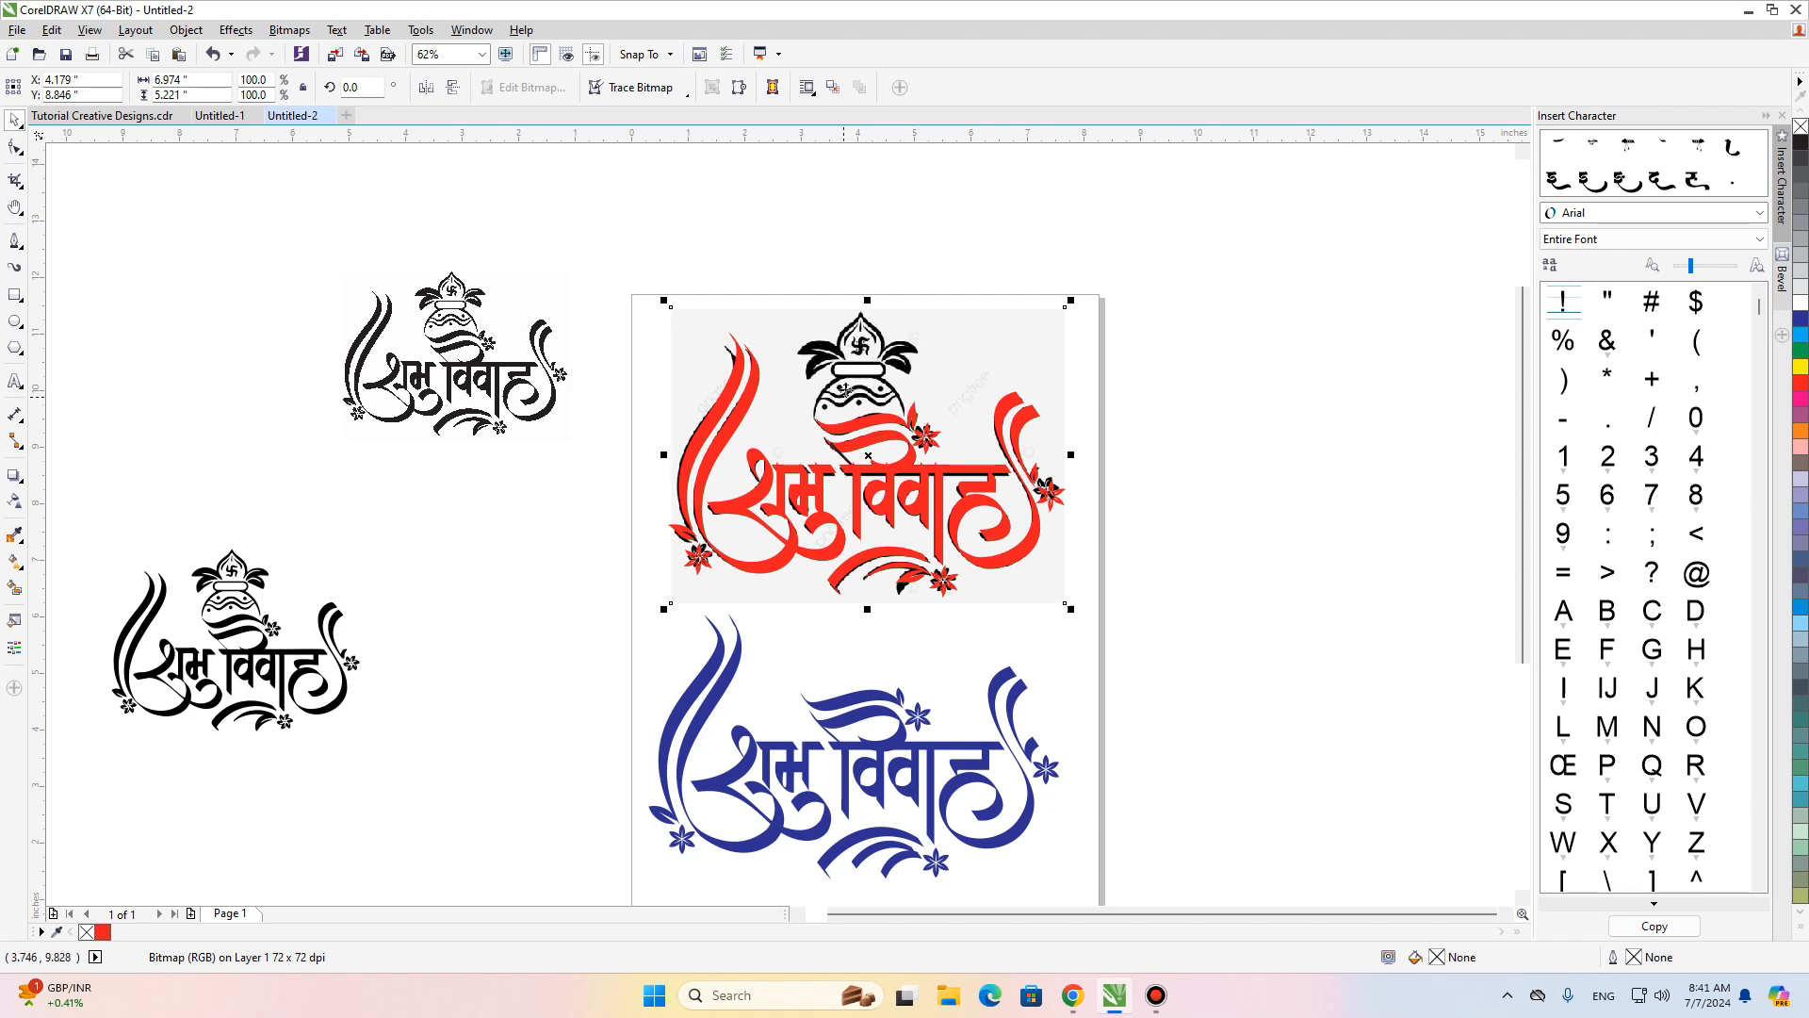
pyautogui.moveTo(851, 374); pyautogui.dragTo(1317, 374)
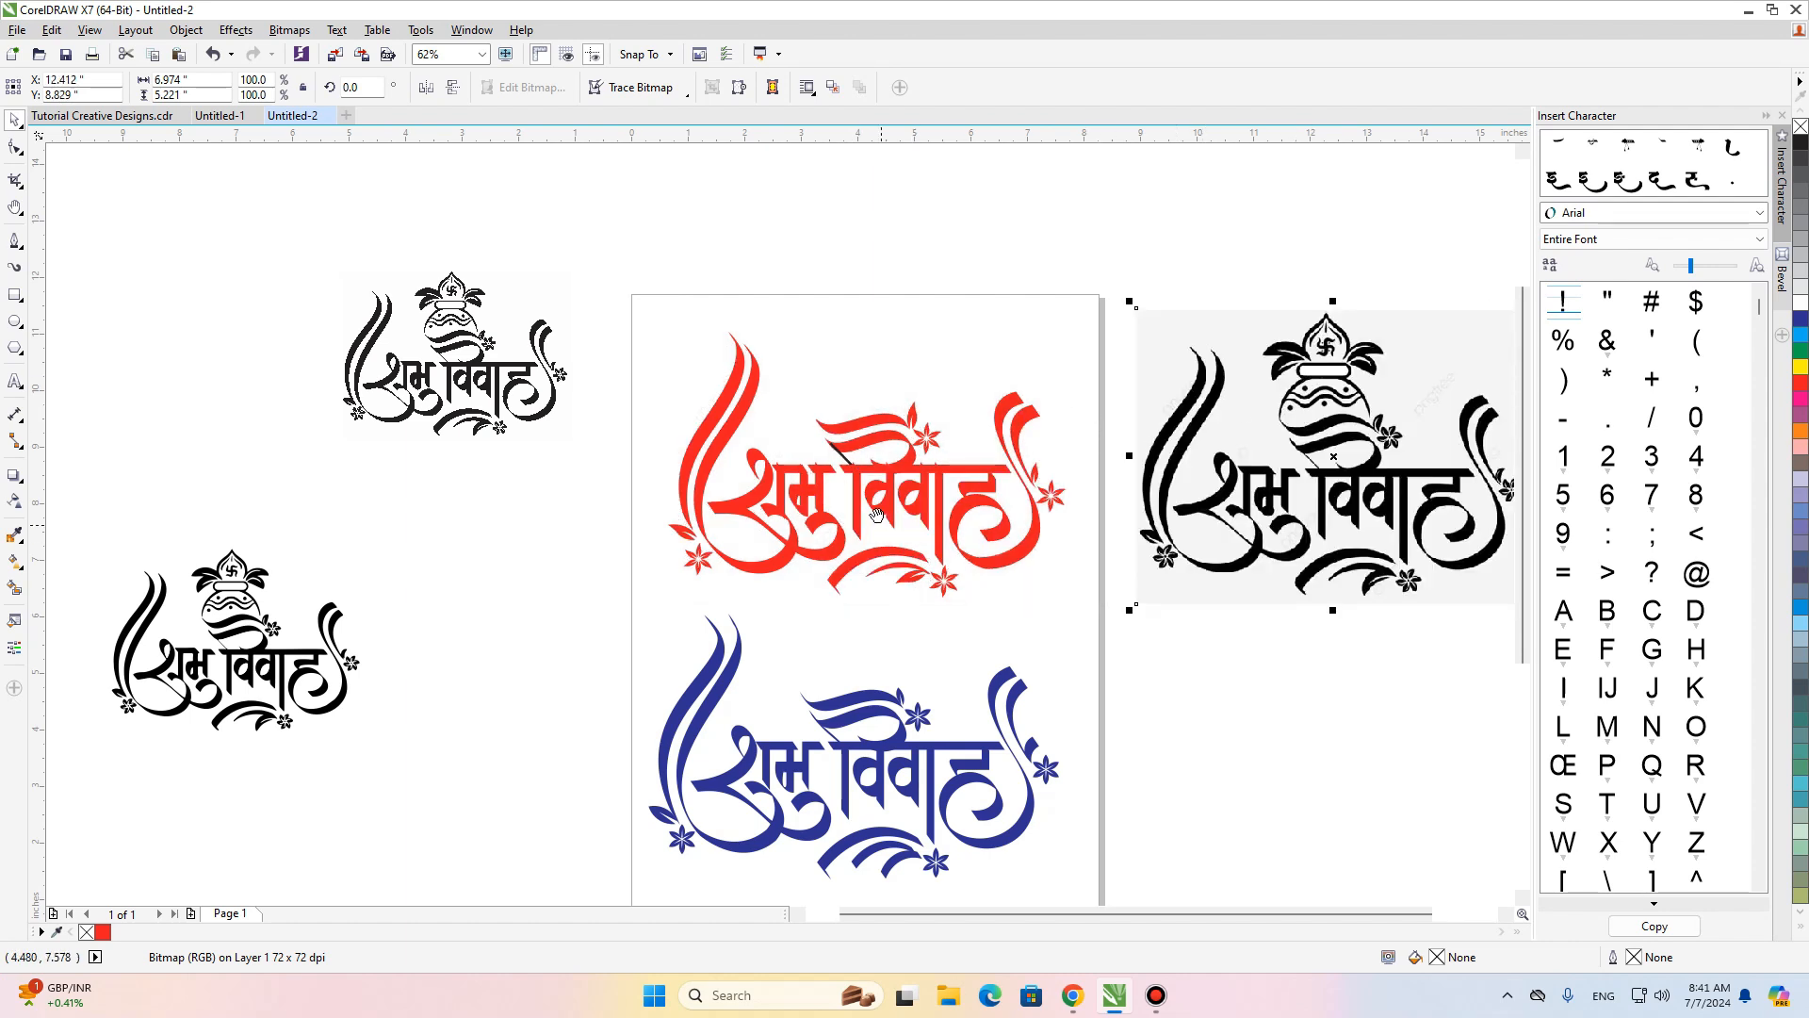
# Convert the outlines of the two tall strokes and the श stroke to objects.
pyautogui.press('h')
pyautogui.scroll(3, 876, 514)
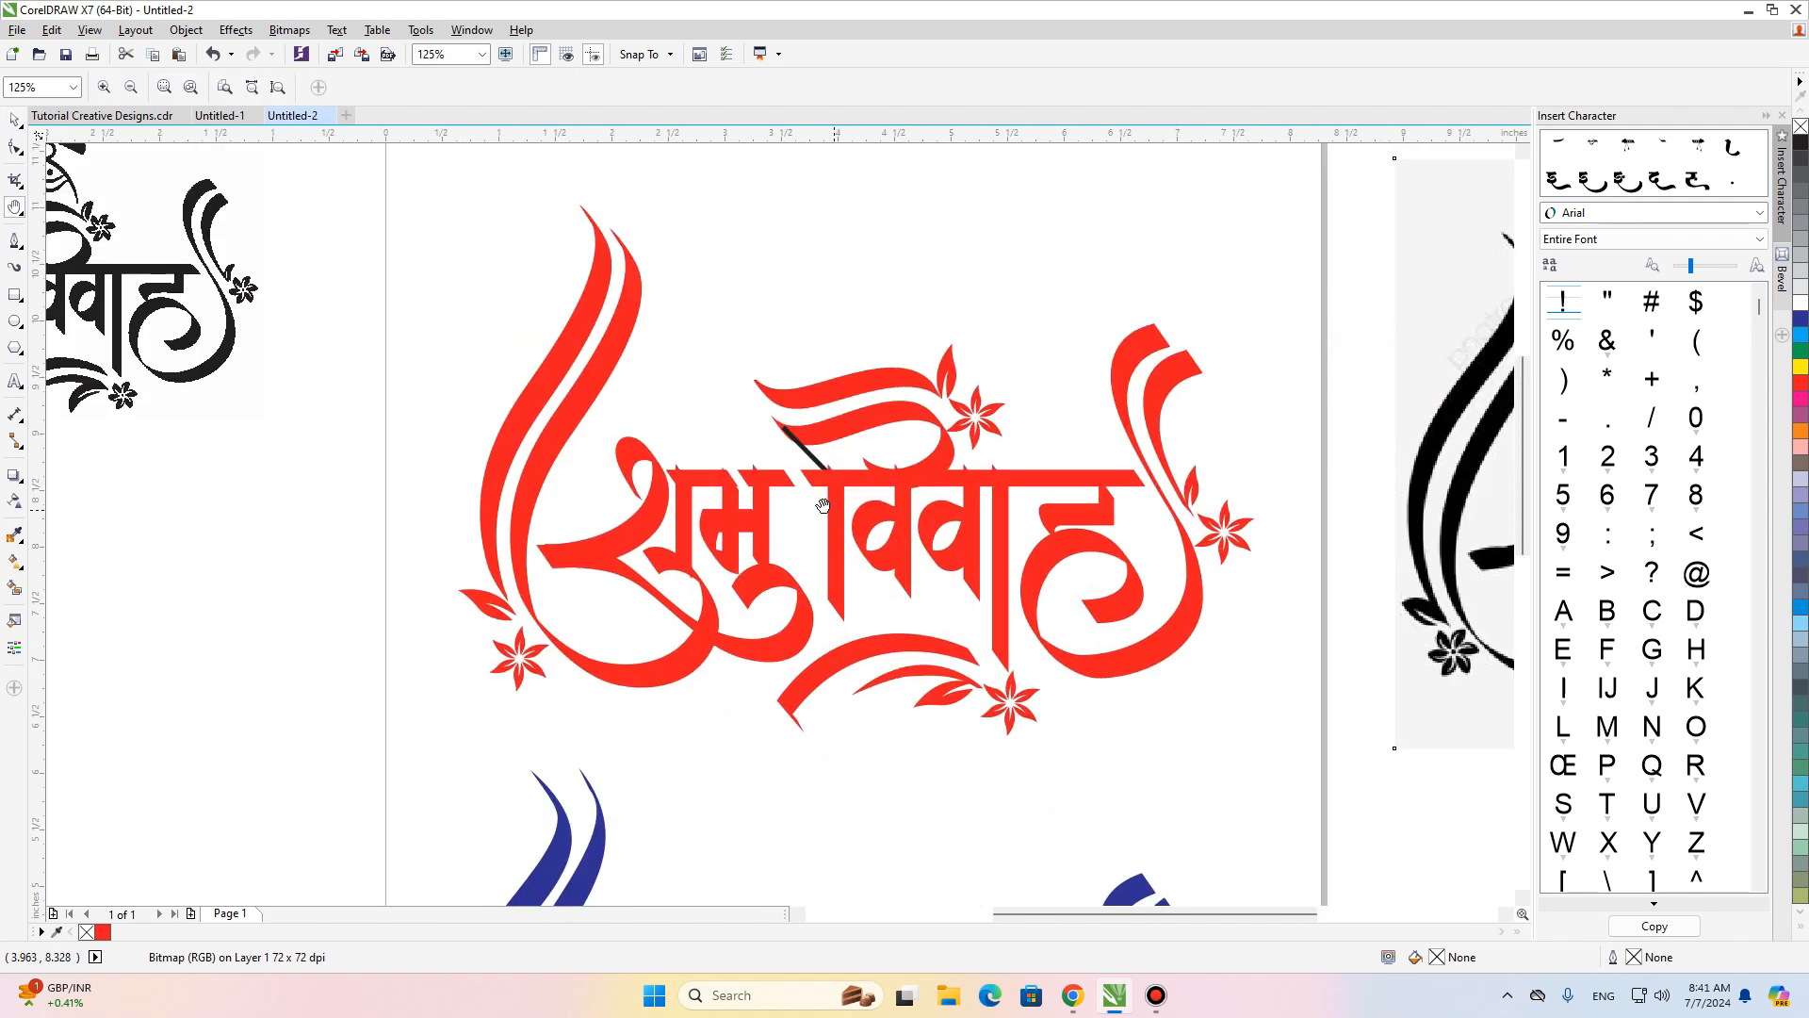
pyautogui.scroll(2, 823, 506)
pyautogui.scroll(-3, 703, 552)
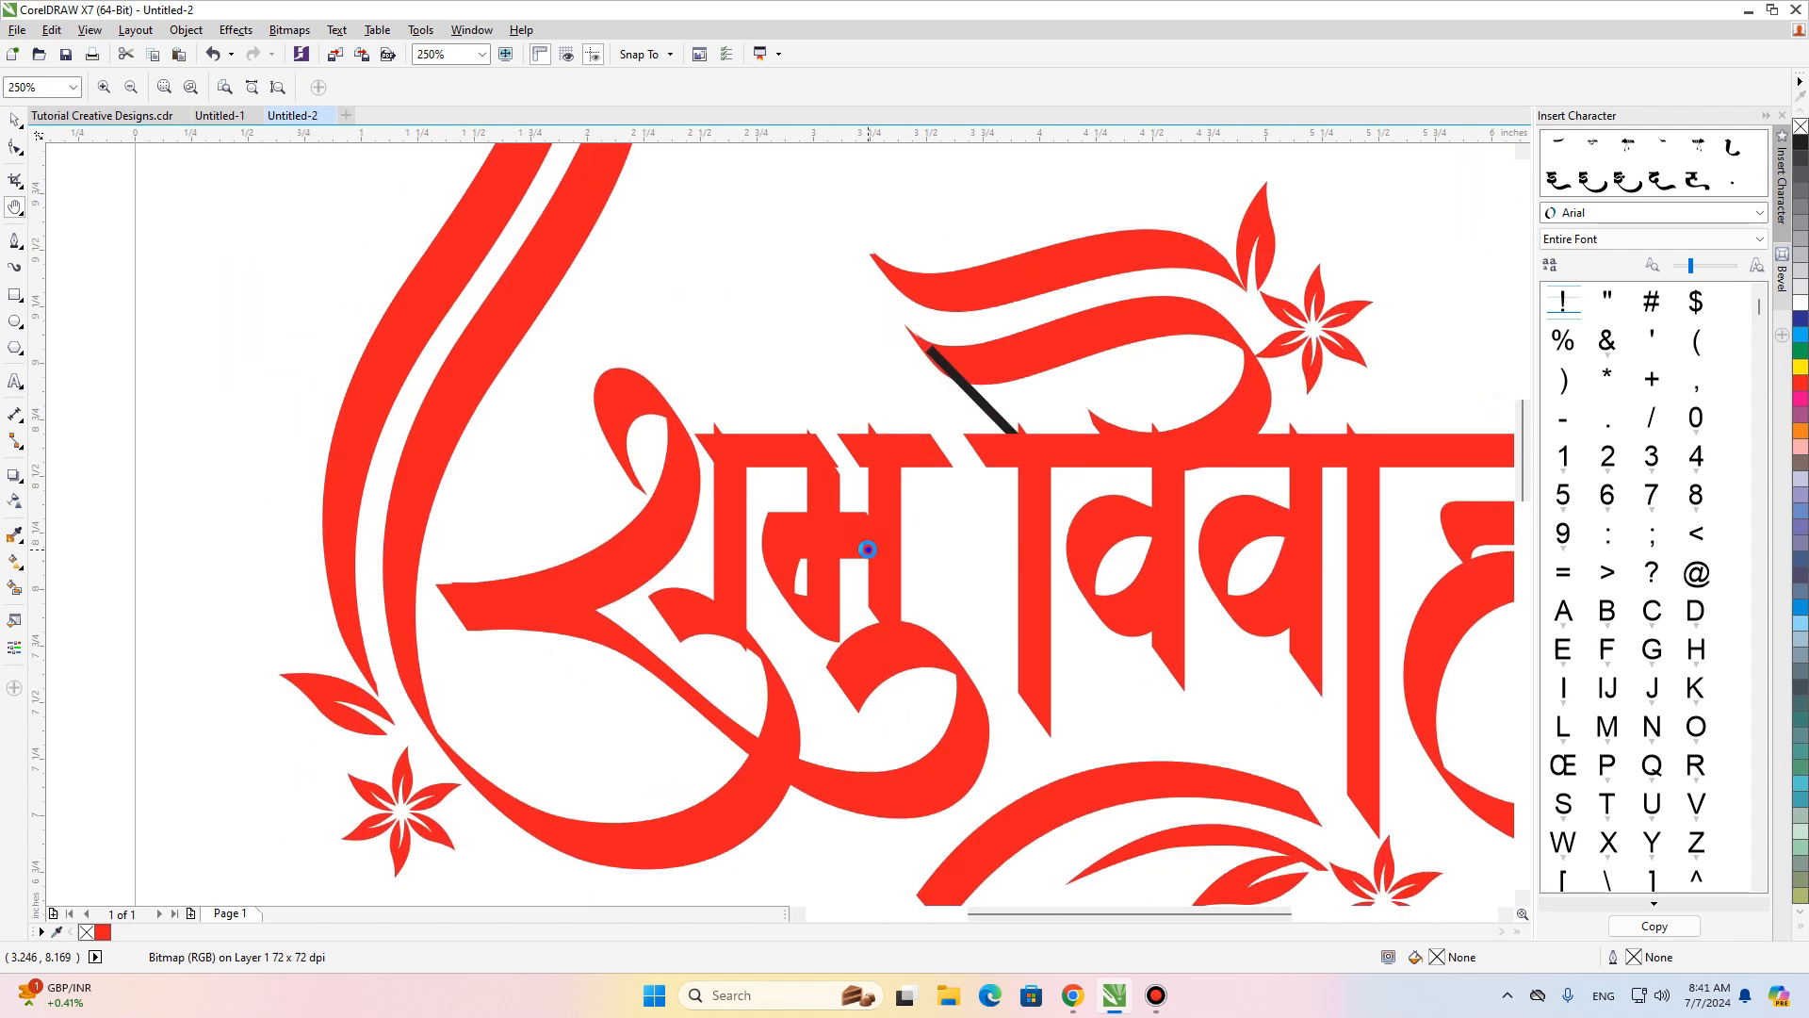
pyautogui.press('space')
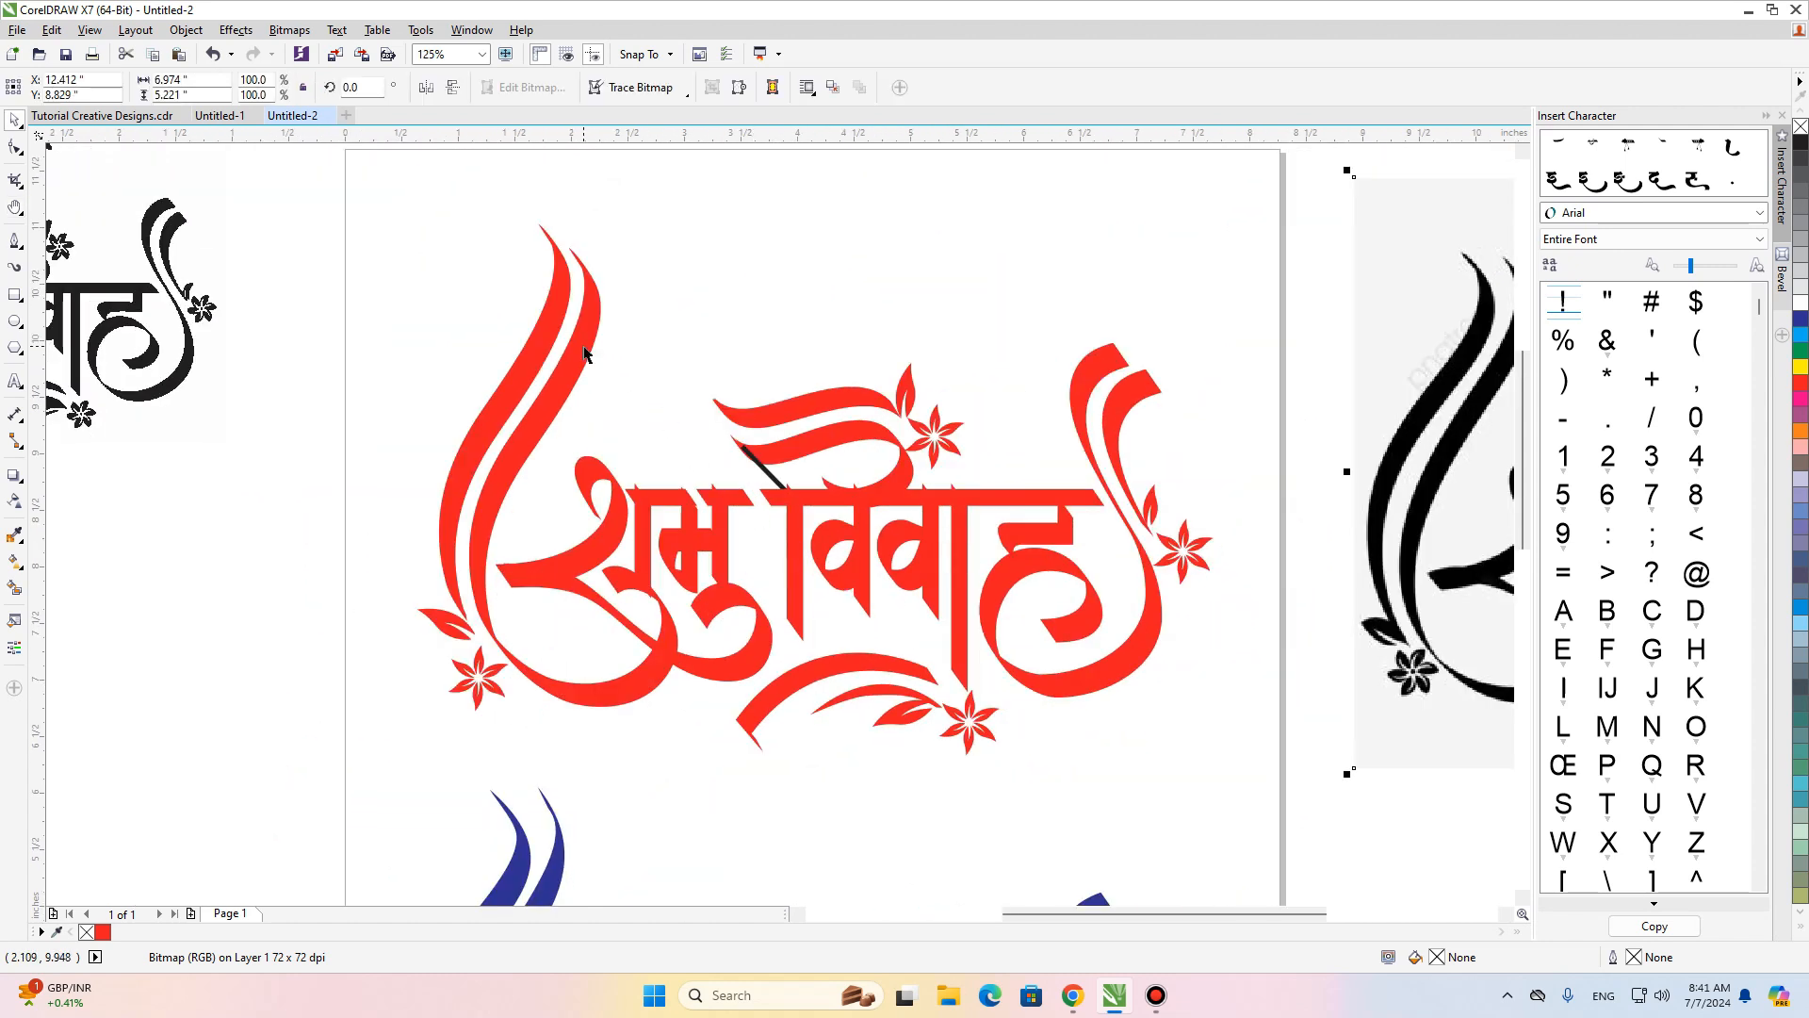
pyautogui.click(584, 348)
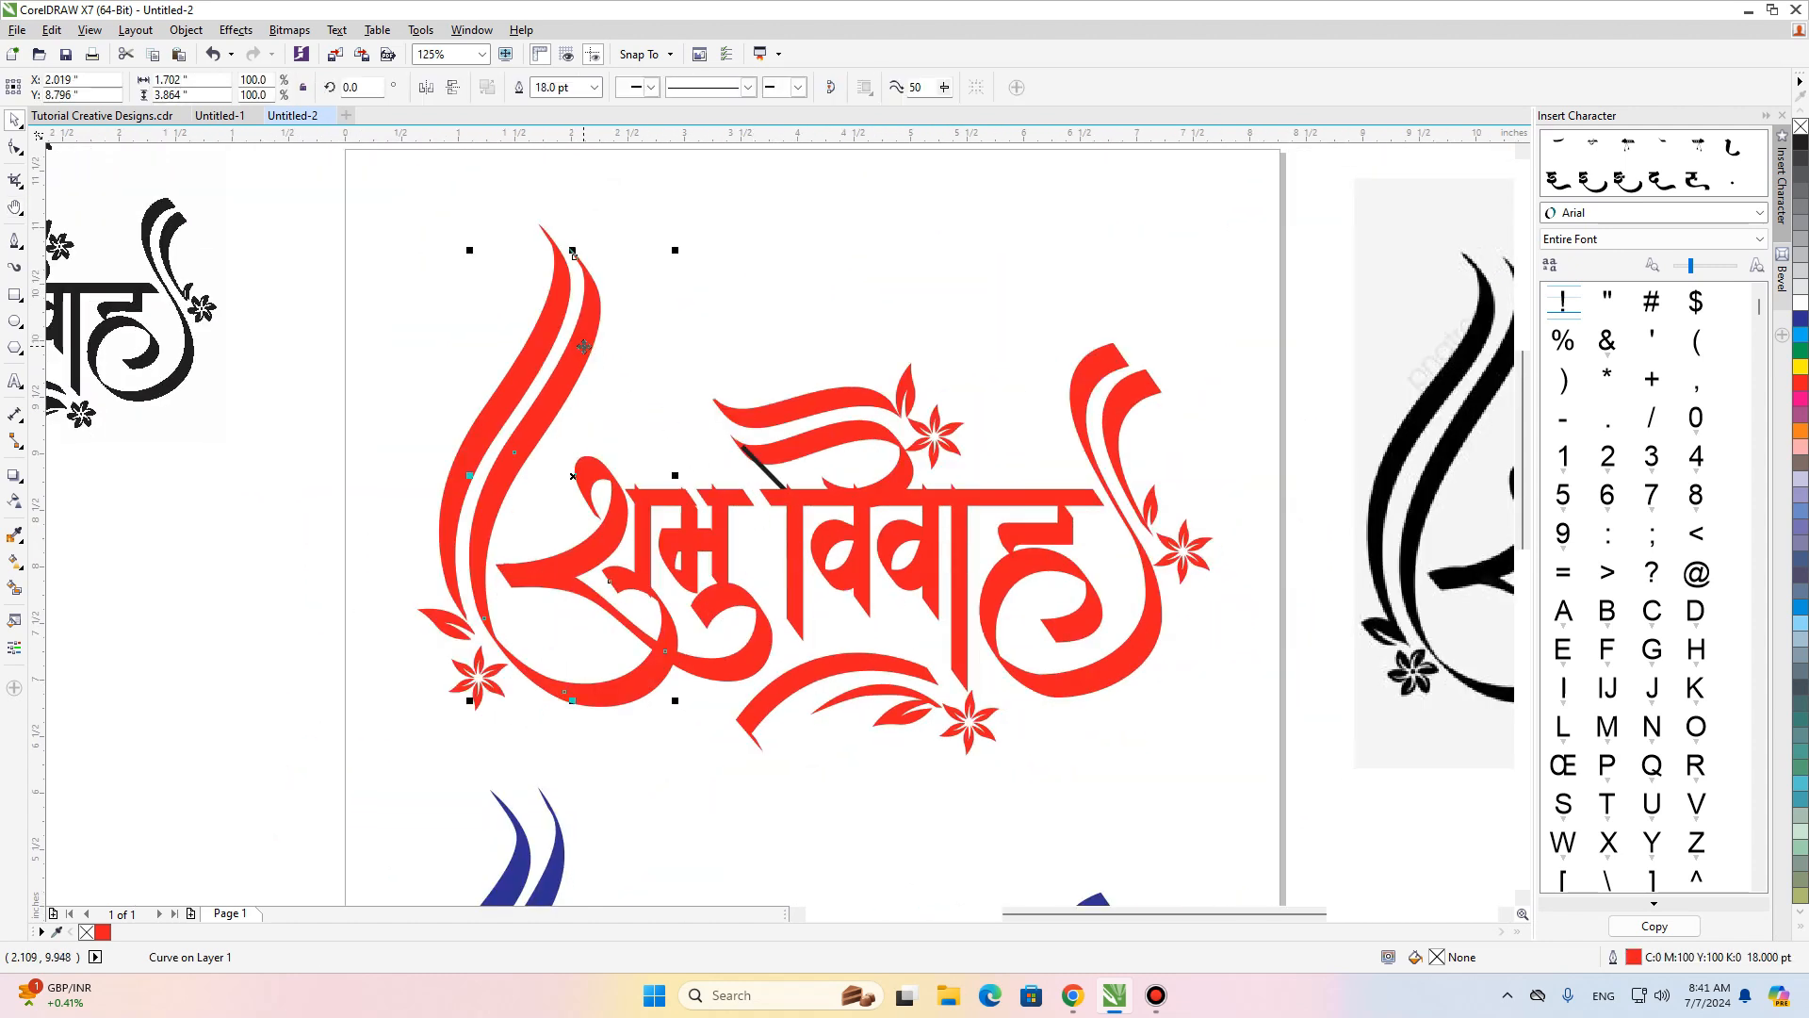
pyautogui.hotkey('ctrl', 'shift', 'q')
pyautogui.click(546, 338)
pyautogui.hotkey('ctrl', 'shift', 'q')
pyautogui.click(615, 513)
pyautogui.hotkey('ctrl', 'shift', 'q')
pyautogui.click(620, 615)
pyautogui.click(667, 629)
pyautogui.press('Escape')
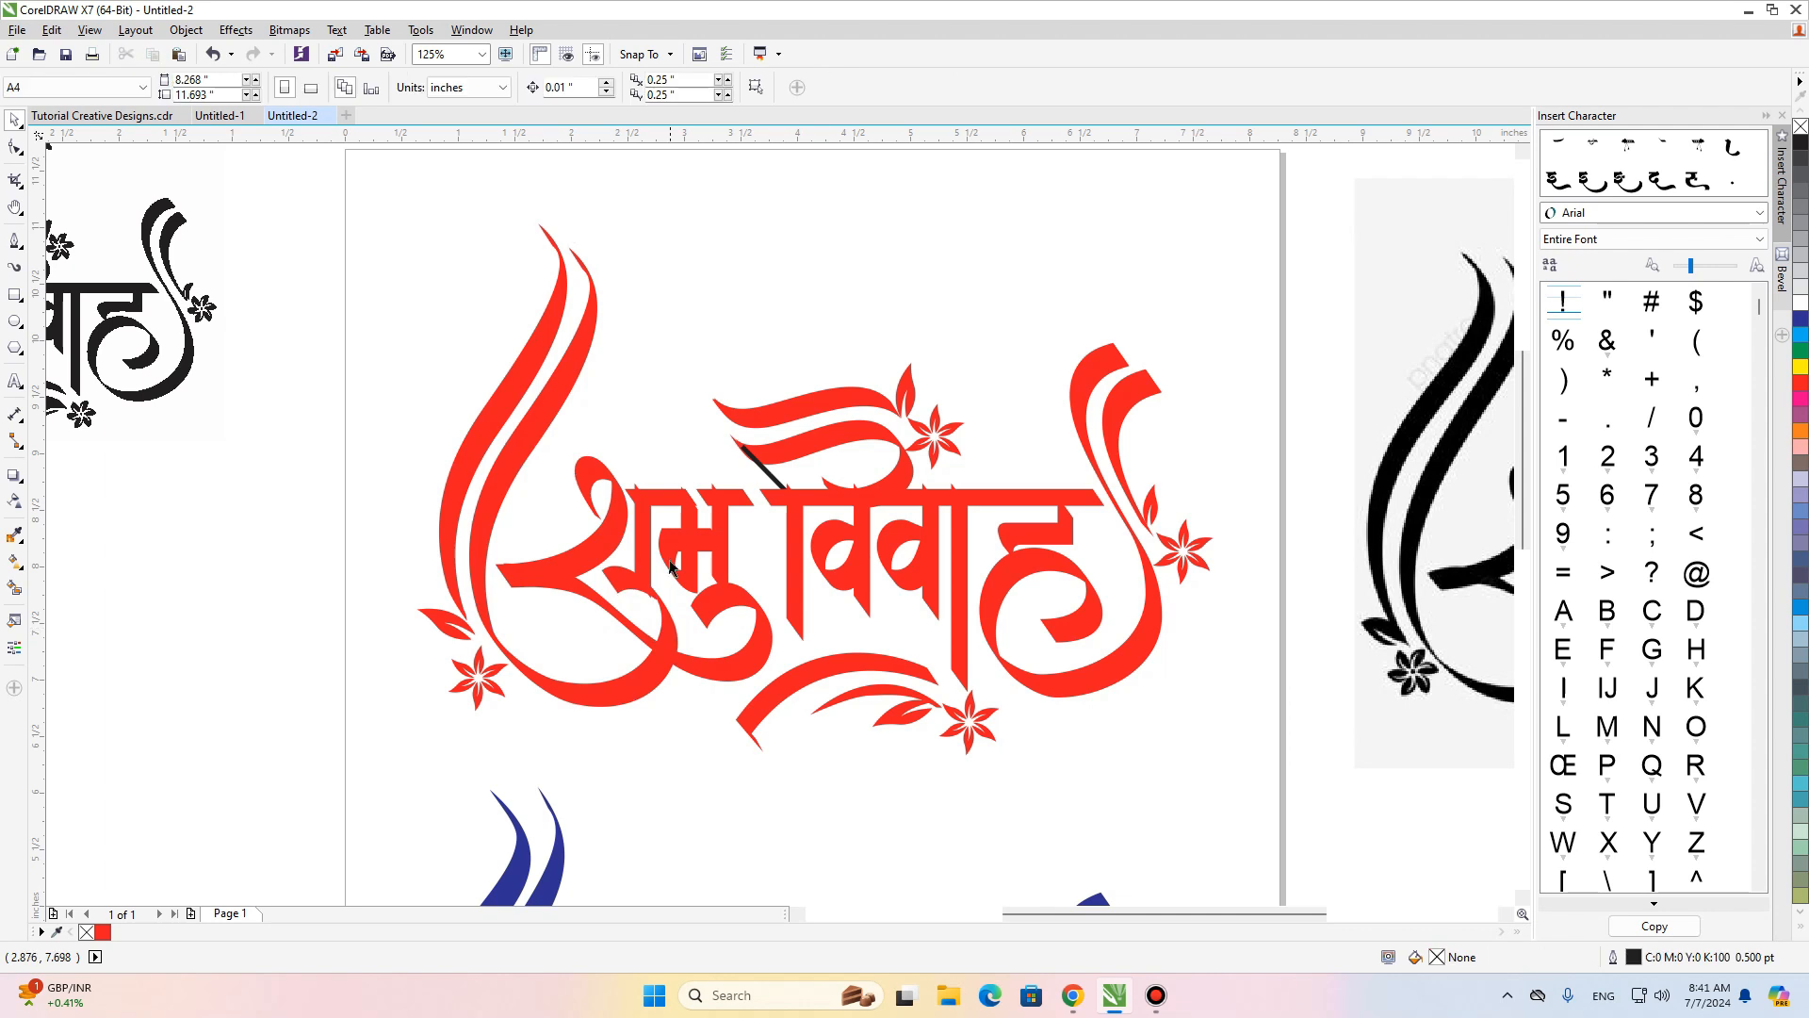
# Convert the remaining outline strokes of भु and विवा to objects.
pyautogui.click(643, 520)
pyautogui.click(693, 562)
pyautogui.hotkey('ctrl', 'shift', 'q')
pyautogui.click(720, 550)
pyautogui.click(721, 556)
pyautogui.click(740, 498)
pyautogui.click(778, 498)
pyautogui.click(795, 546)
pyautogui.click(824, 542)
pyautogui.keyDown('shift'); pyautogui.click(863, 546); pyautogui.keyUp('shift')
pyautogui.keyDown('shift'); pyautogui.click(930, 546); pyautogui.keyUp('shift')
pyautogui.keyDown('shift'); pyautogui.click(959, 542); pyautogui.keyUp('shift')
pyautogui.hotkey('ctrl', 'shift', 'q')
pyautogui.click(881, 438)
pyautogui.click(891, 609)
# Extend the upper end node of the भ crossbar into the right stem to close the gap there.
pyautogui.moveTo(699, 522); pyautogui.dragTo(819, 506)
pyautogui.scroll(1, 819, 506)
pyautogui.scroll(4, 818, 506)
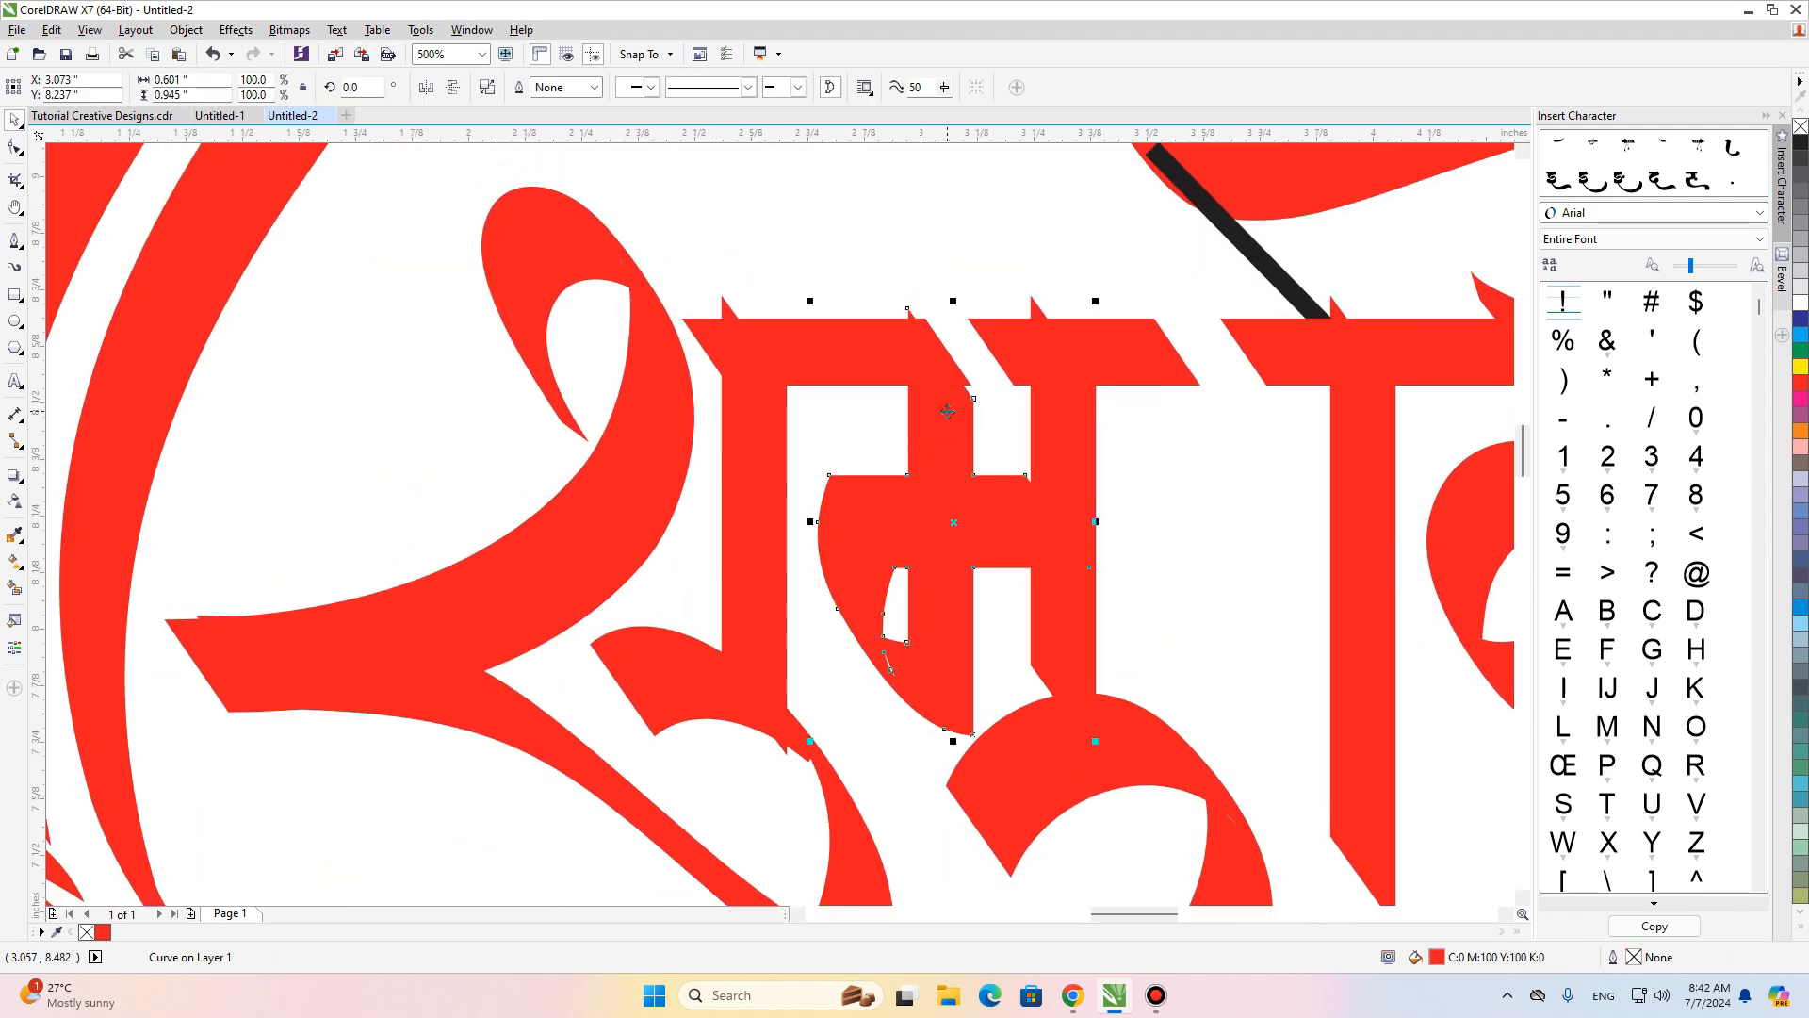
pyautogui.scroll(1, 949, 412)
pyautogui.click(13, 145)
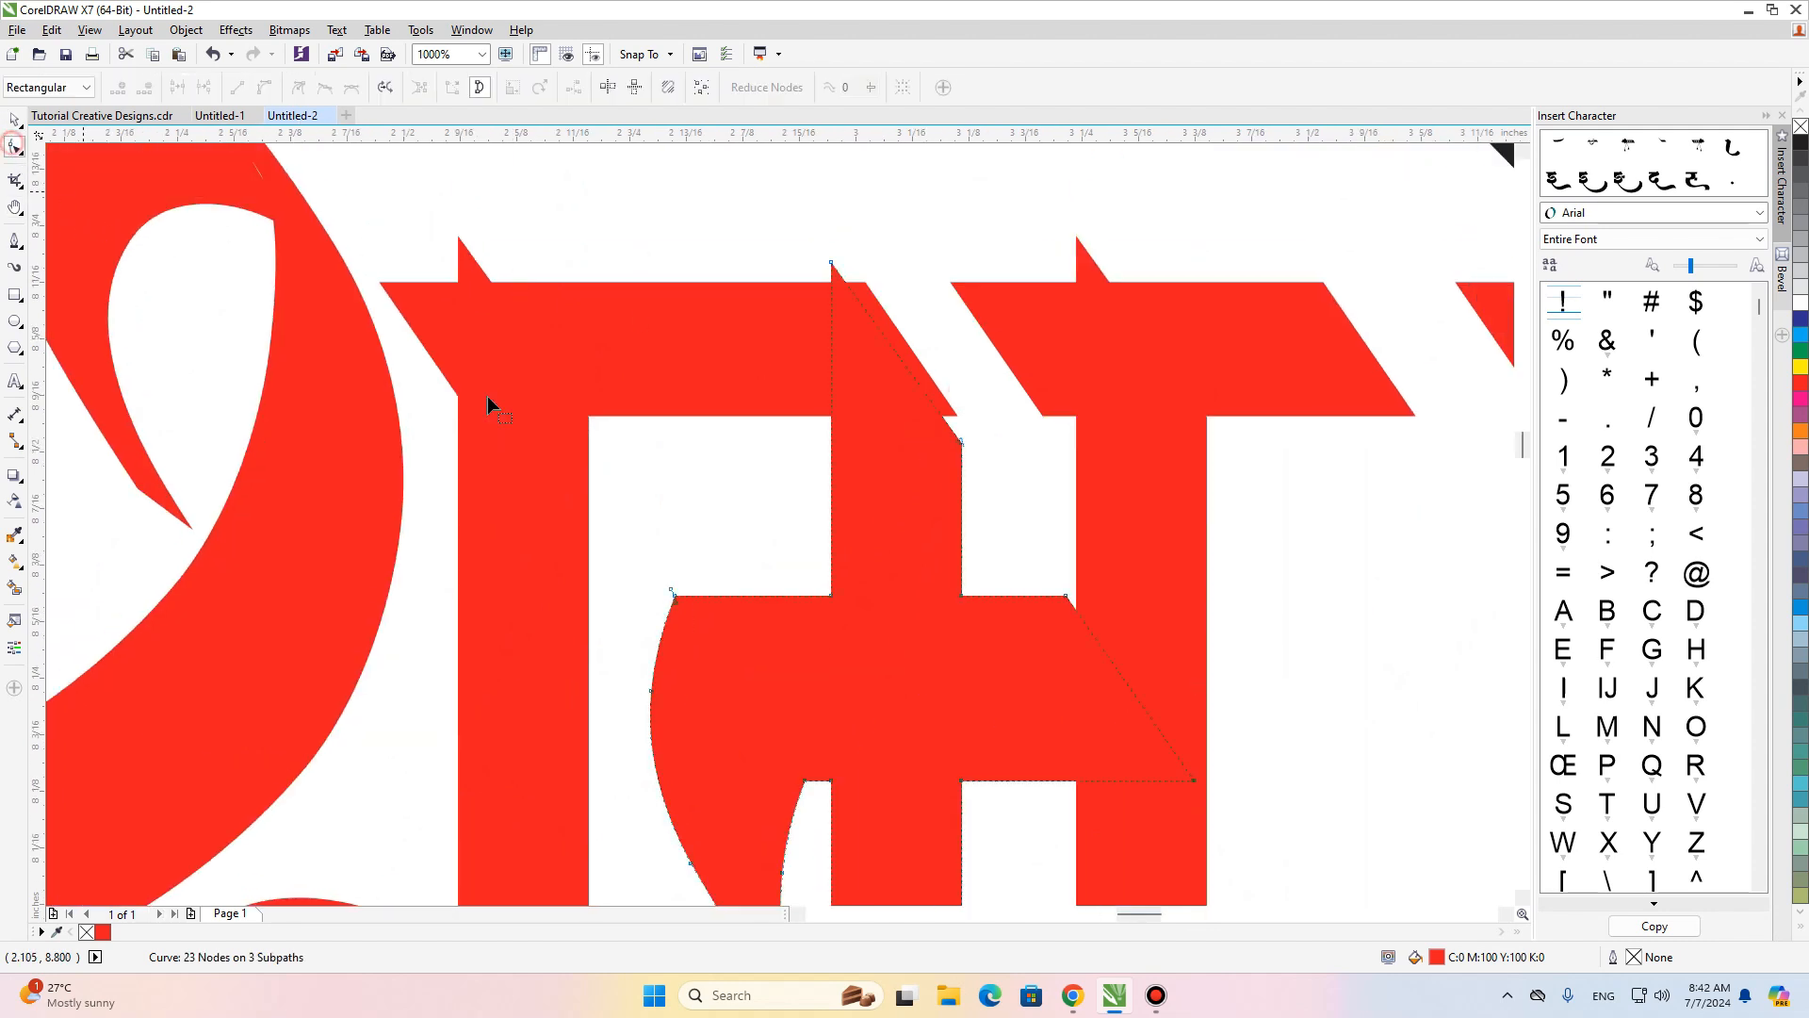
pyautogui.click(1061, 595)
pyautogui.moveTo(1080, 595); pyautogui.dragTo(1102, 597)
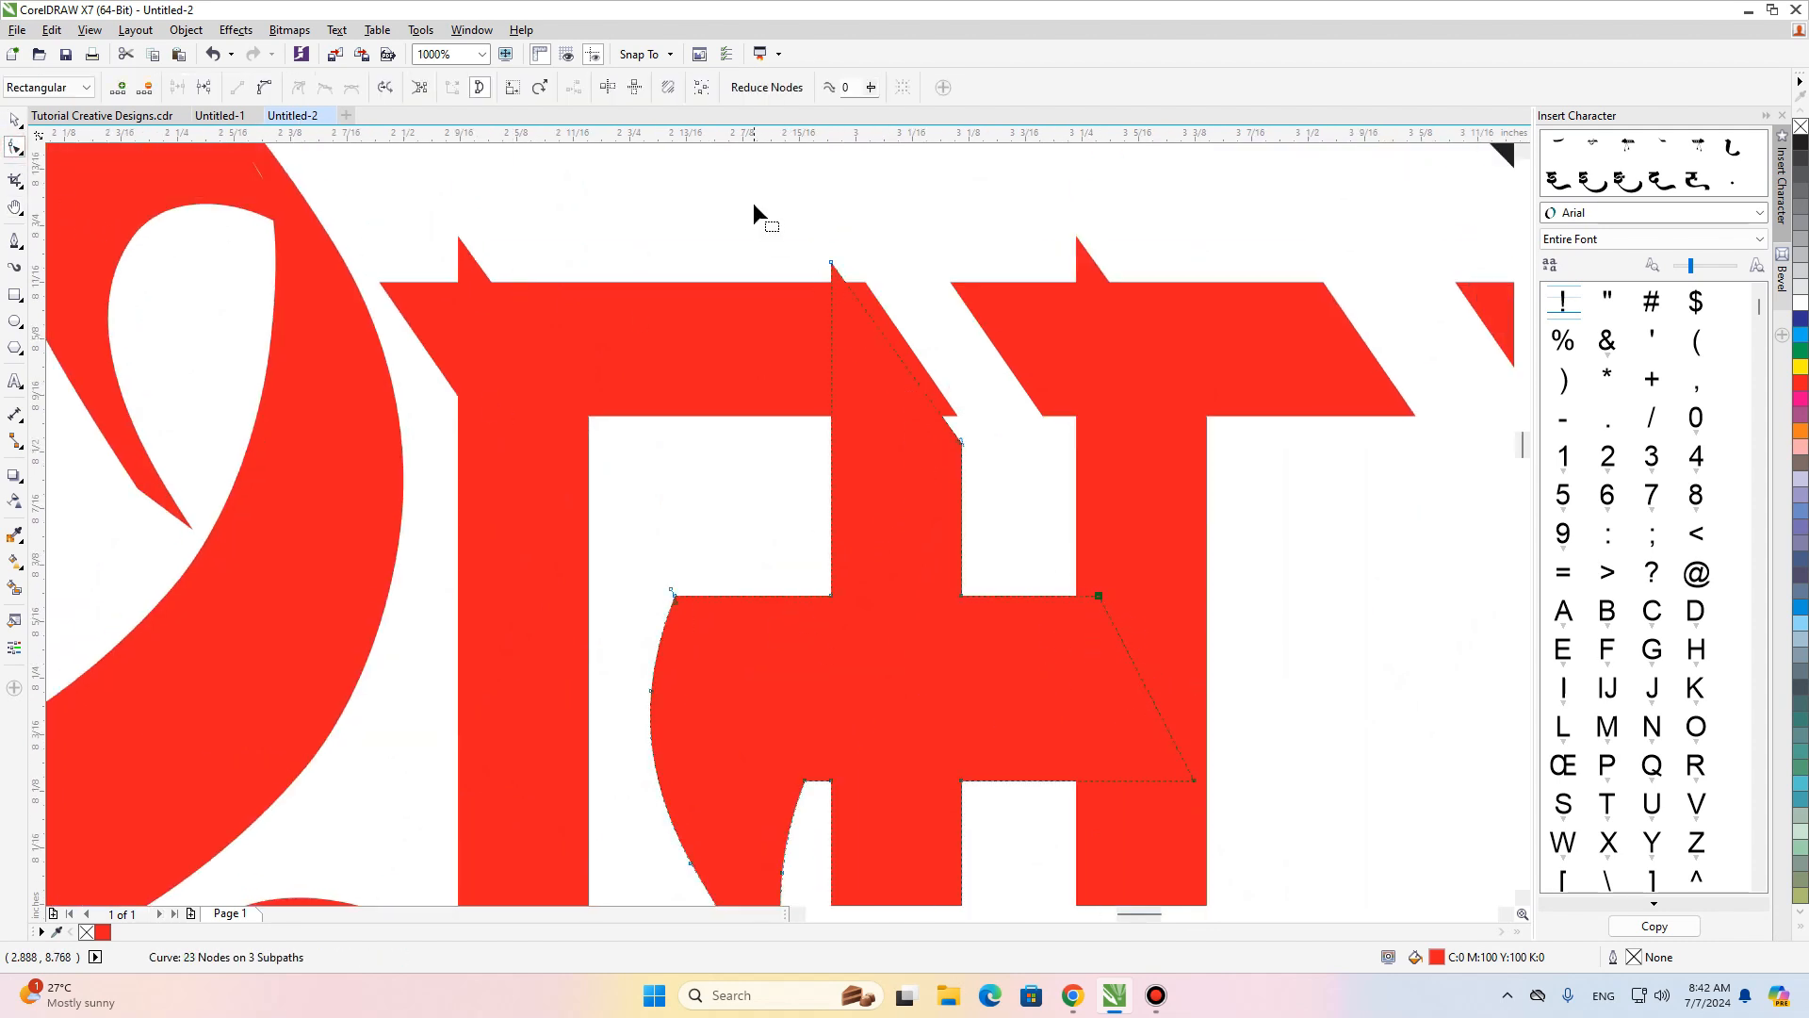
# Pull the top corner nodes of the शु and भु stems into the headline bars so no tips protrude.
pyautogui.moveTo(831, 263); pyautogui.dragTo(833, 286)
pyautogui.moveTo(960, 443); pyautogui.dragTo(959, 418)
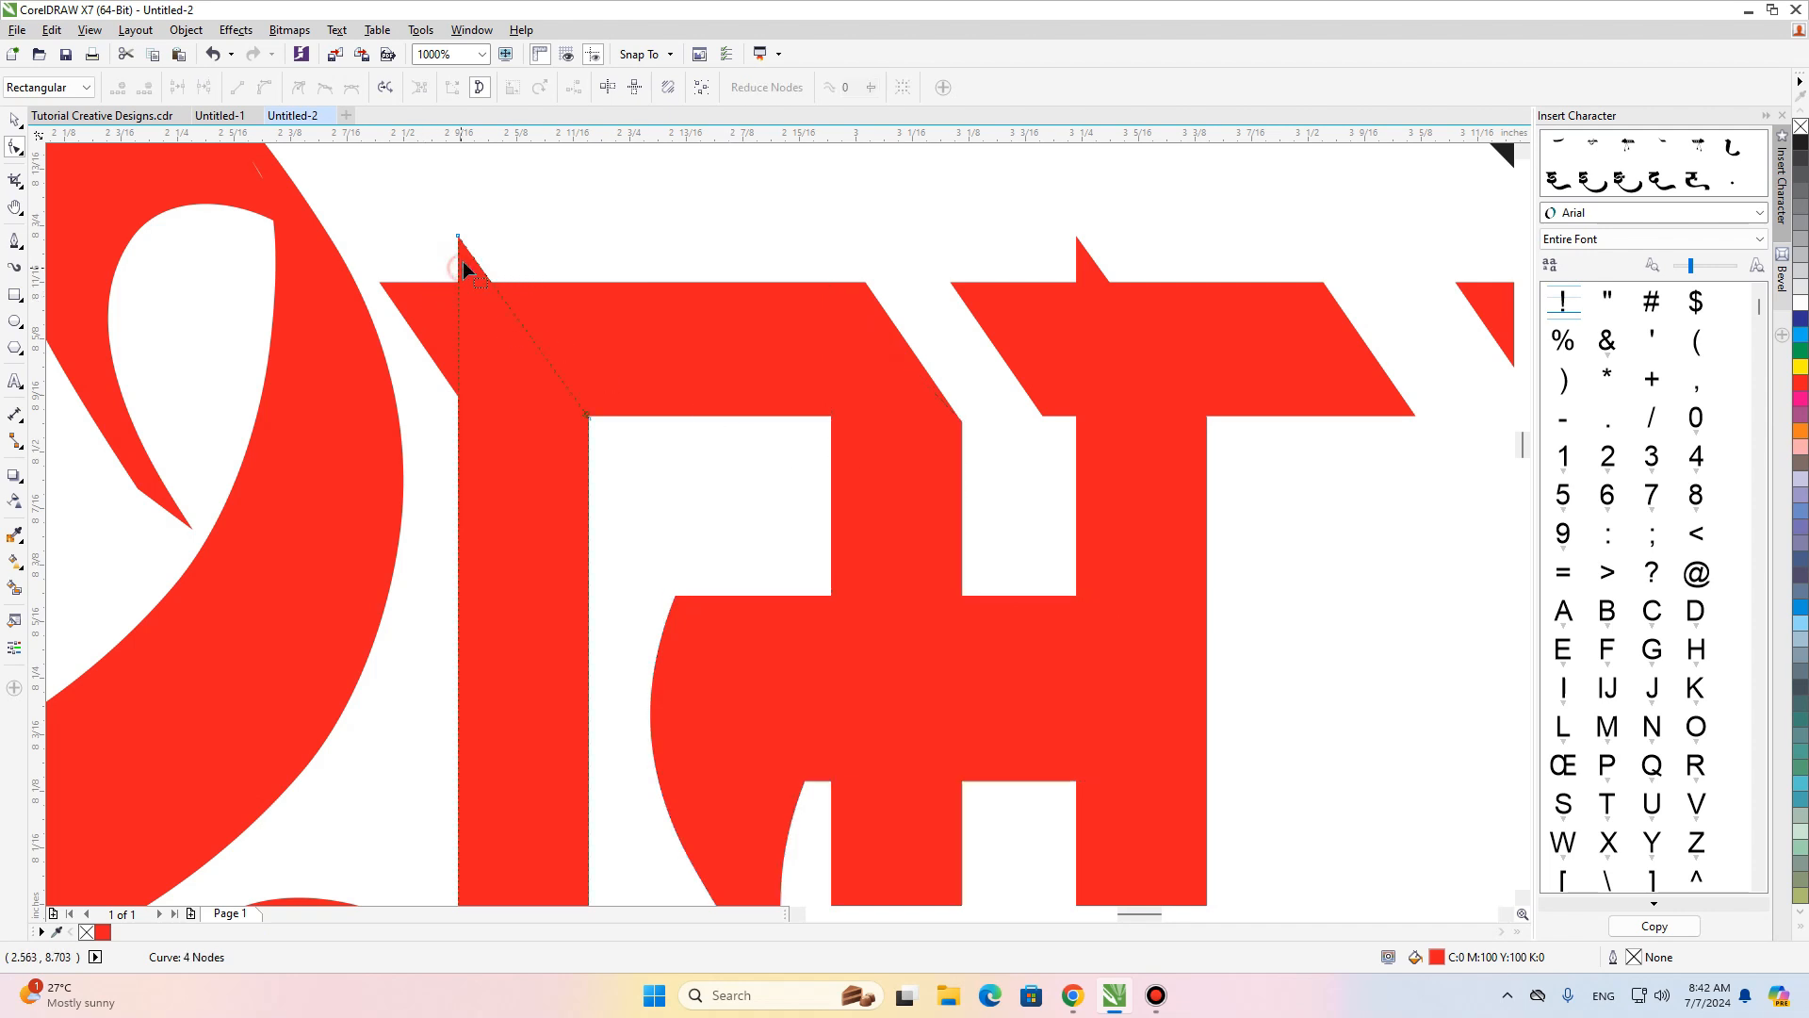
pyautogui.moveTo(461, 243); pyautogui.dragTo(504, 299)
pyautogui.click(1091, 263)
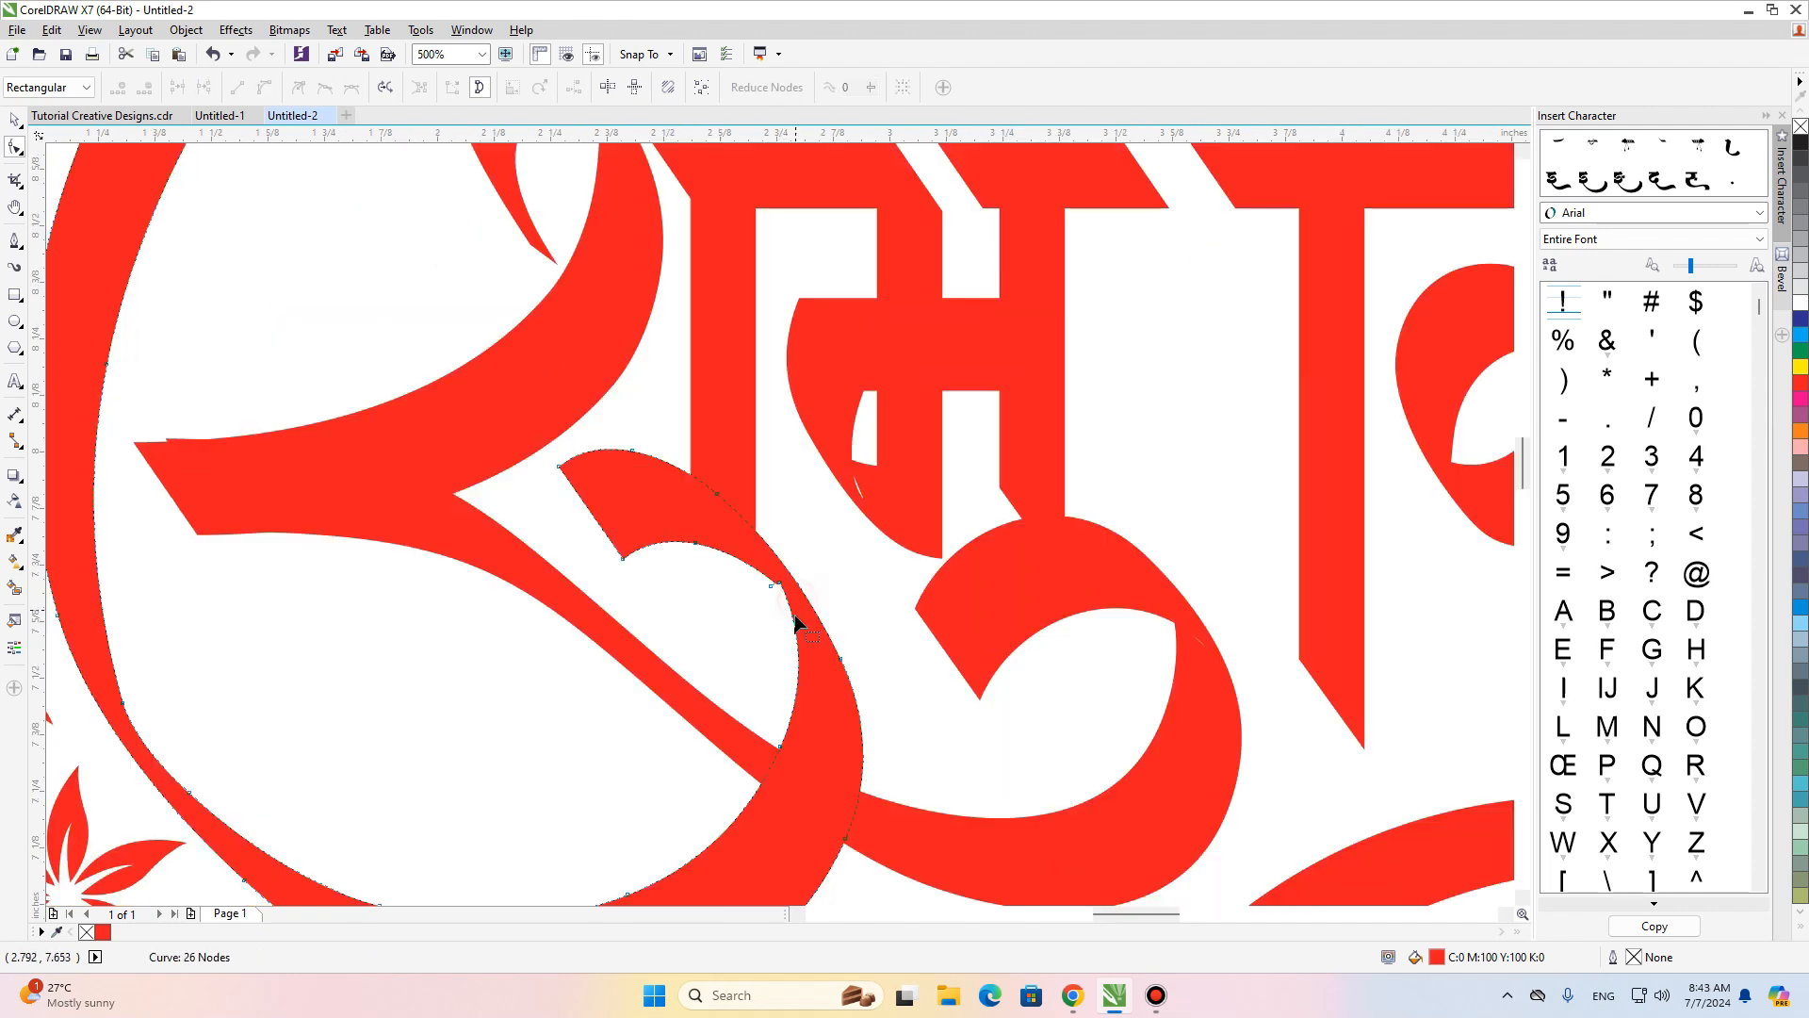
# Clean up the nodes on the inner edge of the lower शु loop so it curves smoothly.
pyautogui.scroll(2, 795, 622)
pyautogui.doubleClick(705, 511)
pyautogui.click(800, 680)
pyautogui.doubleClick(763, 547)
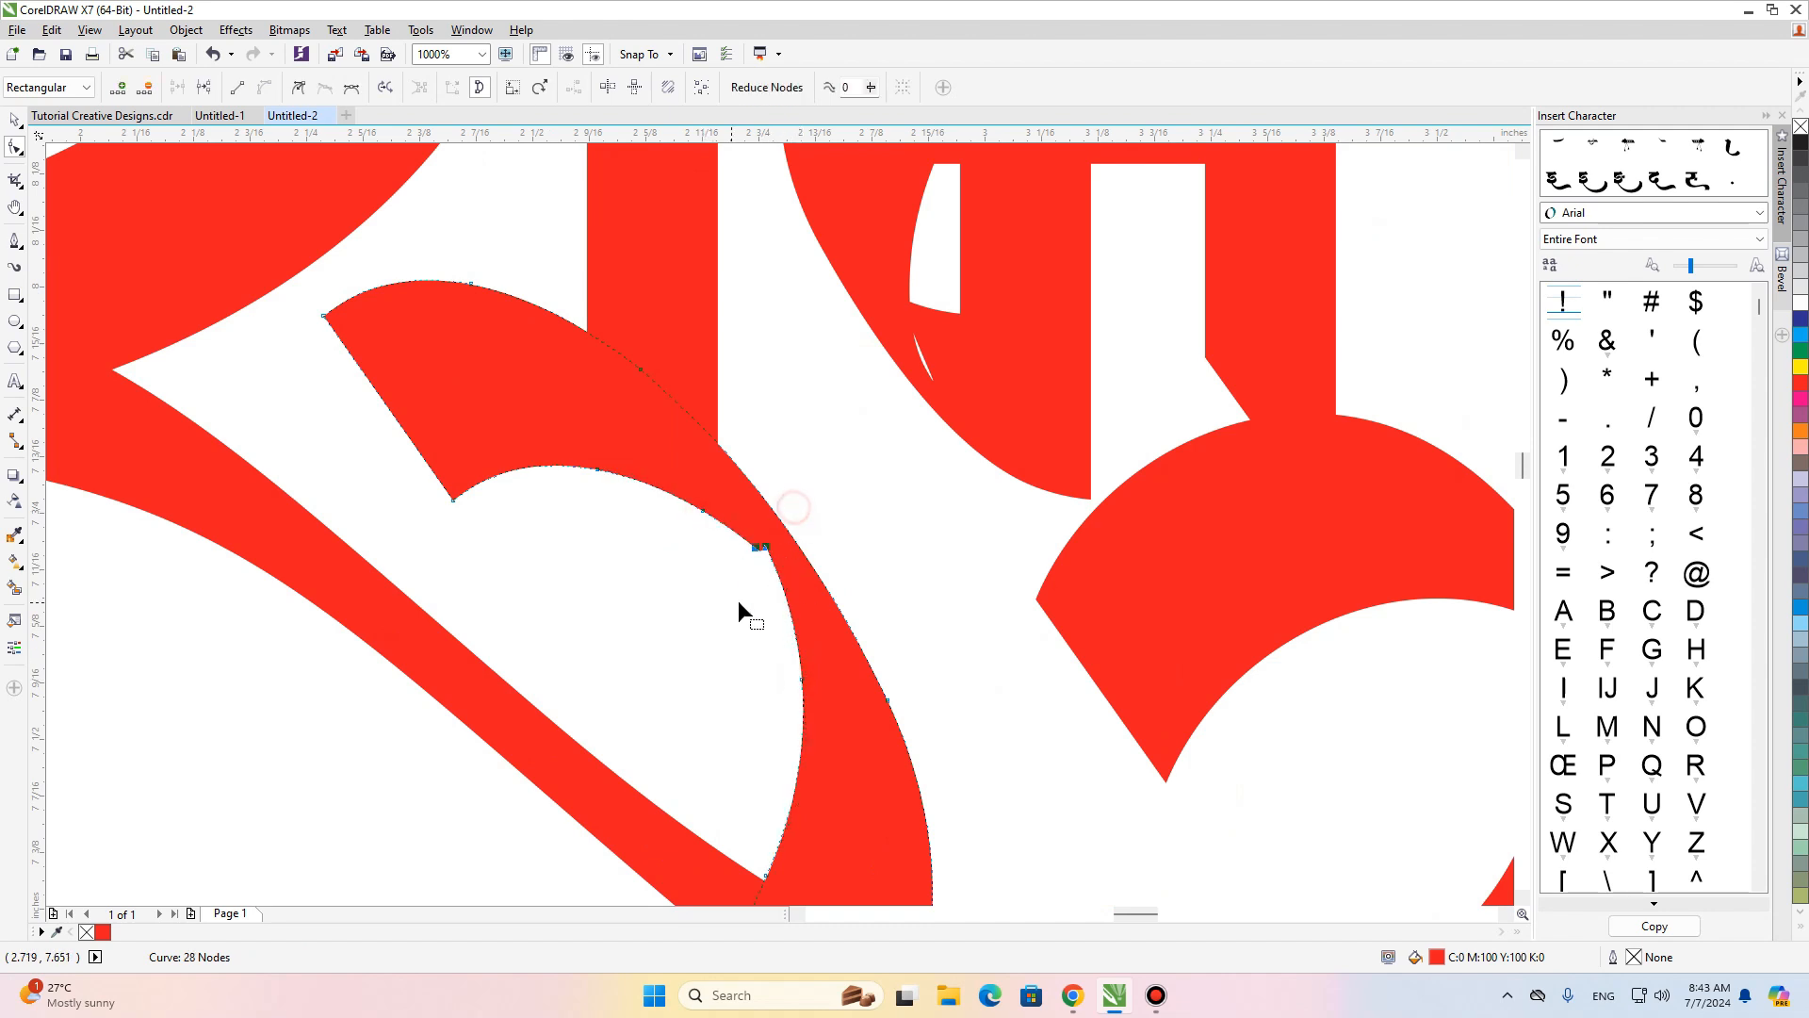
pyautogui.moveTo(809, 474); pyautogui.dragTo(820, 598)
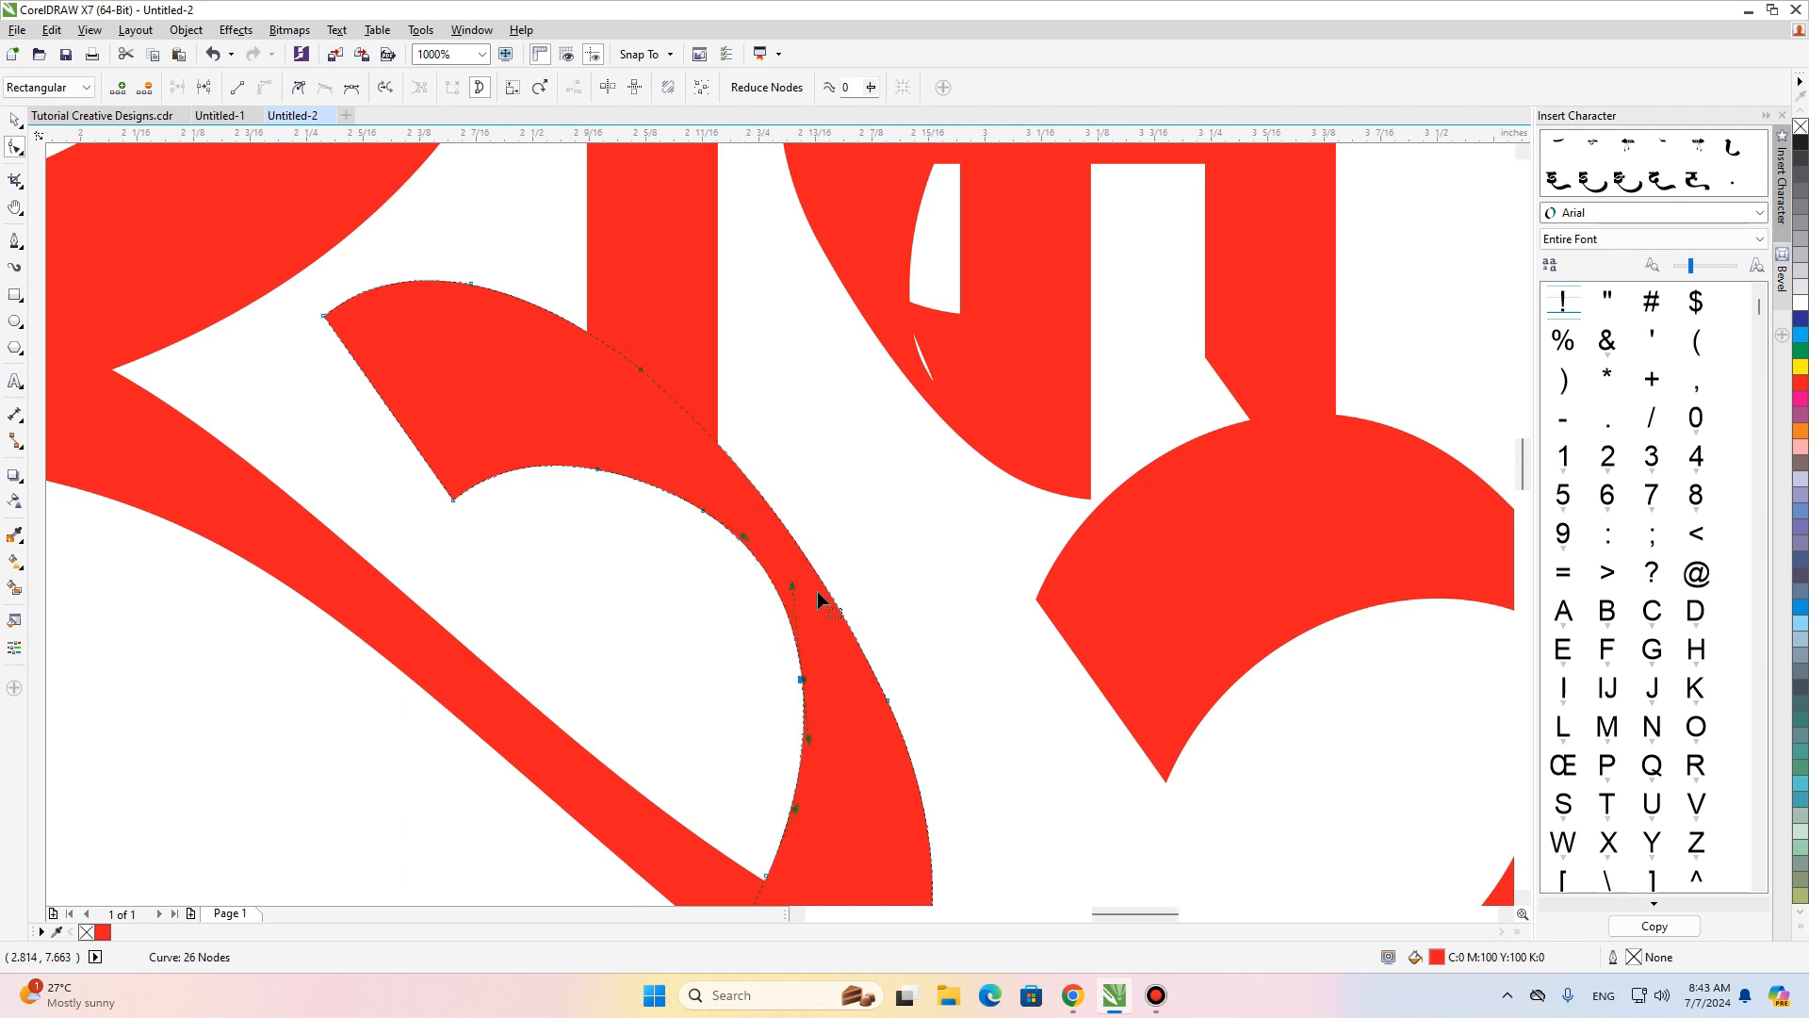
pyautogui.scroll(-2, 820, 597)
# Select the whole red calligraphy with its ornaments and fill it with black.
pyautogui.press('space')
pyautogui.press('h')
pyautogui.scroll(-2, 886, 528)
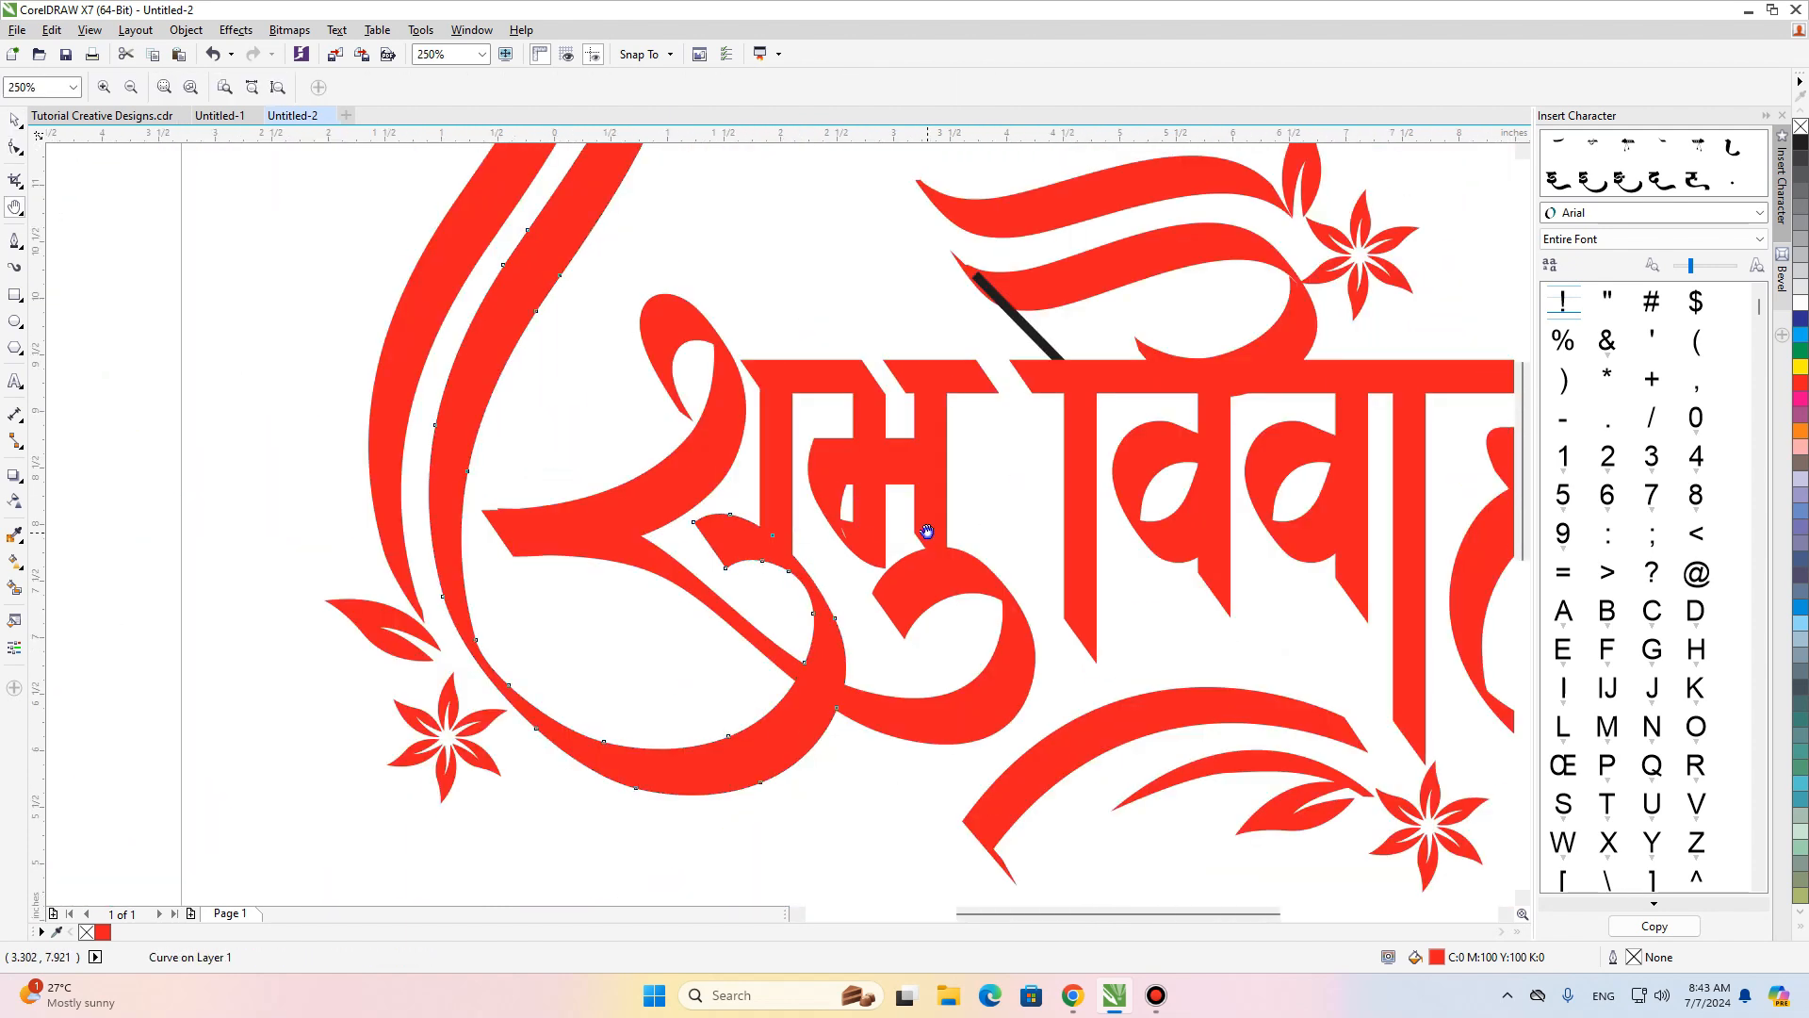
pyautogui.moveTo(868, 582); pyautogui.dragTo(831, 588)
pyautogui.press('space')
pyautogui.moveTo(566, 377); pyautogui.dragTo(1044, 715)
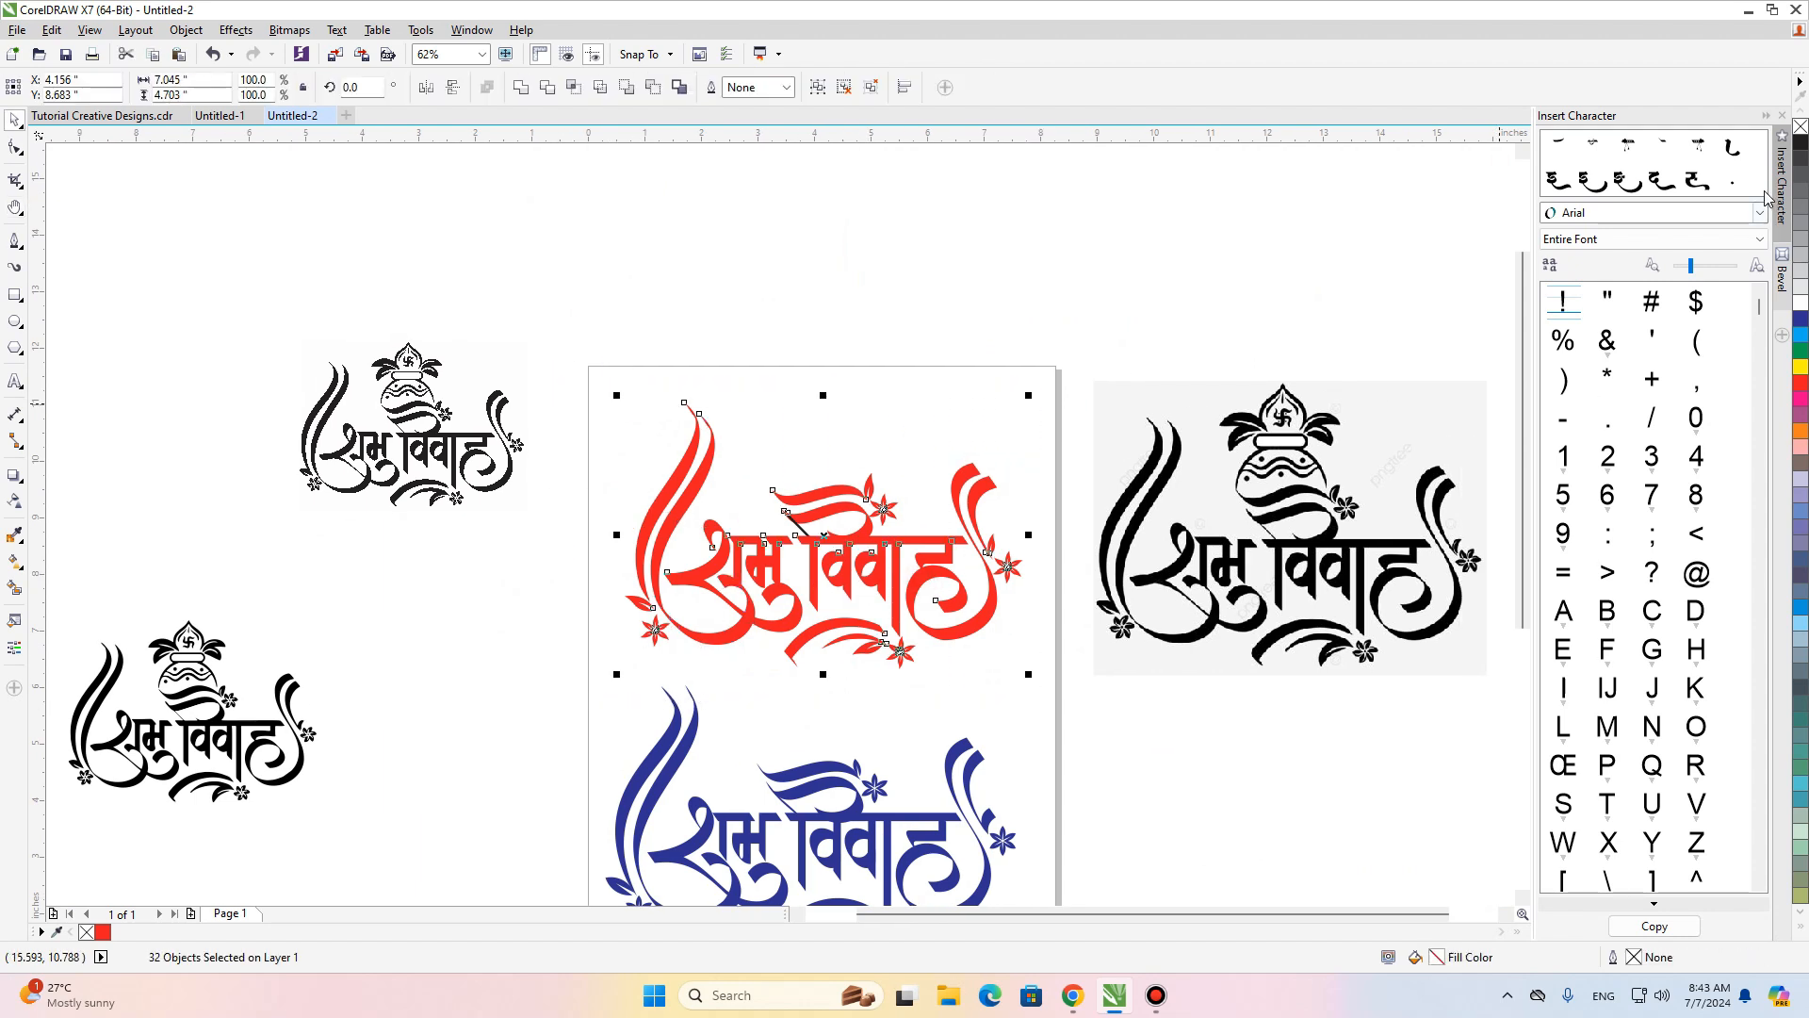
pyautogui.click(1800, 143)
pyautogui.scroll(3, 828, 526)
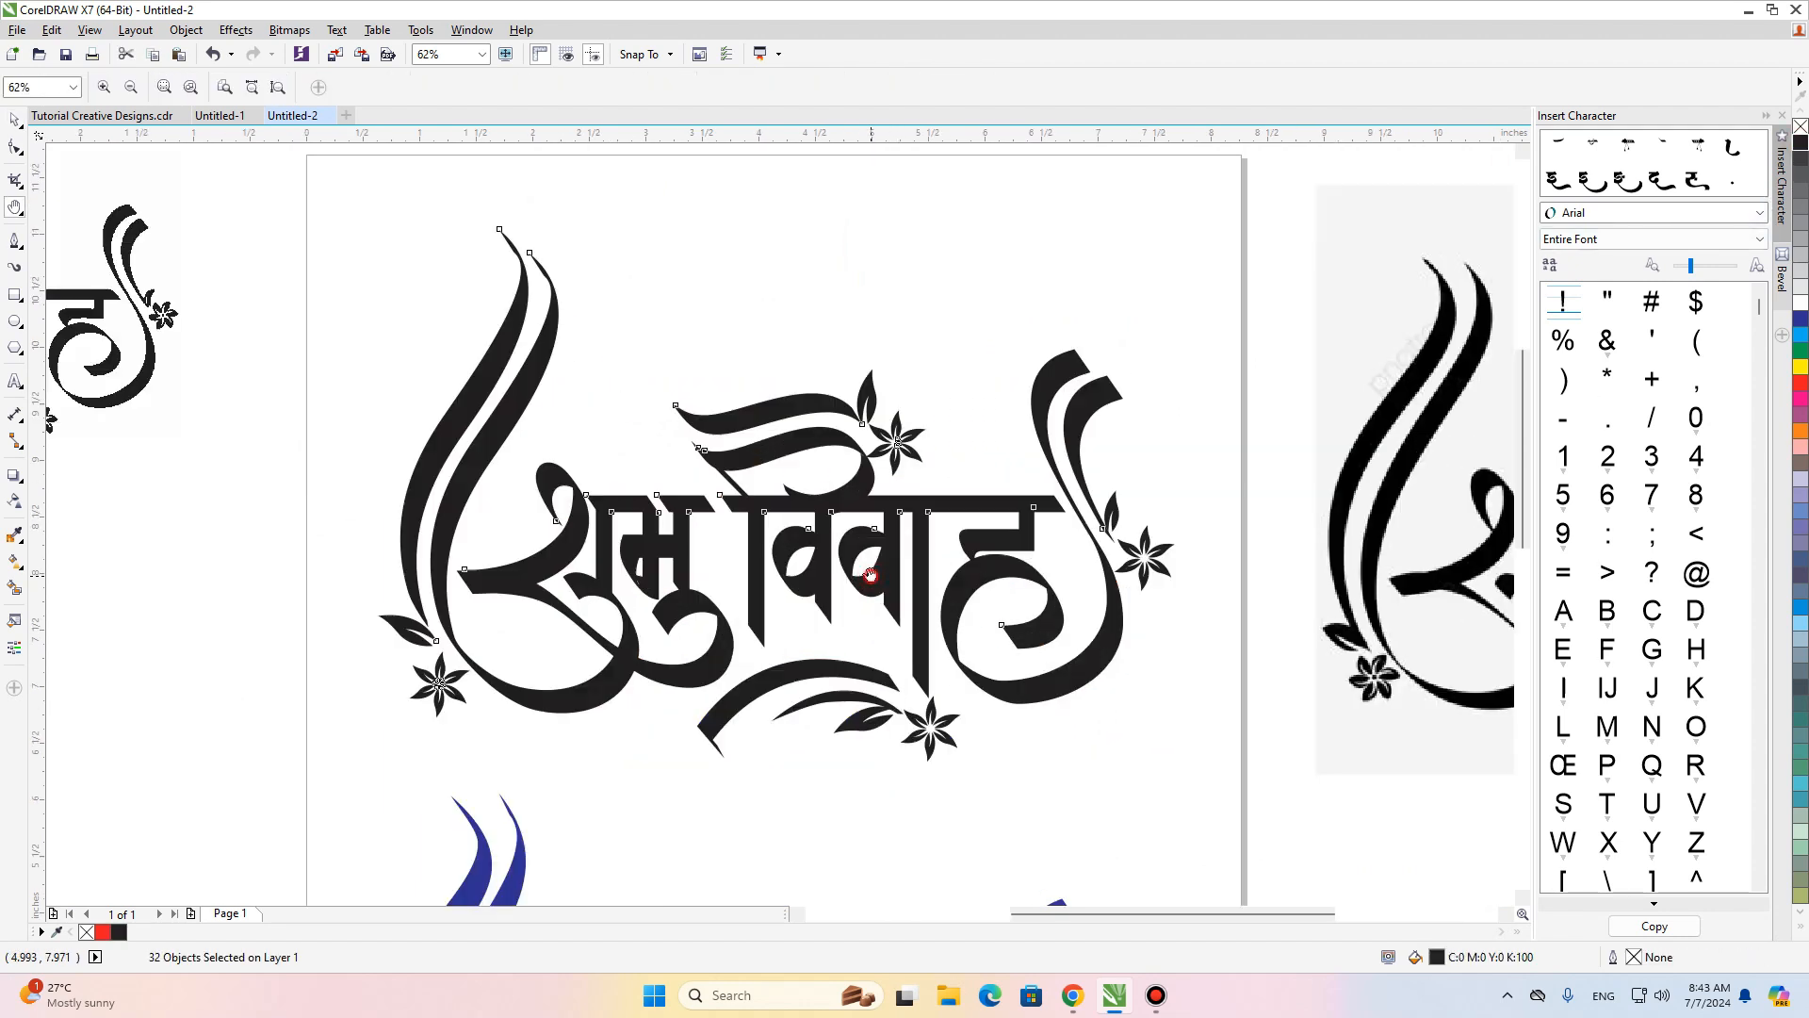
pyautogui.click(960, 301)
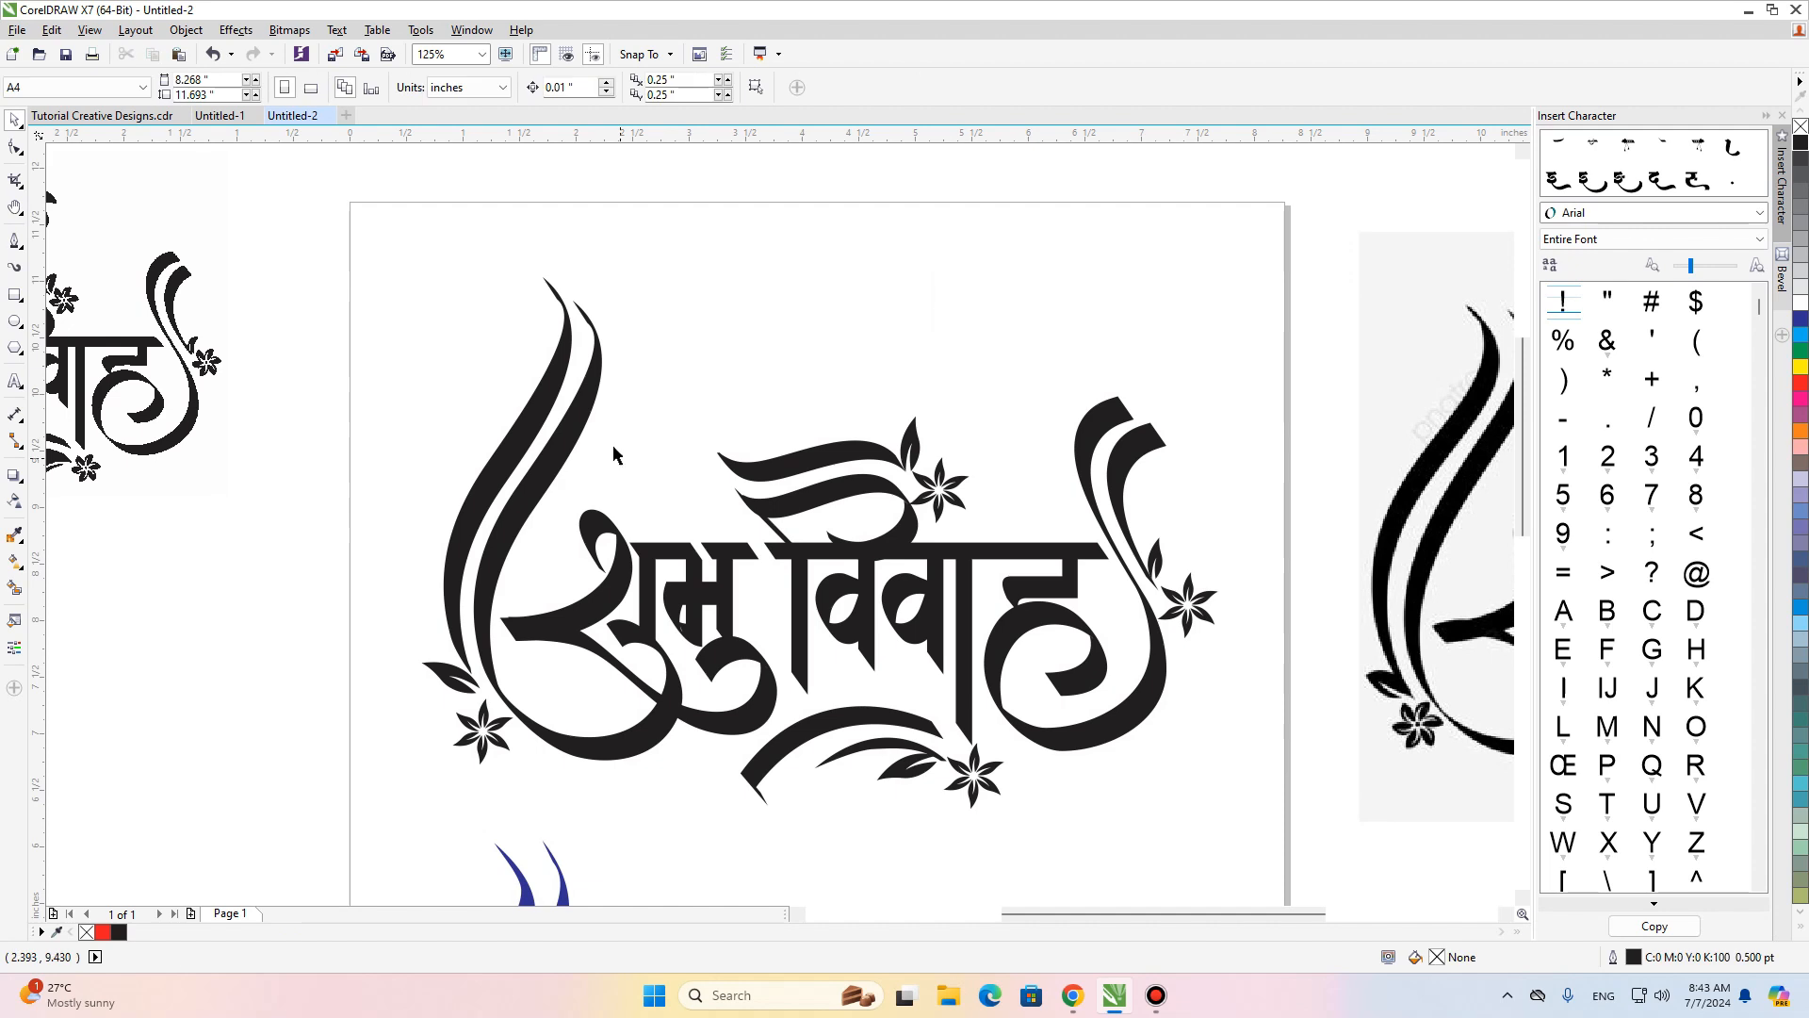
# Remove the kink node near the tip of the right-hand tall stroke and reshape its inner edge.
pyautogui.scroll(2, 581, 323)
pyautogui.scroll(2, 565, 330)
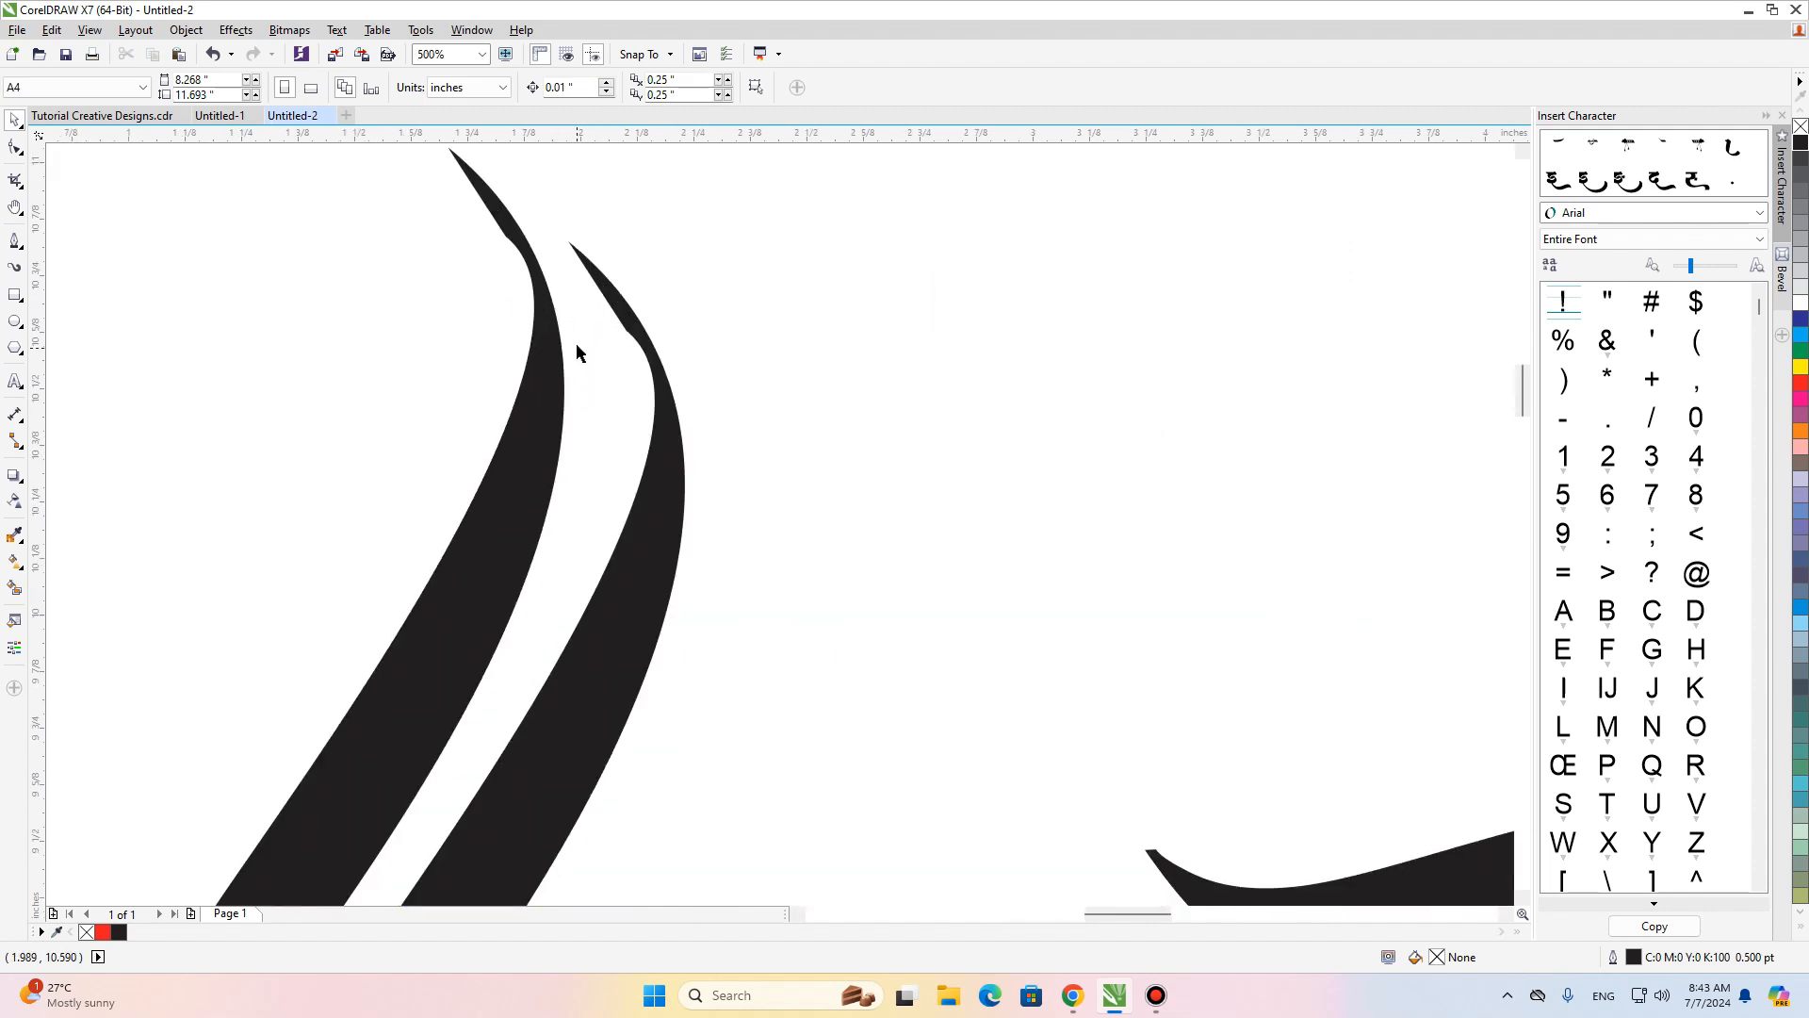
pyautogui.click(682, 485)
pyautogui.click(15, 147)
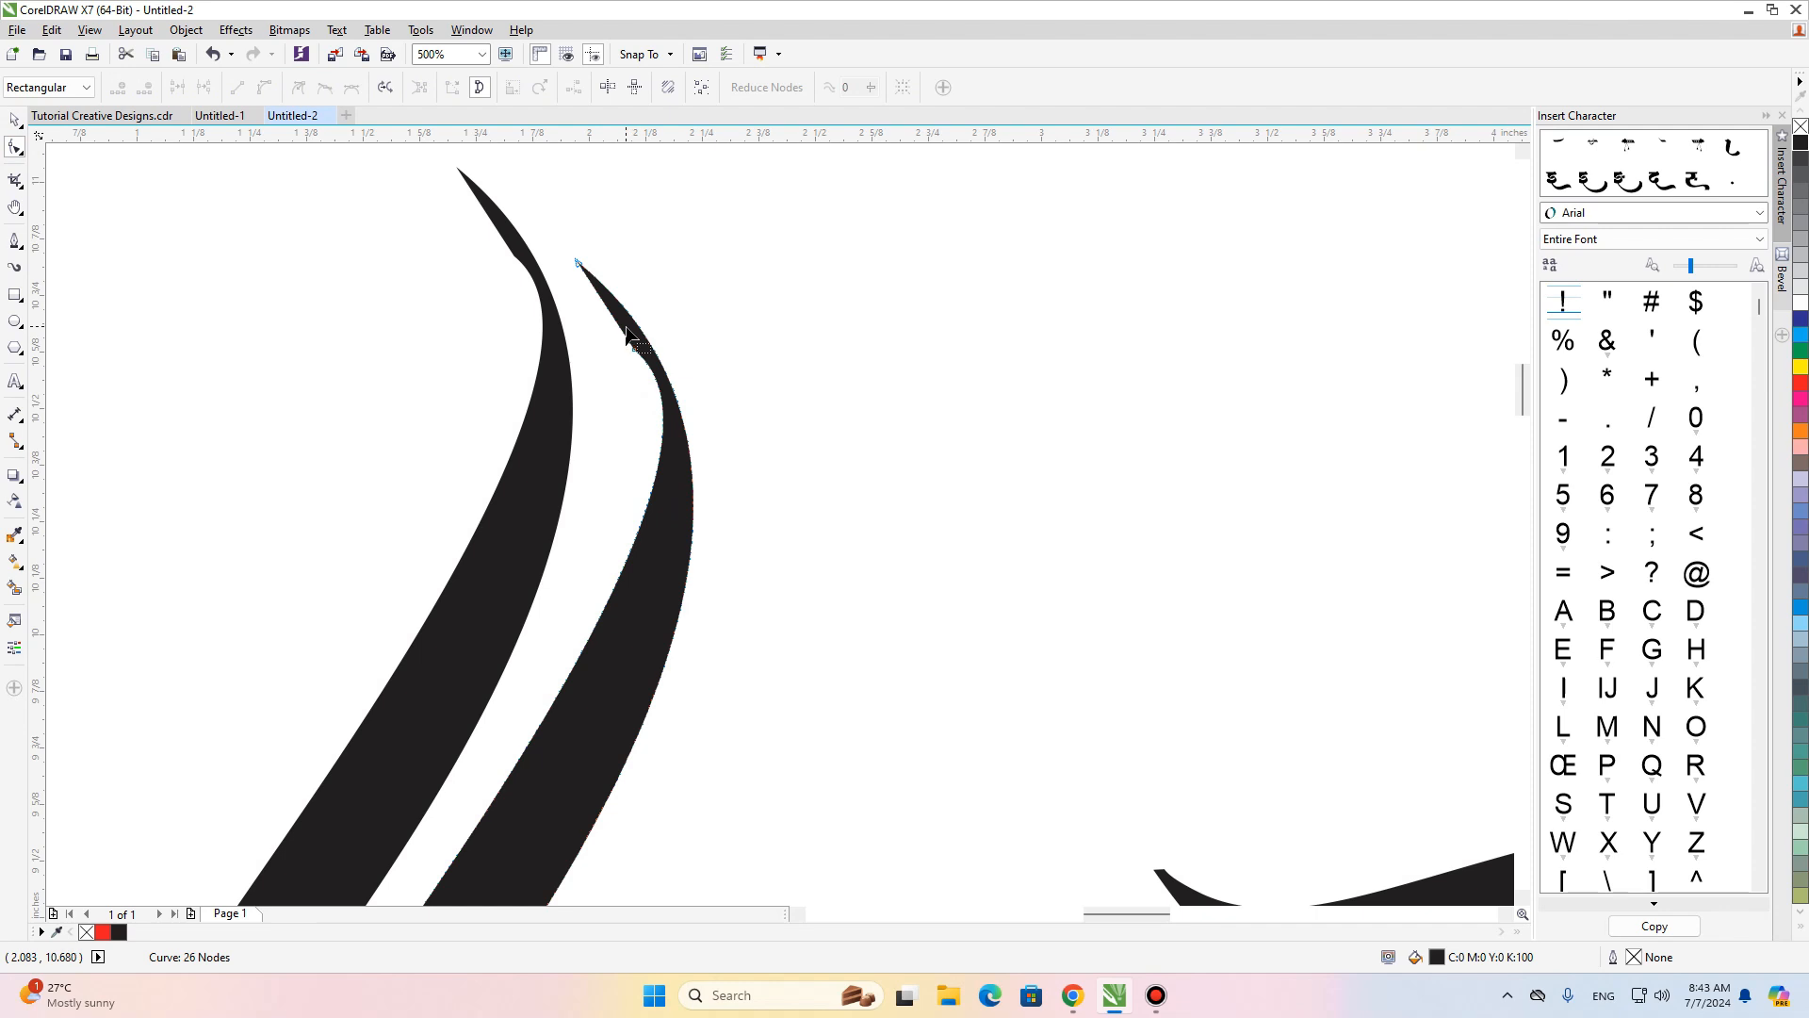
pyautogui.doubleClick(665, 390)
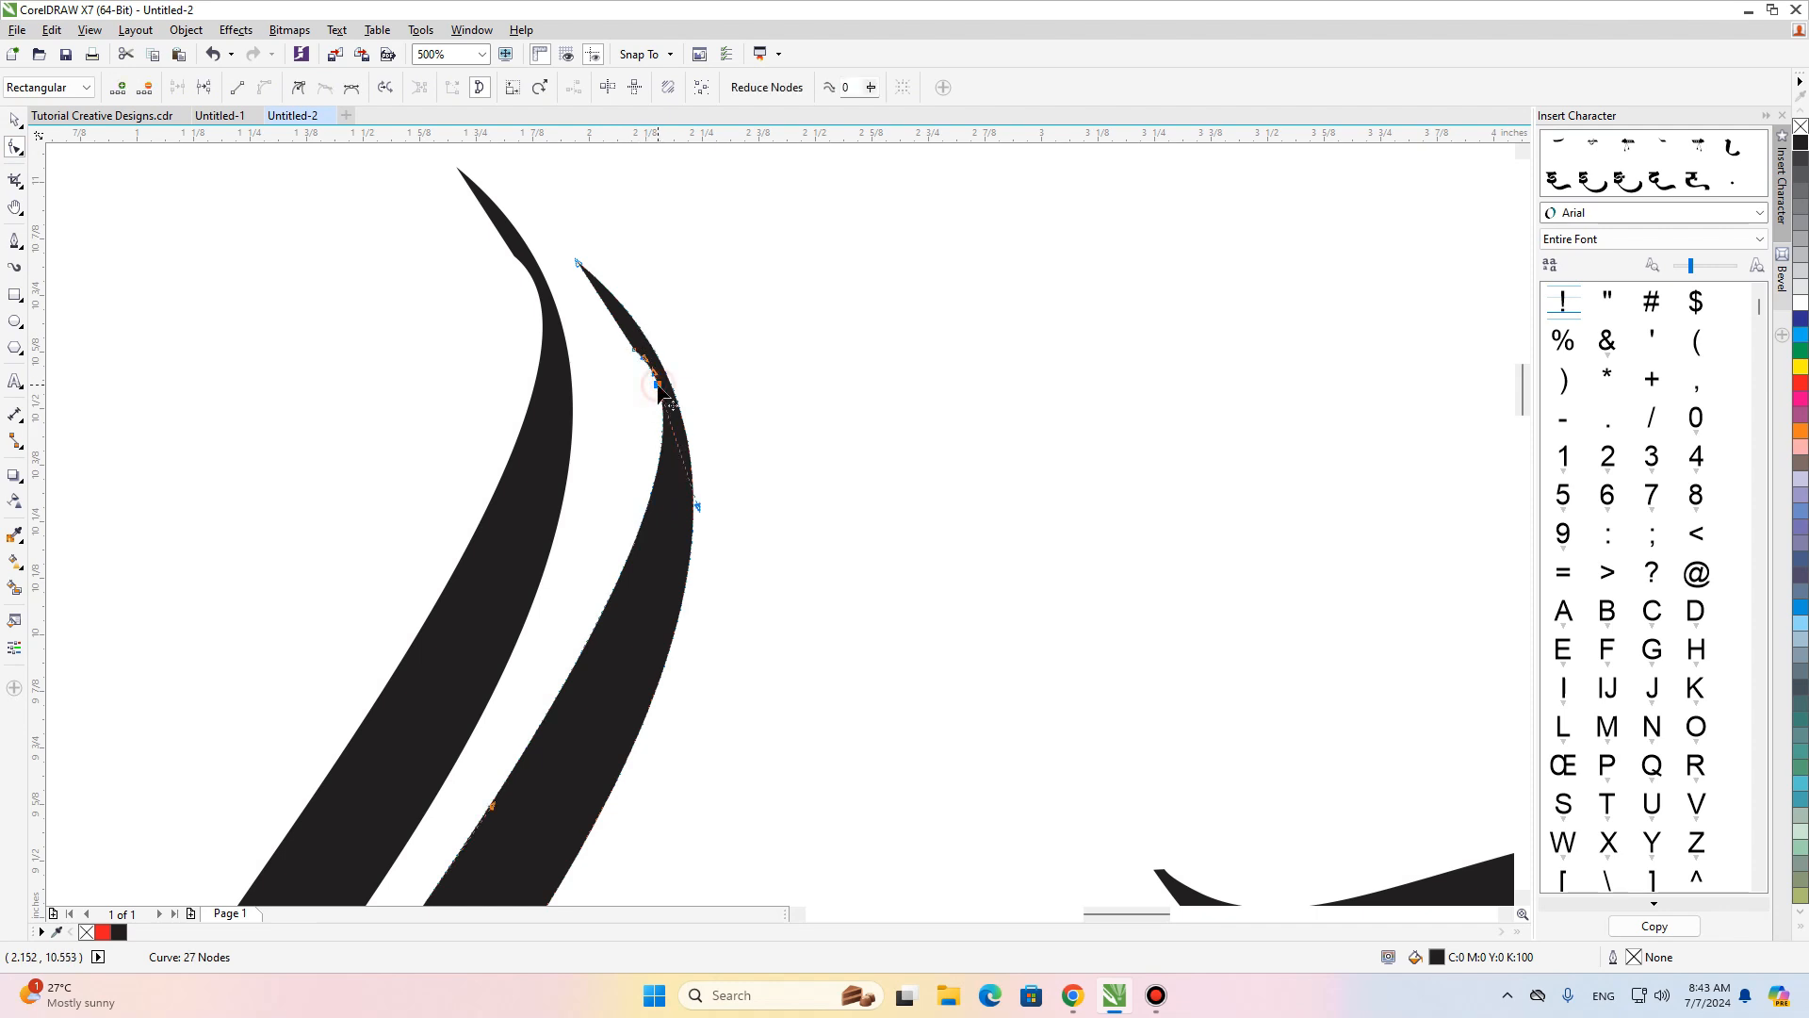
pyautogui.scroll(1, 650, 362)
pyautogui.press('Delete')
pyautogui.moveTo(561, 166); pyautogui.dragTo(658, 381)
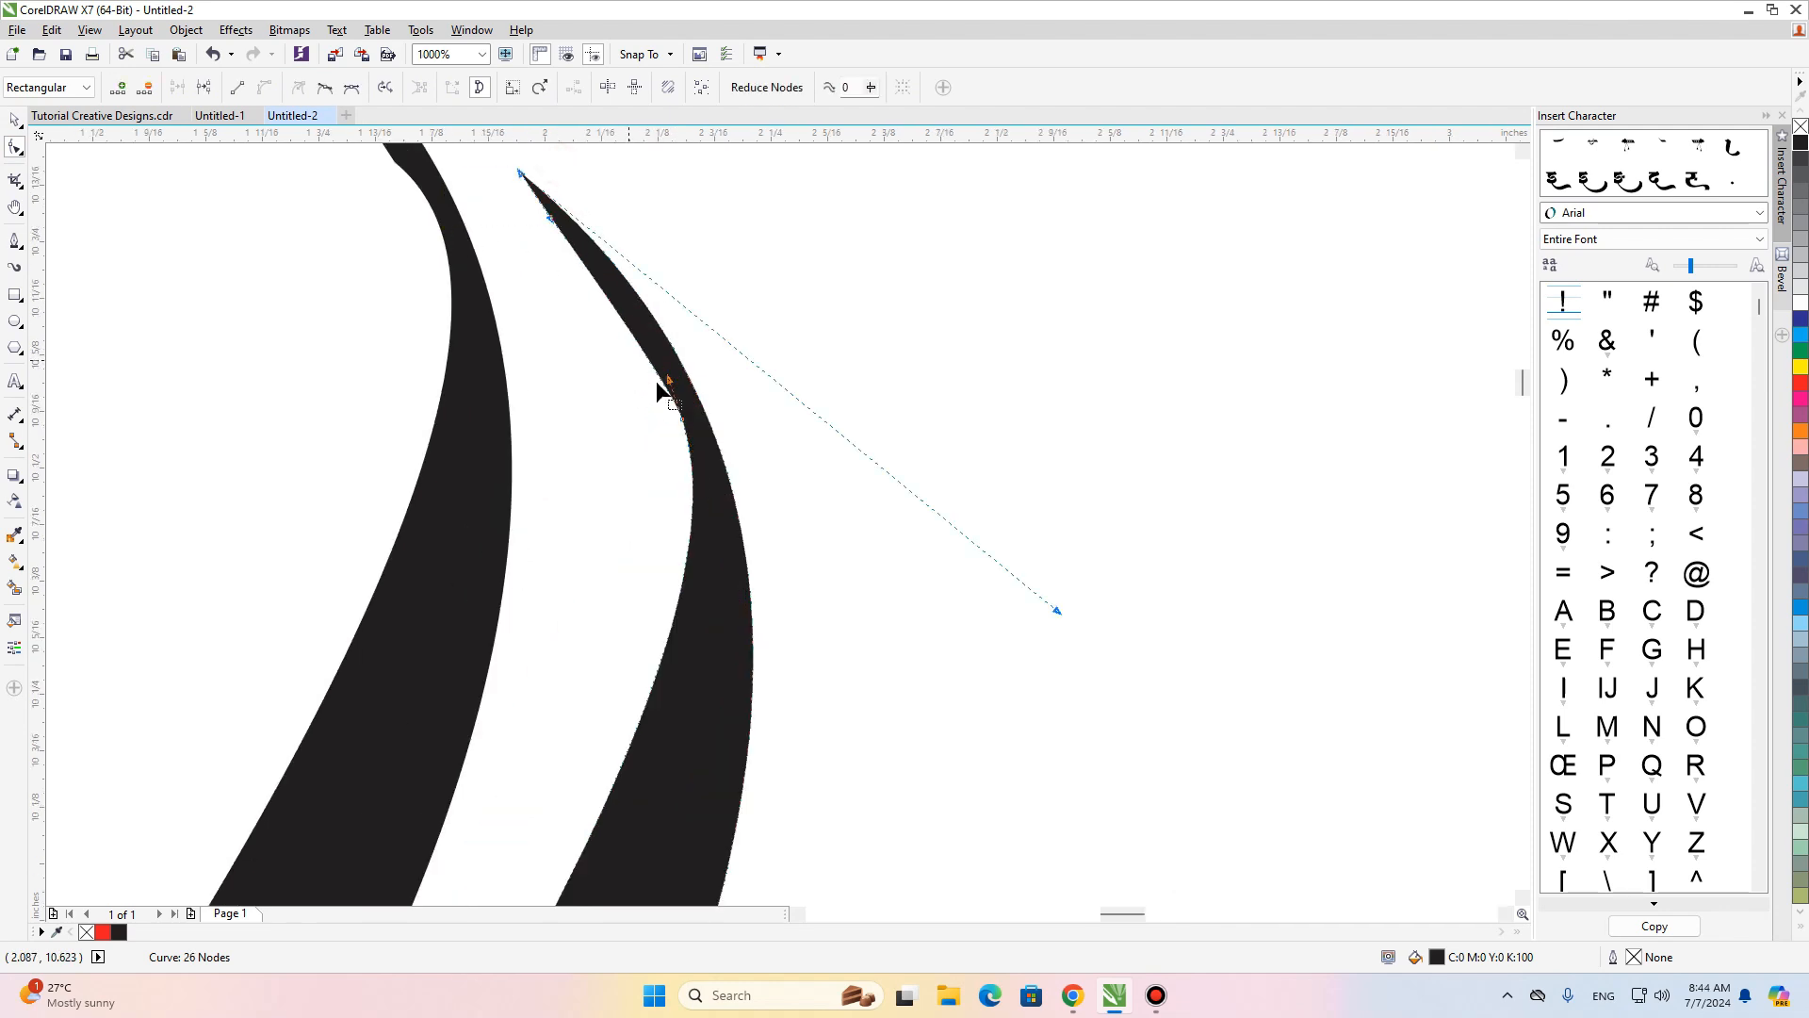